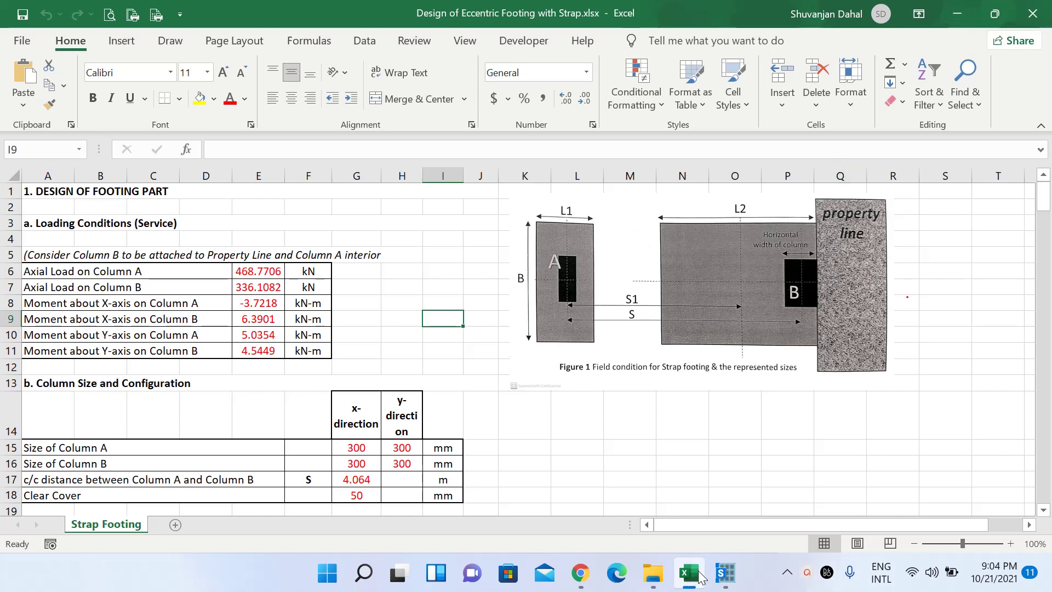
Switch to SAFE and start a new model
{"action": "left_click", "coordinate": [663, 516]}
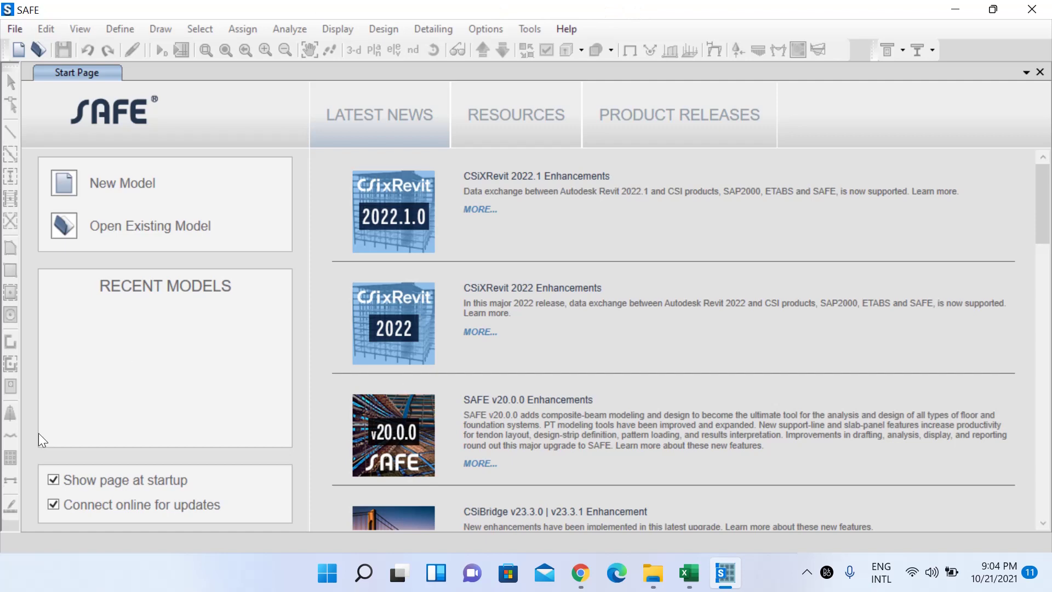
{"action": "left_click", "coordinate": [17, 28]}
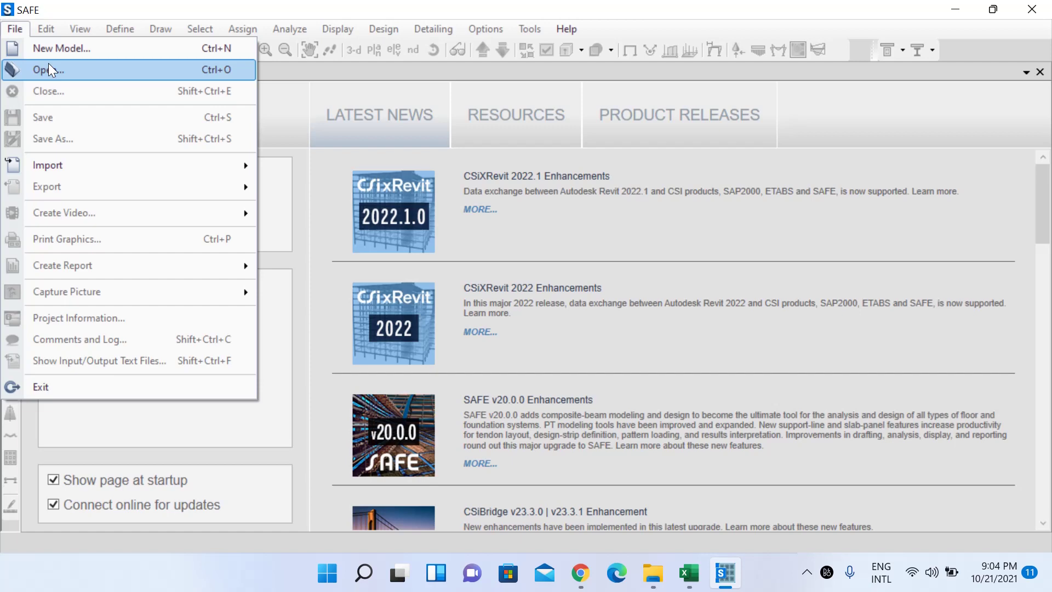
{"action": "left_click", "coordinate": [58, 49]}
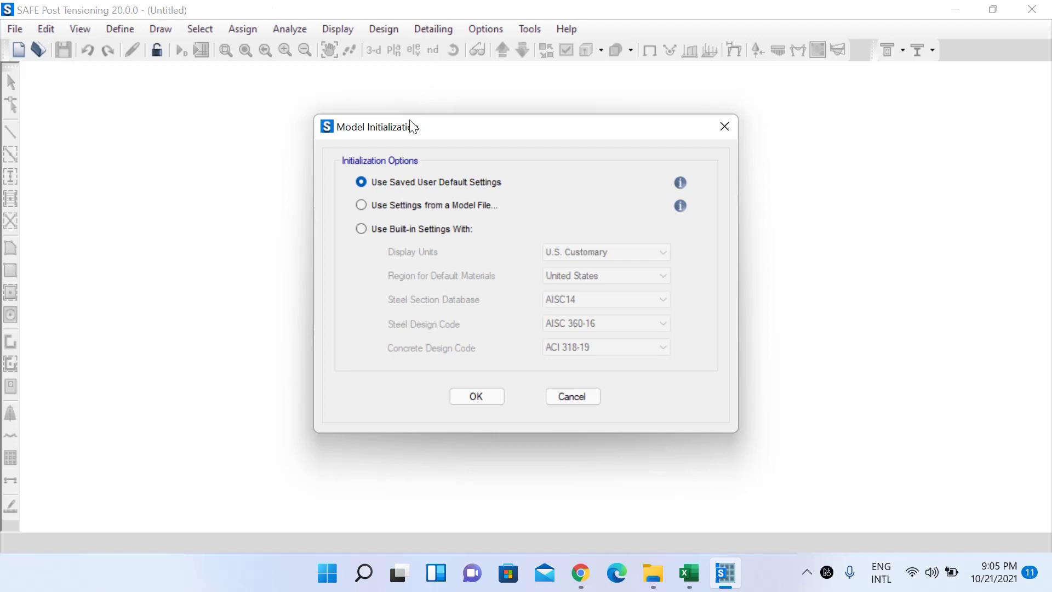
Initialize the model with built-in settings: Metric SI units, India as materials region and IS 456:2000 as concrete design code
{"action": "left_click", "coordinate": [412, 233]}
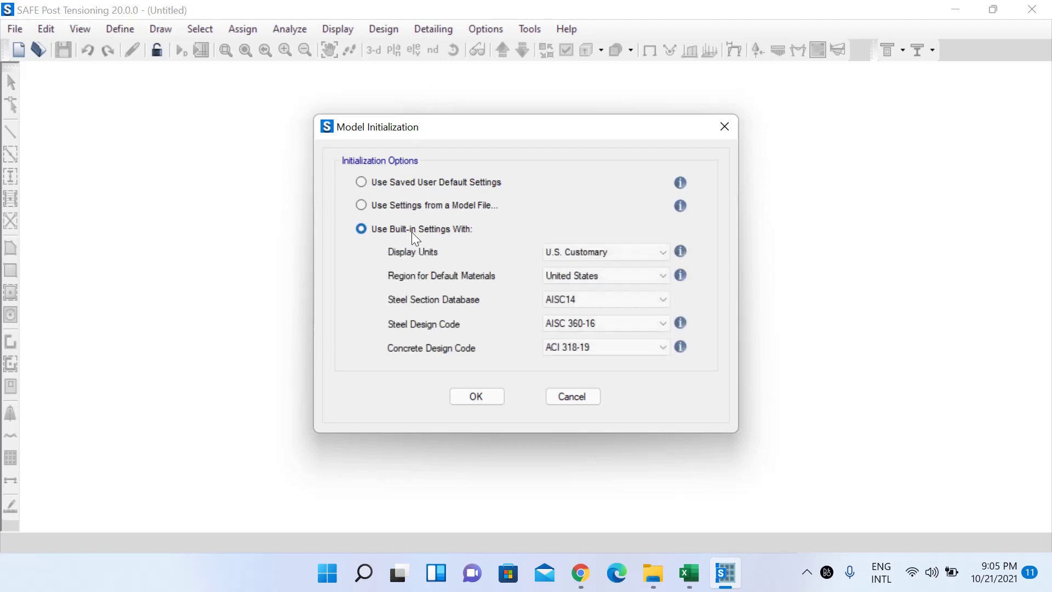
{"action": "left_click", "coordinate": [567, 252]}
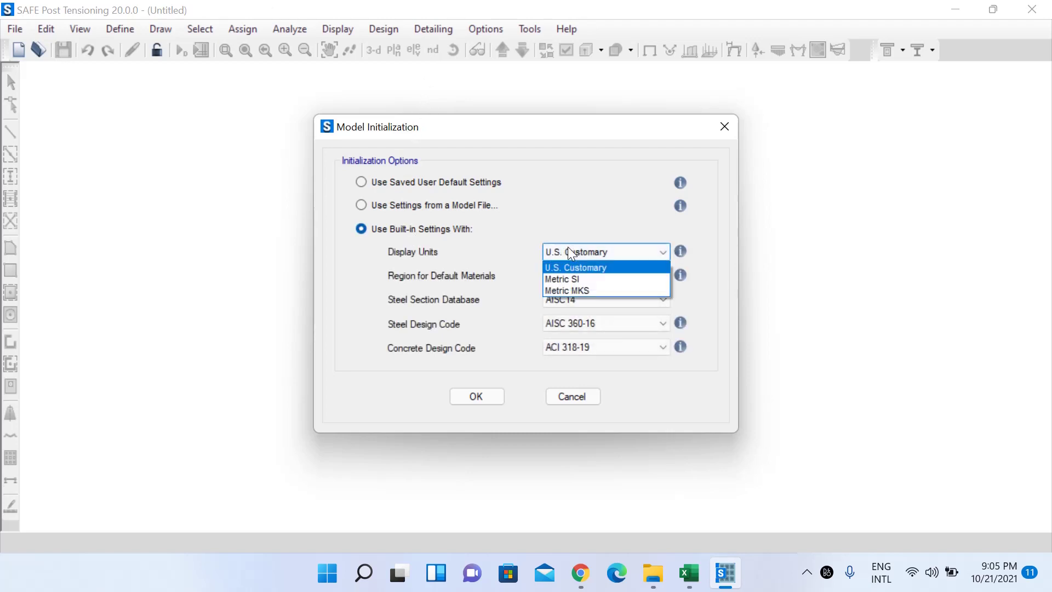
{"action": "left_click", "coordinate": [575, 279]}
{"action": "left_click", "coordinate": [578, 279]}
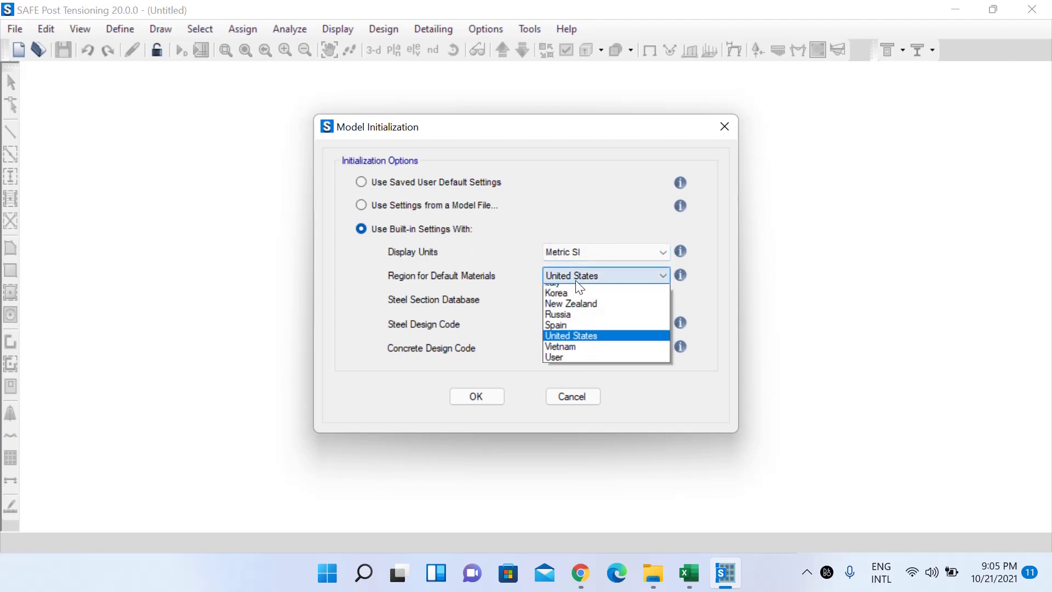
{"action": "scroll", "coordinate": [578, 285], "scroll_direction": "up", "scroll_amount": 1}
{"action": "left_click", "coordinate": [570, 308]}
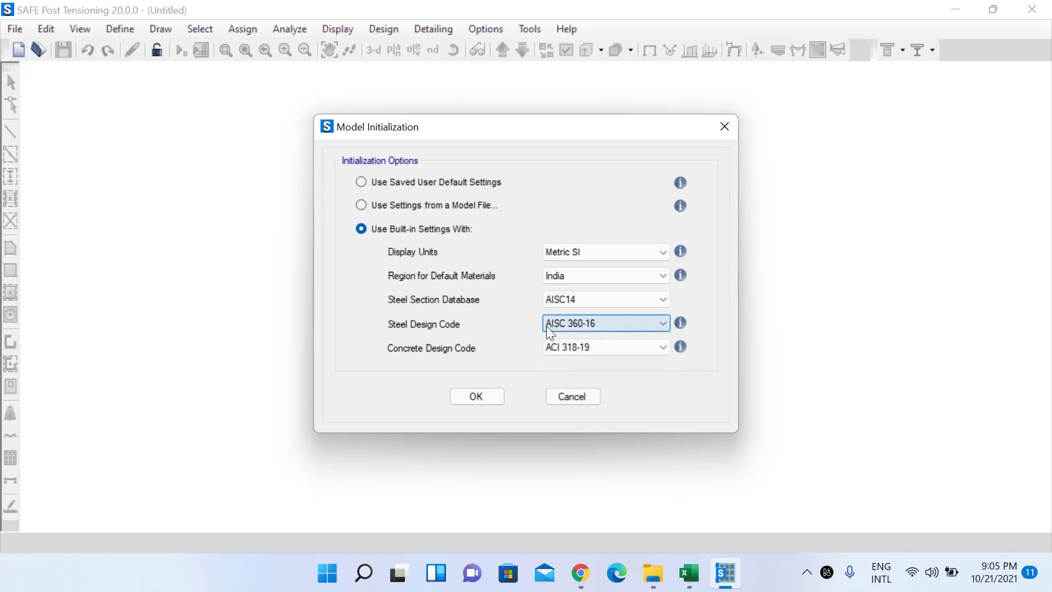
{"action": "left_click", "coordinate": [581, 347]}
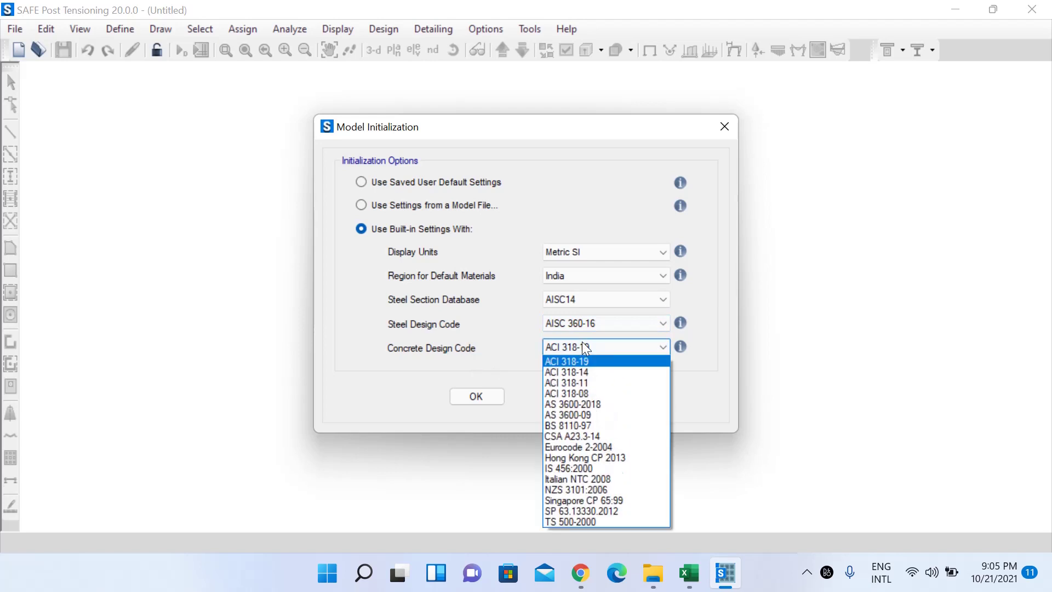
{"action": "left_click", "coordinate": [600, 469]}
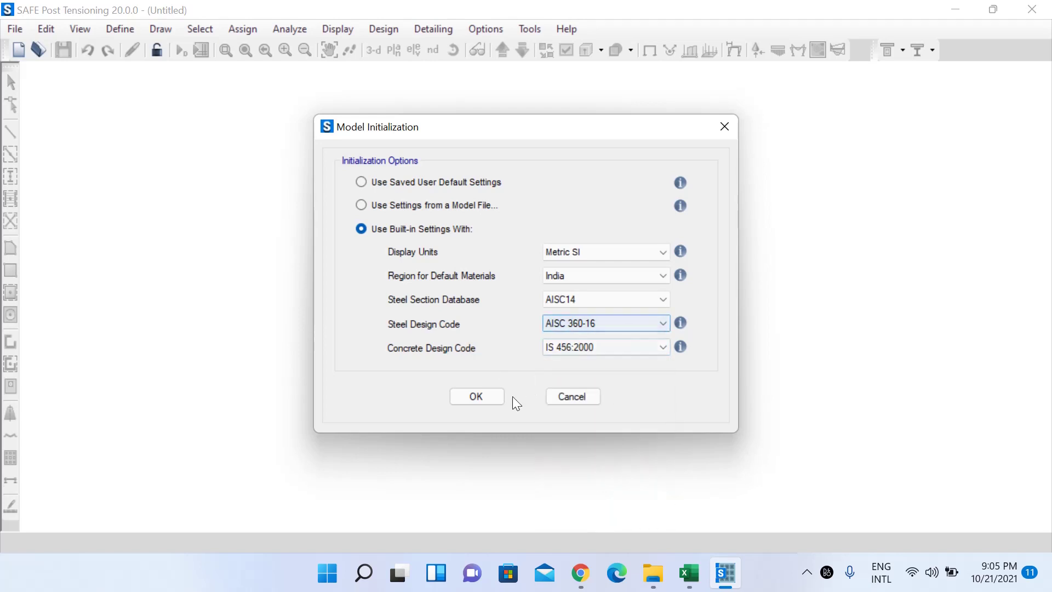
{"action": "left_click", "coordinate": [475, 396]}
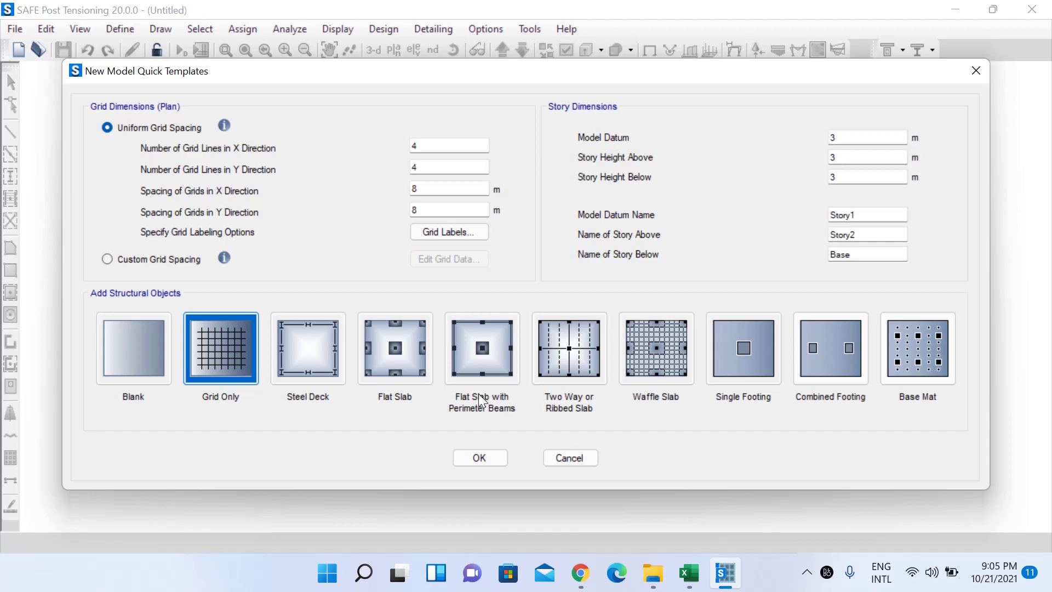
Choose the Grid Only template with custom grid spacing and open its grid data for editing
{"action": "left_click", "coordinate": [154, 355]}
{"action": "left_click", "coordinate": [233, 359]}
{"action": "left_click", "coordinate": [122, 260]}
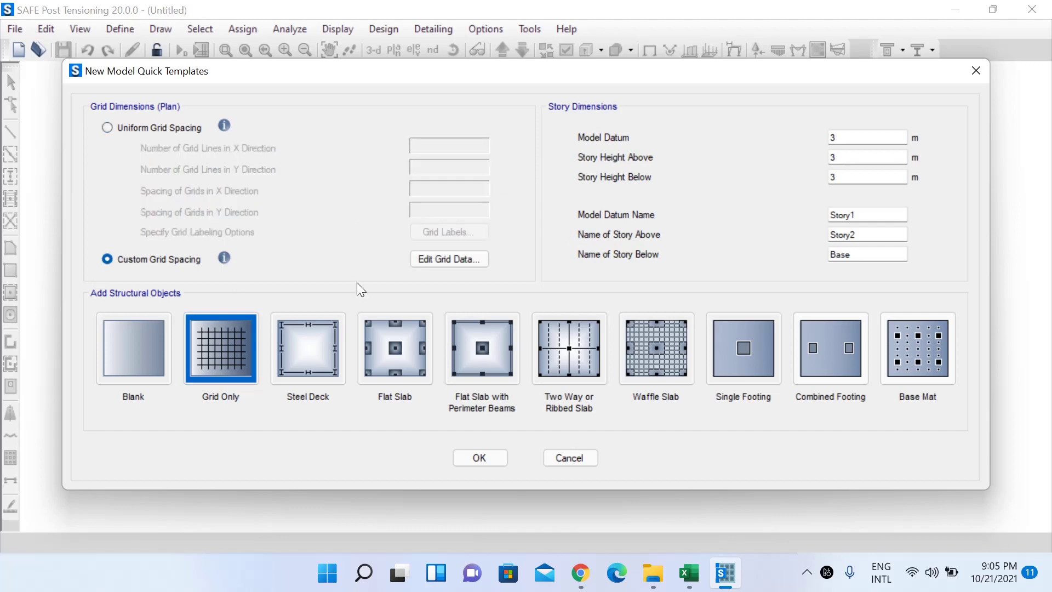
{"action": "left_click", "coordinate": [448, 259]}
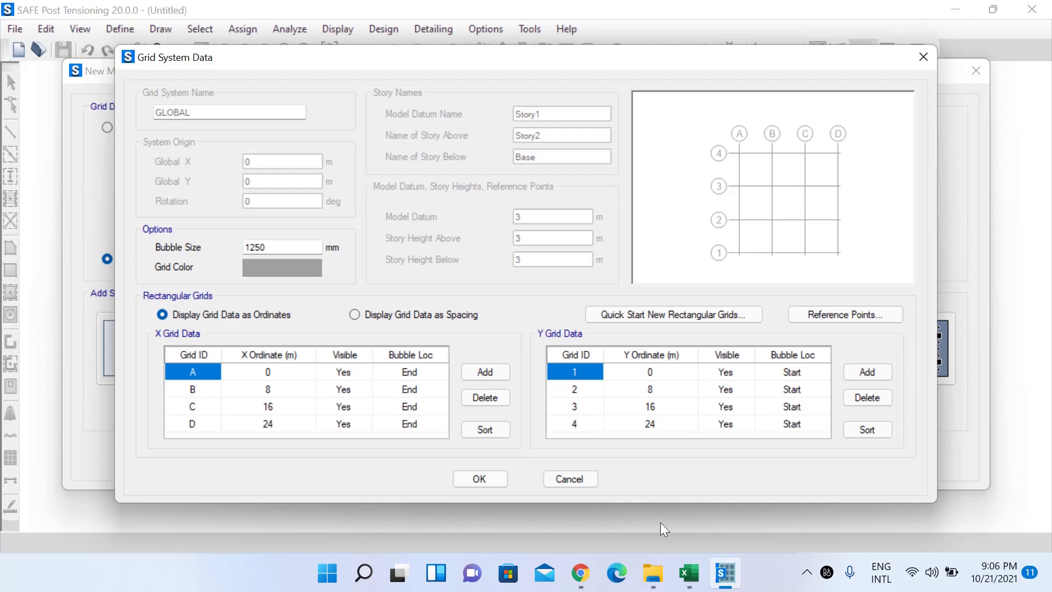
Switch to the Excel footing workbook and draw a red horizontal ink line through columns A and B in the figure
{"action": "left_click", "coordinate": [689, 573]}
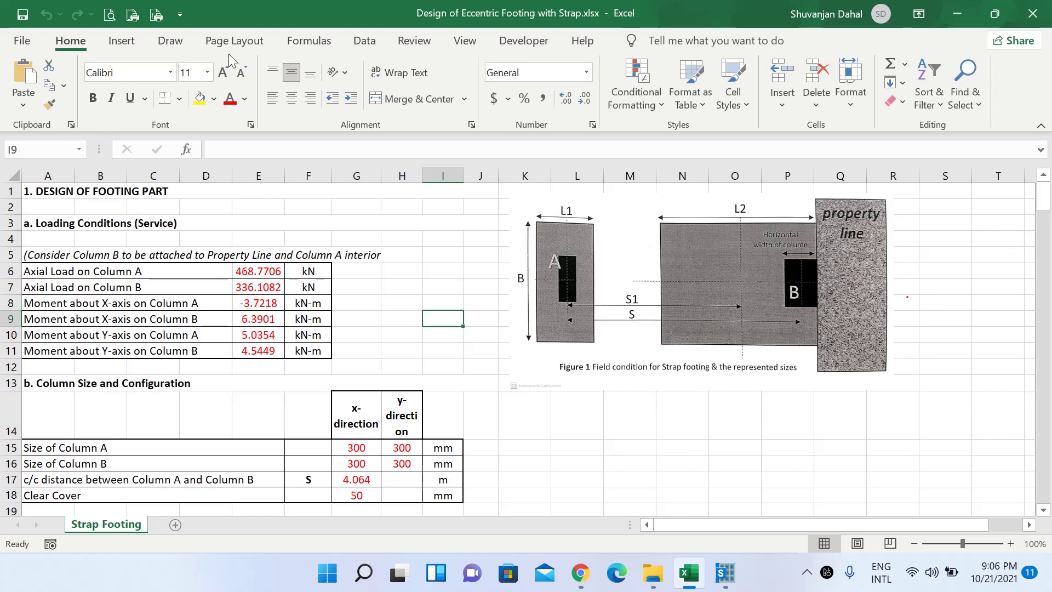
{"action": "left_click", "coordinate": [171, 43]}
{"action": "left_click", "coordinate": [155, 101]}
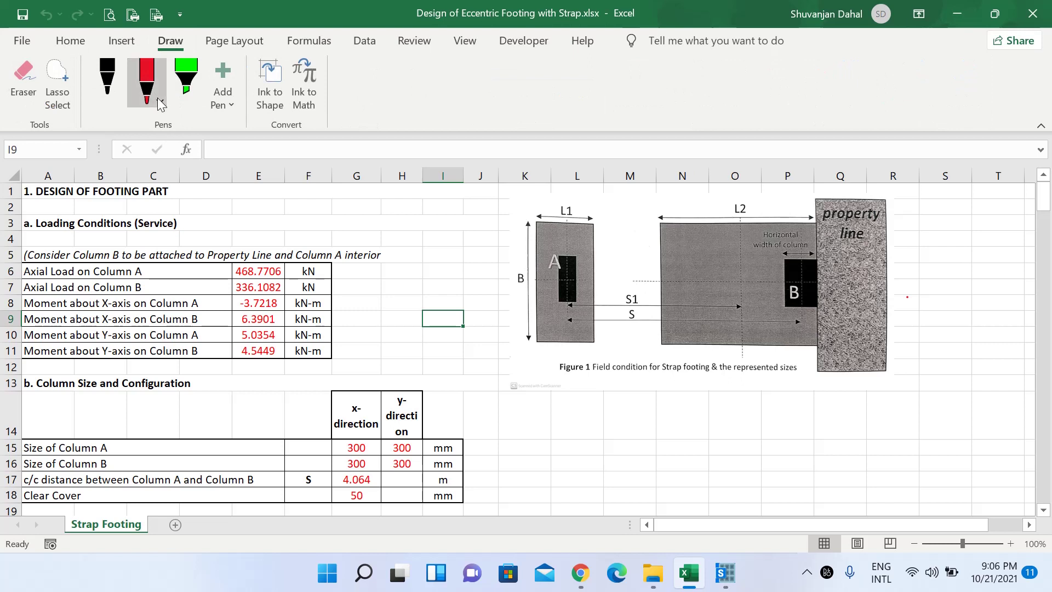
{"action": "left_click", "coordinate": [157, 98]}
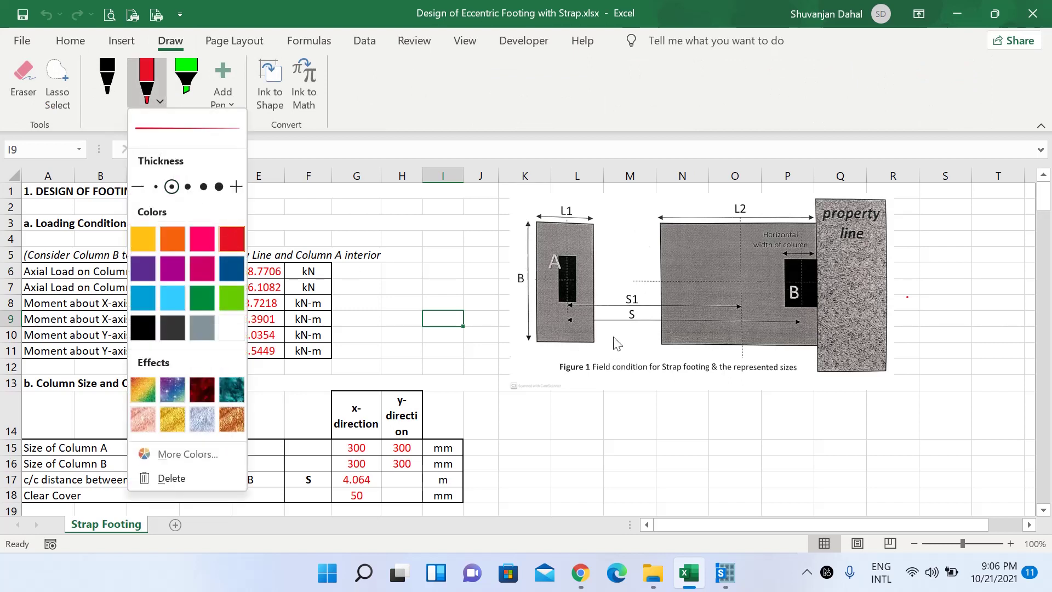
{"action": "left_click", "coordinate": [498, 292]}
{"action": "mouse_move", "coordinate": [478, 283]}
{"action": "left_mouse_down"}
{"action": "mouse_move", "coordinate": [640, 291]}
{"action": "mouse_move", "coordinate": [941, 278]}
{"action": "left_mouse_up"}
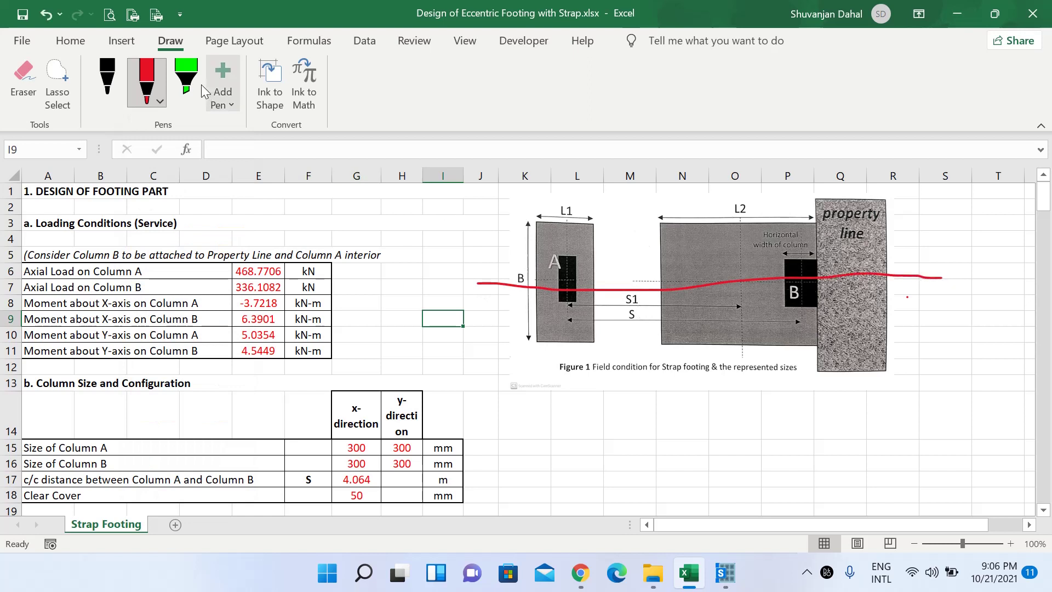
Change the pen to light blue and draw vertical marks below the figure at the footing edges, footing B's centre and both column centres
{"action": "left_click", "coordinate": [157, 98]}
{"action": "left_click", "coordinate": [143, 297]}
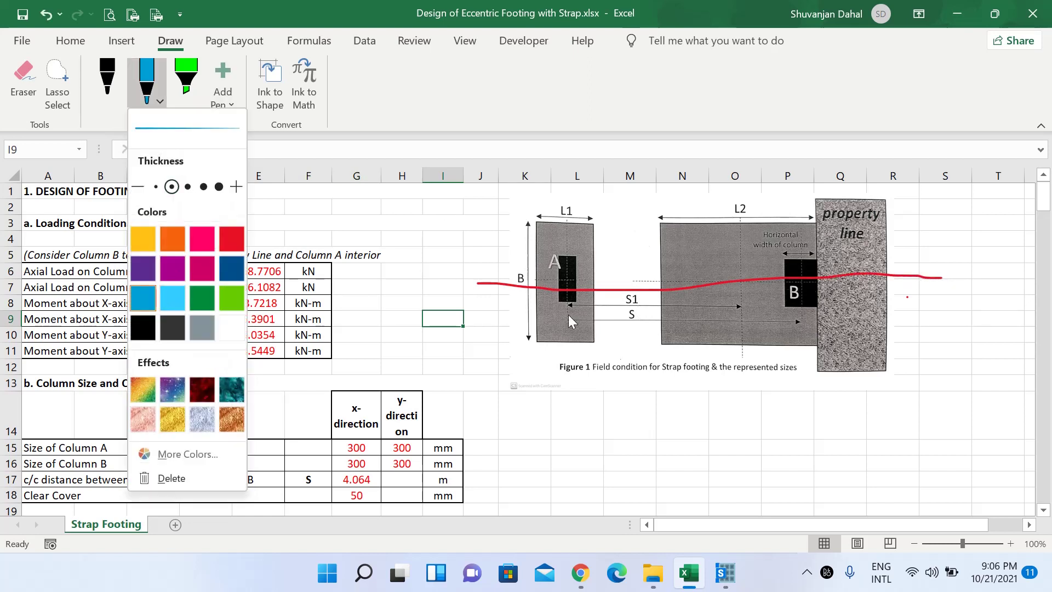
{"action": "left_click", "coordinate": [535, 351]}
{"action": "left_click_drag", "start_coordinate": [532, 350], "coordinate": [533, 378]}
{"action": "left_click_drag", "start_coordinate": [565, 327], "coordinate": [576, 440]}
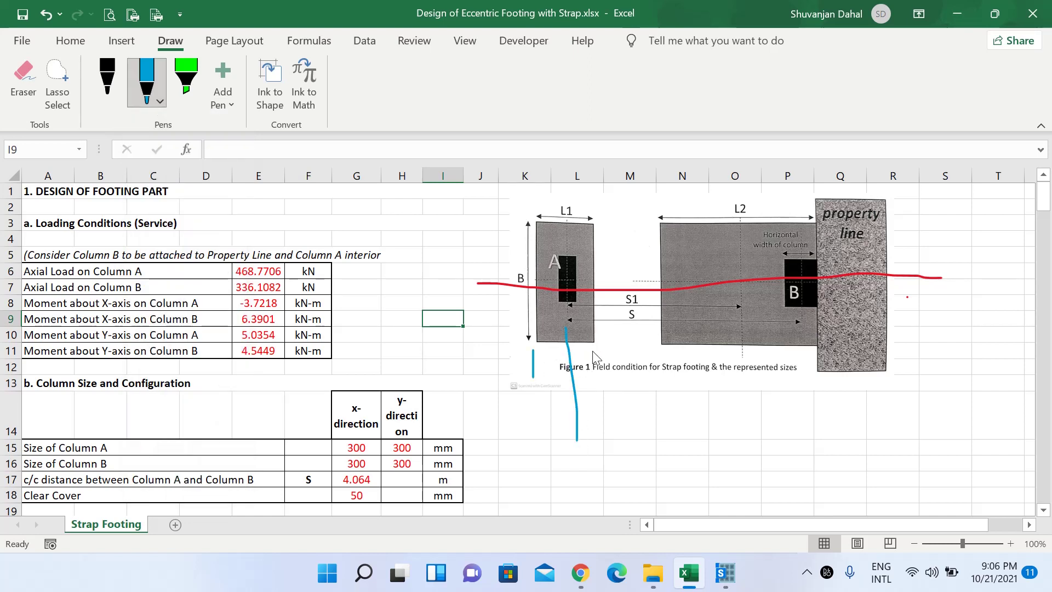
{"action": "left_click_drag", "start_coordinate": [595, 351], "coordinate": [600, 393]}
{"action": "left_click_drag", "start_coordinate": [663, 351], "coordinate": [667, 408]}
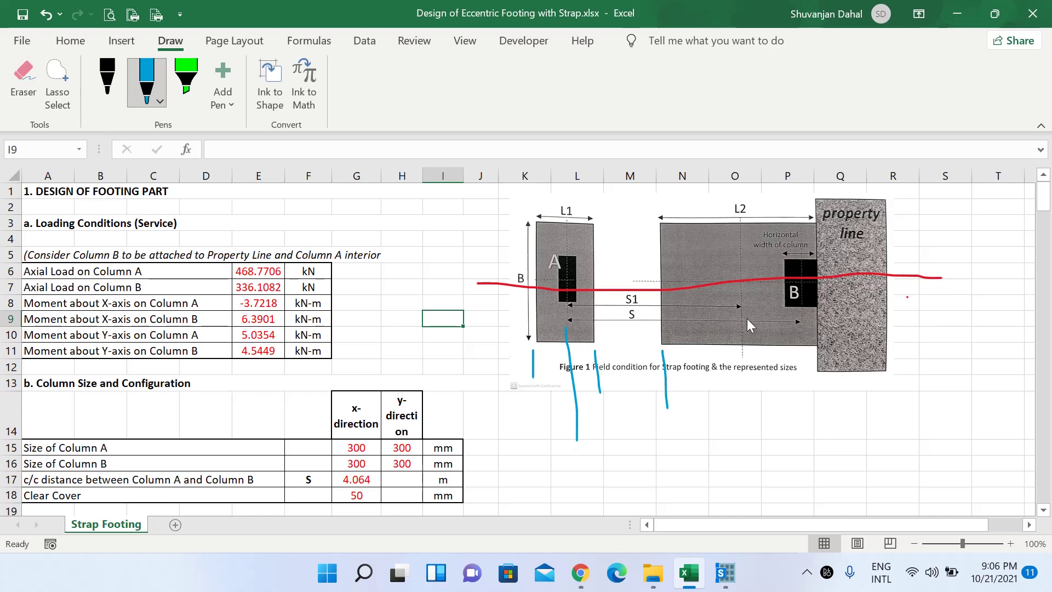
{"action": "left_click_drag", "start_coordinate": [739, 350], "coordinate": [748, 427]}
{"action": "left_click_drag", "start_coordinate": [800, 323], "coordinate": [804, 429]}
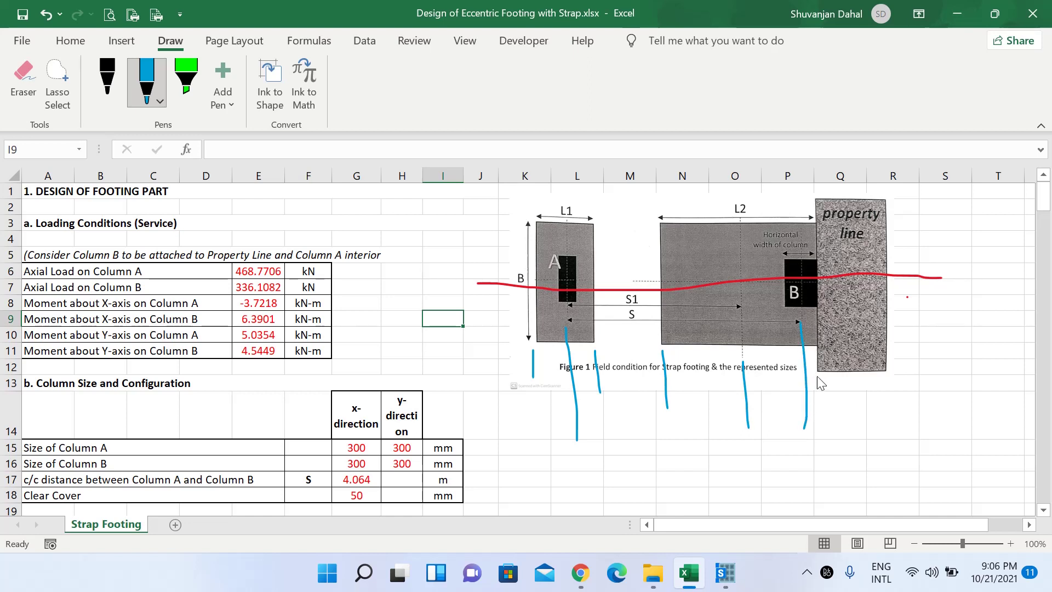
{"action": "left_click_drag", "start_coordinate": [818, 377], "coordinate": [824, 421]}
Draw blue horizontal arrows below the figure from footing A's outer edge to each of the other vertical marks
{"action": "mouse_move", "coordinate": [536, 364]}
{"action": "left_mouse_down"}
{"action": "mouse_move", "coordinate": [566, 370]}
{"action": "mouse_move", "coordinate": [542, 383]}
{"action": "mouse_move", "coordinate": [605, 383]}
{"action": "mouse_move", "coordinate": [592, 404]}
{"action": "mouse_move", "coordinate": [644, 415]}
{"action": "left_mouse_up"}
{"action": "mouse_move", "coordinate": [542, 426]}
{"action": "left_mouse_down"}
{"action": "mouse_move", "coordinate": [747, 421]}
{"action": "mouse_move", "coordinate": [734, 437]}
{"action": "left_mouse_up"}
{"action": "mouse_move", "coordinate": [547, 448]}
{"action": "left_mouse_down"}
{"action": "mouse_move", "coordinate": [750, 447]}
{"action": "mouse_move", "coordinate": [805, 436]}
{"action": "left_mouse_up"}
{"action": "mouse_move", "coordinate": [786, 431]}
{"action": "left_mouse_down"}
{"action": "mouse_move", "coordinate": [806, 436]}
{"action": "mouse_move", "coordinate": [794, 458]}
{"action": "left_mouse_up"}
{"action": "mouse_move", "coordinate": [802, 480]}
{"action": "left_mouse_down"}
{"action": "mouse_move", "coordinate": [830, 471]}
{"action": "mouse_move", "coordinate": [808, 503]}
{"action": "left_mouse_up"}
Circle the dimension labels L1, L2 and B in the figure and add a tick mark beside each
{"action": "mouse_move", "coordinate": [576, 207]}
{"action": "left_mouse_down"}
{"action": "mouse_move", "coordinate": [574, 237]}
{"action": "mouse_move", "coordinate": [580, 211]}
{"action": "left_mouse_up"}
{"action": "mouse_move", "coordinate": [754, 198]}
{"action": "left_mouse_down"}
{"action": "mouse_move", "coordinate": [759, 211]}
{"action": "mouse_move", "coordinate": [755, 185]}
{"action": "left_mouse_up"}
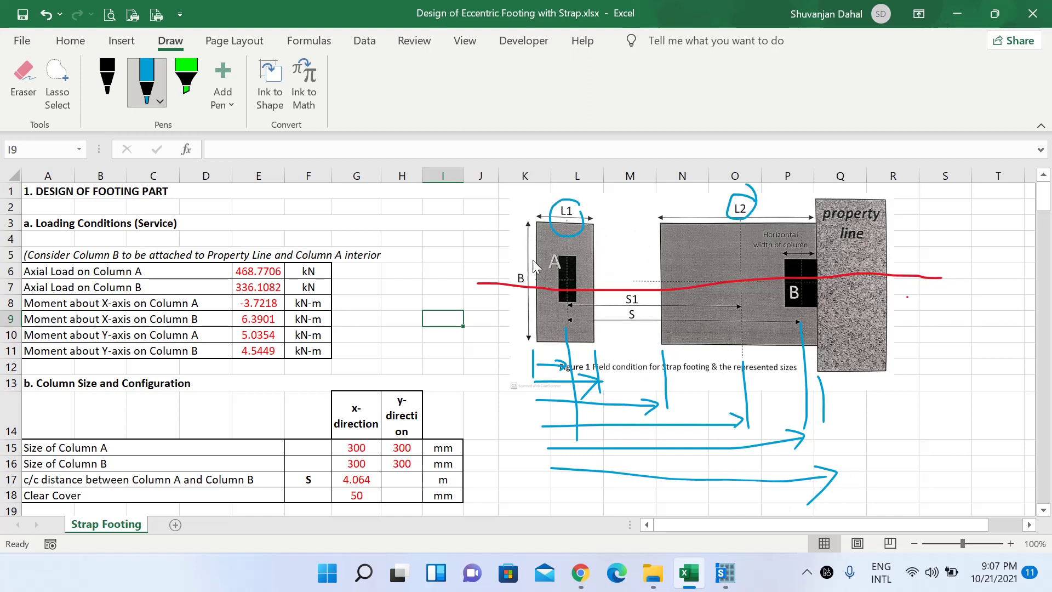
{"action": "left_click_drag", "start_coordinate": [538, 263], "coordinate": [543, 287]}
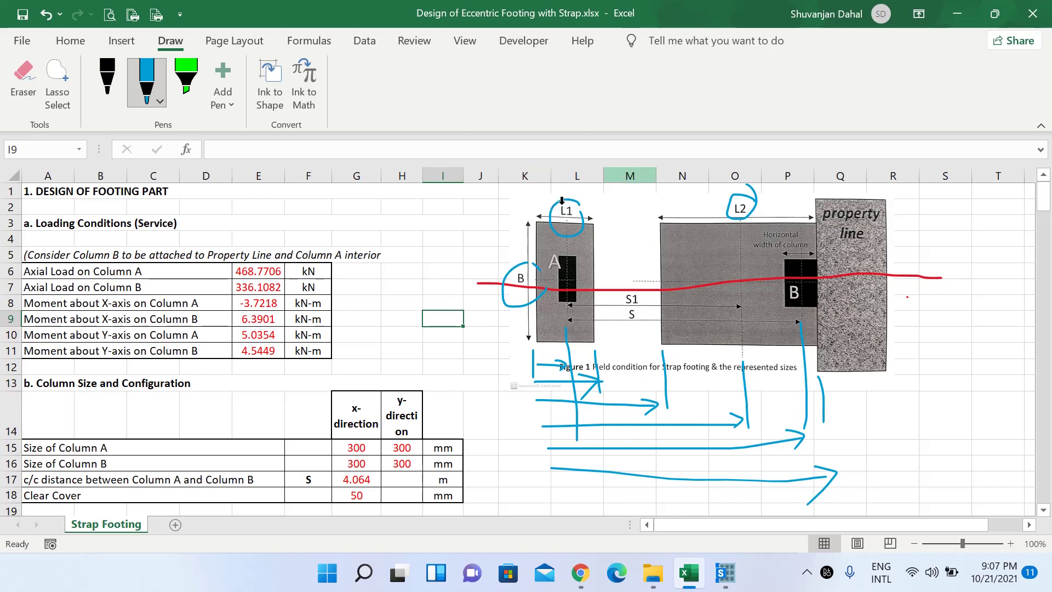
{"action": "left_click_drag", "start_coordinate": [510, 201], "coordinate": [539, 186]}
{"action": "mouse_move", "coordinate": [692, 196]}
{"action": "left_mouse_down"}
{"action": "mouse_move", "coordinate": [702, 214]}
{"action": "mouse_move", "coordinate": [759, 189]}
{"action": "left_mouse_up"}
{"action": "mouse_move", "coordinate": [456, 258]}
{"action": "left_mouse_down"}
{"action": "mouse_move", "coordinate": [519, 259]}
{"action": "mouse_move", "coordinate": [546, 237]}
{"action": "left_mouse_up"}
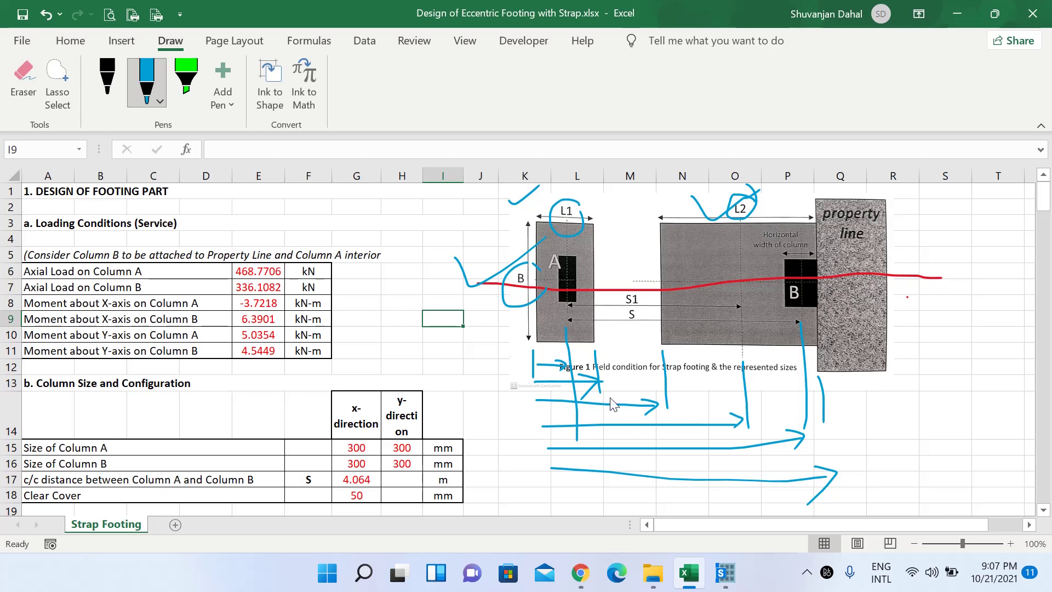
Return to SAFE's grid data and delete Y grid lines 2, 3 and 4
{"action": "left_click", "coordinate": [957, 14]}
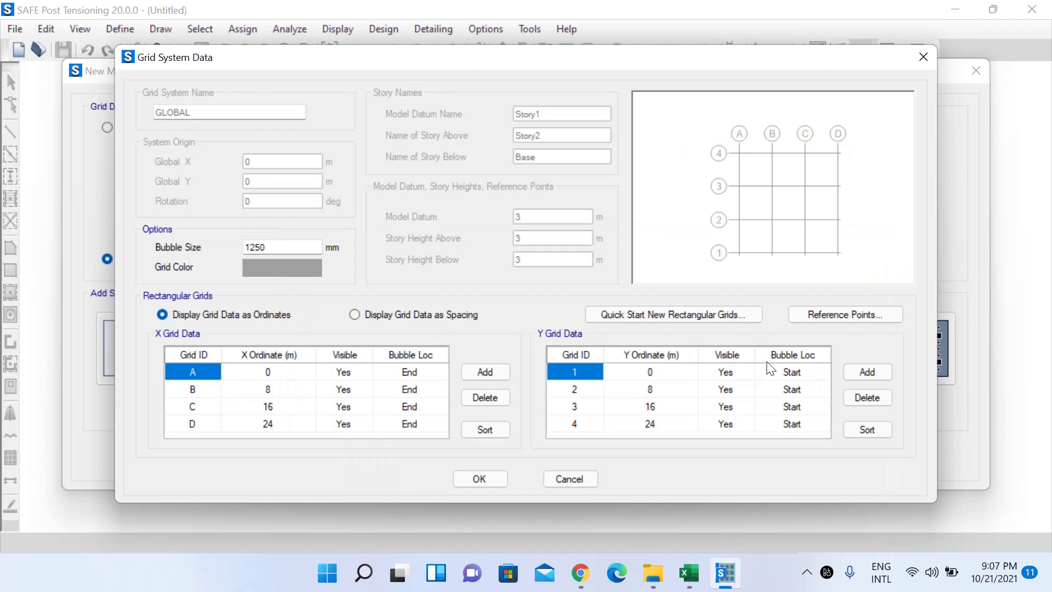
{"action": "left_click", "coordinate": [649, 389]}
{"action": "left_click", "coordinate": [867, 397]}
{"action": "left_click", "coordinate": [867, 397]}
{"action": "left_click", "coordinate": [866, 398]}
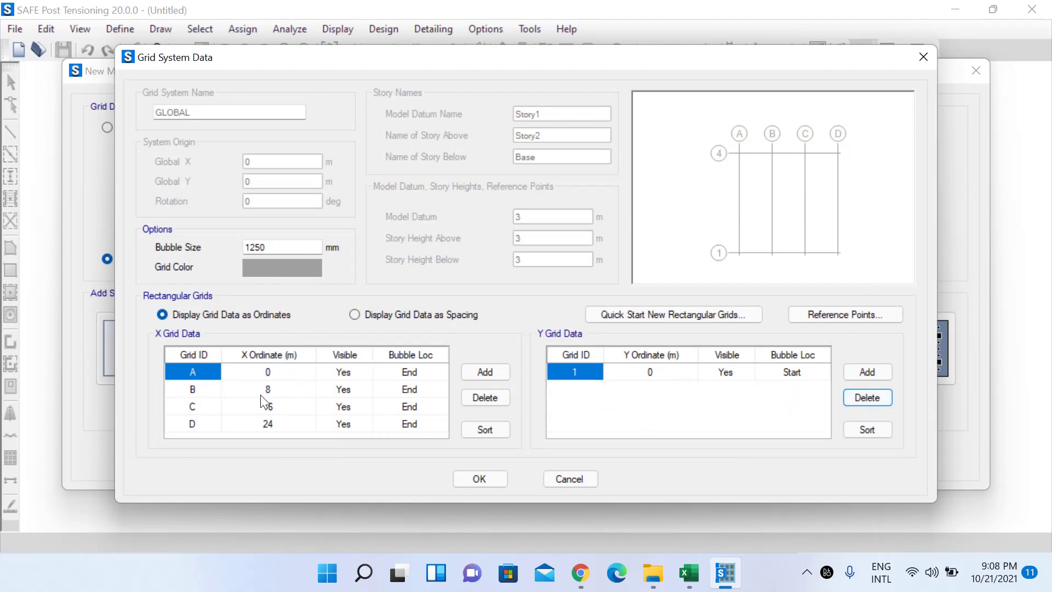
Add three X grid lines, E, F and G, after grid line D
{"action": "left_click", "coordinate": [199, 425]}
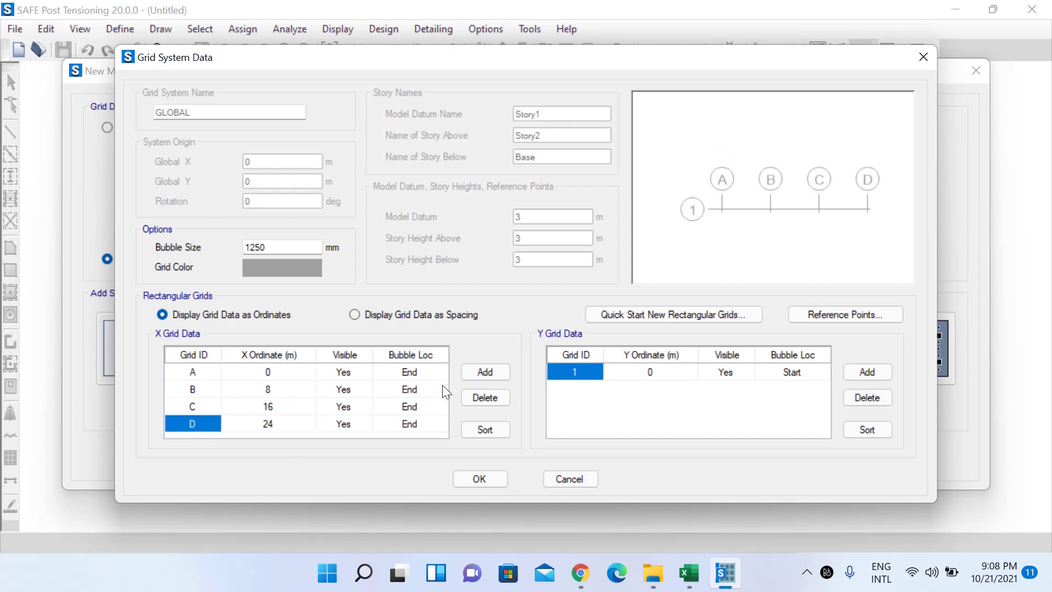
{"action": "left_click", "coordinate": [488, 374]}
{"action": "left_click", "coordinate": [487, 375]}
{"action": "left_click", "coordinate": [488, 375]}
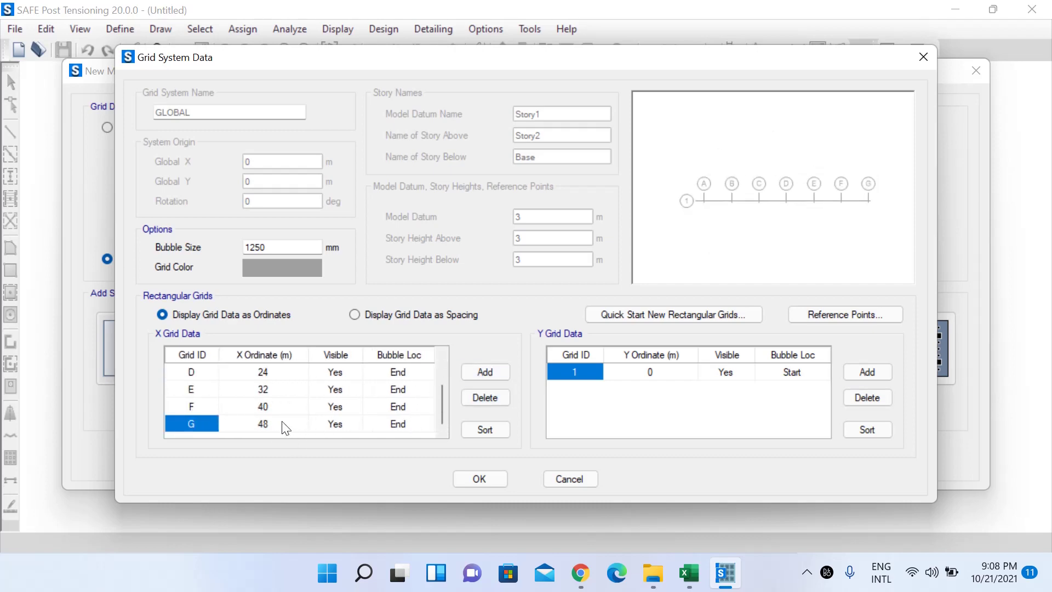
Set the X ordinates of grid lines B, C and D to 0.935, 1.87 and 2.909 m
{"action": "scroll", "coordinate": [283, 426], "scroll_direction": "up", "scroll_amount": 1}
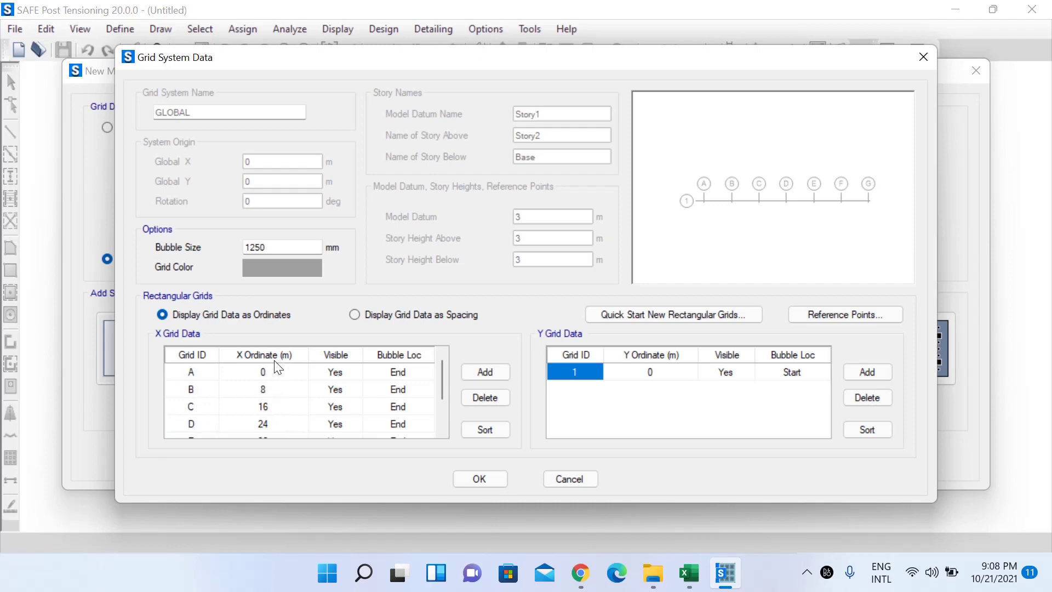
{"action": "left_click", "coordinate": [265, 389]}
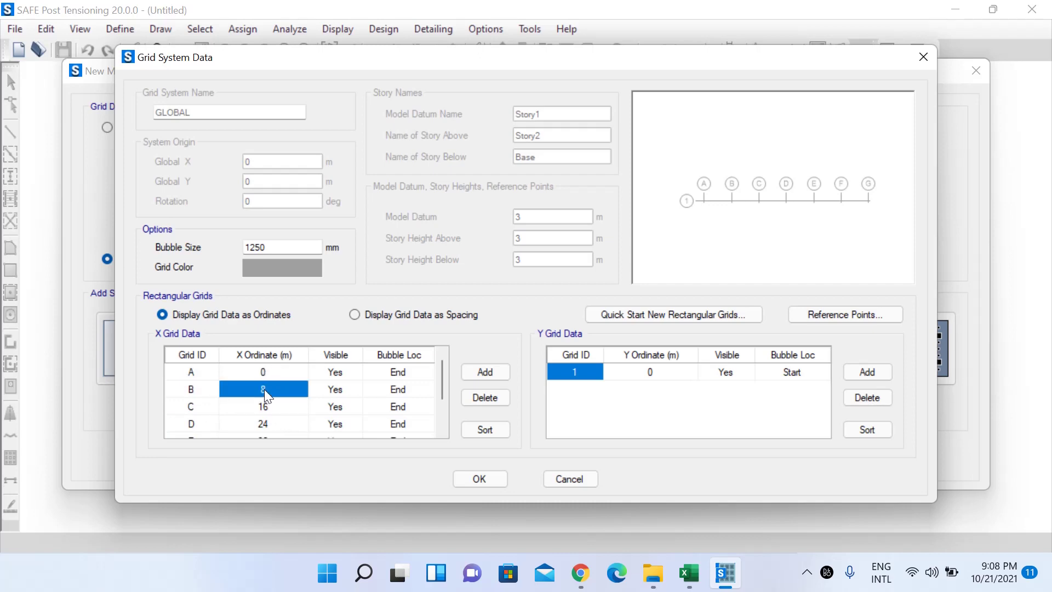
{"action": "left_click", "coordinate": [265, 393]}
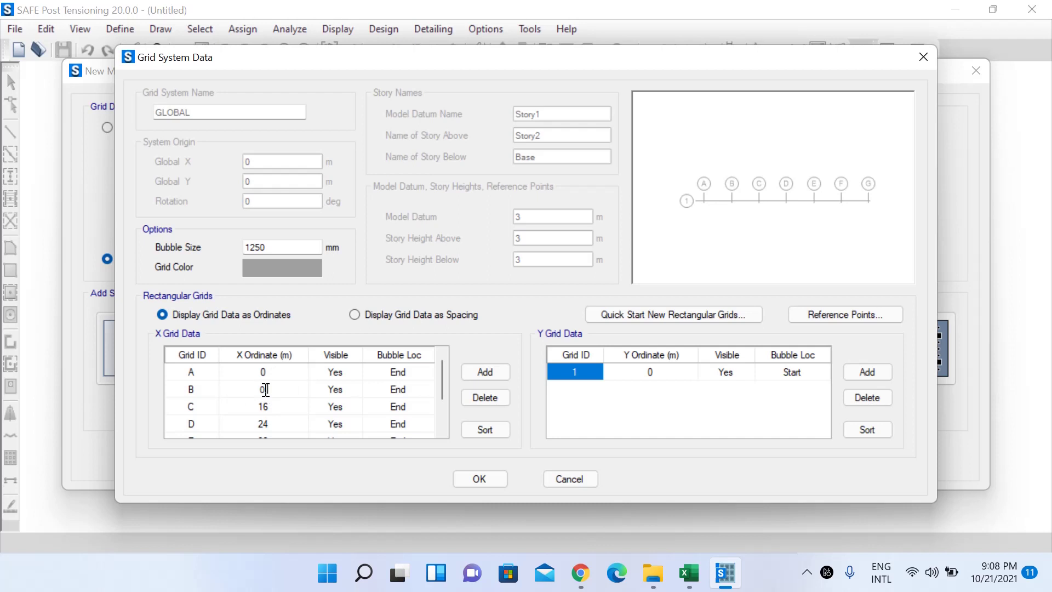
{"action": "type", "text": "0.935"}
{"action": "key", "text": "Return"}
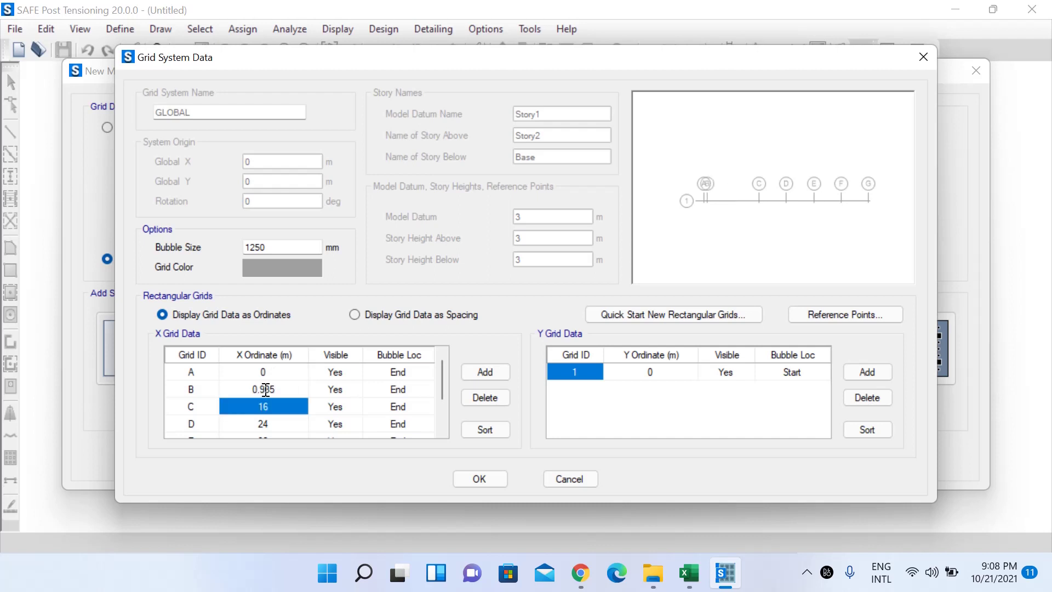
{"action": "type", "text": "1.87"}
{"action": "key", "text": "Return"}
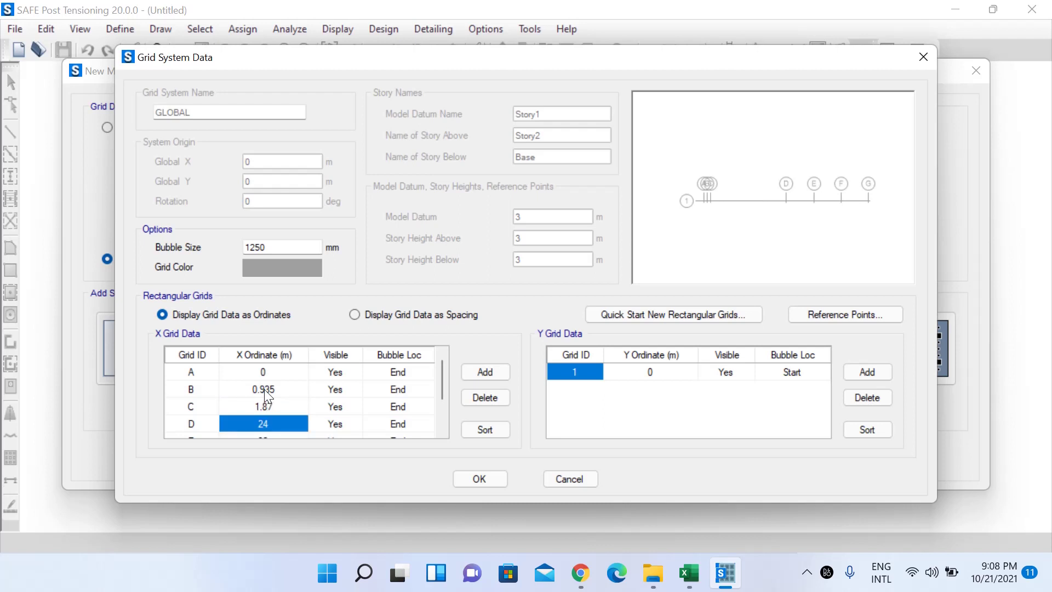
{"action": "type", "text": "2.909"}
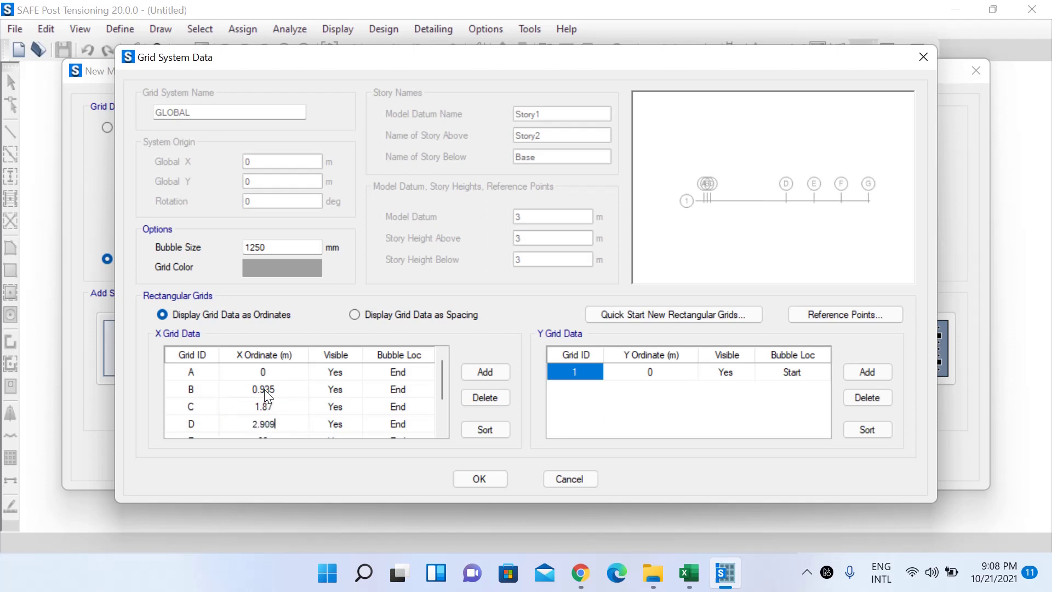
{"action": "key", "text": "Return"}
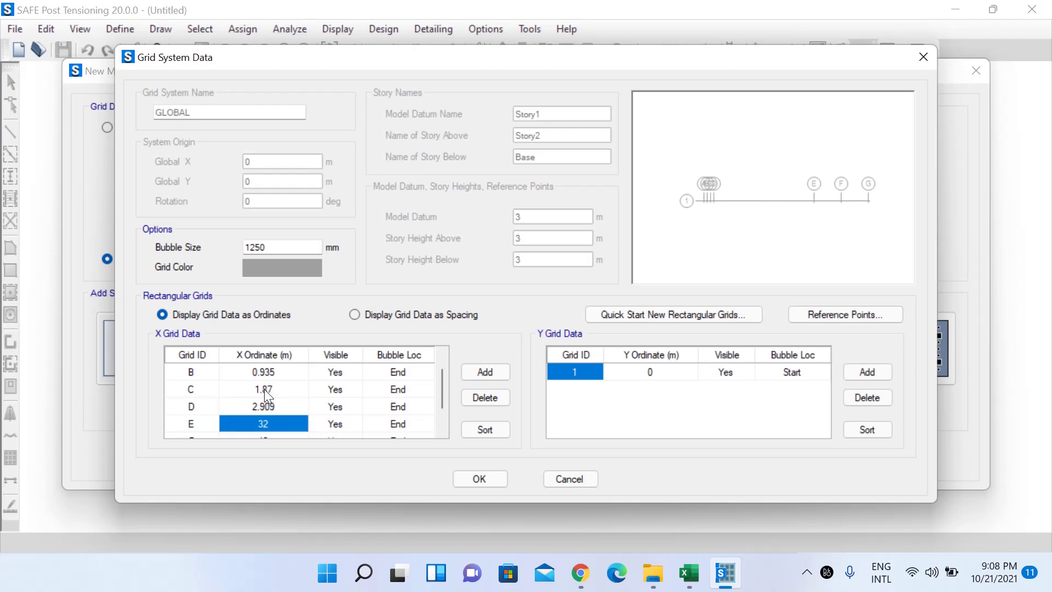
Set the X ordinates of grid lines E, F and G to 4.029, 4.999 and 5.149 m, and create the grid-only model
{"action": "type", "text": "4.029"}
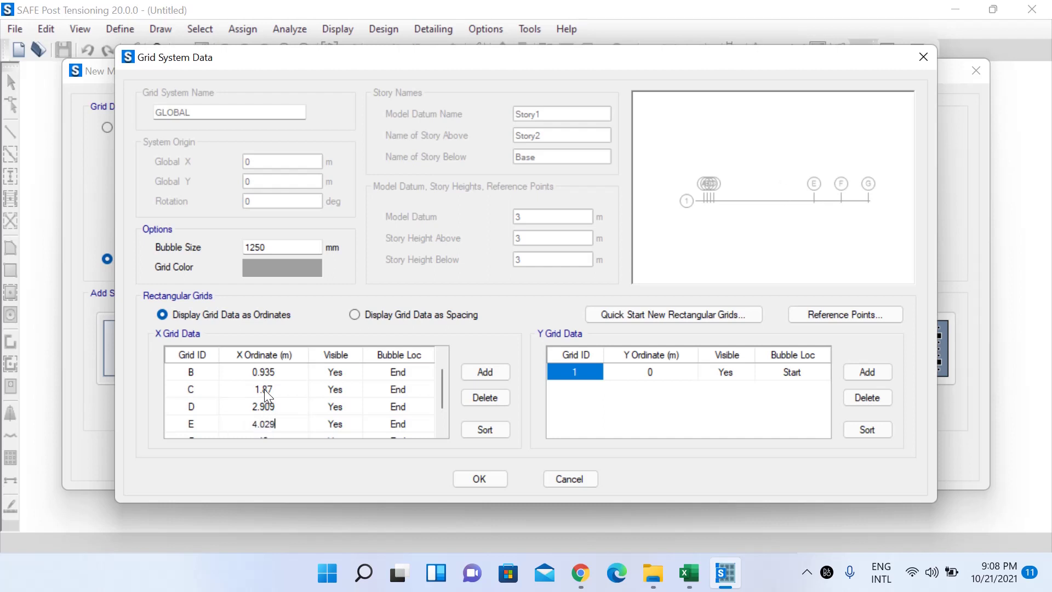
{"action": "key", "text": "Return"}
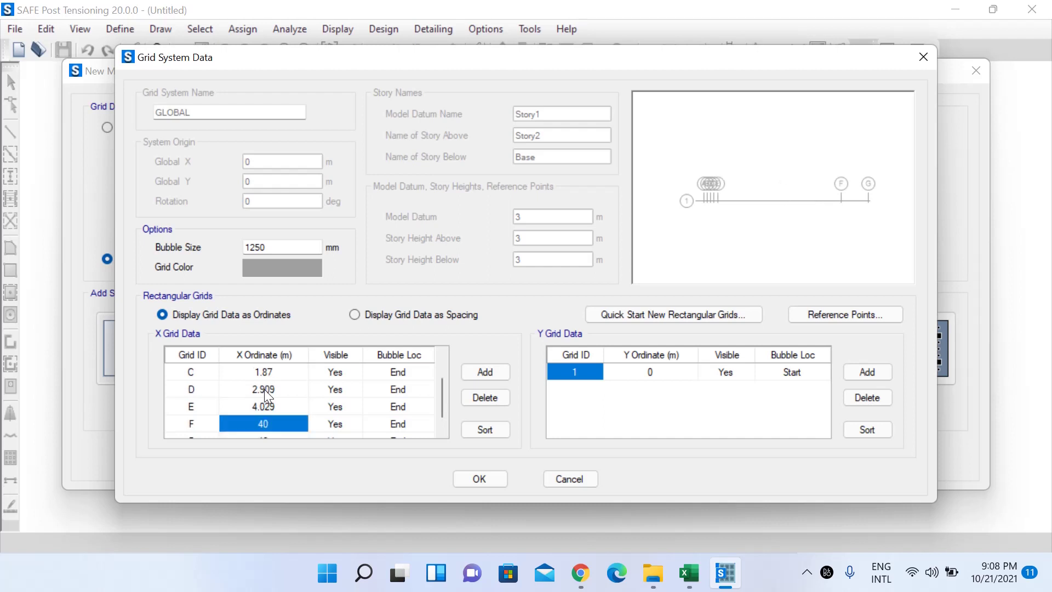
{"action": "type", "text": "4.999"}
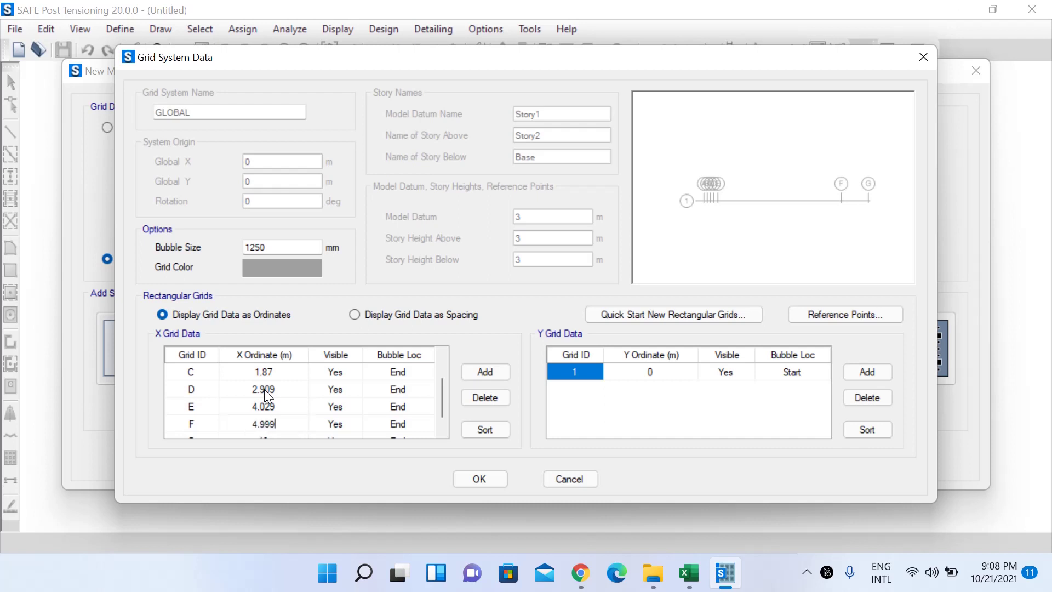
{"action": "key", "text": "Return"}
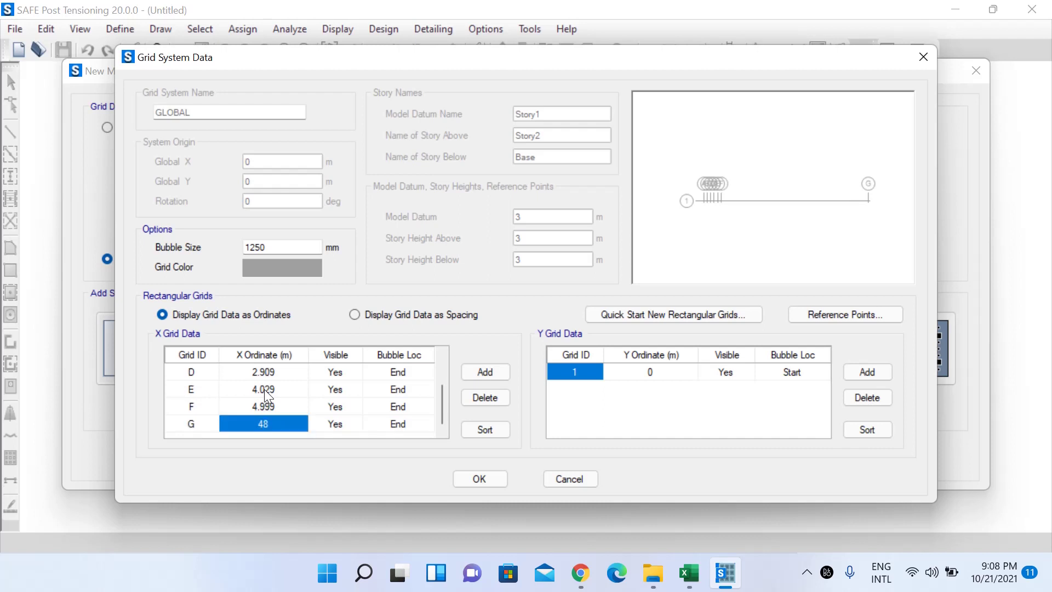
{"action": "type", "text": "5.149"}
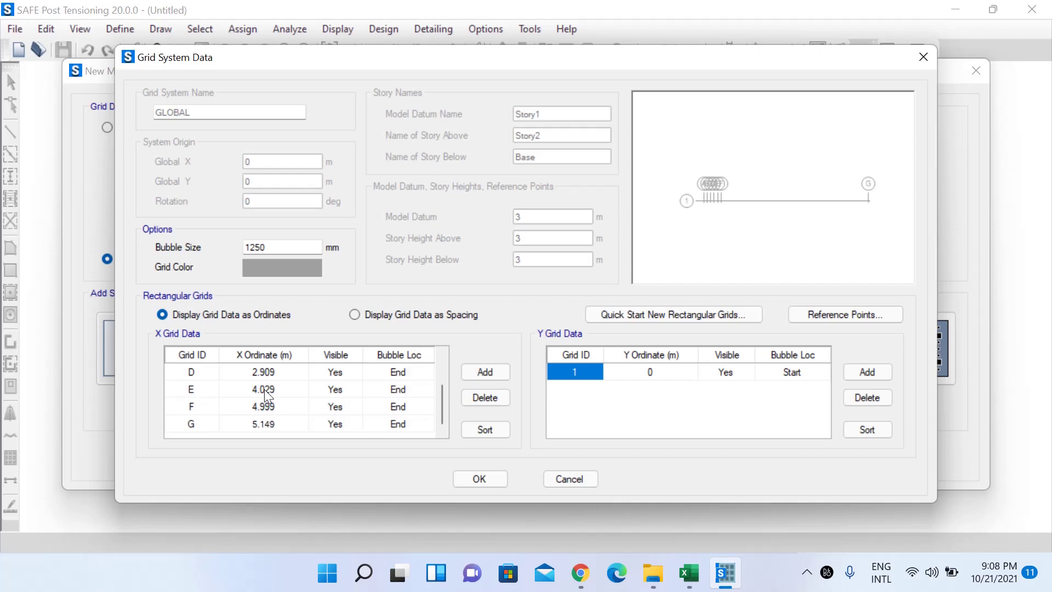
{"action": "left_click", "coordinate": [486, 481]}
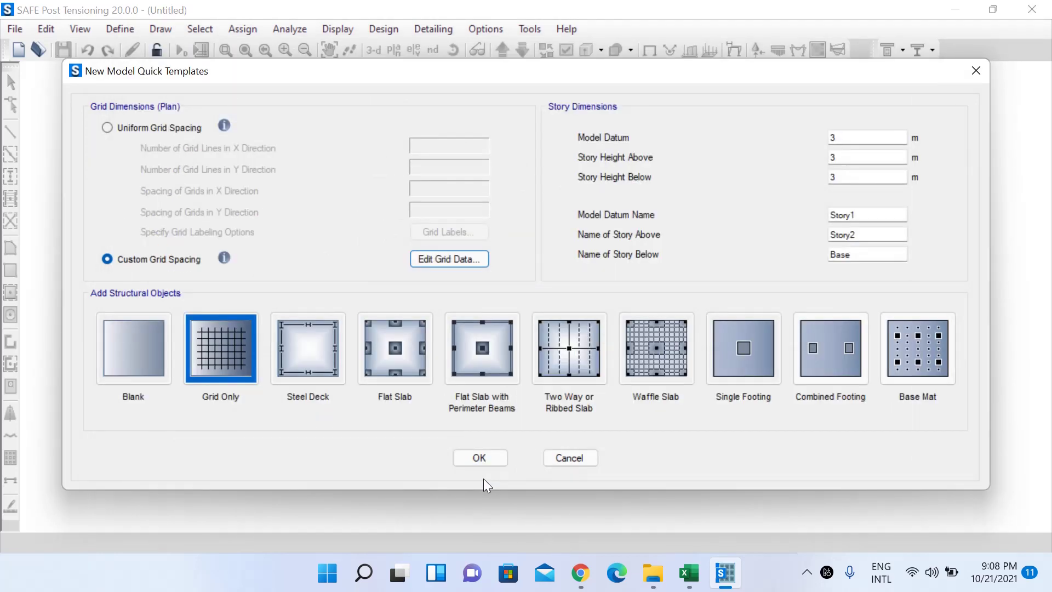
{"action": "left_click", "coordinate": [483, 459]}
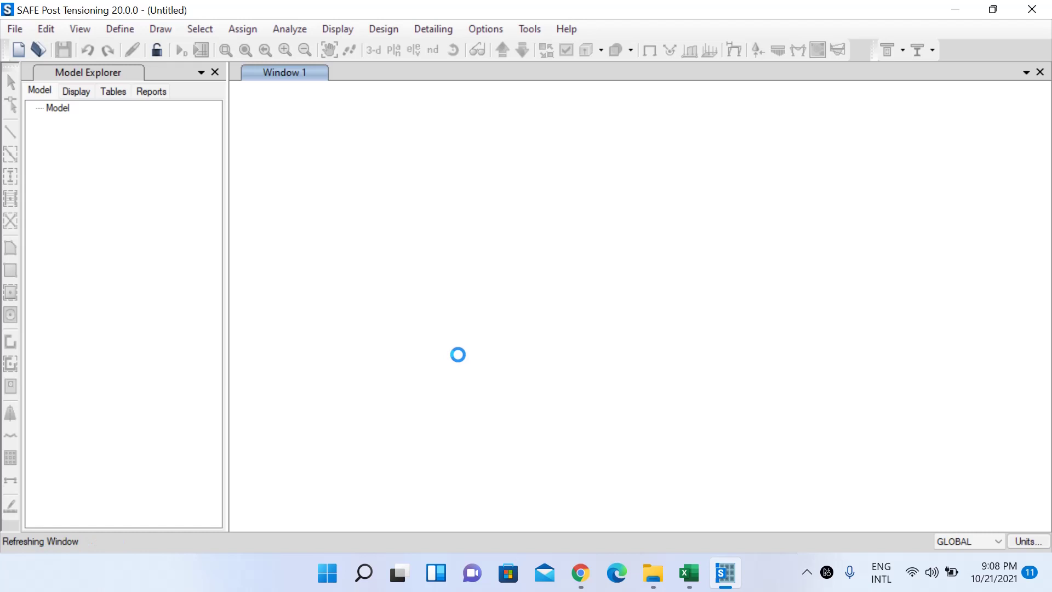
Add a new concrete material for region India with the Indian standard and grade M20
{"action": "middle_click_drag", "start_coordinate": [639, 338], "coordinate": [568, 321]}
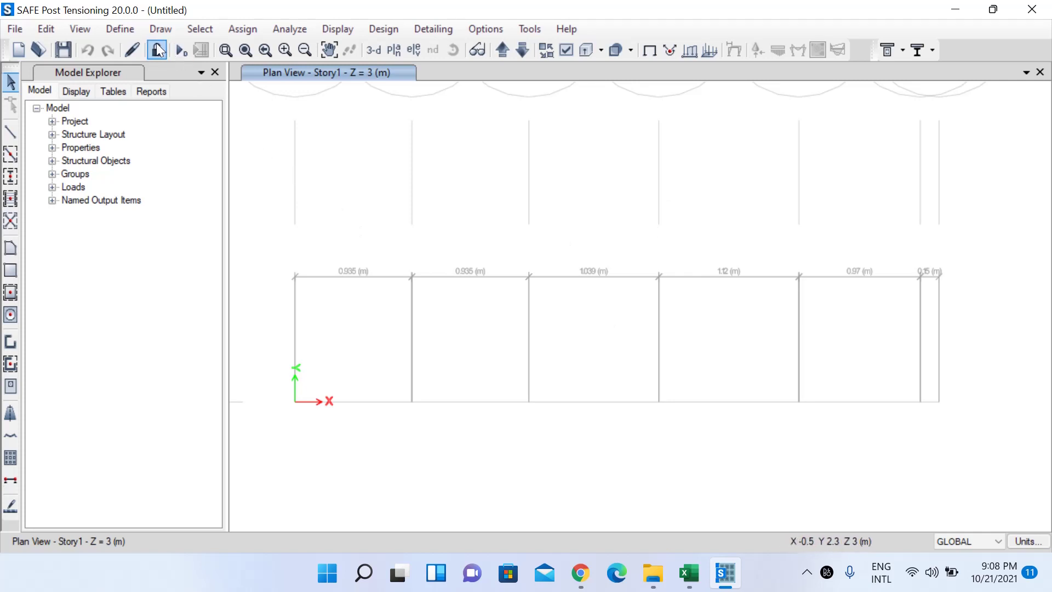
{"action": "left_click", "coordinate": [138, 28]}
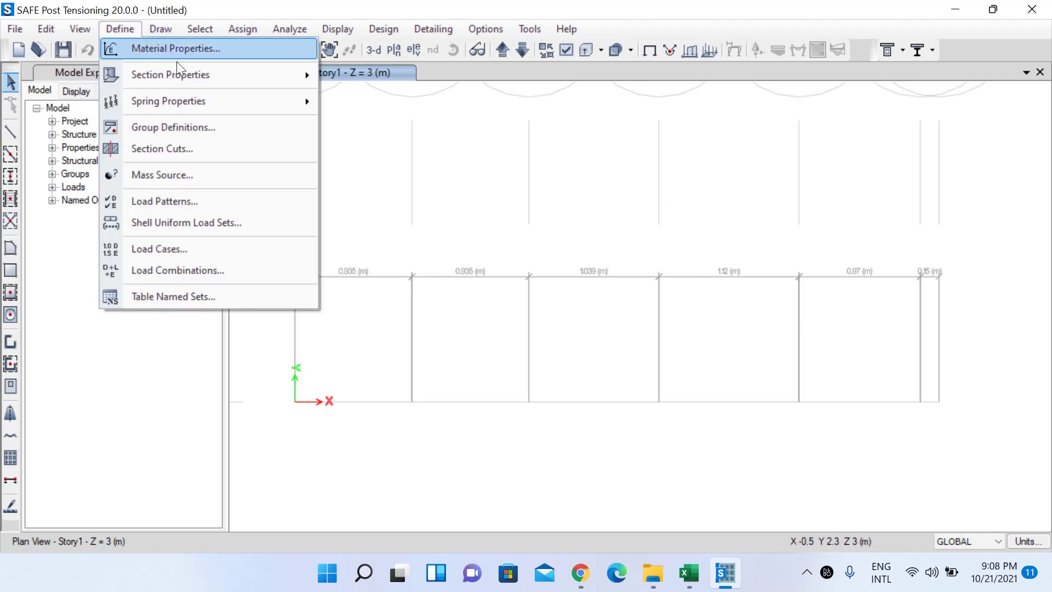
{"action": "left_click", "coordinate": [198, 55]}
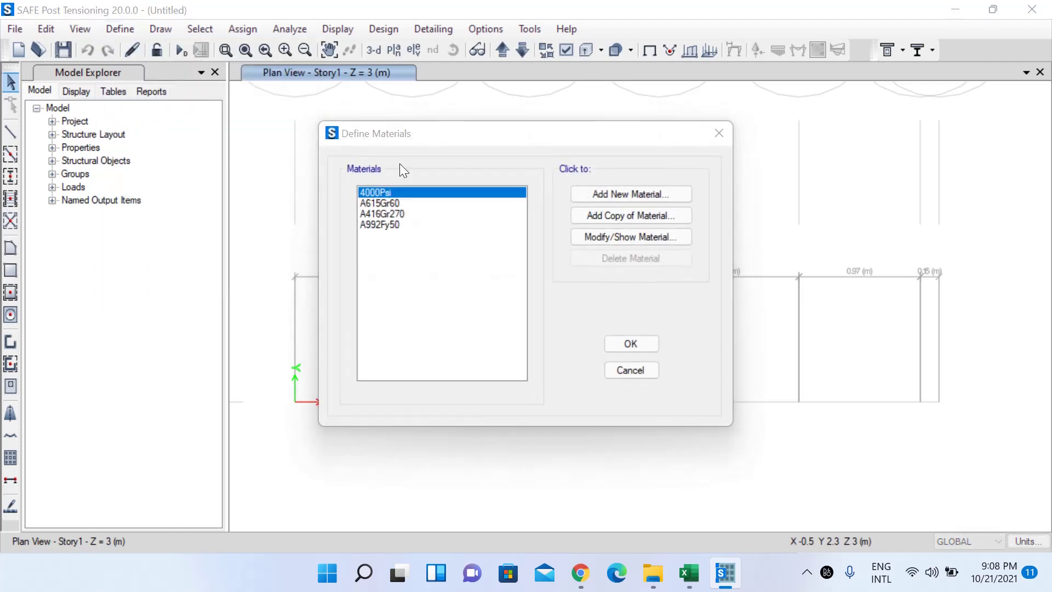
{"action": "left_click_drag", "start_coordinate": [413, 133], "coordinate": [400, 127]}
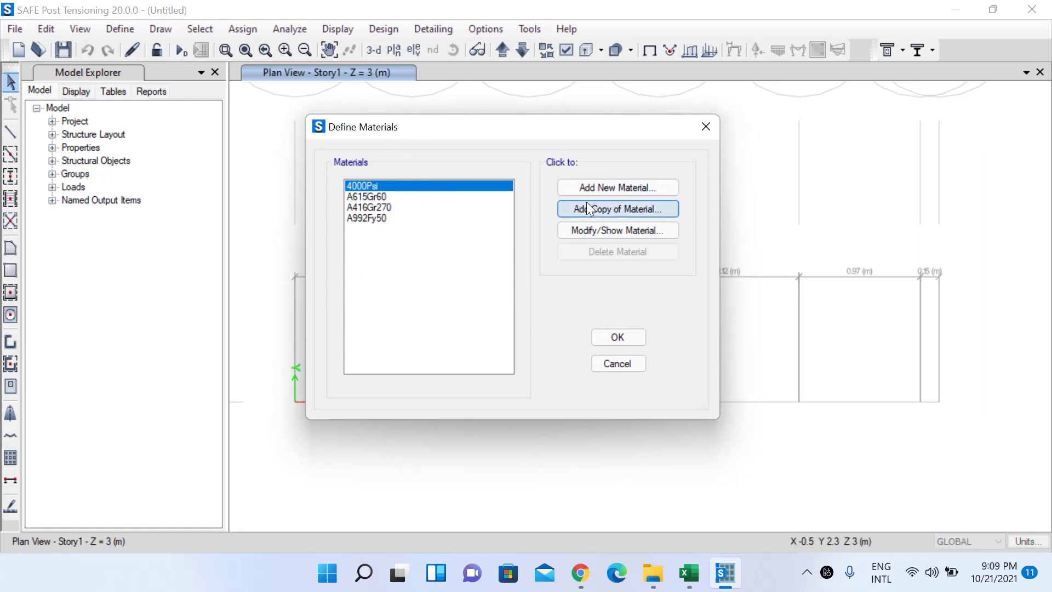
{"action": "left_click", "coordinate": [609, 189]}
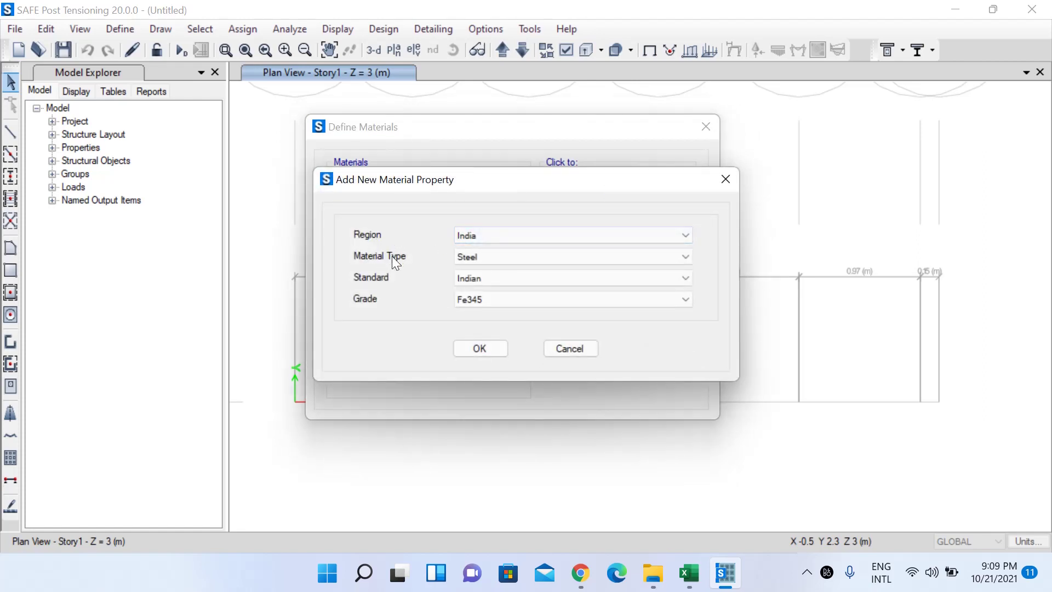
{"action": "left_click", "coordinate": [506, 256]}
{"action": "left_click", "coordinate": [501, 281]}
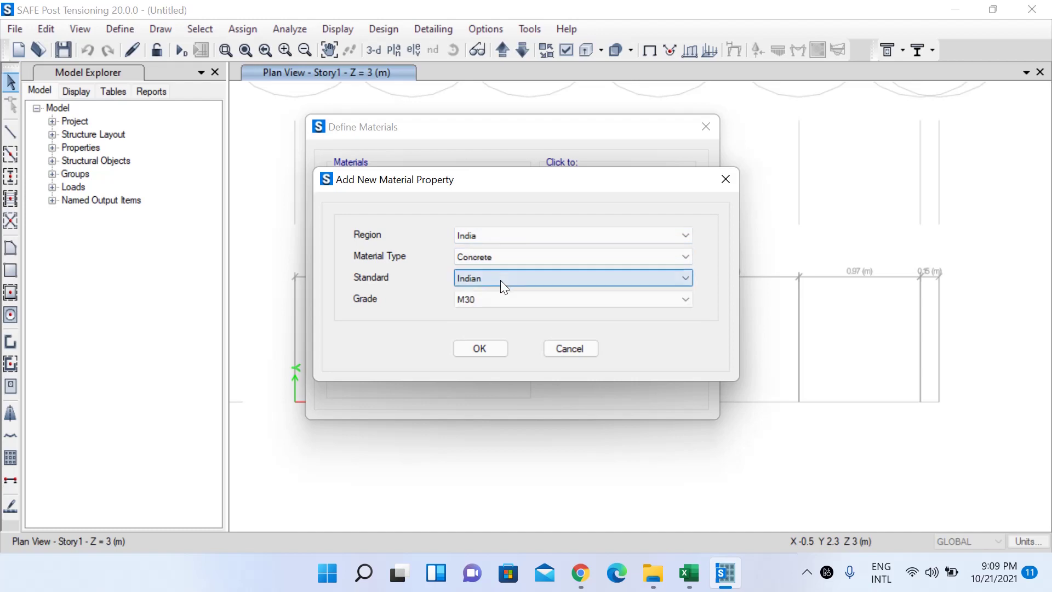
{"action": "left_click", "coordinate": [484, 300]}
{"action": "left_click", "coordinate": [488, 325]}
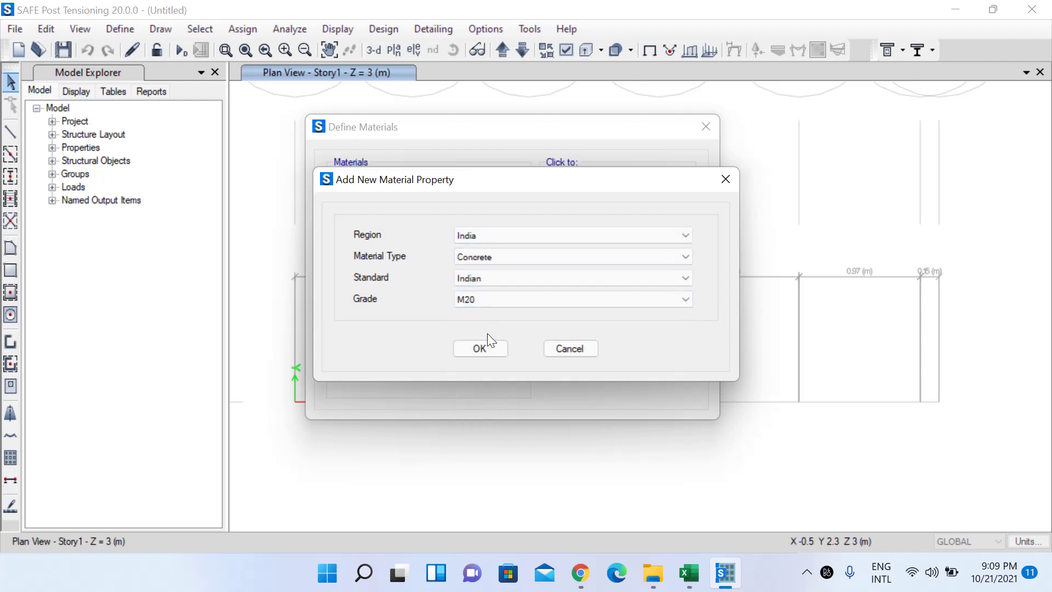
{"action": "left_click", "coordinate": [487, 341]}
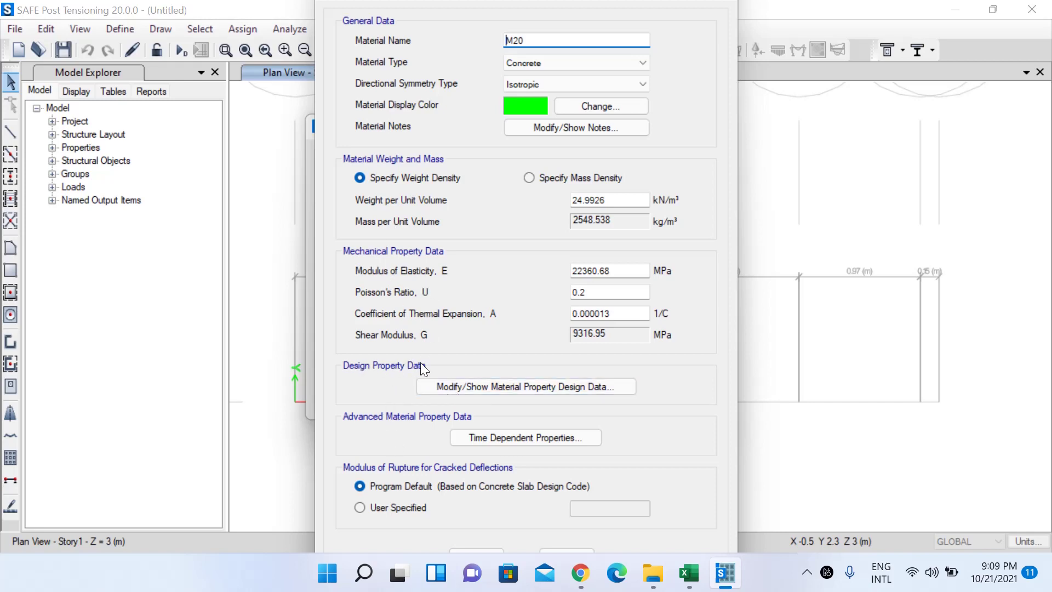
Review the design property data of the M20 concrete and accept the material
{"action": "left_click", "coordinate": [501, 386]}
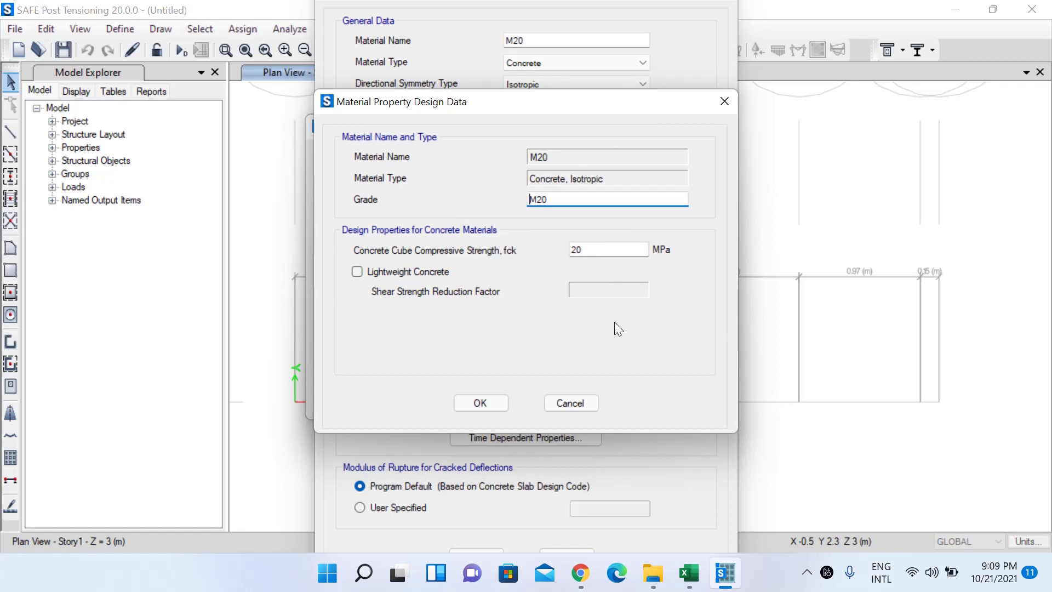
{"action": "left_click", "coordinate": [723, 103]}
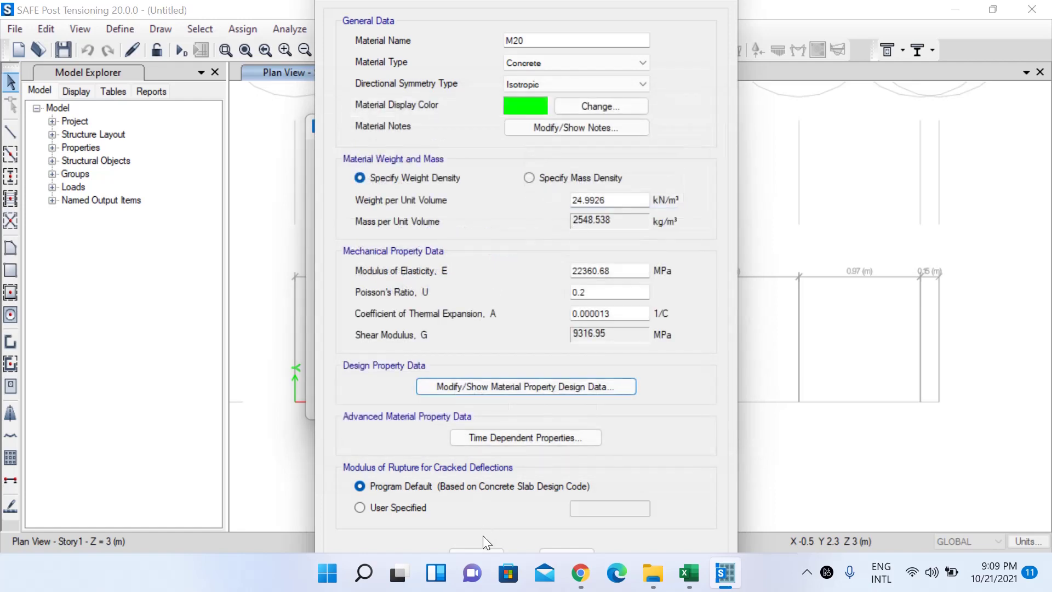
{"action": "left_click", "coordinate": [487, 550]}
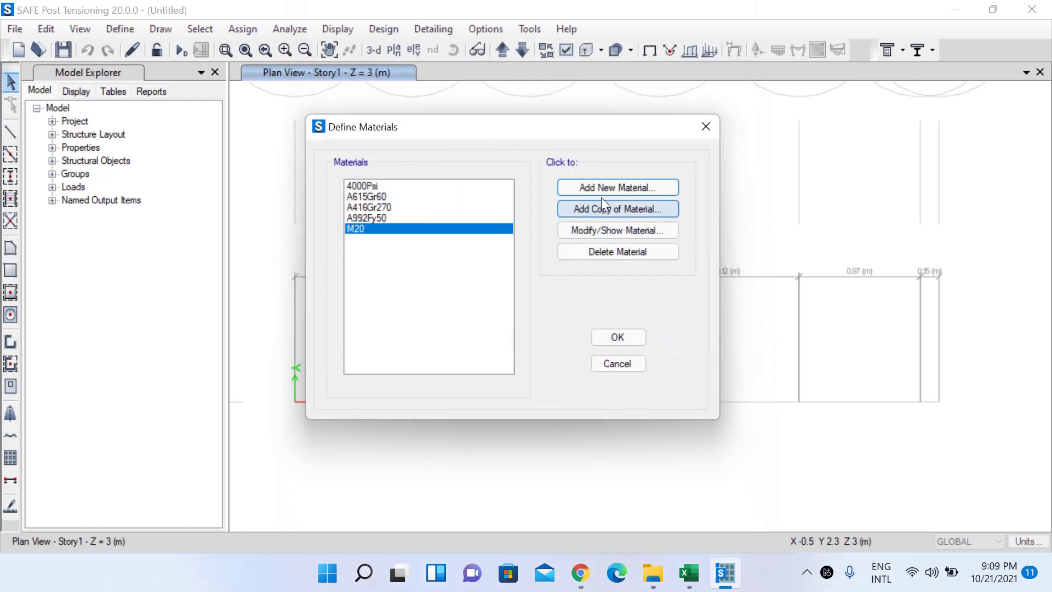
Add a new rebar material for region India with the Indian standard and HYSD Grade 500
{"action": "left_click", "coordinate": [602, 192]}
{"action": "left_click", "coordinate": [484, 253]}
{"action": "left_click", "coordinate": [483, 289]}
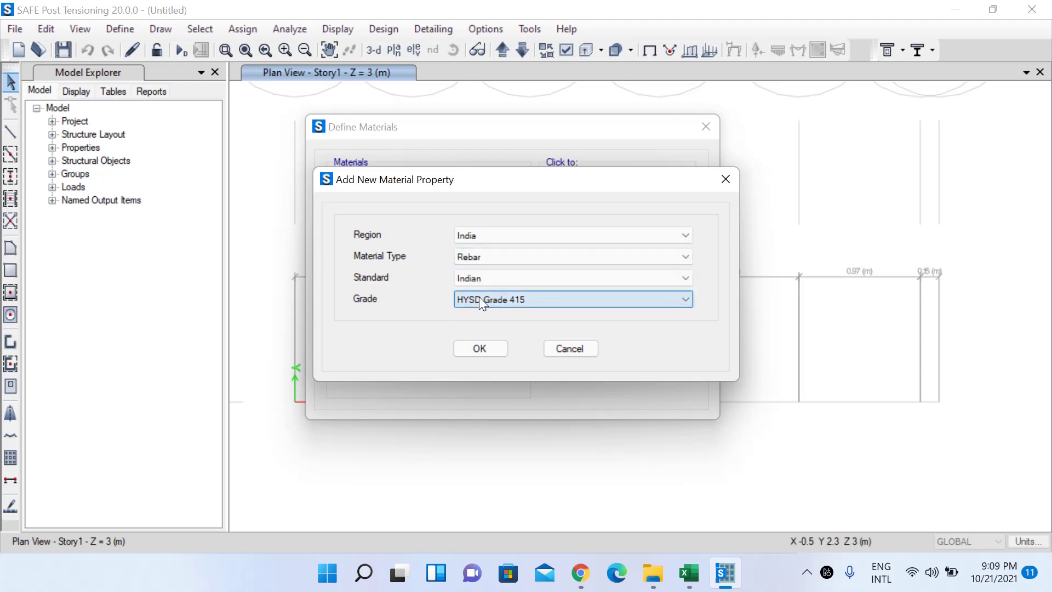
{"action": "left_click", "coordinate": [478, 299]}
{"action": "left_click", "coordinate": [513, 336]}
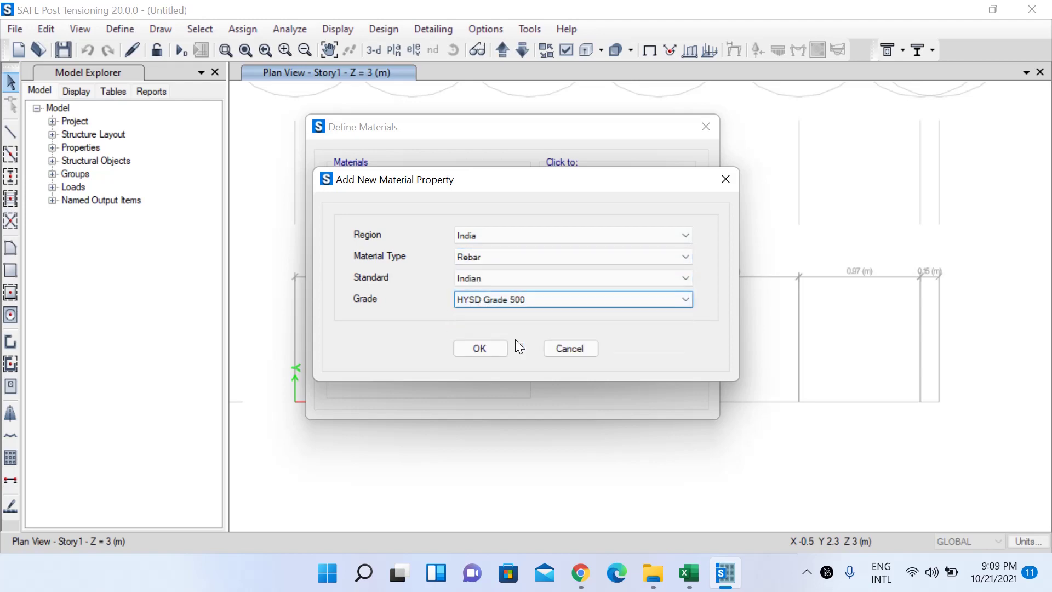
{"action": "left_click", "coordinate": [485, 347]}
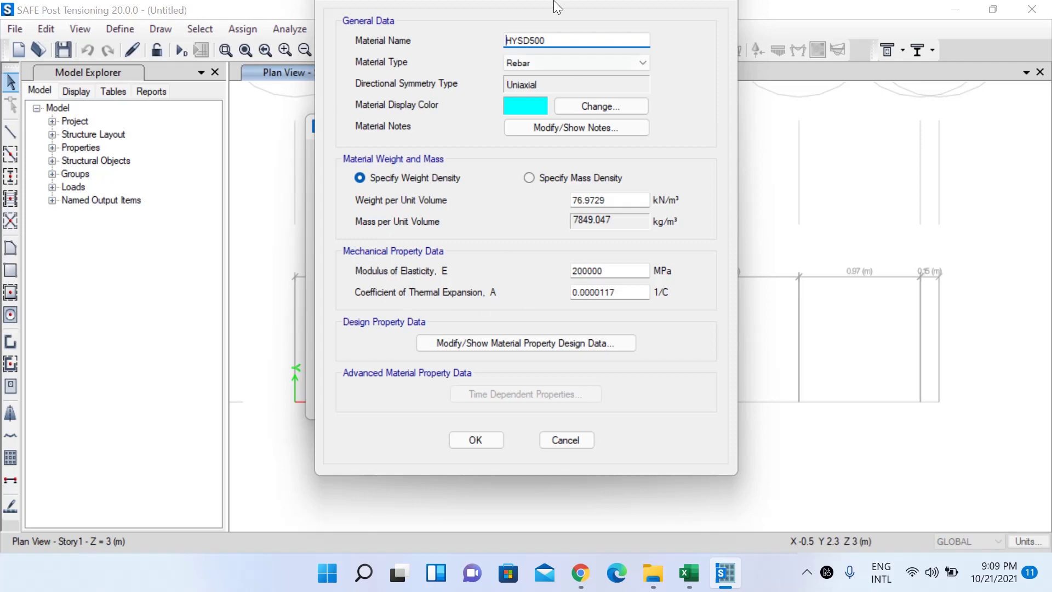
Review the design strengths of the HYSD500 rebar and accept the material definitions
{"action": "left_click", "coordinate": [573, 342]}
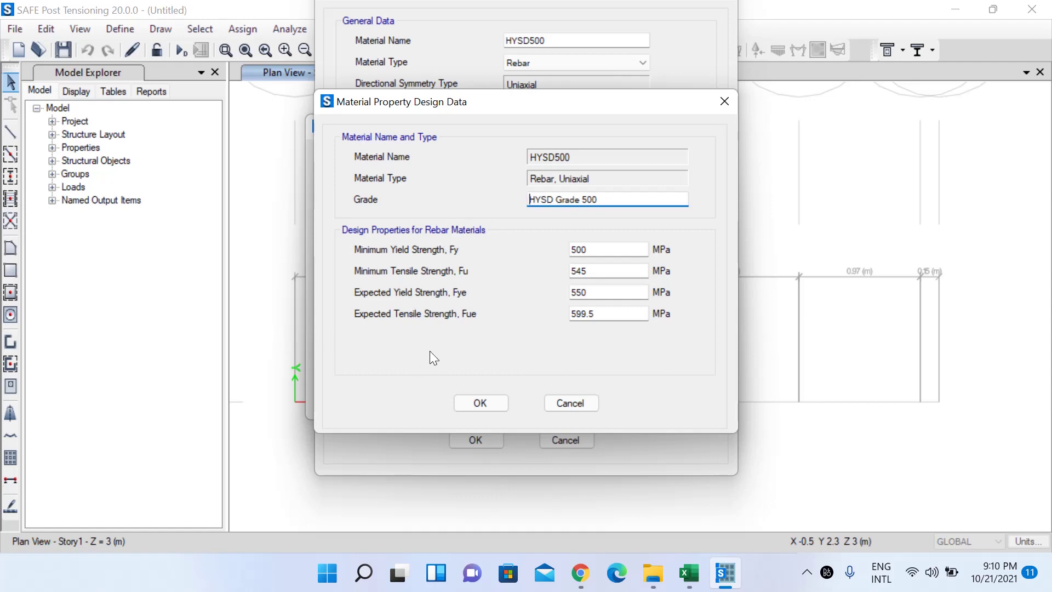
{"action": "left_click", "coordinate": [494, 400]}
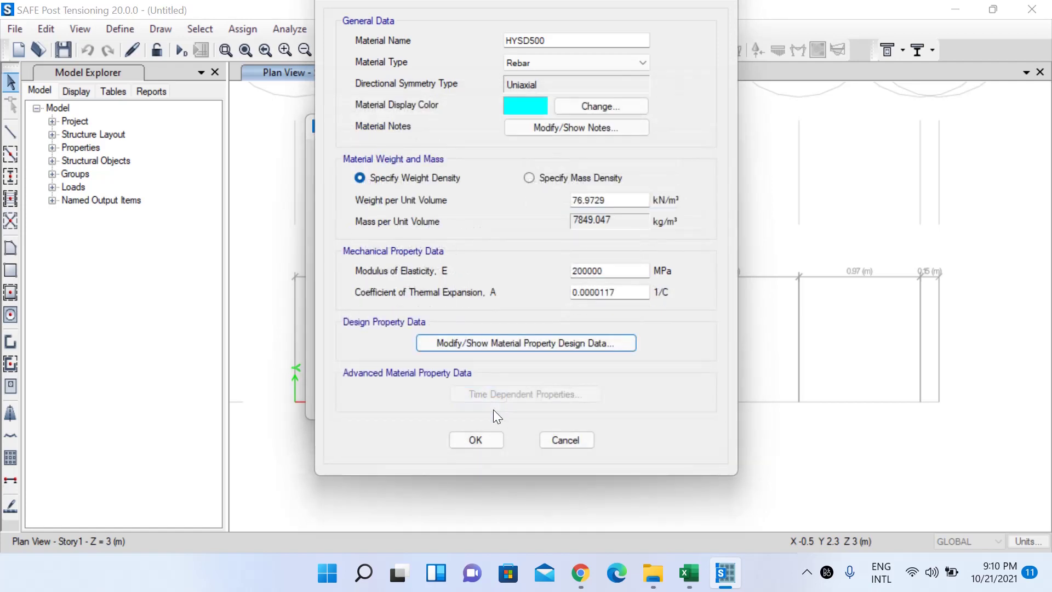
{"action": "left_click", "coordinate": [483, 441]}
{"action": "left_click", "coordinate": [618, 337]}
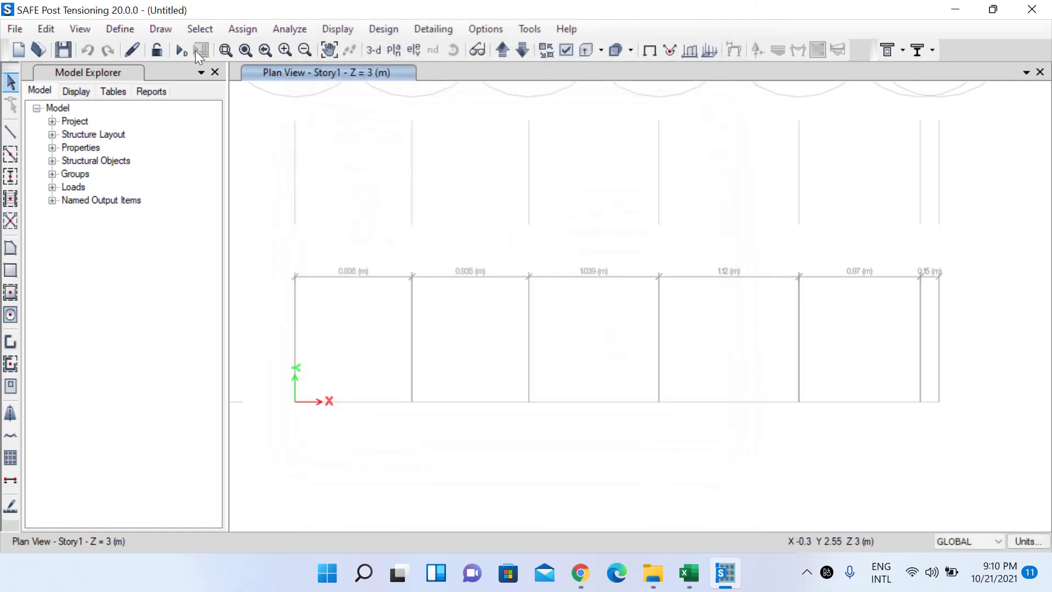
Start a new slab section property and name it FootingSlab
{"action": "left_click", "coordinate": [107, 28]}
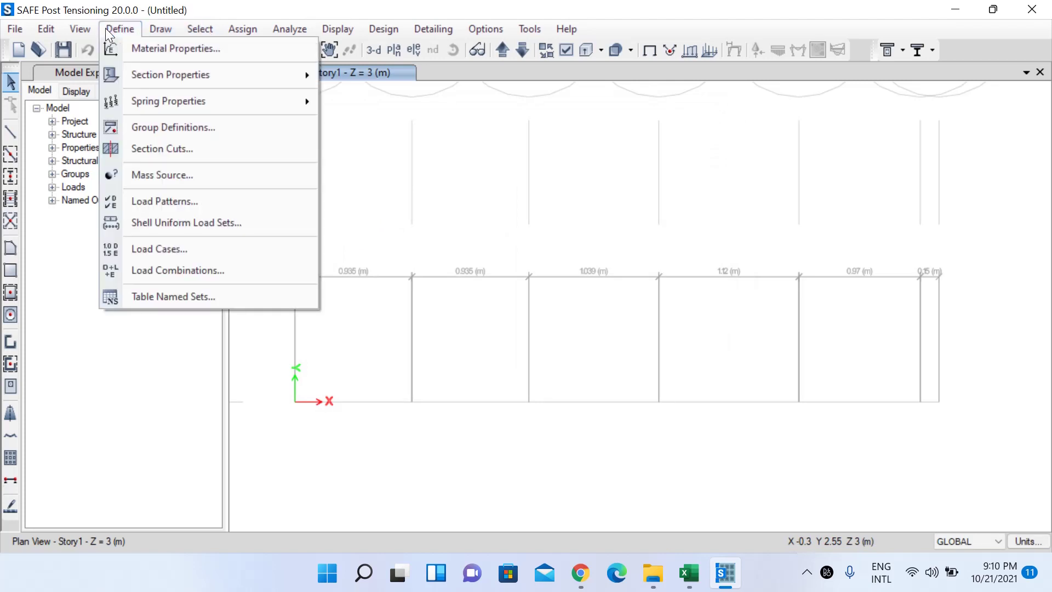
{"action": "mouse_move", "coordinate": [270, 75]}
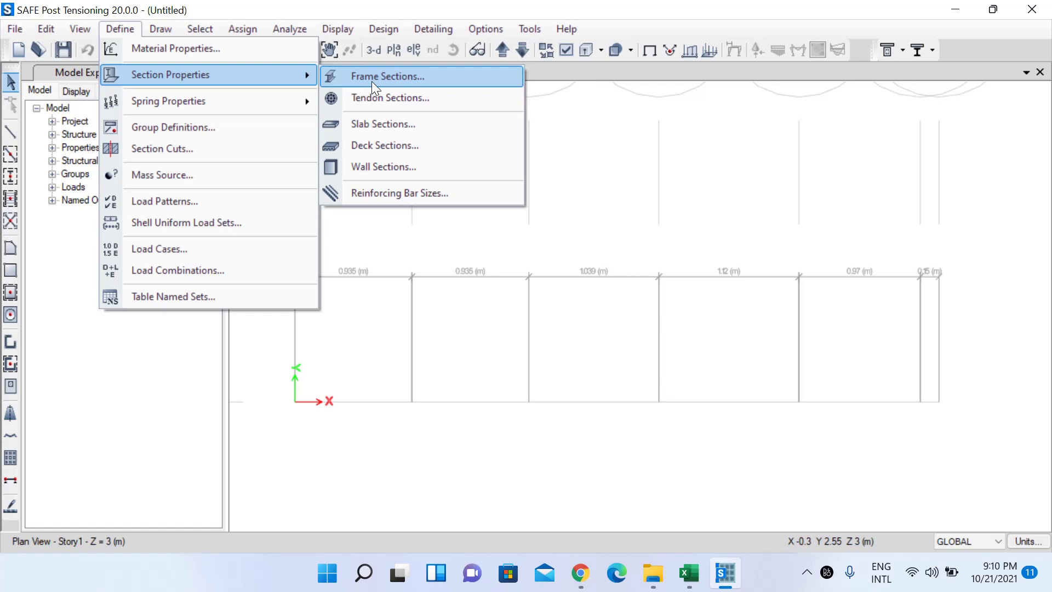
{"action": "left_click", "coordinate": [395, 124]}
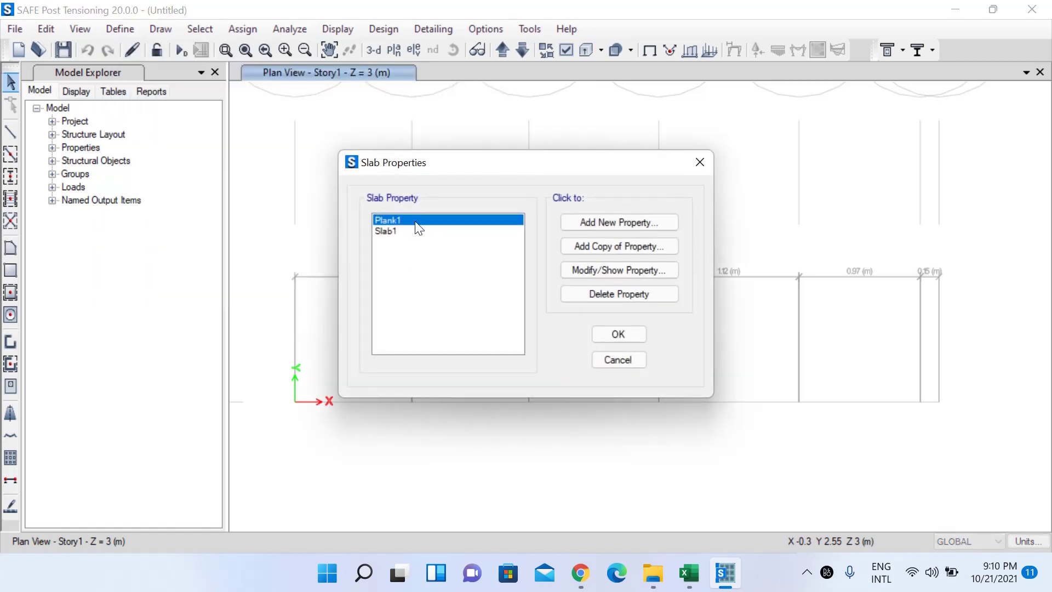
{"action": "left_click", "coordinate": [591, 223]}
{"action": "left_click_drag", "start_coordinate": [553, 105], "coordinate": [457, 106]}
{"action": "type", "text": "FootingSlab"}
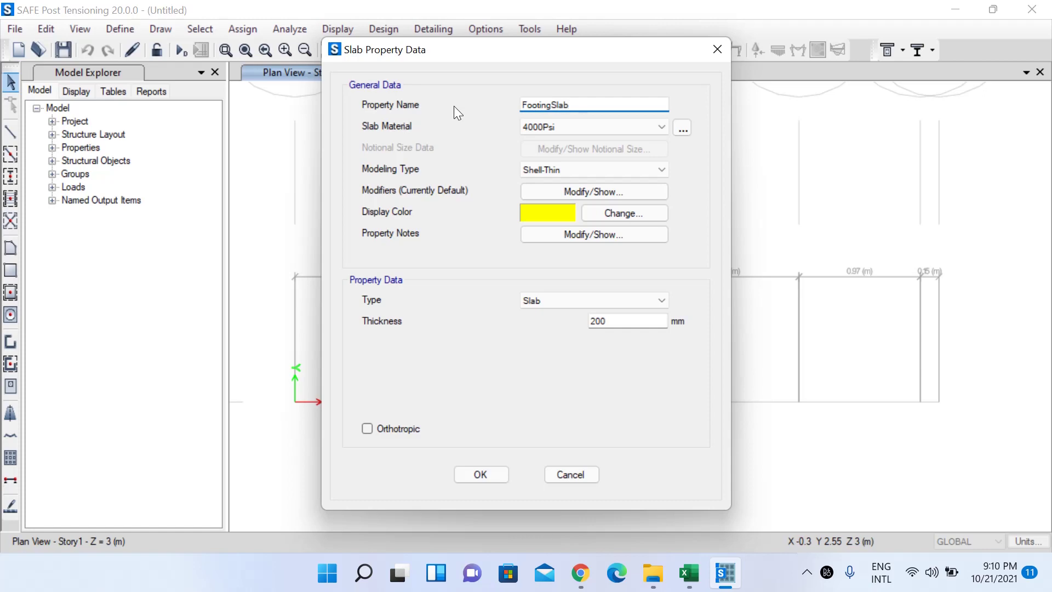
Assign M20 as the FootingSlab material and set its property type to Footing
{"action": "left_click", "coordinate": [554, 127]}
{"action": "left_click", "coordinate": [554, 182]}
{"action": "left_click", "coordinate": [547, 304]}
{"action": "left_click", "coordinate": [549, 377]}
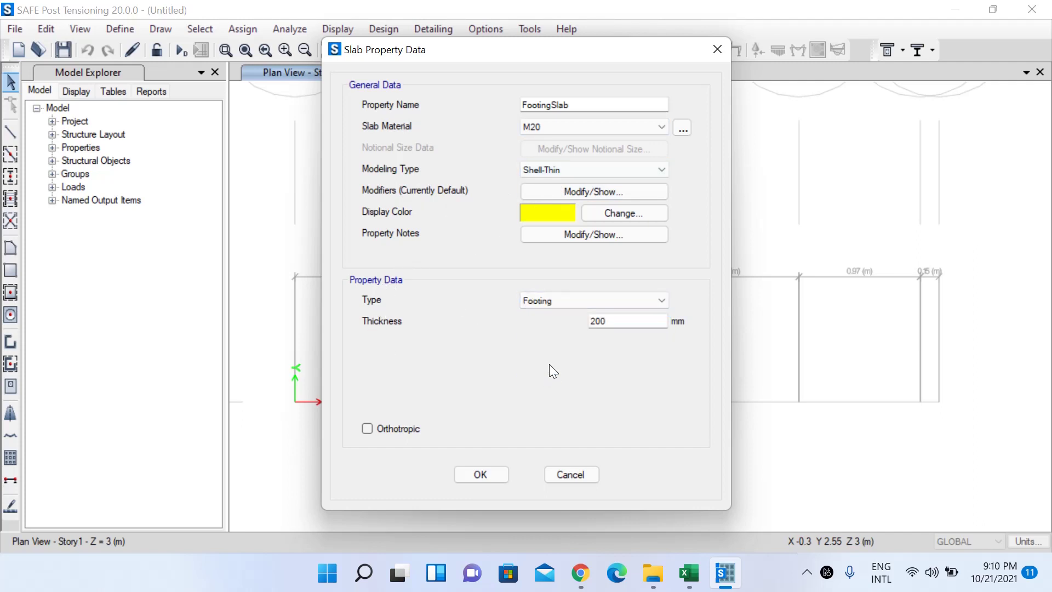
Switch to the Excel design sheet and circle the overall footing depth values in blue ink
{"action": "left_click", "coordinate": [688, 572]}
{"action": "left_click_drag", "start_coordinate": [1046, 199], "coordinate": [1048, 419]}
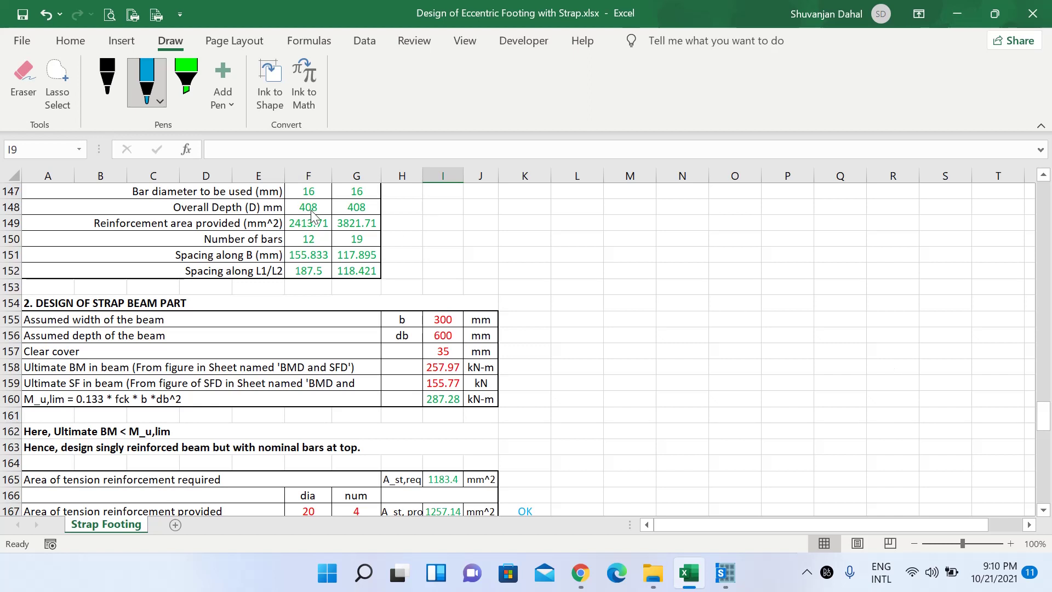
{"action": "mouse_move", "coordinate": [387, 202]}
{"action": "left_mouse_down"}
{"action": "mouse_move", "coordinate": [293, 189]}
{"action": "mouse_move", "coordinate": [263, 208]}
{"action": "mouse_move", "coordinate": [339, 237]}
{"action": "mouse_move", "coordinate": [379, 207]}
{"action": "left_mouse_up"}
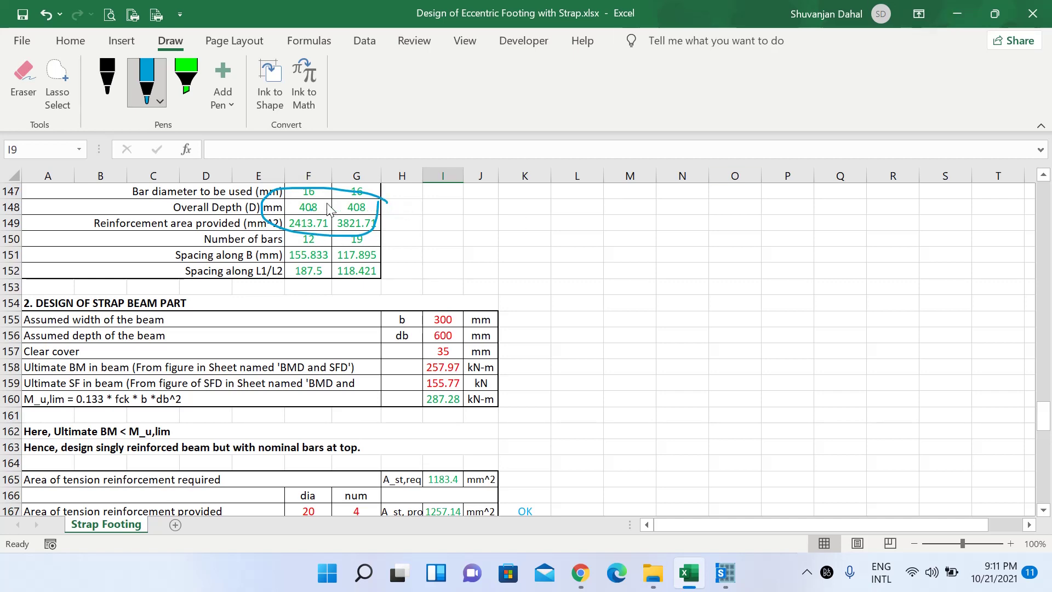
Return to SAFE, set the FootingSlab thickness to 408 mm and accept the property
{"action": "left_click", "coordinate": [950, 7]}
{"action": "left_click_drag", "start_coordinate": [625, 321], "coordinate": [573, 318]}
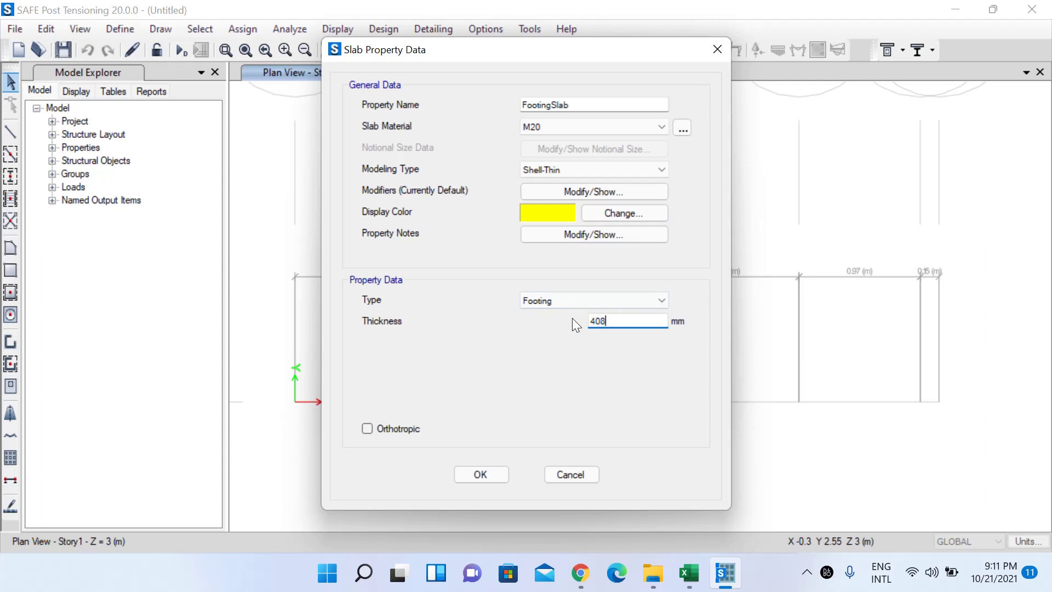
{"action": "type", "text": "408"}
{"action": "left_click", "coordinate": [492, 472]}
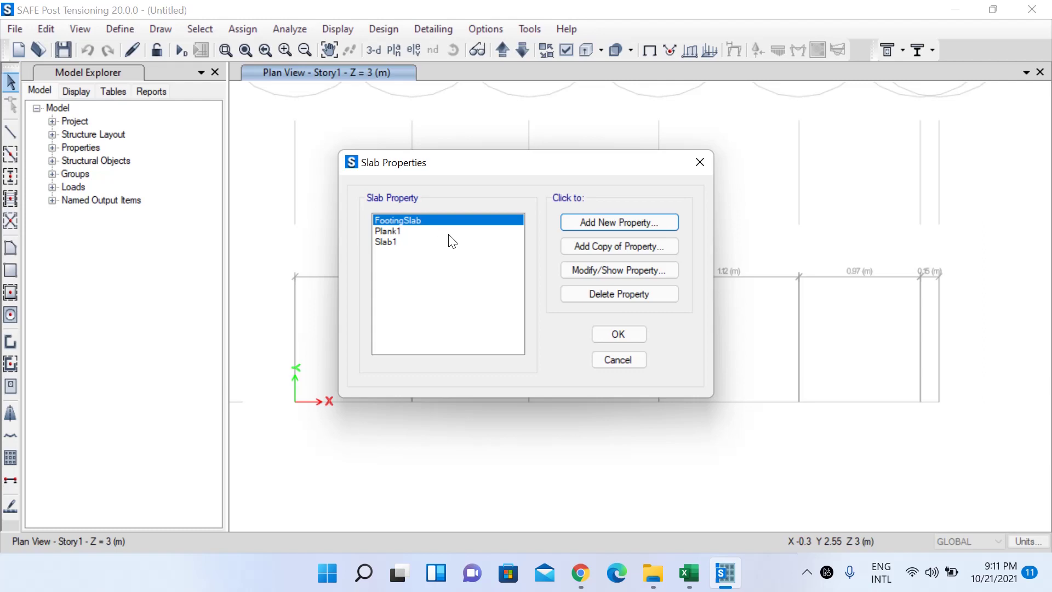
Add a copy of FootingSlab named Stiff with type Stiff, and accept the slab properties
{"action": "left_click", "coordinate": [414, 229]}
{"action": "left_click", "coordinate": [412, 222]}
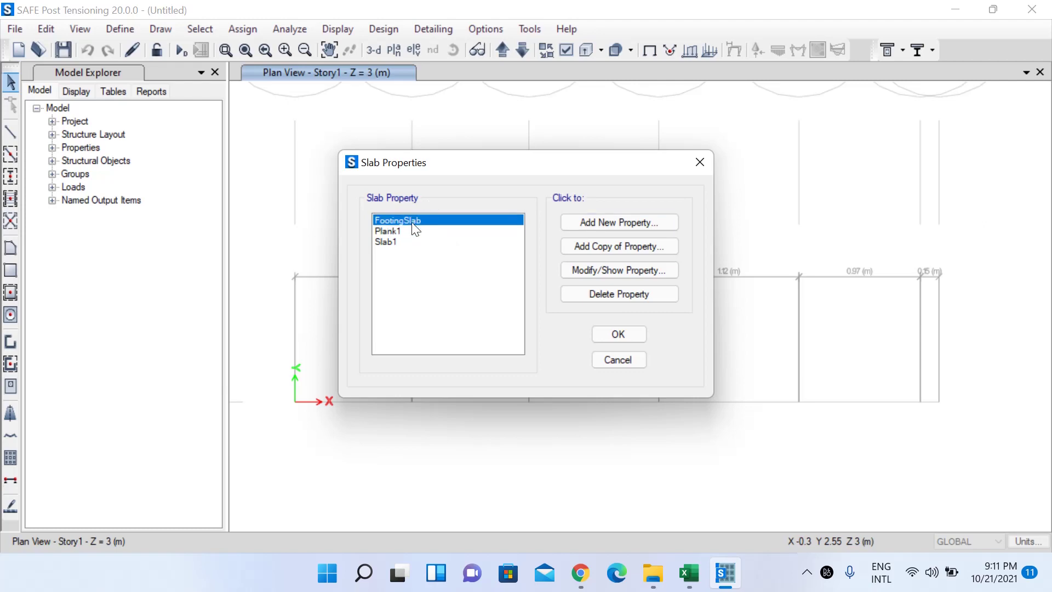
{"action": "left_click", "coordinate": [613, 251]}
{"action": "left_click_drag", "start_coordinate": [551, 104], "coordinate": [501, 100]}
{"action": "type", "text": "Stiff"}
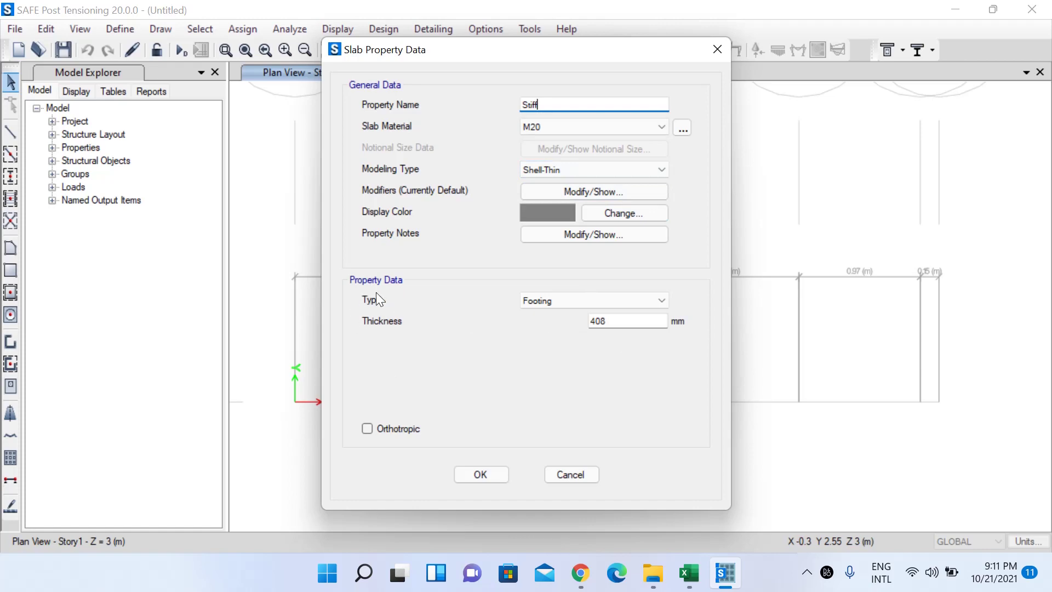
{"action": "left_click", "coordinate": [587, 301]}
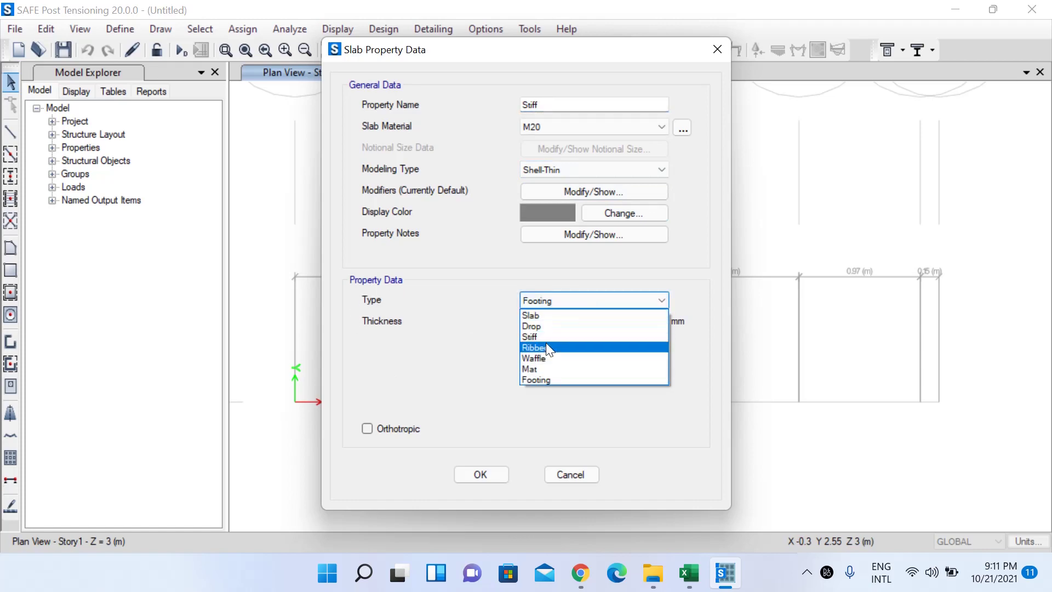
{"action": "left_click", "coordinate": [538, 335]}
{"action": "left_click", "coordinate": [479, 473]}
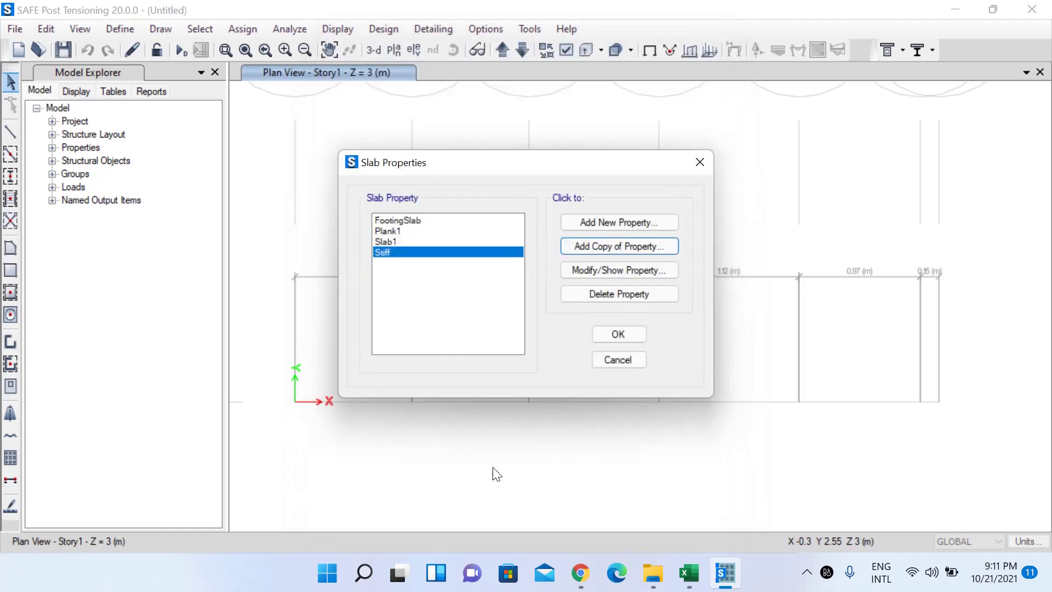
{"action": "left_click", "coordinate": [624, 333]}
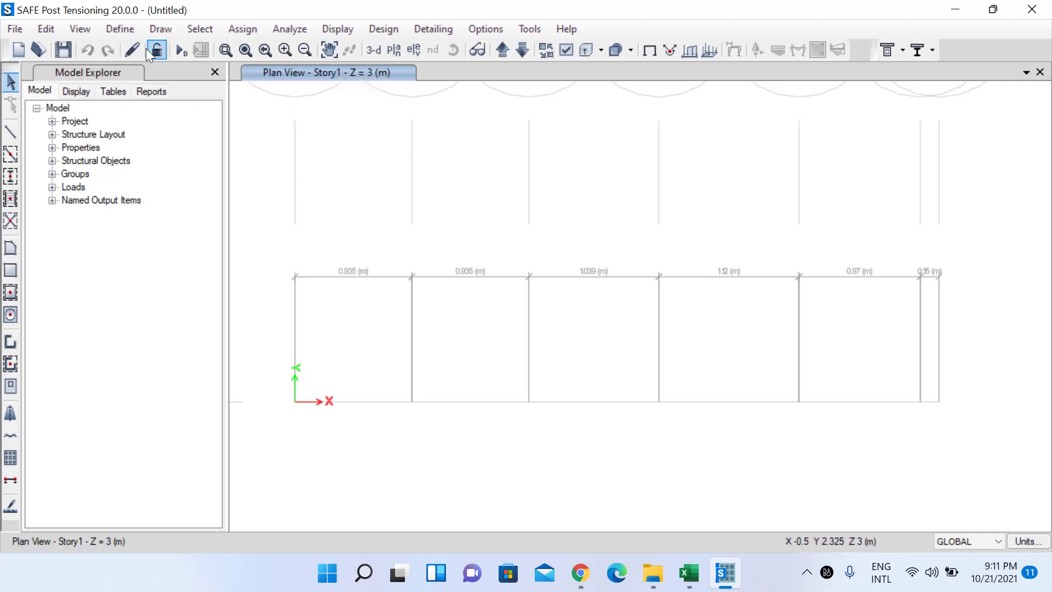
Start a new concrete rectangular frame section named StrapBeam with material M20
{"action": "left_click", "coordinate": [126, 28]}
{"action": "mouse_move", "coordinate": [302, 78]}
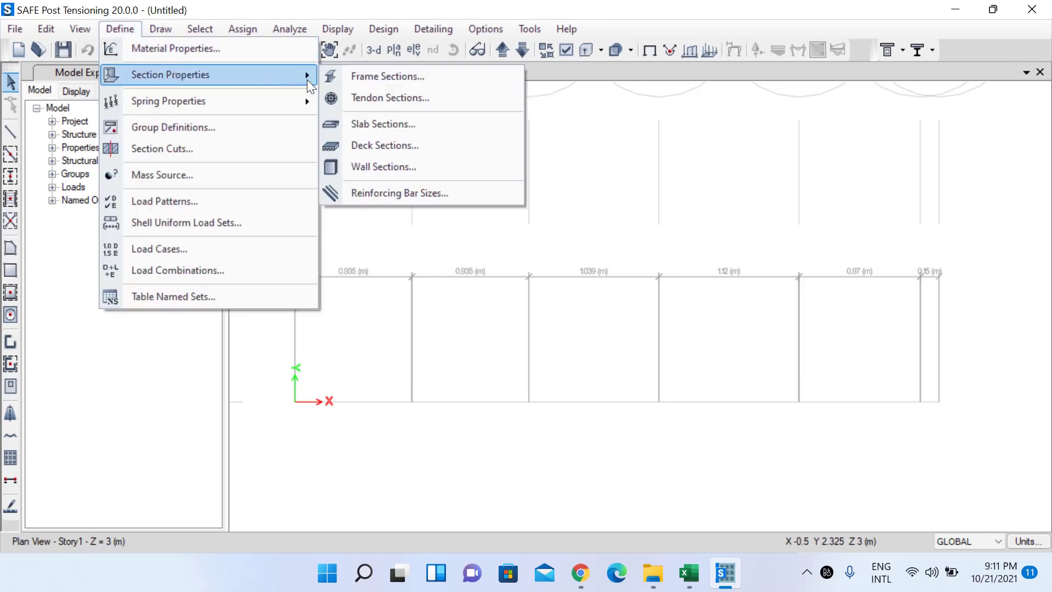
{"action": "left_click", "coordinate": [385, 81]}
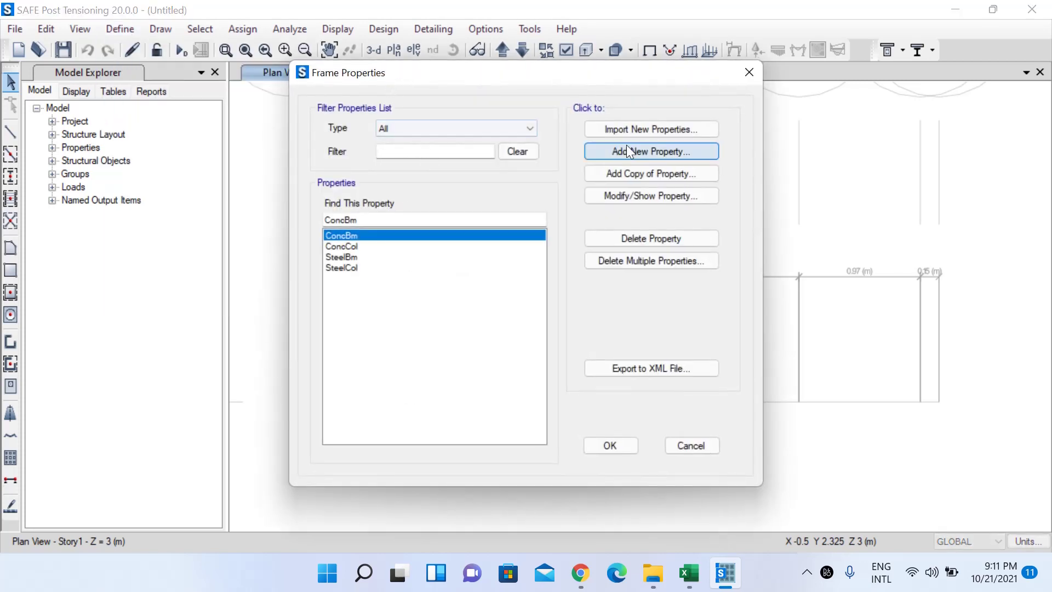
{"action": "left_click", "coordinate": [632, 153]}
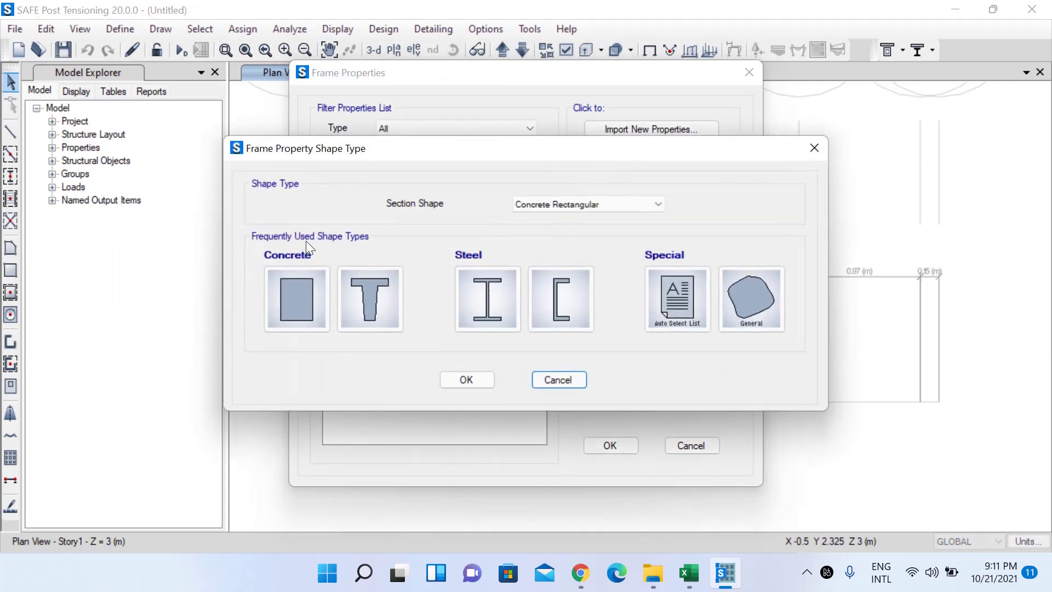
{"action": "left_click", "coordinate": [300, 293]}
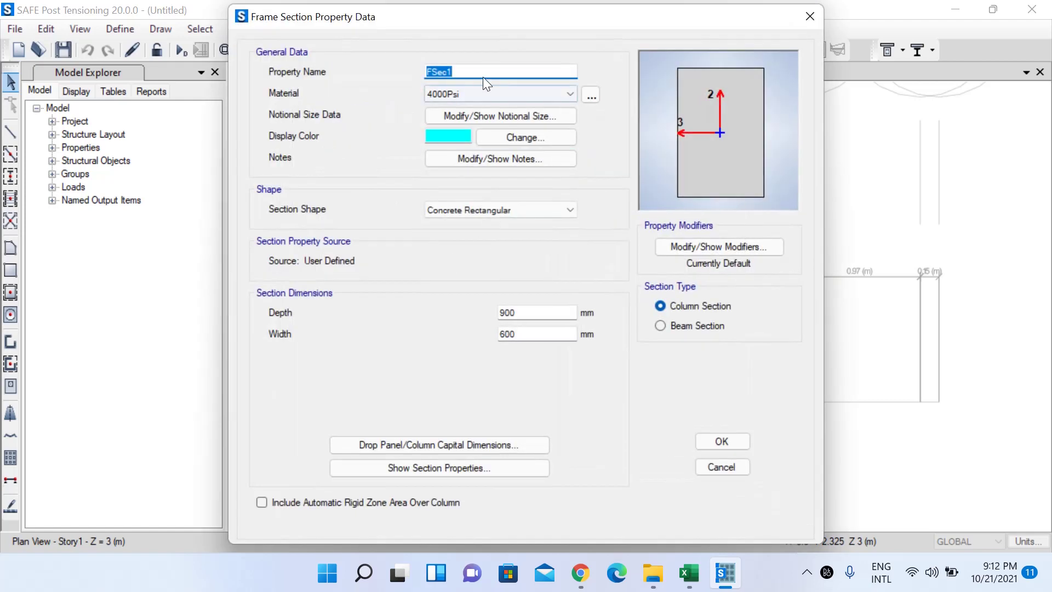
{"action": "type", "text": "StrapBeam"}
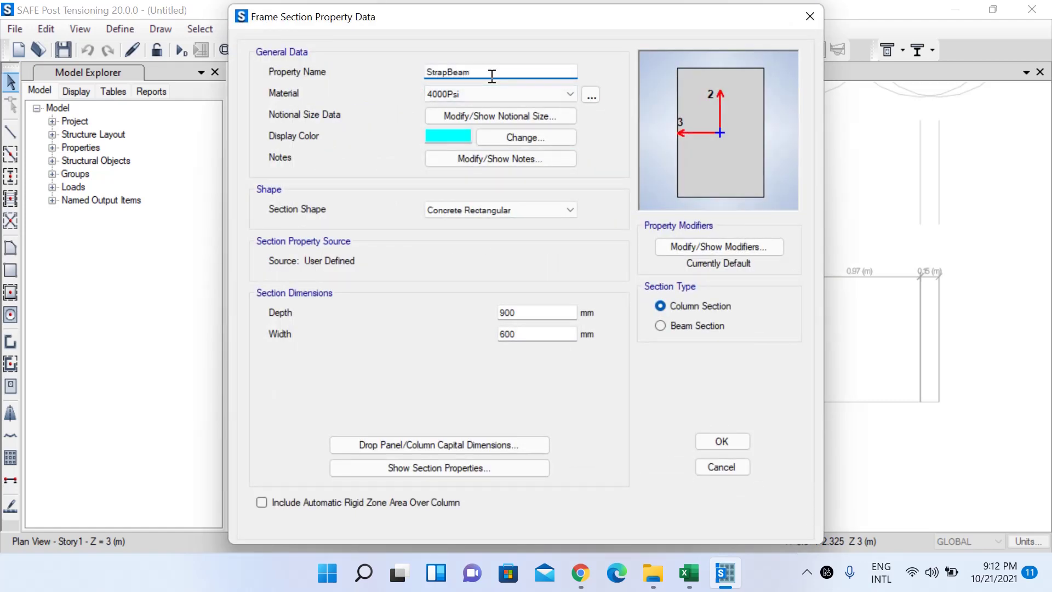
{"action": "left_click", "coordinate": [500, 96]}
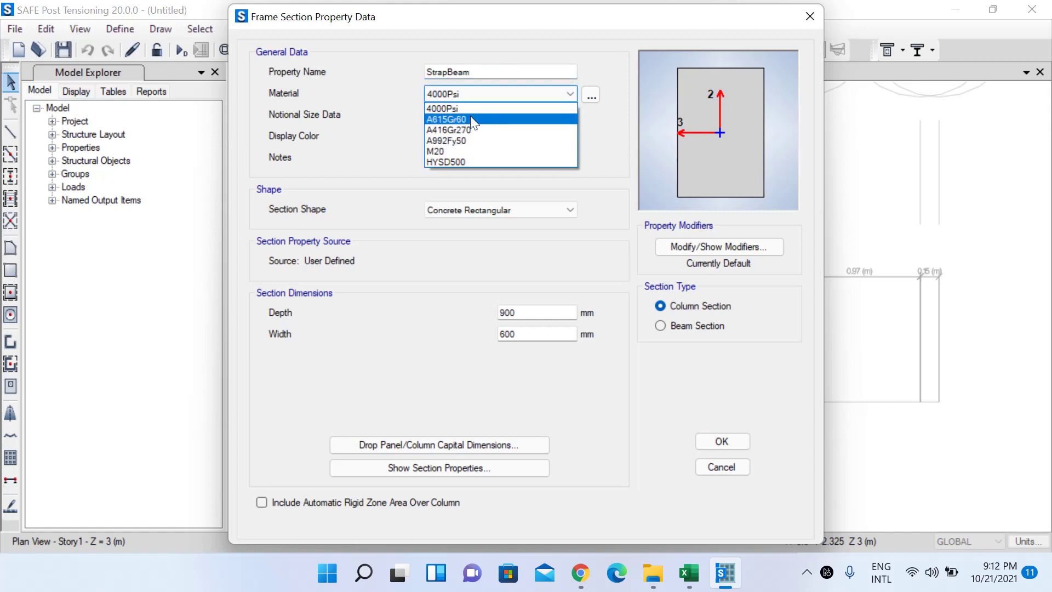
{"action": "left_click", "coordinate": [449, 151]}
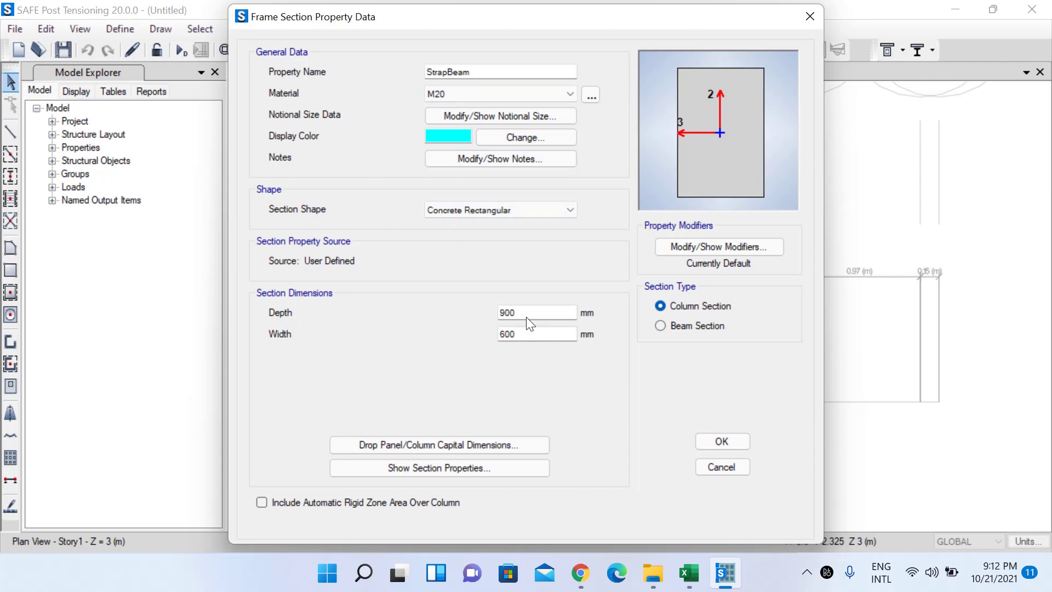
Switch to the Excel design sheet and circle the strap beam's assumed width and depth in red ink
{"action": "left_click", "coordinate": [689, 572]}
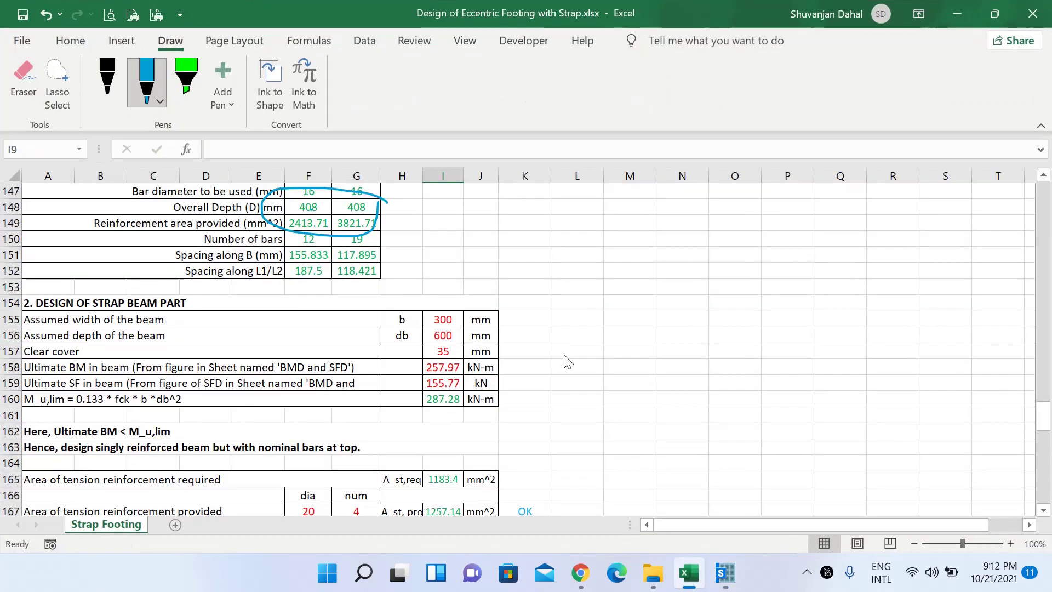
{"action": "left_click_drag", "start_coordinate": [1046, 417], "coordinate": [1050, 482]}
{"action": "left_click_drag", "start_coordinate": [1050, 438], "coordinate": [1050, 416]}
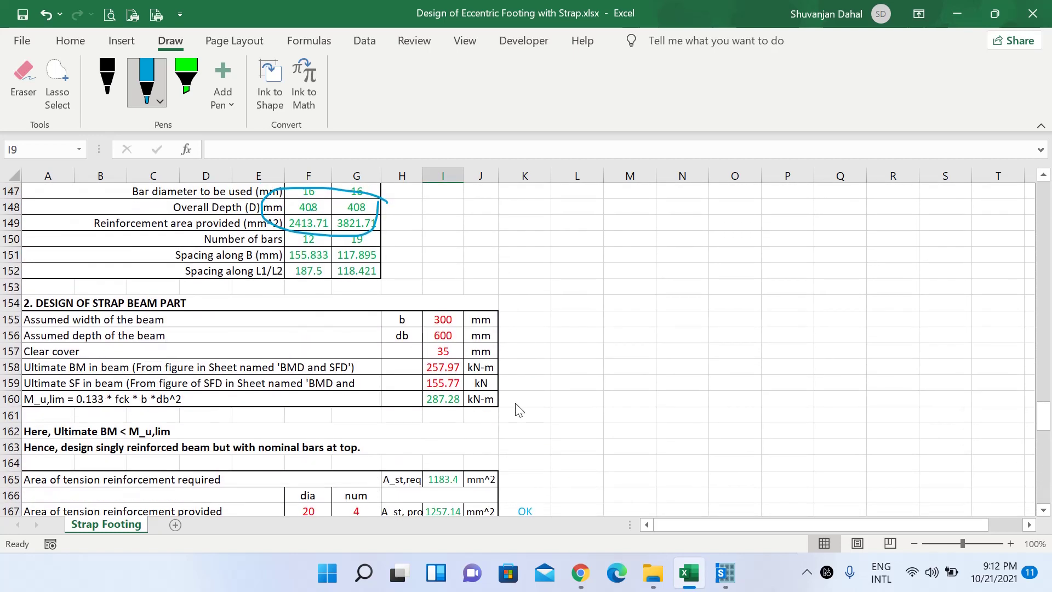
{"action": "left_click", "coordinate": [147, 82]}
{"action": "left_click", "coordinate": [231, 239]}
{"action": "left_click", "coordinate": [459, 299]}
{"action": "mouse_move", "coordinate": [459, 298]}
{"action": "left_mouse_down"}
{"action": "mouse_move", "coordinate": [399, 303]}
{"action": "mouse_move", "coordinate": [392, 331]}
{"action": "mouse_move", "coordinate": [434, 353]}
{"action": "mouse_move", "coordinate": [462, 342]}
{"action": "mouse_move", "coordinate": [458, 287]}
{"action": "left_mouse_up"}
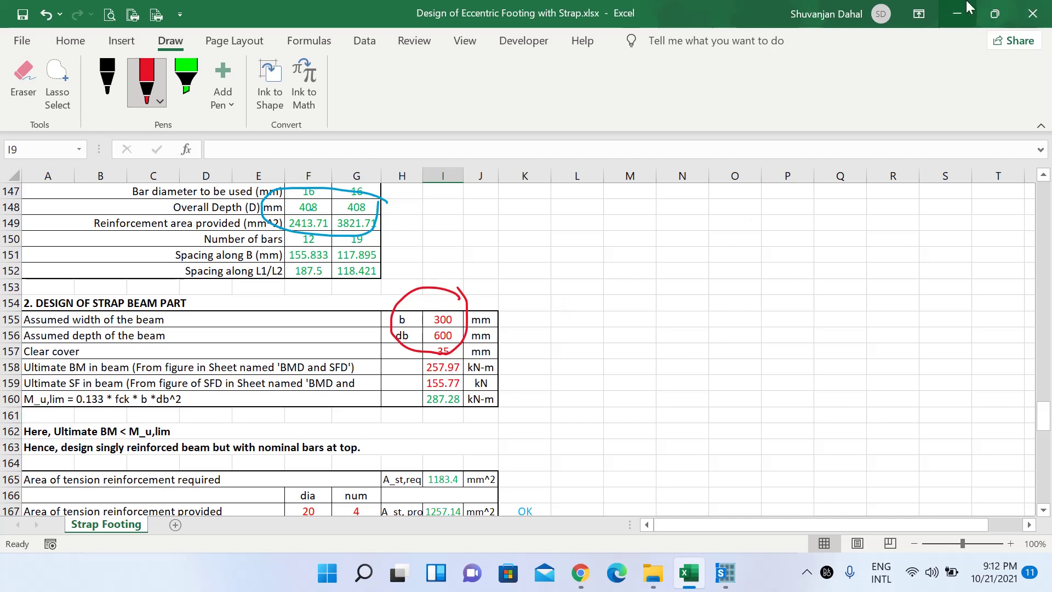
Return to SAFE, make StrapBeam a beam section 600 mm deep and 300 mm wide, and accept it
{"action": "left_click", "coordinate": [957, 14]}
{"action": "left_click_drag", "start_coordinate": [521, 313], "coordinate": [450, 313]}
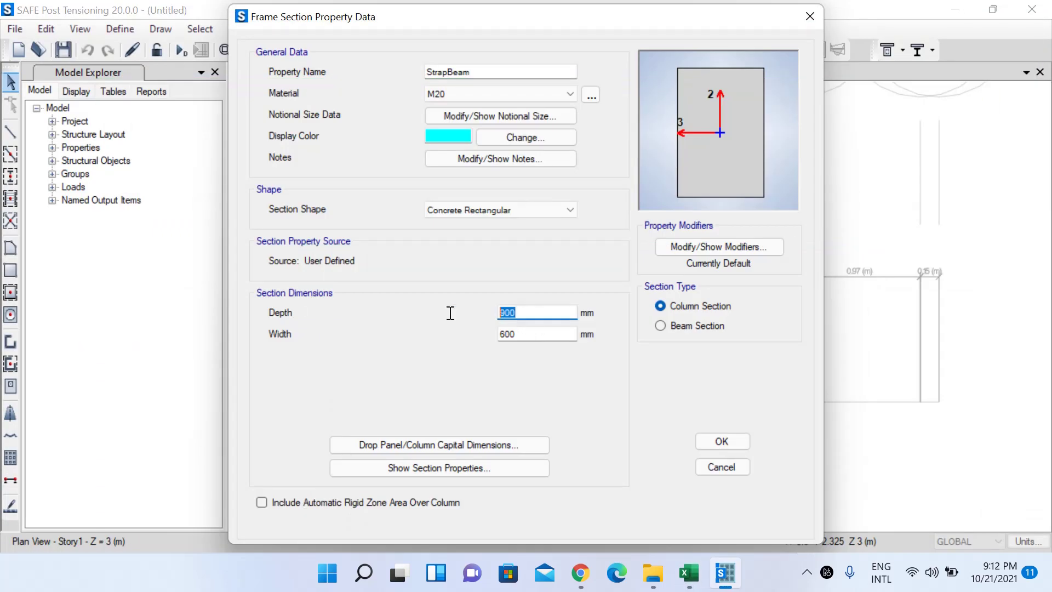
{"action": "type", "text": "600"}
{"action": "key", "text": "Tab"}
{"action": "type", "text": "300"}
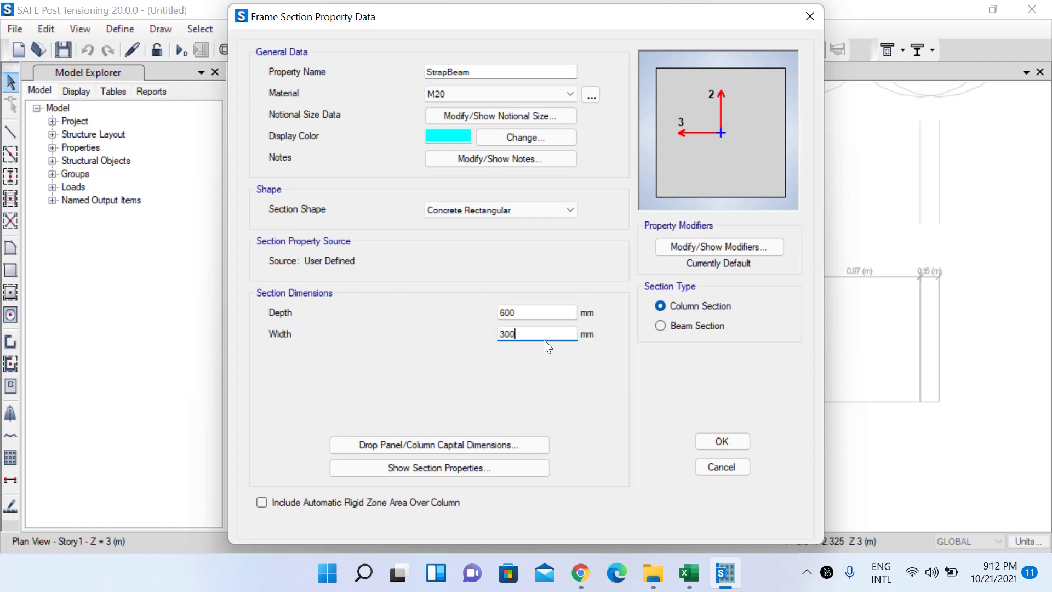
{"action": "left_click", "coordinate": [659, 326]}
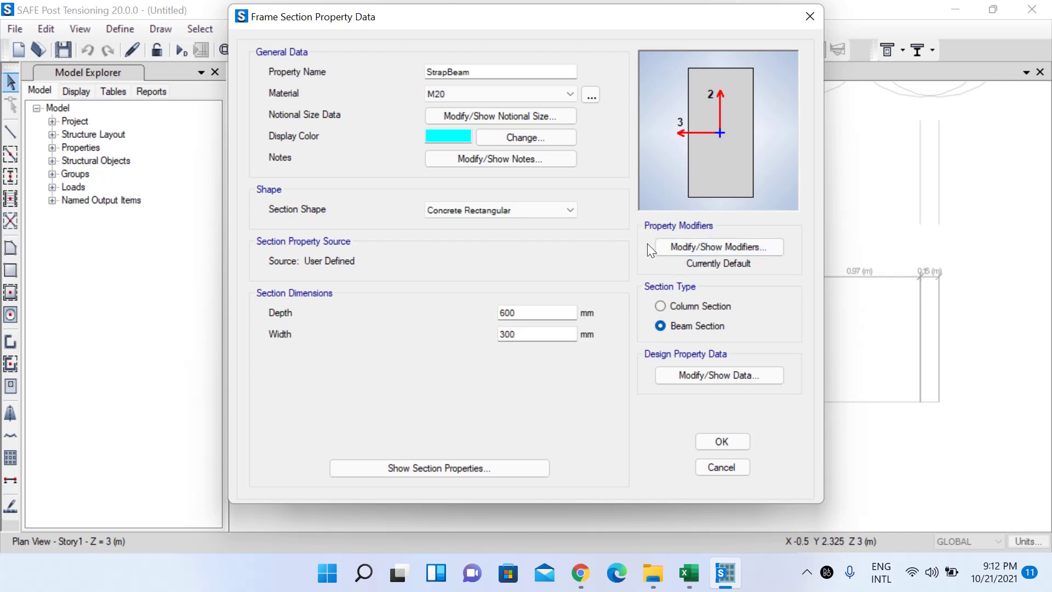
{"action": "left_click", "coordinate": [720, 442]}
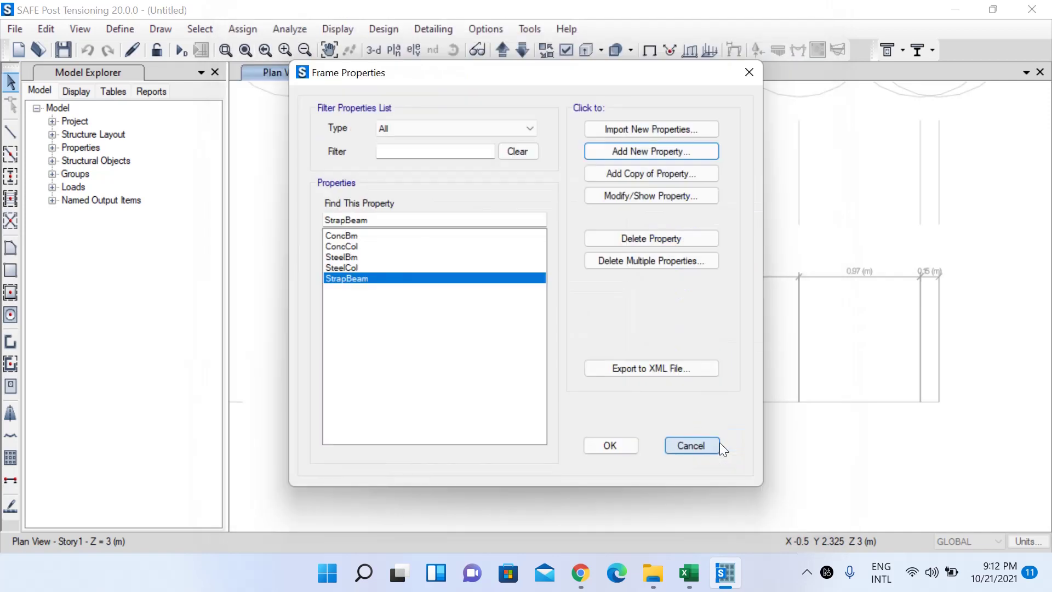
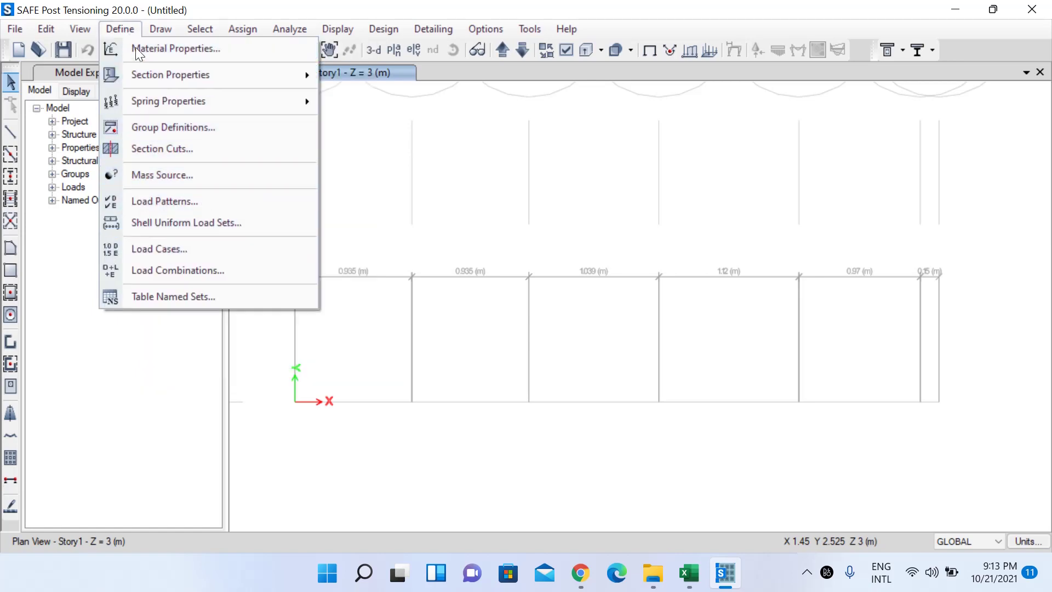
Start a new area spring property and name it SoilSupport
{"action": "mouse_move", "coordinate": [281, 108]}
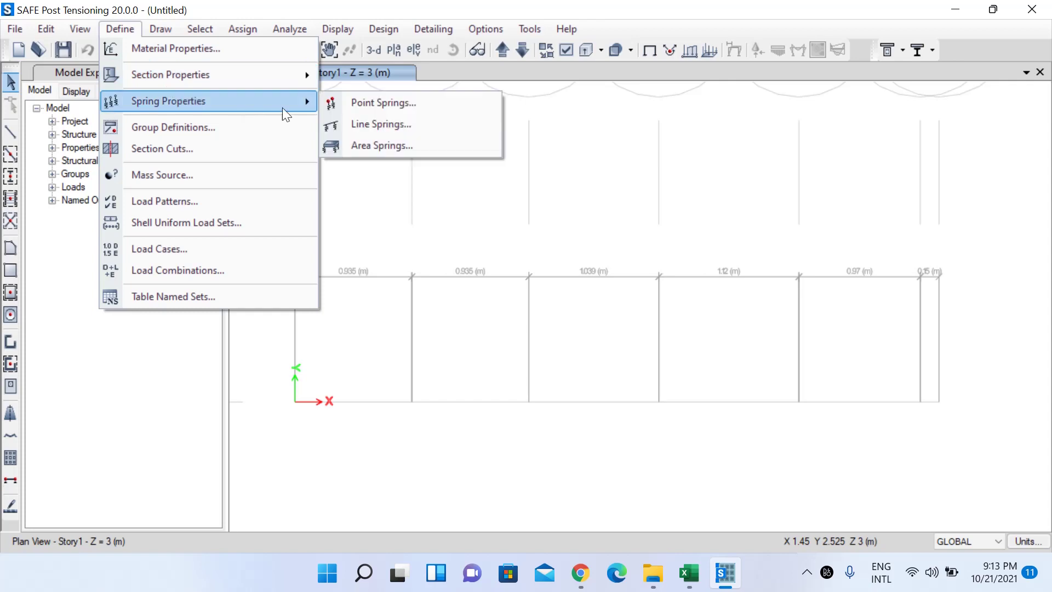
{"action": "left_click", "coordinate": [385, 146]}
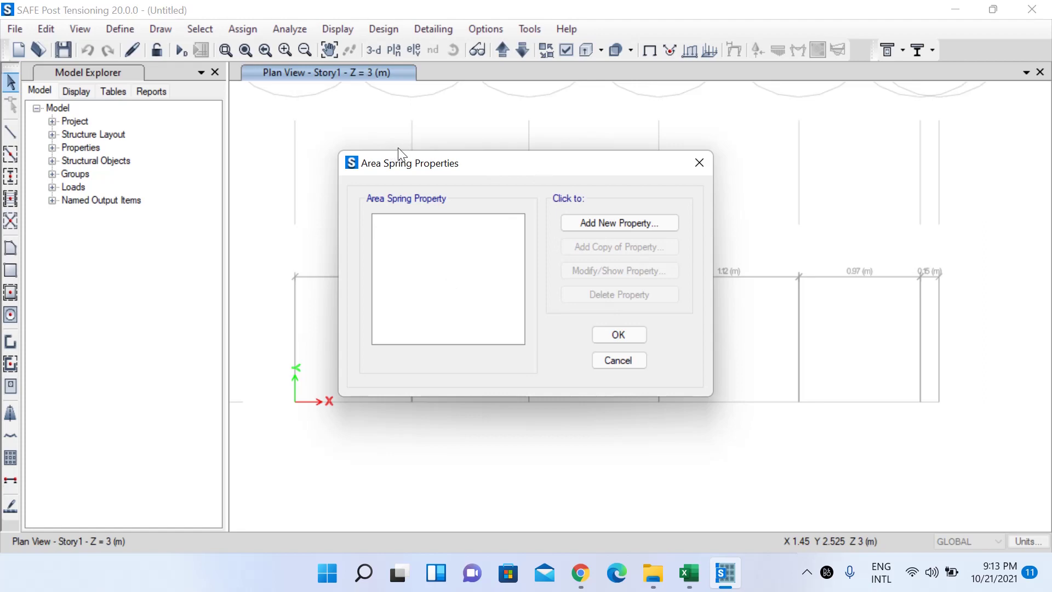
{"action": "left_click", "coordinate": [598, 227]}
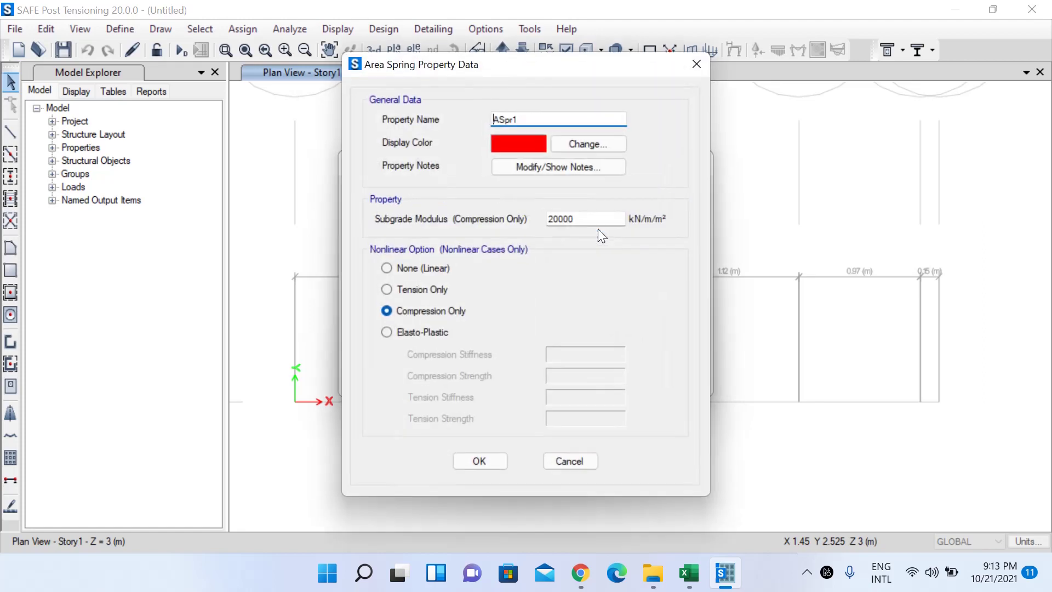
{"action": "double_click", "coordinate": [503, 119]}
{"action": "type", "text": "SoilSupport"}
Switch to the Excel design sheet and circle the soil's safe bearing capacity in red ink
{"action": "left_click", "coordinate": [688, 573]}
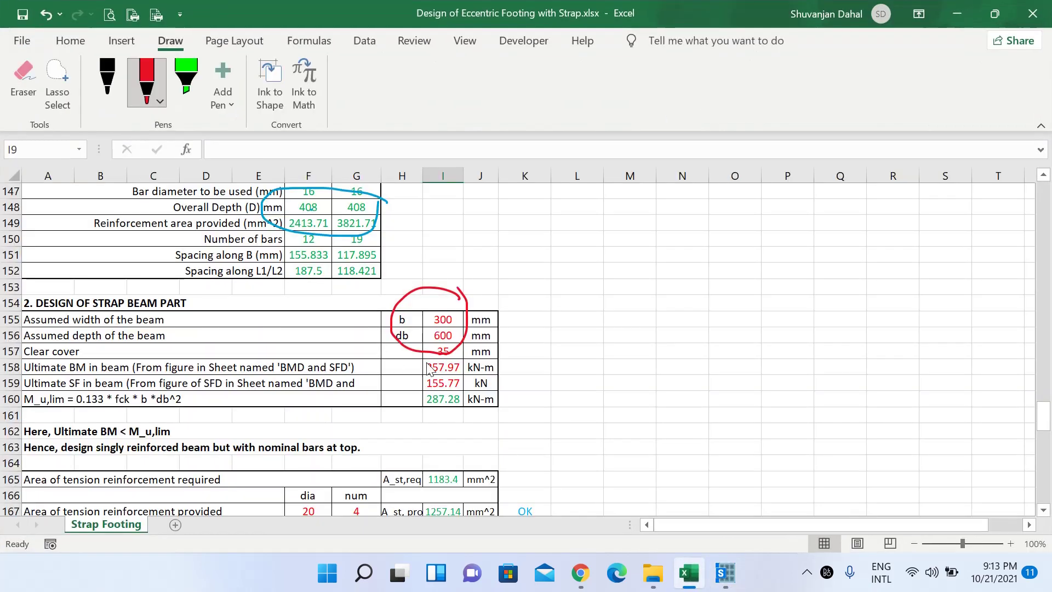
{"action": "left_click_drag", "start_coordinate": [1043, 408], "coordinate": [1045, 342]}
{"action": "left_click_drag", "start_coordinate": [1050, 224], "coordinate": [1043, 211]}
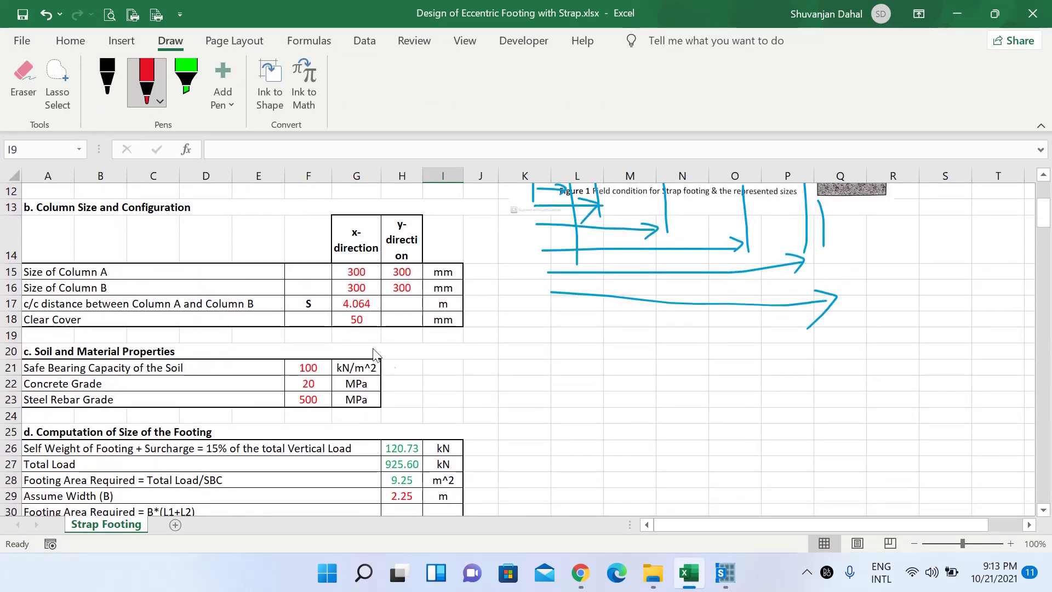
{"action": "mouse_move", "coordinate": [375, 346]}
{"action": "left_mouse_down"}
{"action": "mouse_move", "coordinate": [304, 335]}
{"action": "mouse_move", "coordinate": [276, 359]}
{"action": "mouse_move", "coordinate": [384, 372]}
{"action": "mouse_move", "coordinate": [402, 358]}
{"action": "left_mouse_up"}
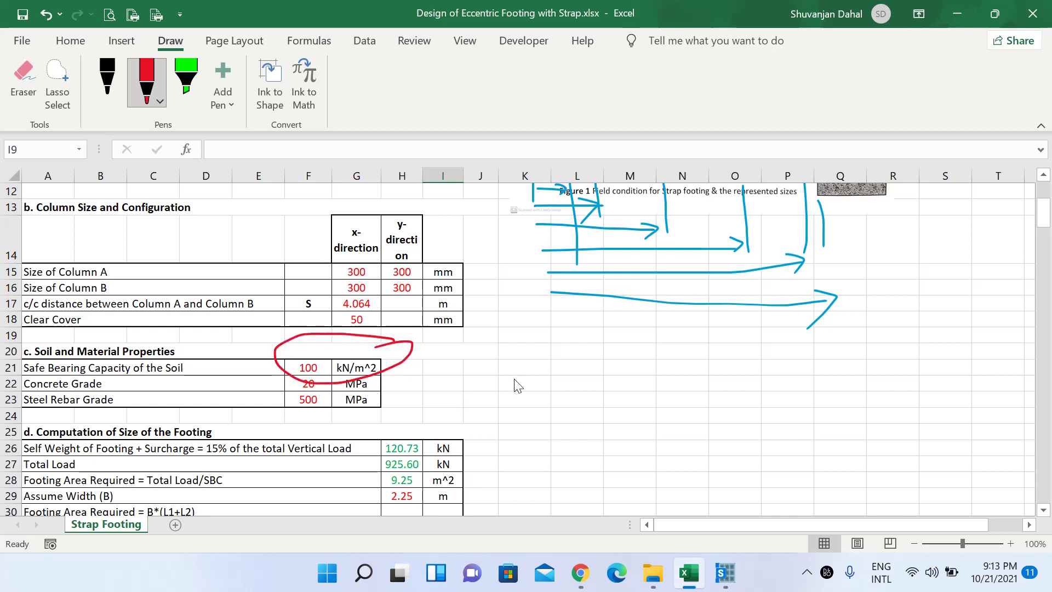
Handwrite the subgrade modulus fraction 100 × 3 over 0.025 in red ink beside the soil properties table
{"action": "left_click_drag", "start_coordinate": [524, 332], "coordinate": [523, 390]}
{"action": "mouse_move", "coordinate": [556, 348]}
{"action": "left_mouse_down"}
{"action": "mouse_move", "coordinate": [550, 386]}
{"action": "mouse_move", "coordinate": [562, 350]}
{"action": "mouse_move", "coordinate": [591, 375]}
{"action": "mouse_move", "coordinate": [584, 346]}
{"action": "mouse_move", "coordinate": [645, 378]}
{"action": "left_mouse_up"}
{"action": "left_click_drag", "start_coordinate": [637, 349], "coordinate": [615, 382]}
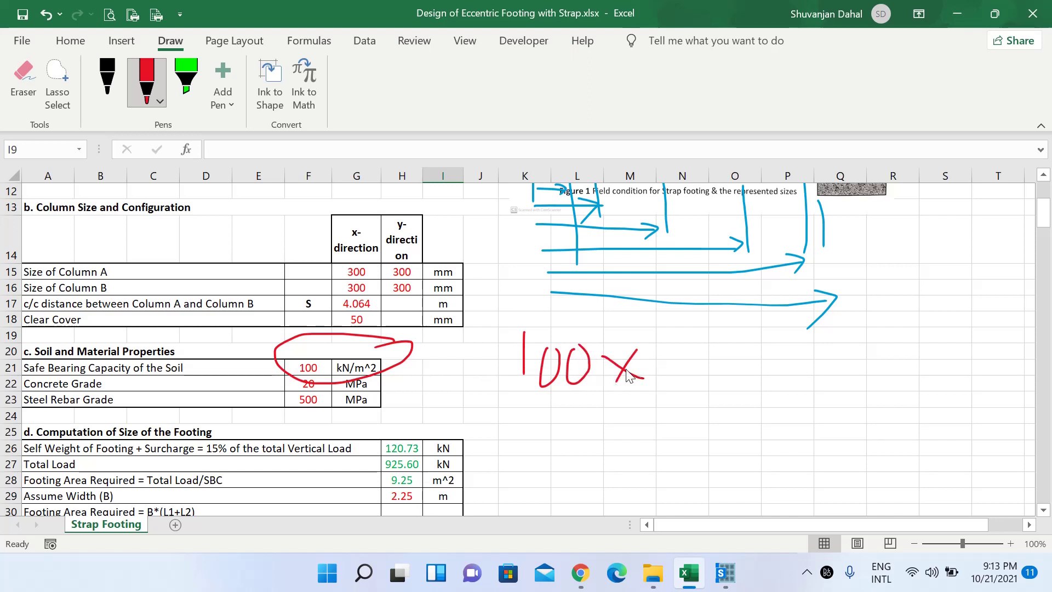
{"action": "left_click_drag", "start_coordinate": [653, 346], "coordinate": [653, 386]}
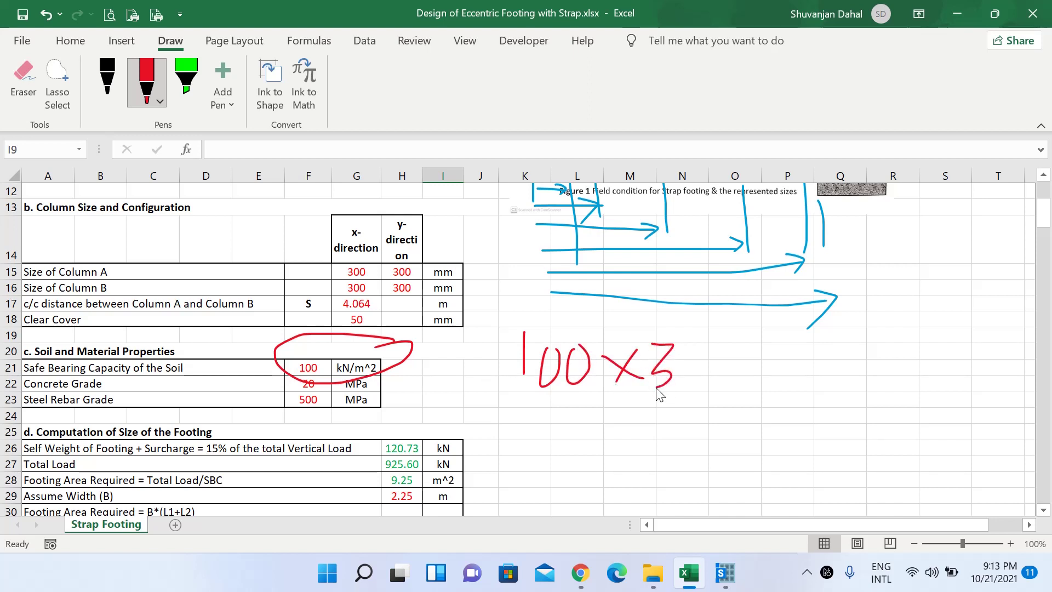
{"action": "left_click_drag", "start_coordinate": [509, 399], "coordinate": [679, 391]}
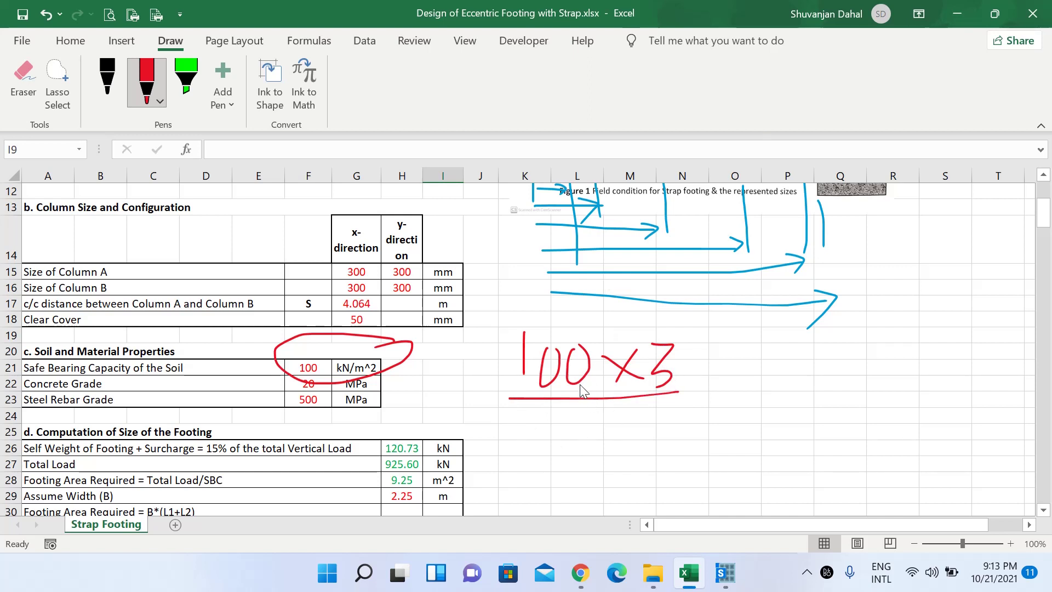
{"action": "left_click", "coordinate": [554, 421]}
{"action": "mouse_move", "coordinate": [556, 423]}
{"action": "left_mouse_down"}
{"action": "mouse_move", "coordinate": [547, 448]}
{"action": "mouse_move", "coordinate": [570, 456]}
{"action": "left_mouse_up"}
{"action": "mouse_move", "coordinate": [495, 425]}
{"action": "left_mouse_down"}
{"action": "mouse_move", "coordinate": [496, 450]}
{"action": "mouse_move", "coordinate": [516, 432]}
{"action": "mouse_move", "coordinate": [500, 425]}
{"action": "mouse_move", "coordinate": [522, 444]}
{"action": "mouse_move", "coordinate": [537, 423]}
{"action": "mouse_move", "coordinate": [540, 438]}
{"action": "mouse_move", "coordinate": [543, 427]}
{"action": "mouse_move", "coordinate": [605, 426]}
{"action": "mouse_move", "coordinate": [575, 429]}
{"action": "mouse_move", "coordinate": [600, 434]}
{"action": "mouse_move", "coordinate": [590, 453]}
{"action": "left_mouse_up"}
{"action": "left_click", "coordinate": [522, 443]}
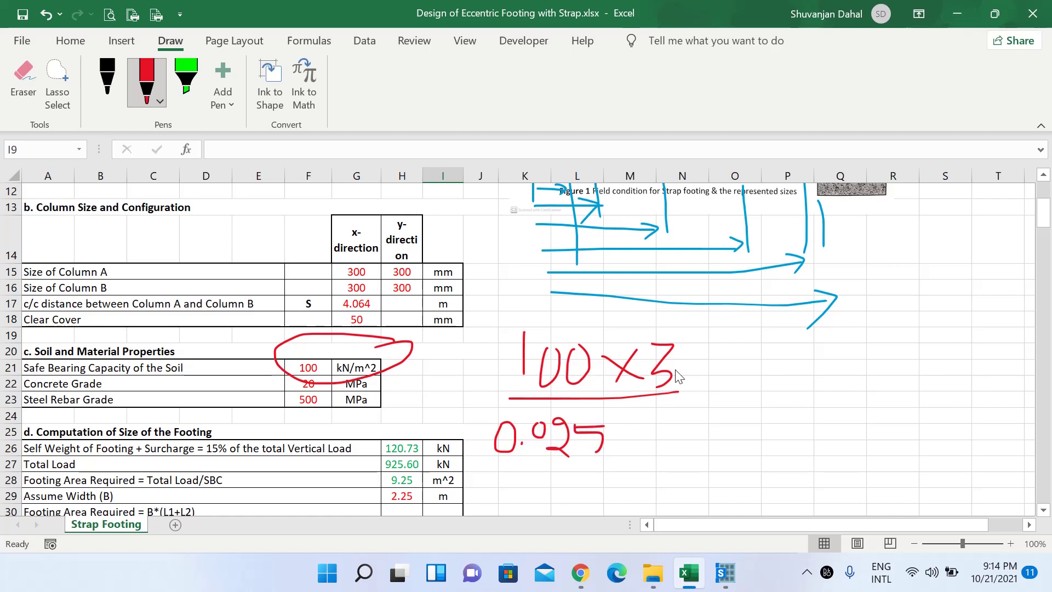
Circle the handwritten modulus fraction in red, return to SAFE, and set SoilSupport's subgrade modulus to 100*3/0.025 kN/m/m²
{"action": "mouse_move", "coordinate": [698, 333]}
{"action": "left_mouse_down"}
{"action": "mouse_move", "coordinate": [499, 473]}
{"action": "mouse_move", "coordinate": [703, 337]}
{"action": "left_mouse_up"}
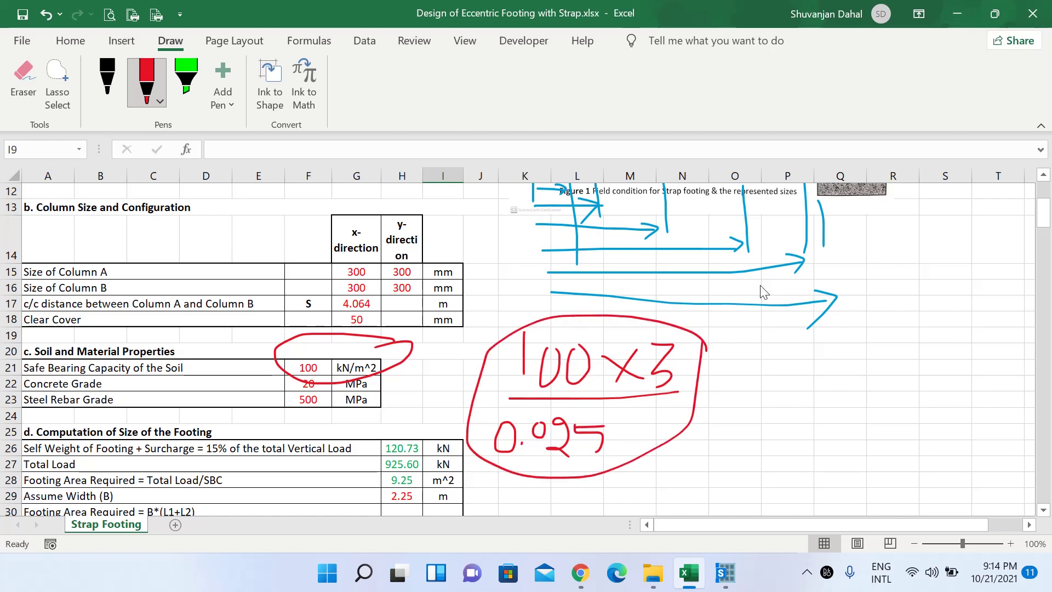
{"action": "left_click", "coordinate": [957, 14]}
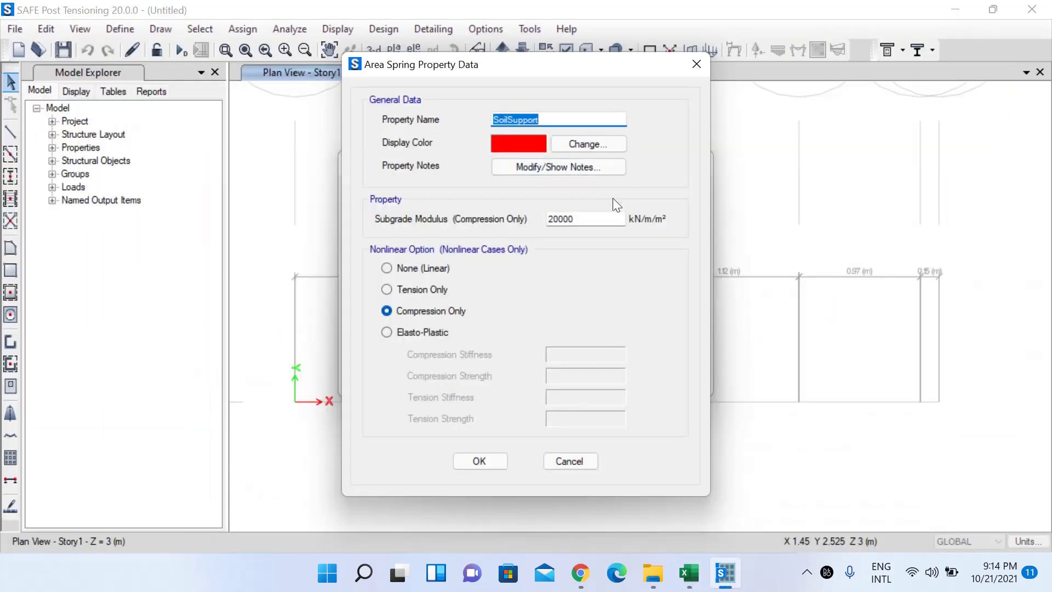
{"action": "left_click_drag", "start_coordinate": [602, 218], "coordinate": [475, 220]}
{"action": "type", "text": "100"}
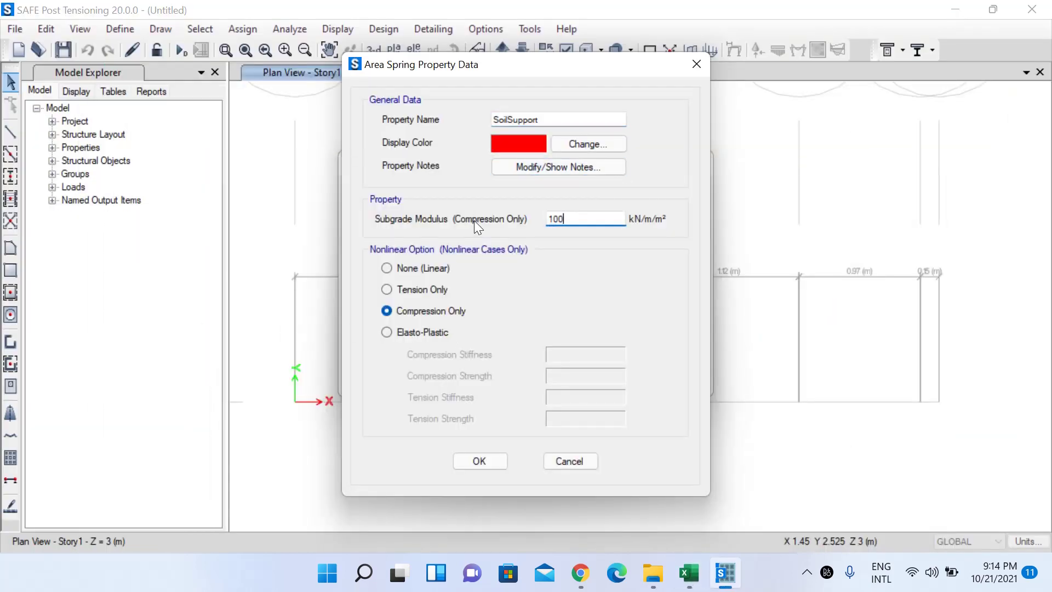
{"action": "type", "text": "*3/0.025"}
{"action": "key", "text": "Tab"}
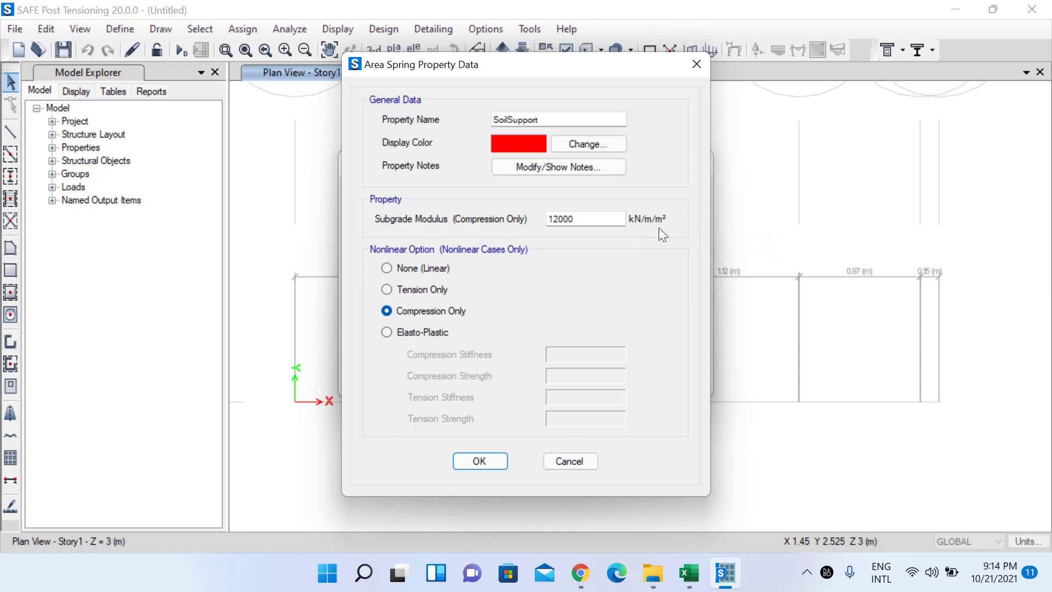
{"action": "mouse_move", "coordinate": [659, 223]}
{"action": "left_click", "coordinate": [478, 460]}
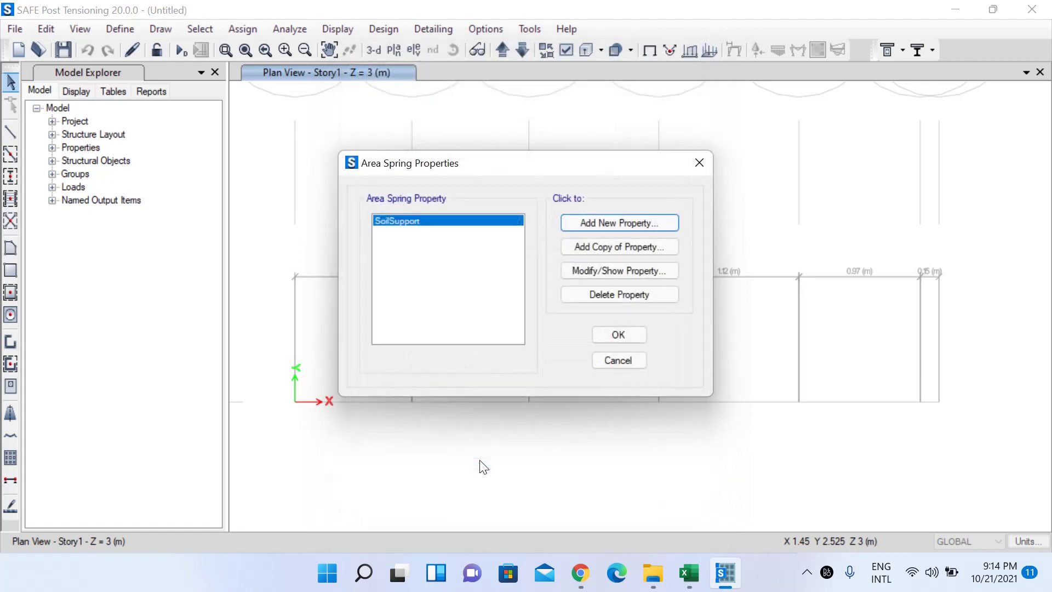
{"action": "left_click", "coordinate": [614, 333]}
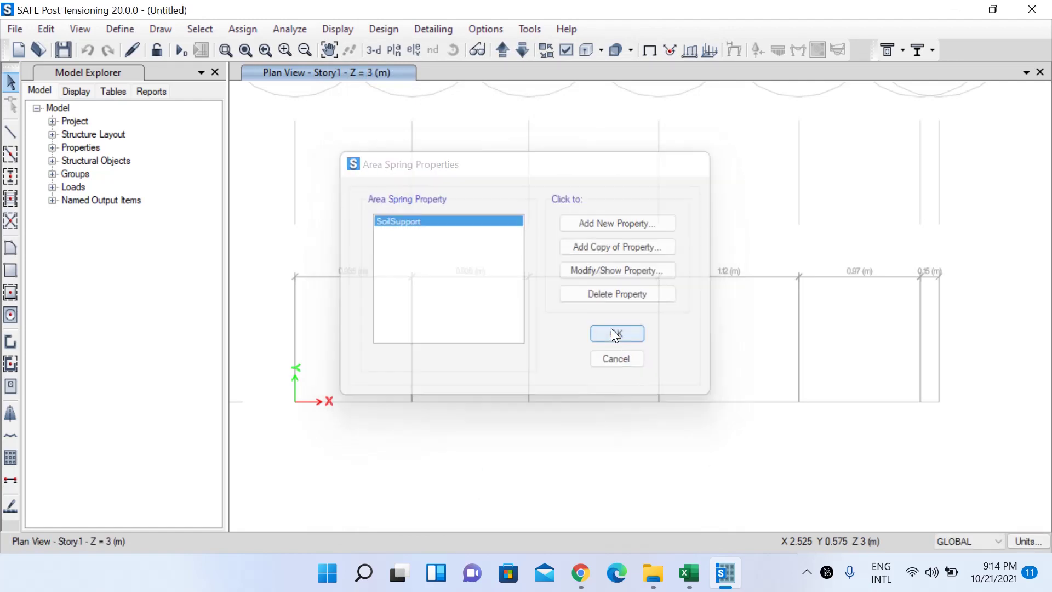
{"action": "right_click", "coordinate": [63, 6]}
{"action": "key", "text": "Escape"}
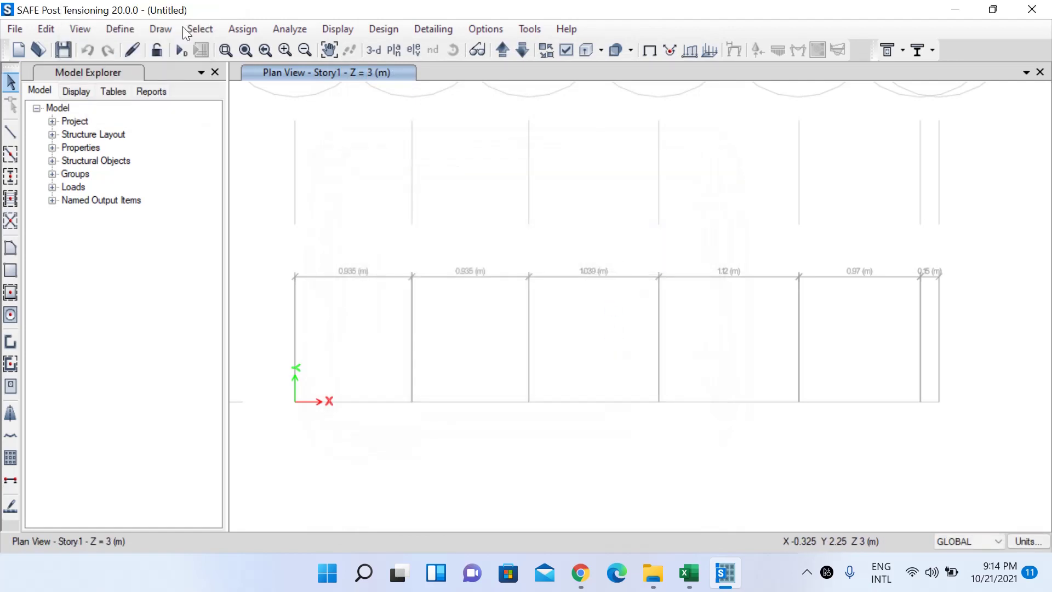
Open the load pattern definitions, switch to the Excel design sheet, and circle the axial loads on columns A and B in red ink
{"action": "left_click", "coordinate": [127, 29]}
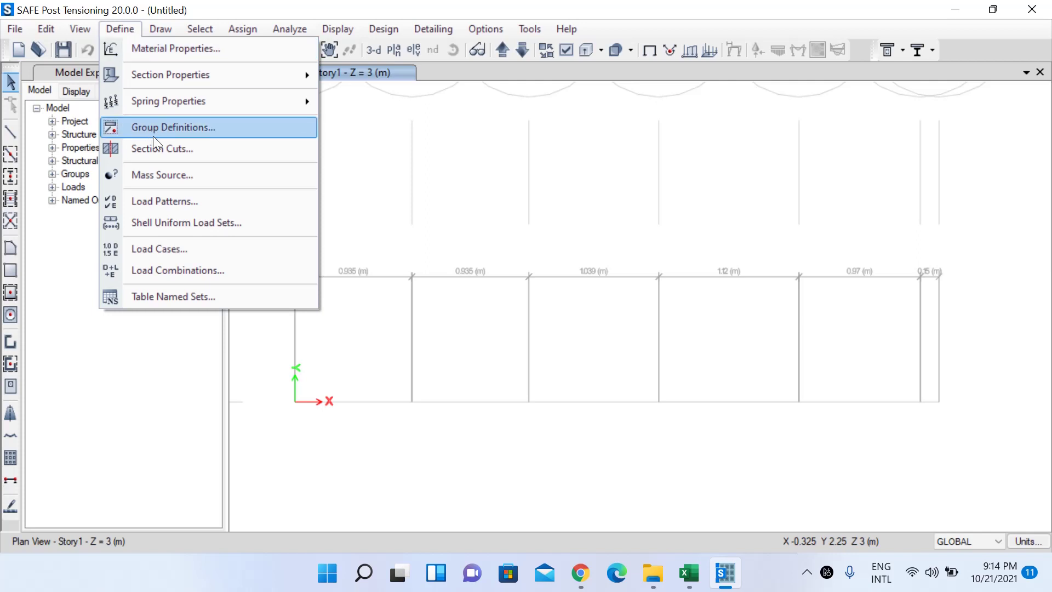
{"action": "left_click", "coordinate": [170, 202]}
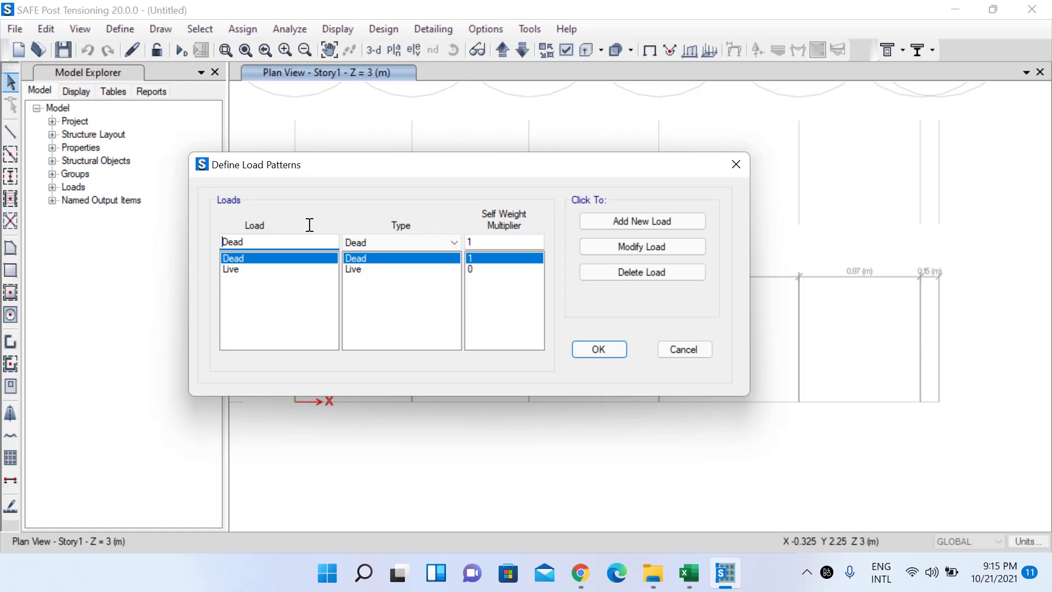
{"action": "left_click", "coordinate": [689, 572]}
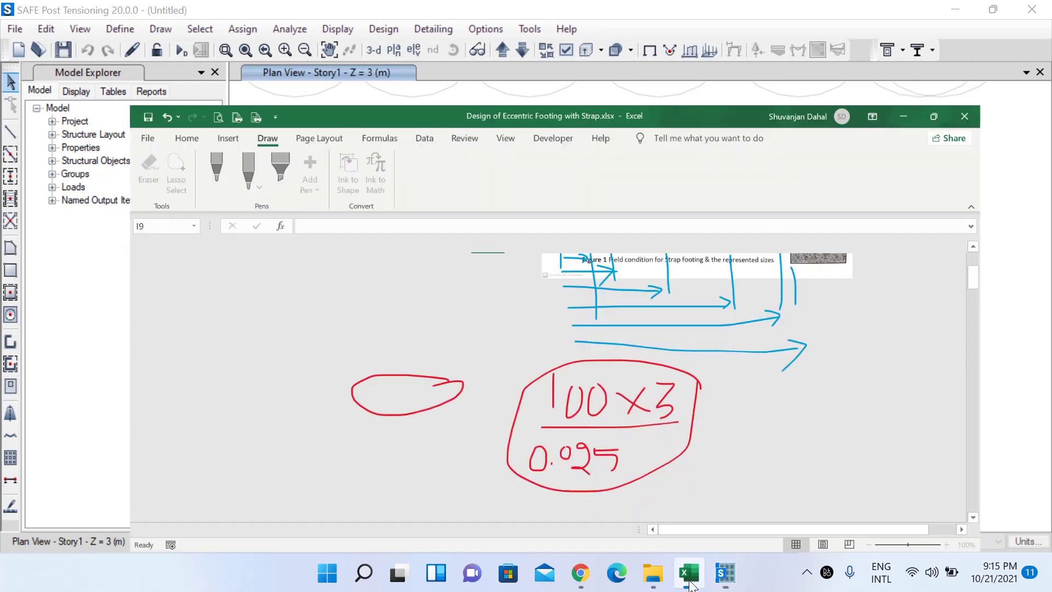
{"action": "left_click_drag", "start_coordinate": [1043, 214], "coordinate": [1043, 196]}
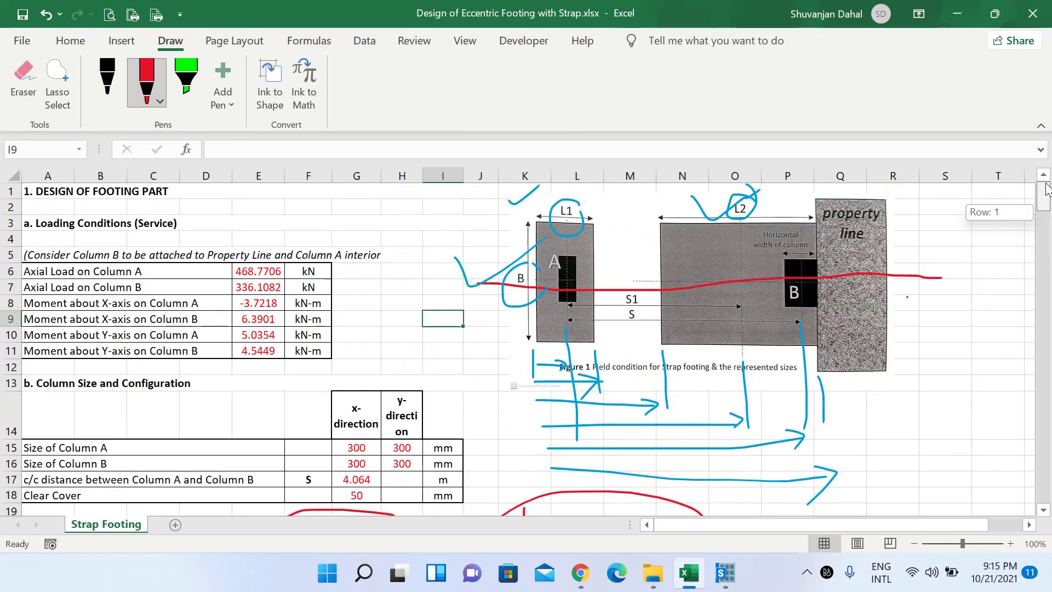
{"action": "mouse_move", "coordinate": [292, 251]}
{"action": "left_mouse_down"}
{"action": "mouse_move", "coordinate": [235, 247]}
{"action": "mouse_move", "coordinate": [218, 268]}
{"action": "mouse_move", "coordinate": [245, 300]}
{"action": "mouse_move", "coordinate": [282, 299]}
{"action": "mouse_move", "coordinate": [306, 272]}
{"action": "mouse_move", "coordinate": [300, 252]}
{"action": "left_mouse_up"}
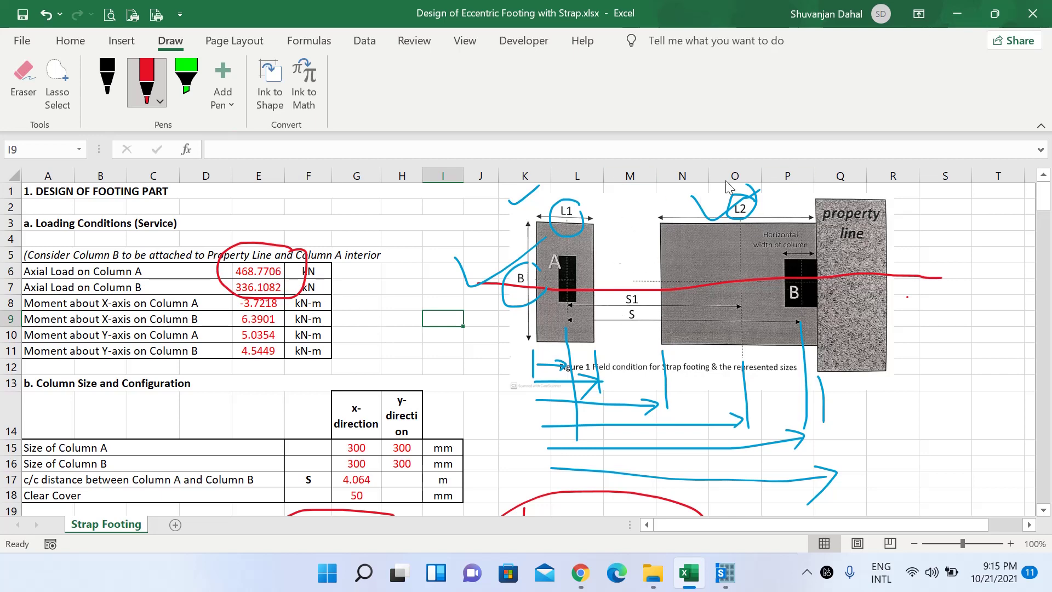
Return to SAFE and add a load pattern named Total of type Super Dead, and accept the load pattern list
{"action": "left_click", "coordinate": [957, 13]}
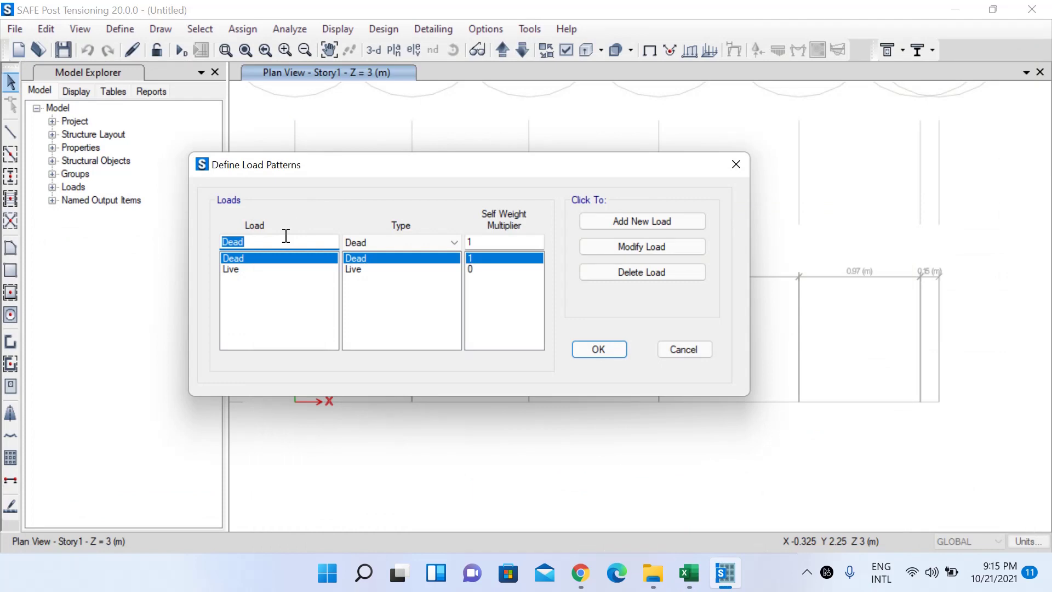
{"action": "type", "text": "Total"}
{"action": "left_click", "coordinate": [389, 243]}
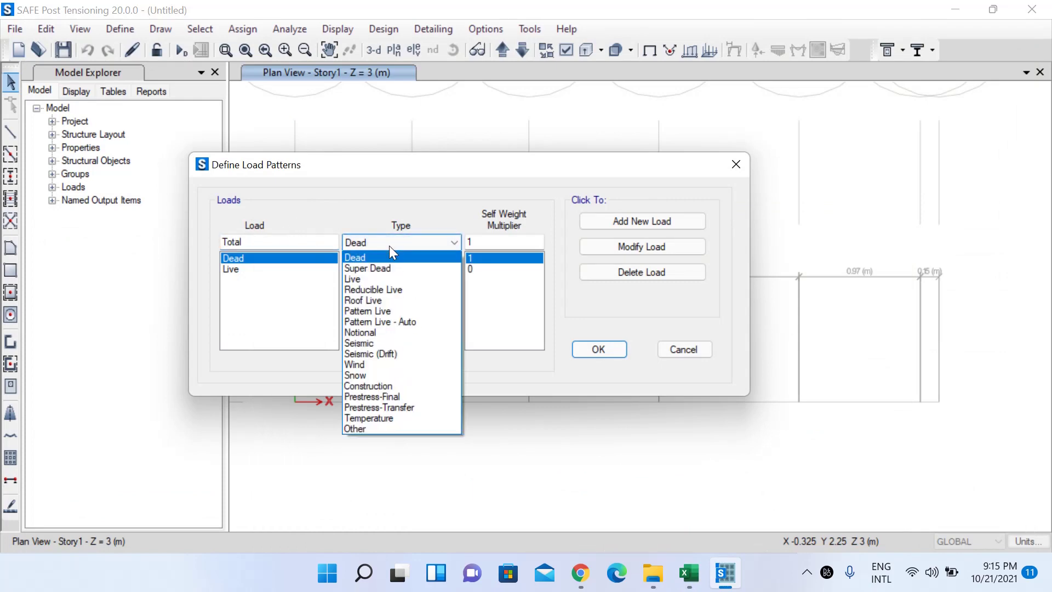
{"action": "left_click", "coordinate": [392, 268]}
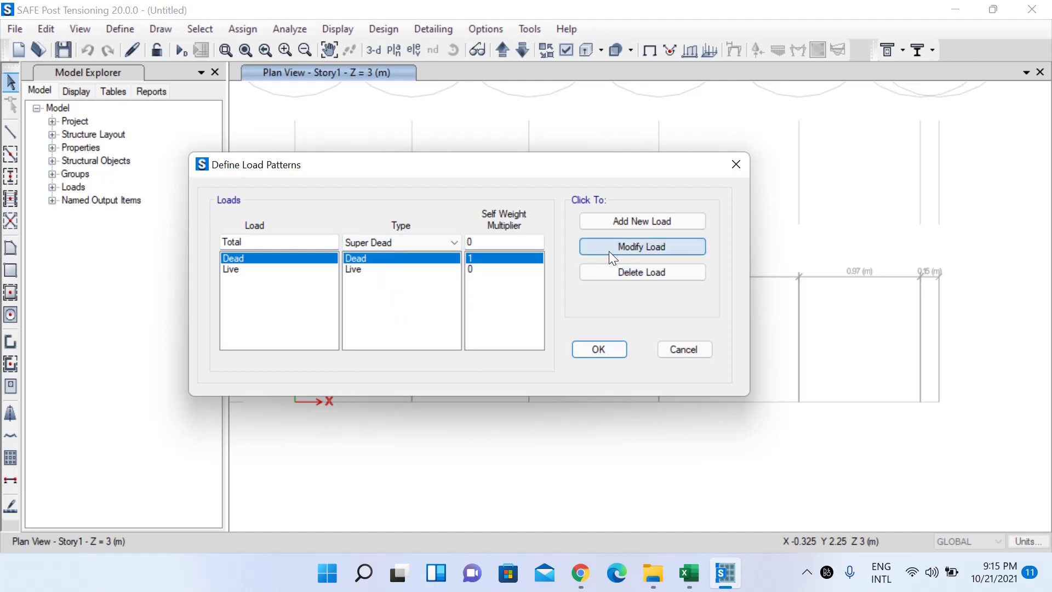
{"action": "left_click", "coordinate": [598, 349]}
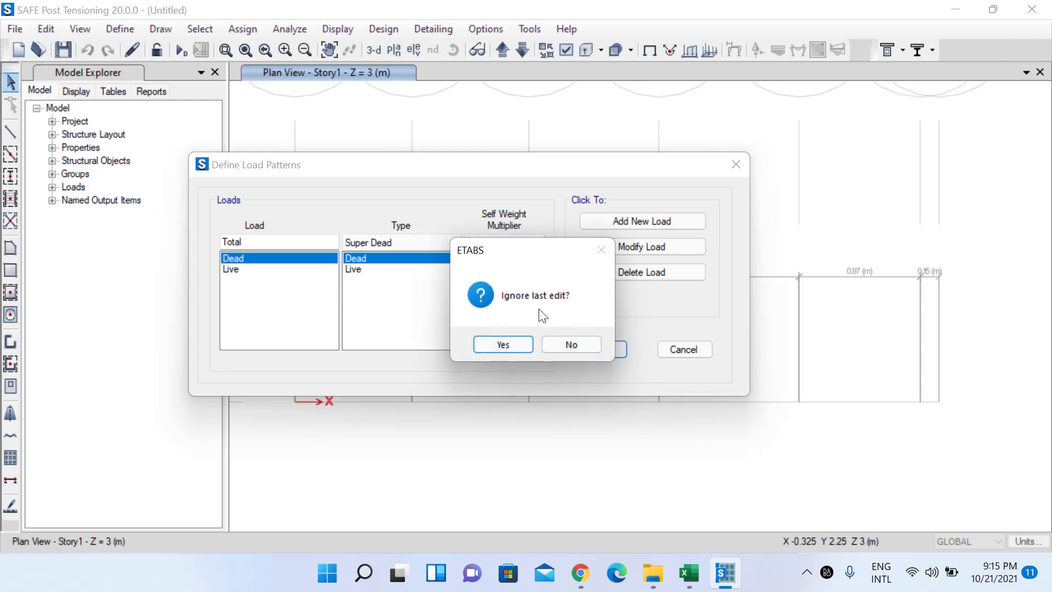
{"action": "left_click", "coordinate": [566, 343]}
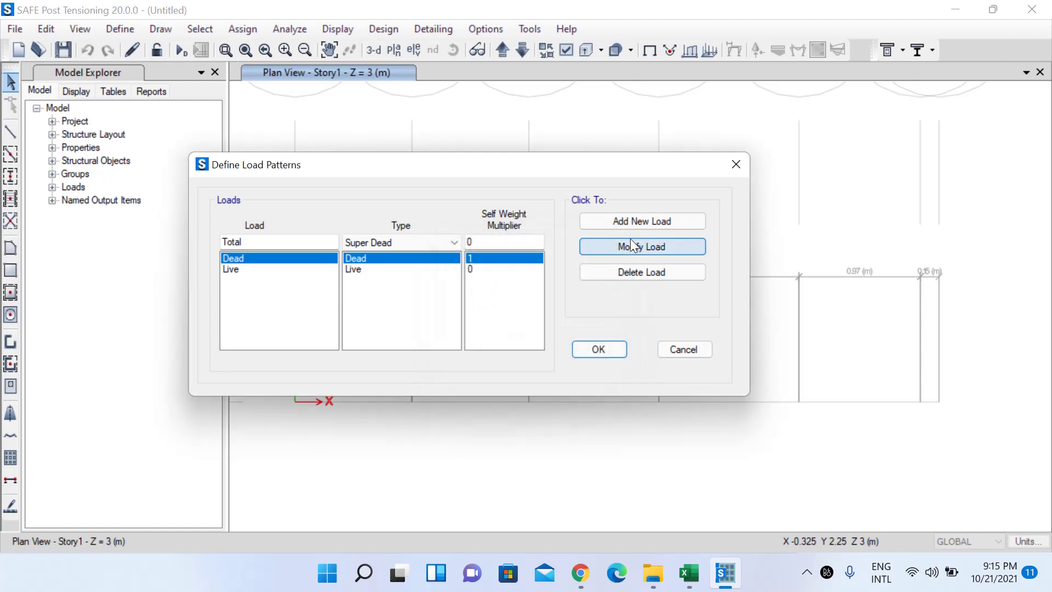
{"action": "left_click", "coordinate": [655, 222]}
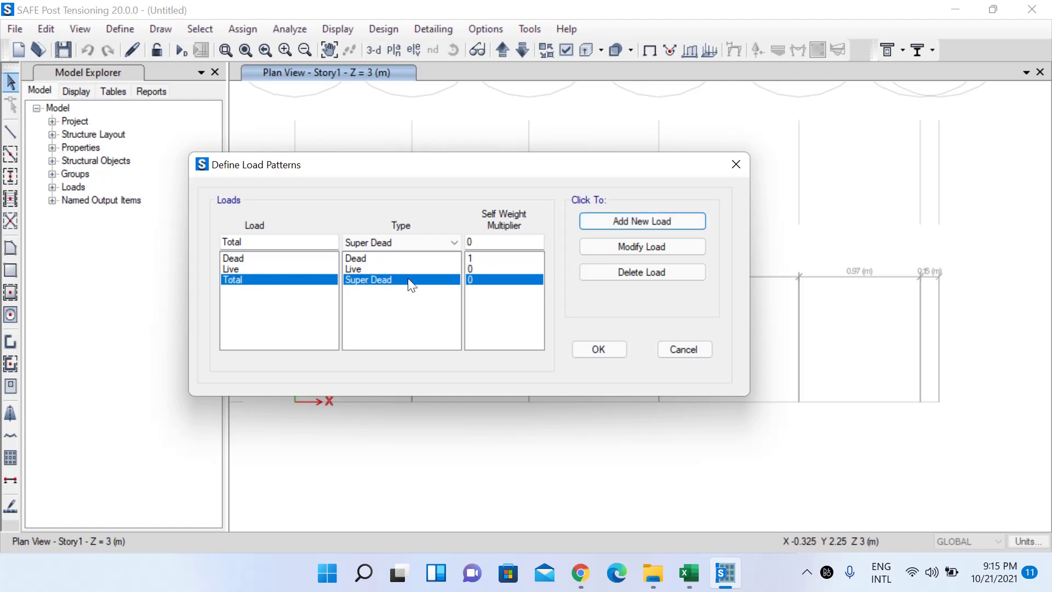
{"action": "left_click", "coordinate": [597, 353]}
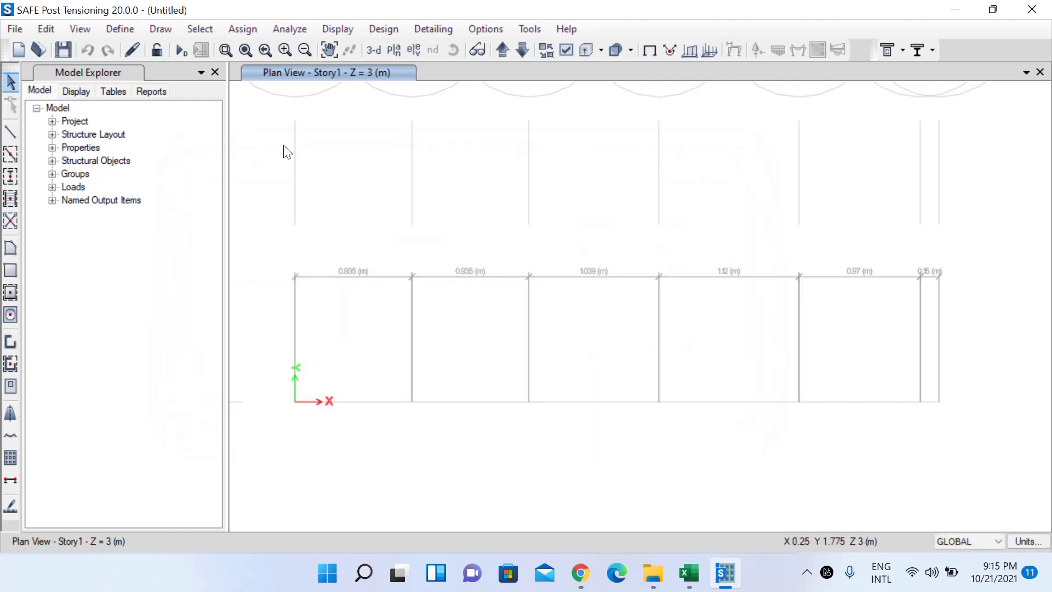
Open the load combination definitions and check the service loading conditions in the Excel design sheet, returning to SAFE
{"action": "left_click", "coordinate": [121, 28]}
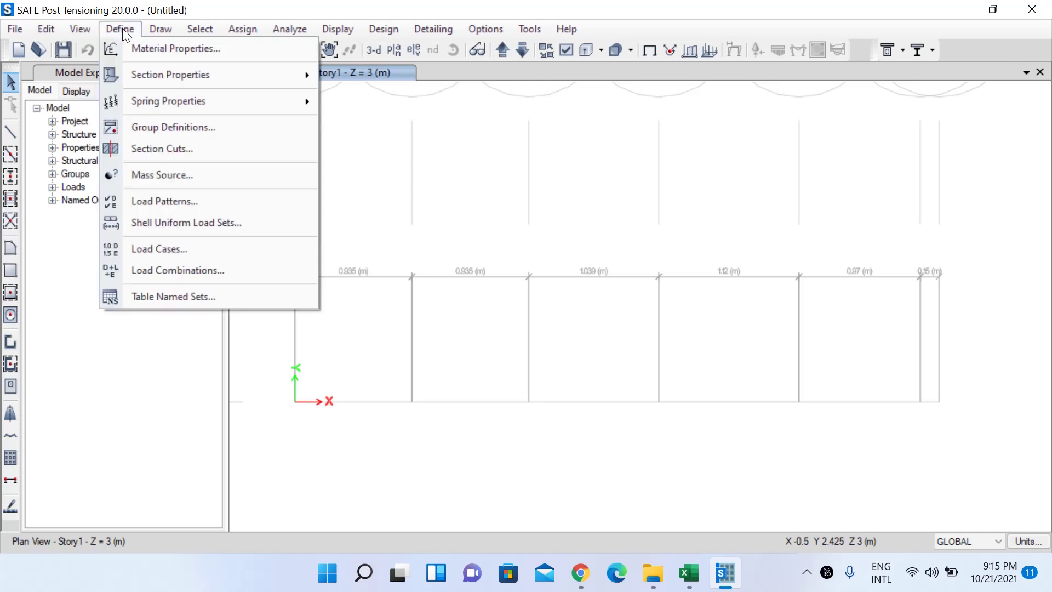
{"action": "left_click", "coordinate": [189, 270]}
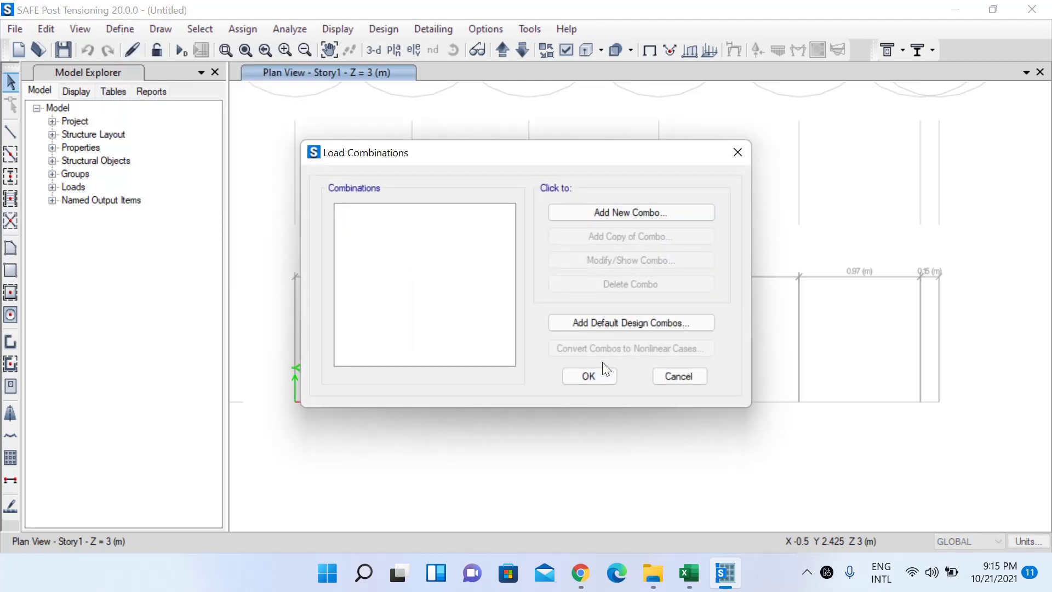
{"action": "left_click", "coordinate": [700, 578]}
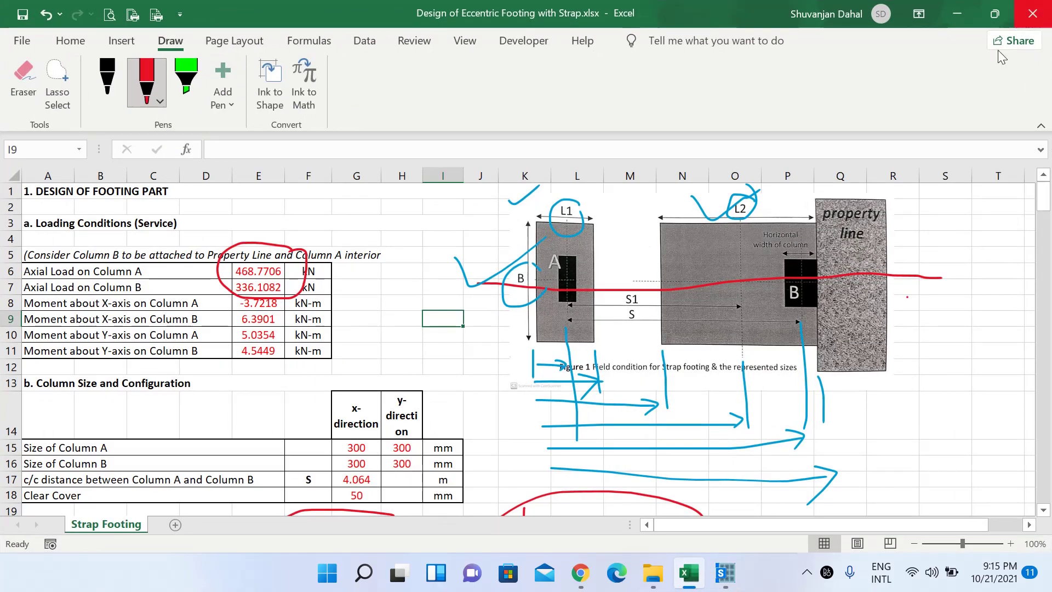
{"action": "left_click", "coordinate": [957, 14]}
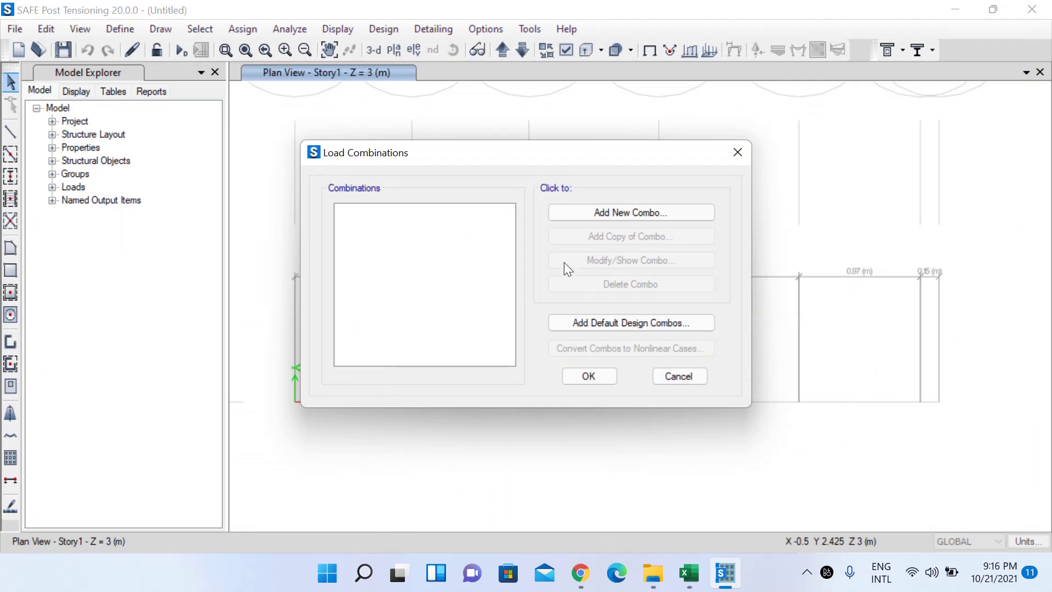
Add a linear load combination named 1.0Total that contains the Total load with scale factor 1
{"action": "left_click", "coordinate": [605, 211]}
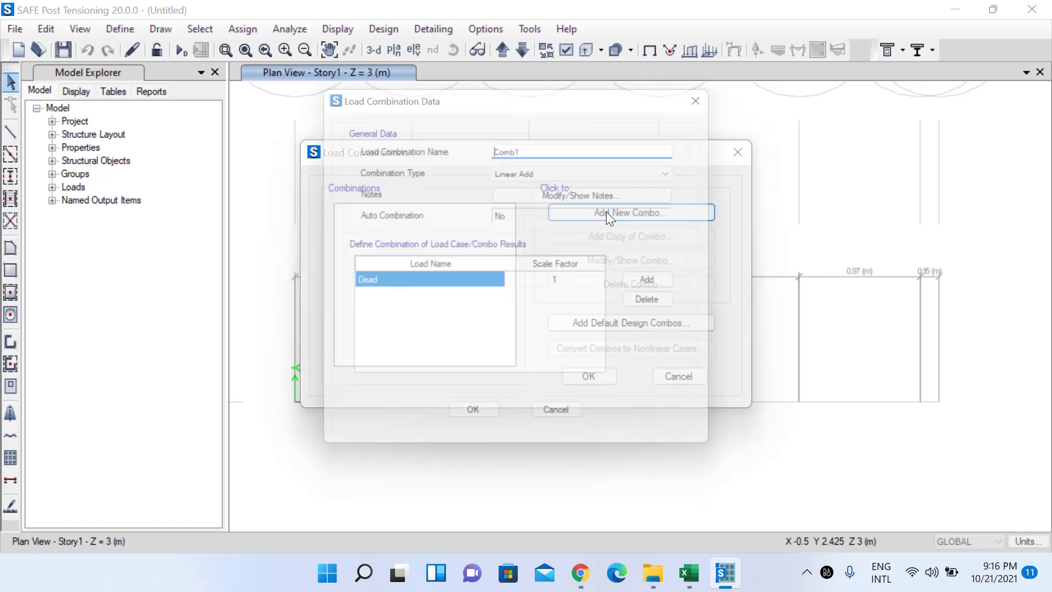
{"action": "left_click_drag", "start_coordinate": [538, 146], "coordinate": [483, 143]}
{"action": "type", "text": "1"}
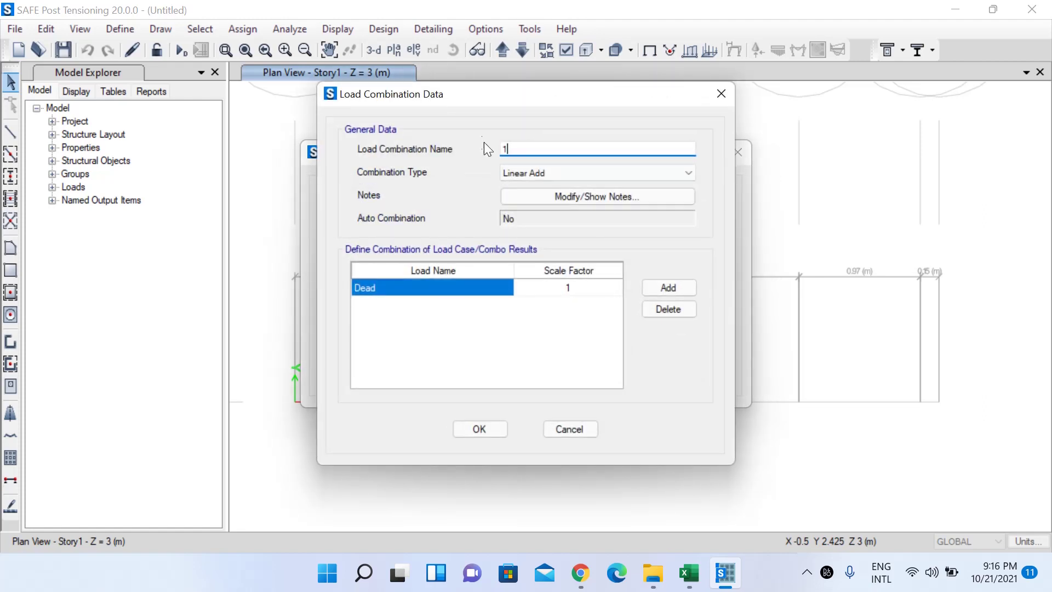
{"action": "type", "text": ".0Total"}
{"action": "left_click", "coordinate": [483, 285]}
{"action": "left_click", "coordinate": [496, 286]}
{"action": "left_click", "coordinate": [426, 324]}
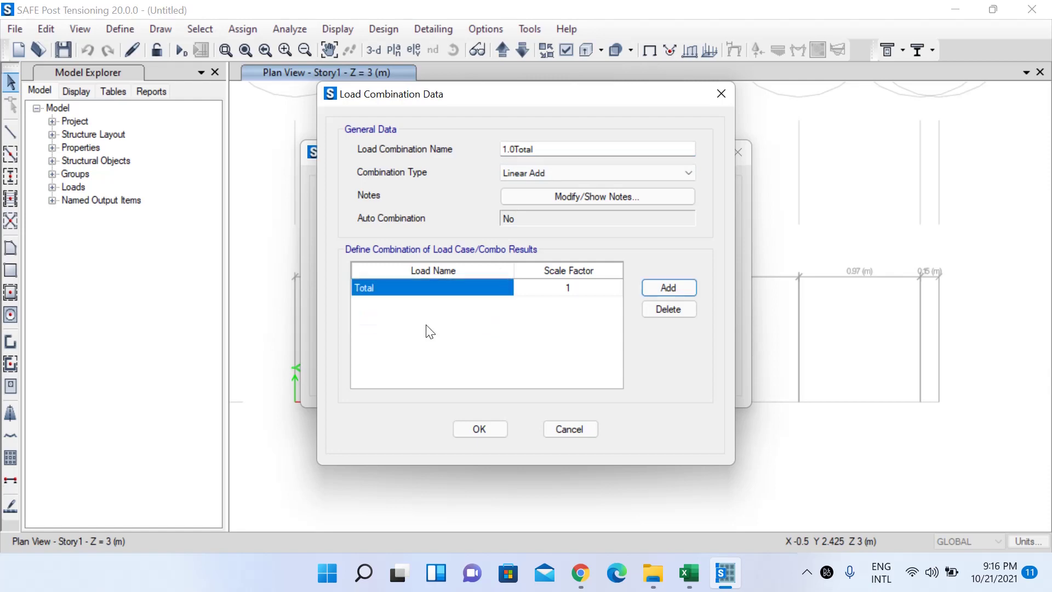
{"action": "left_click", "coordinate": [585, 288]}
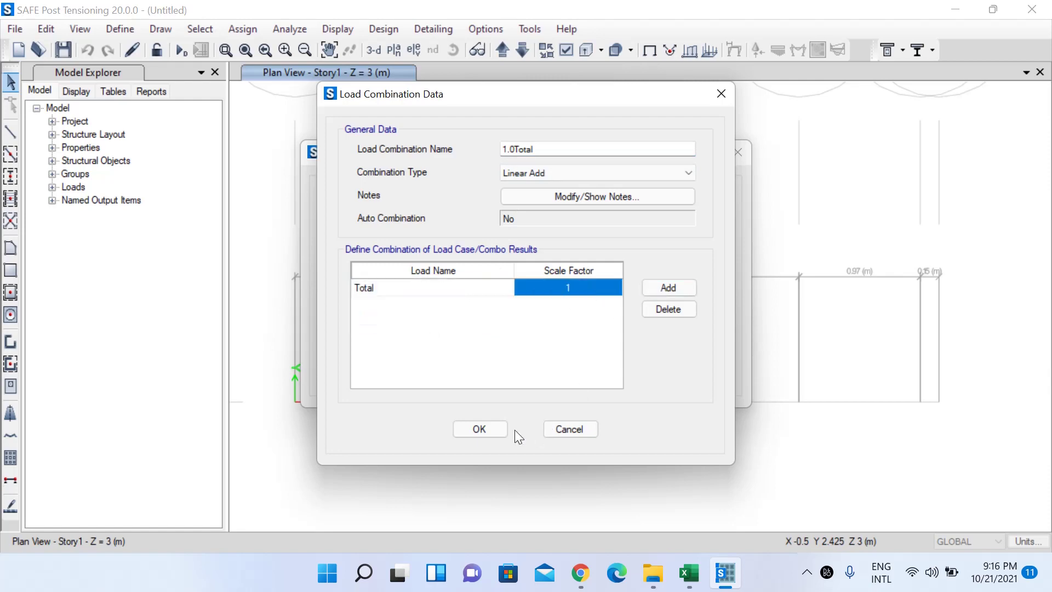
{"action": "left_click", "coordinate": [496, 429]}
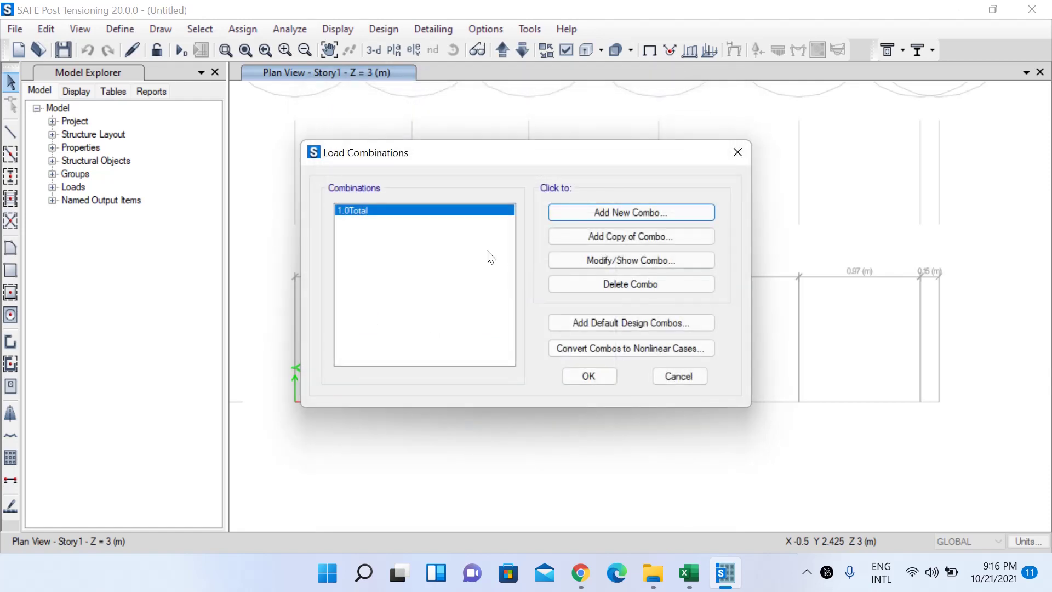
Add a linear load combination named 1.5Total that contains the Total load with scale factor 1.5, and accept the combinations
{"action": "left_click", "coordinate": [627, 212]}
{"action": "double_click", "coordinate": [545, 150]}
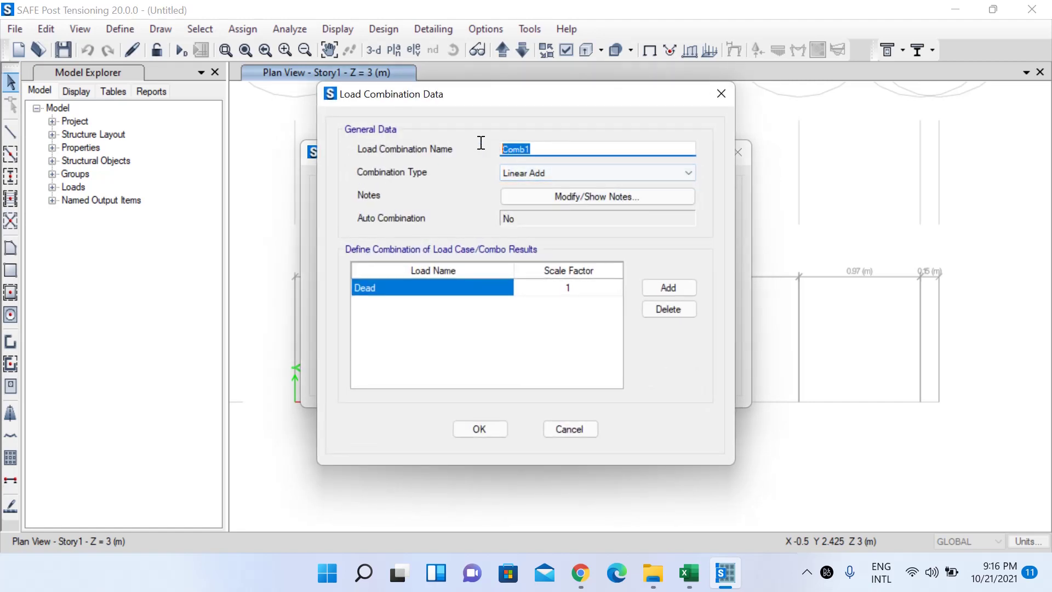
{"action": "type", "text": "5Tot"}
{"action": "key", "text": "BackSpace"}
{"action": "type", "text": "Total"}
{"action": "left_click", "coordinate": [441, 287]}
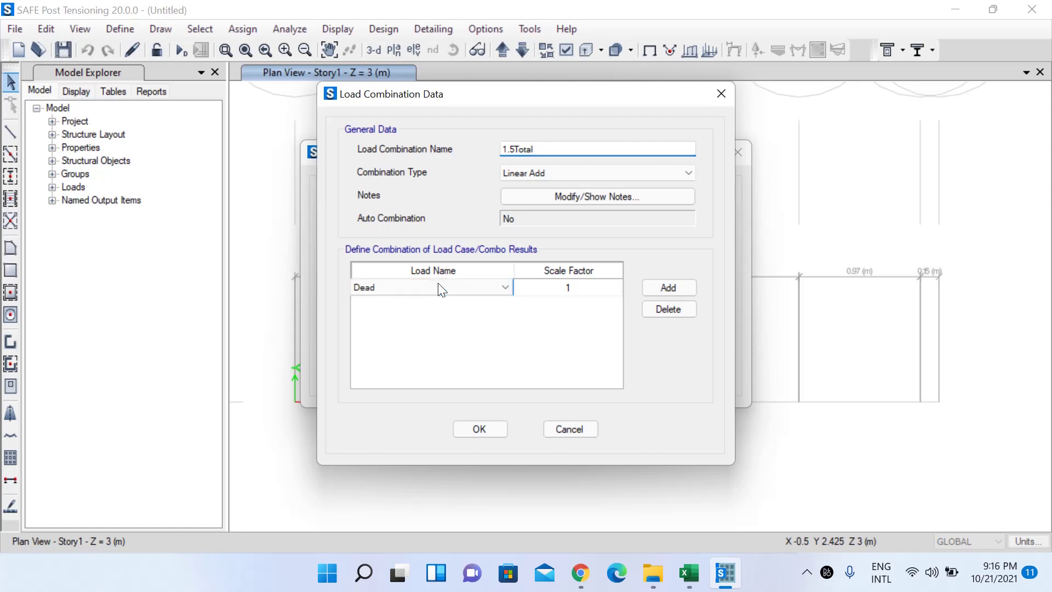
{"action": "left_click", "coordinate": [458, 289]}
{"action": "left_click", "coordinate": [406, 332]}
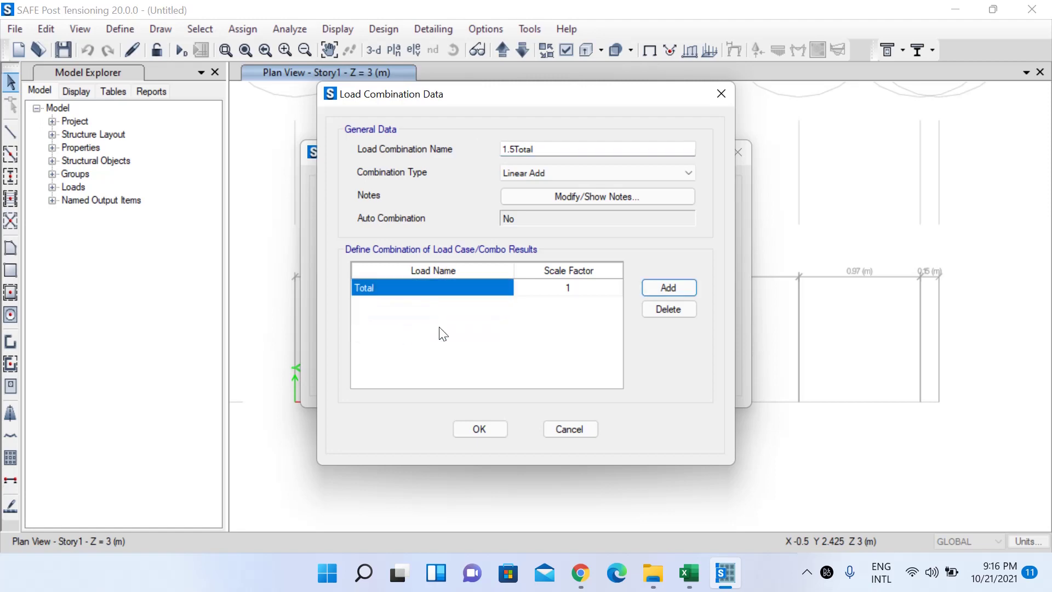
{"action": "left_click", "coordinate": [561, 288]}
{"action": "type", "text": "1.5"}
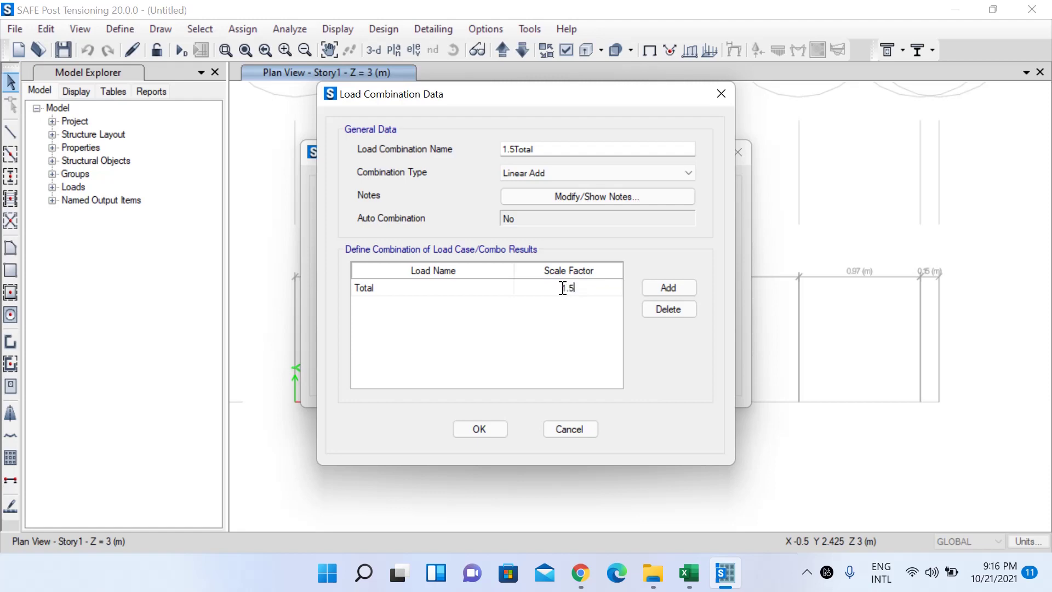
{"action": "left_click", "coordinate": [479, 429]}
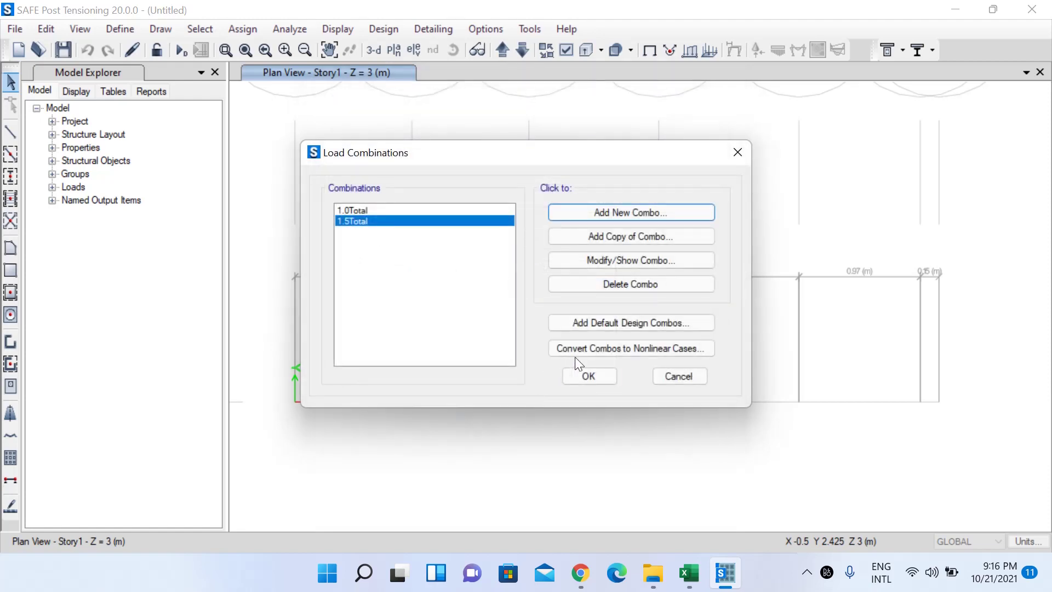
{"action": "left_click", "coordinate": [588, 376]}
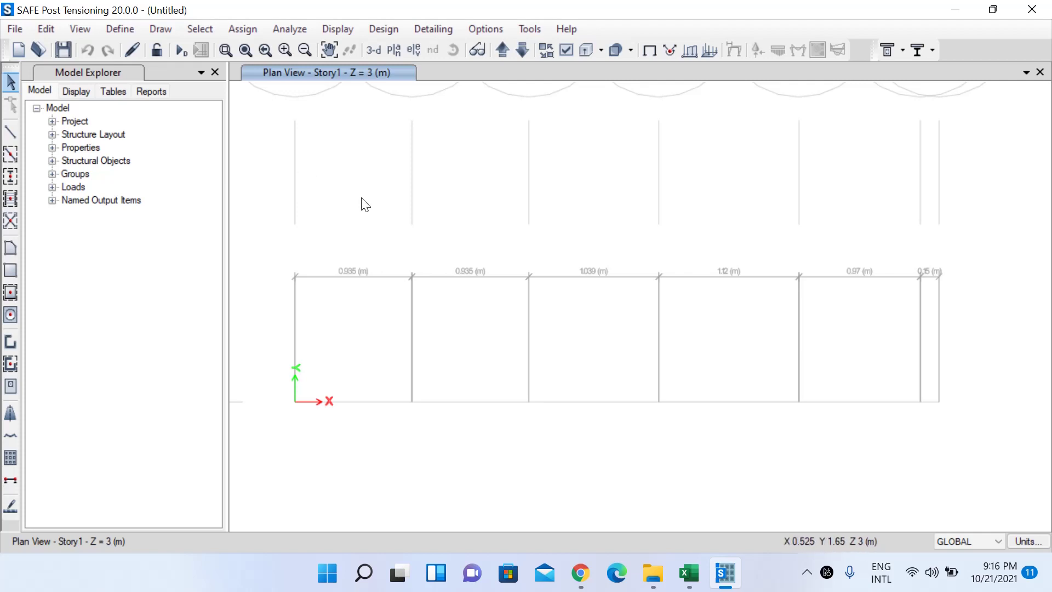
Start saving the model and browse to the YouTube Training - Design of Combined Footing folder
{"action": "left_click", "coordinate": [15, 26]}
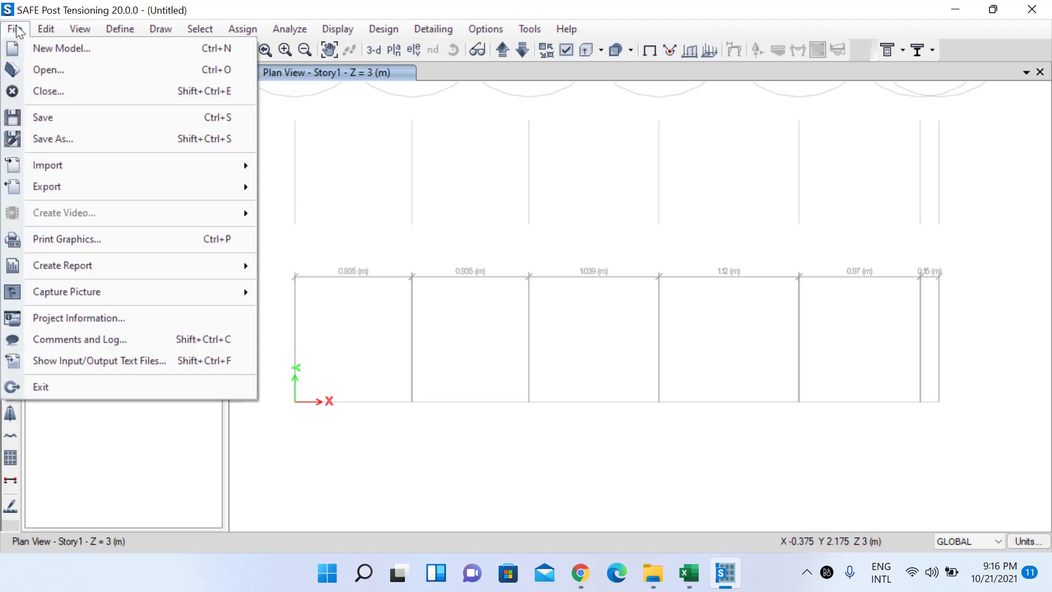
{"action": "left_click", "coordinate": [53, 117]}
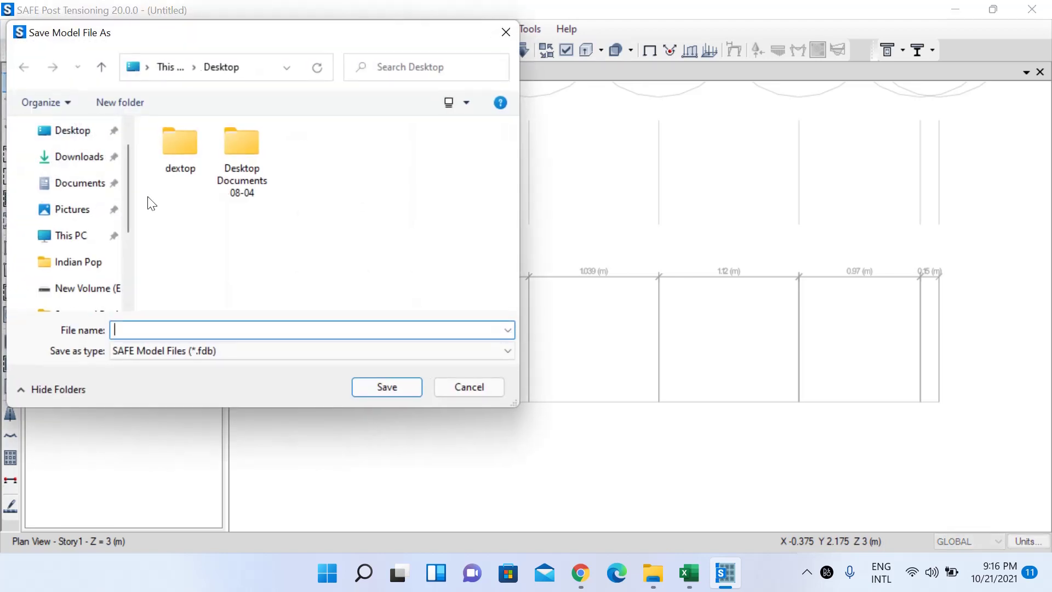
{"action": "scroll", "coordinate": [70, 242], "scroll_direction": "up", "scroll_amount": 1}
{"action": "scroll", "coordinate": [77, 246], "scroll_direction": "down", "scroll_amount": 3}
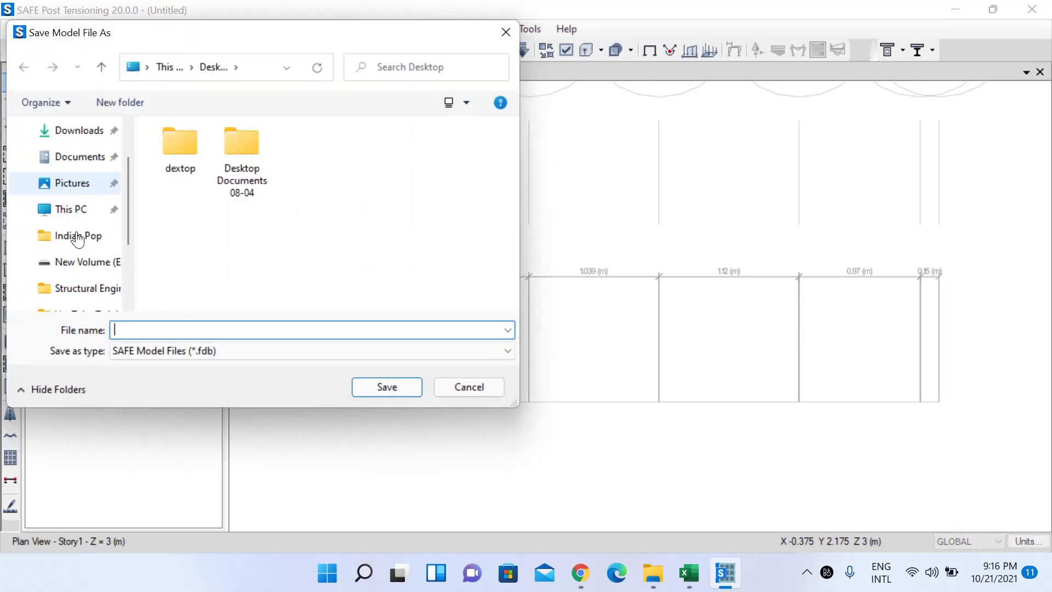
{"action": "left_click", "coordinate": [80, 287]}
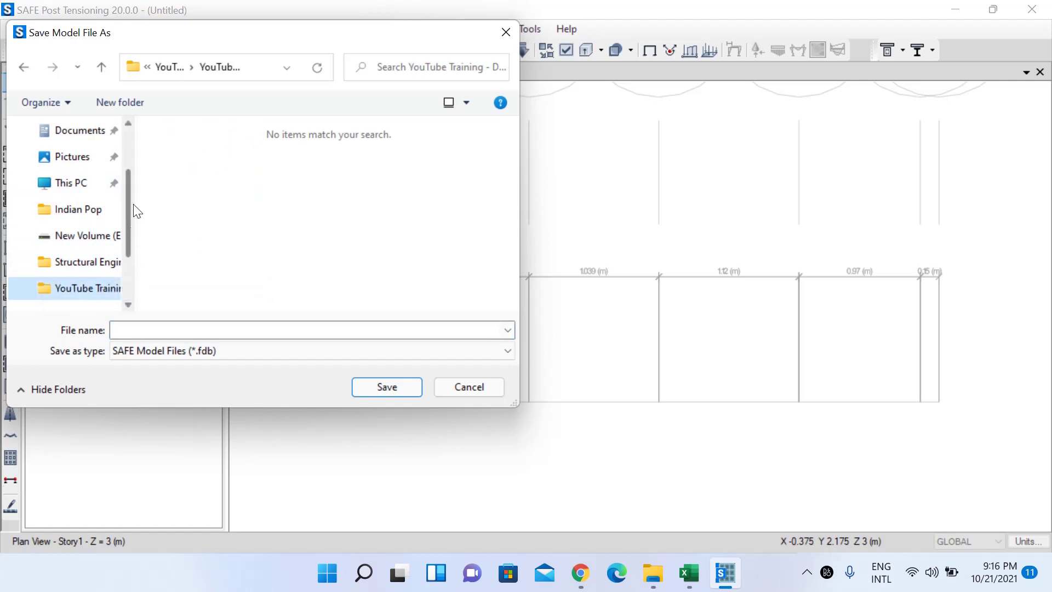
{"action": "left_click", "coordinate": [174, 66]}
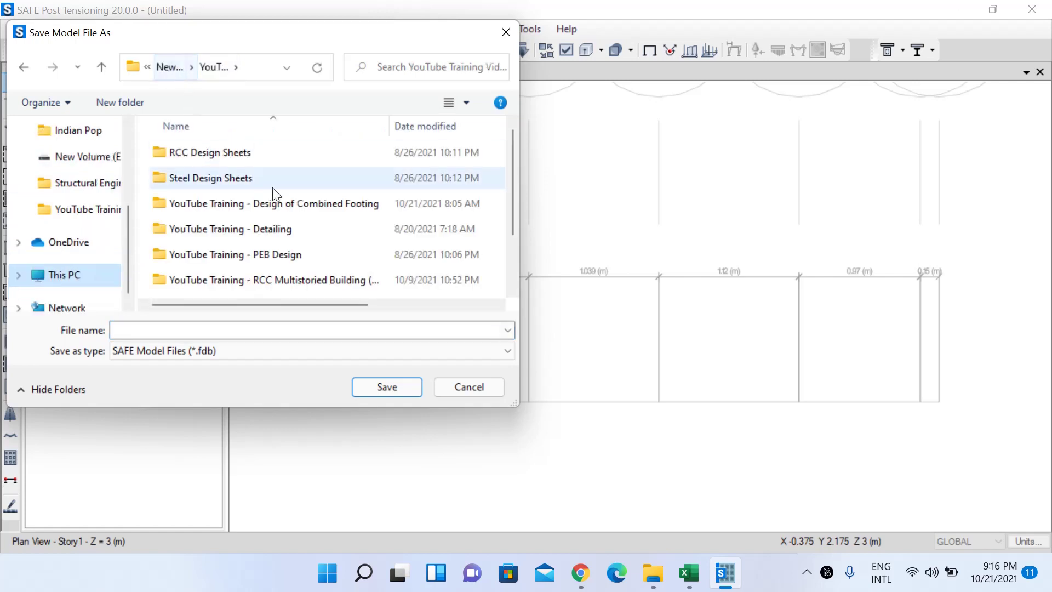
{"action": "left_click", "coordinate": [298, 217]}
{"action": "double_click", "coordinate": [298, 217]}
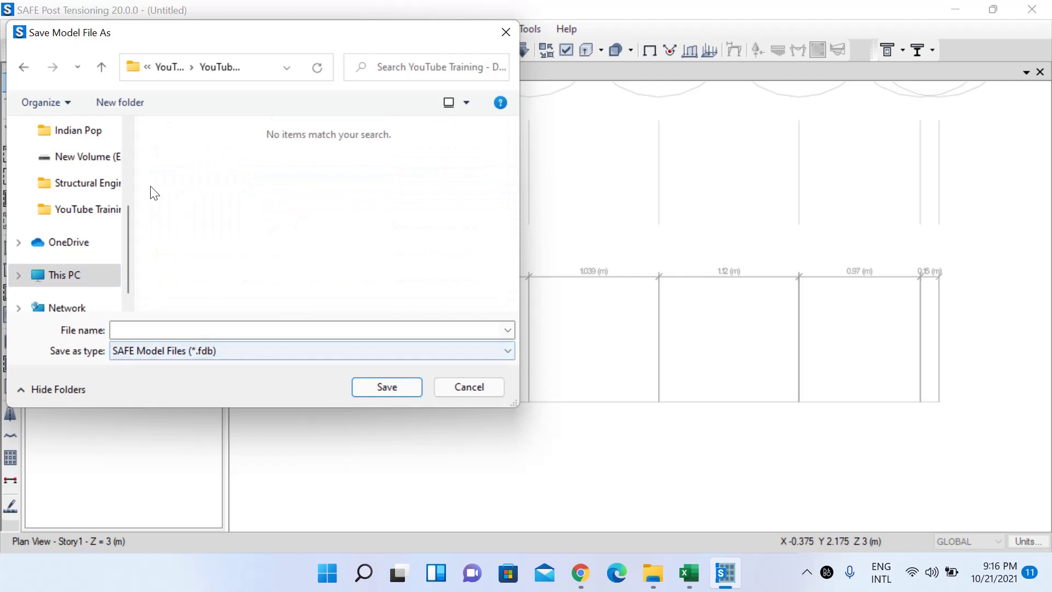
Create a new folder named SAFE Design in the current location and open it
{"action": "left_click", "coordinate": [130, 111]}
{"action": "key", "text": "BackSpace"}
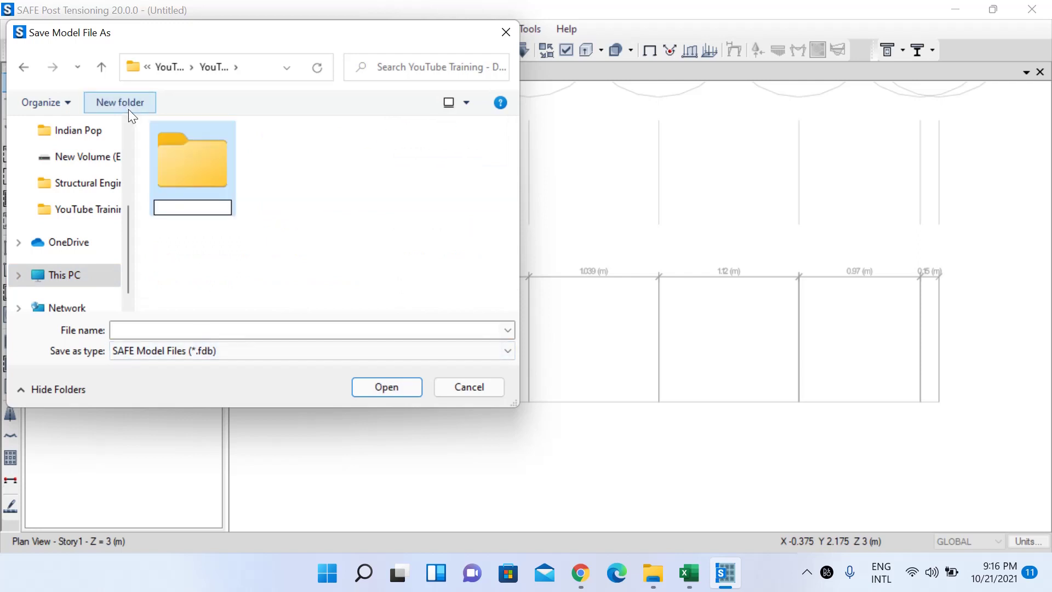
{"action": "type", "text": "SAFE "}
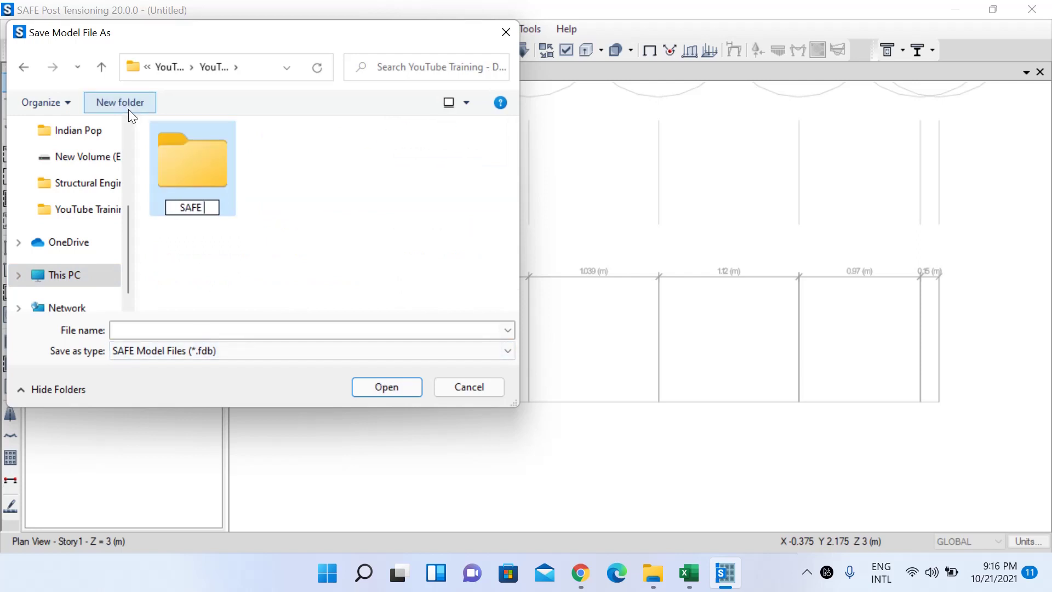
{"action": "type", "text": "Design"}
{"action": "key", "text": "Return"}
{"action": "key", "text": "Return"}
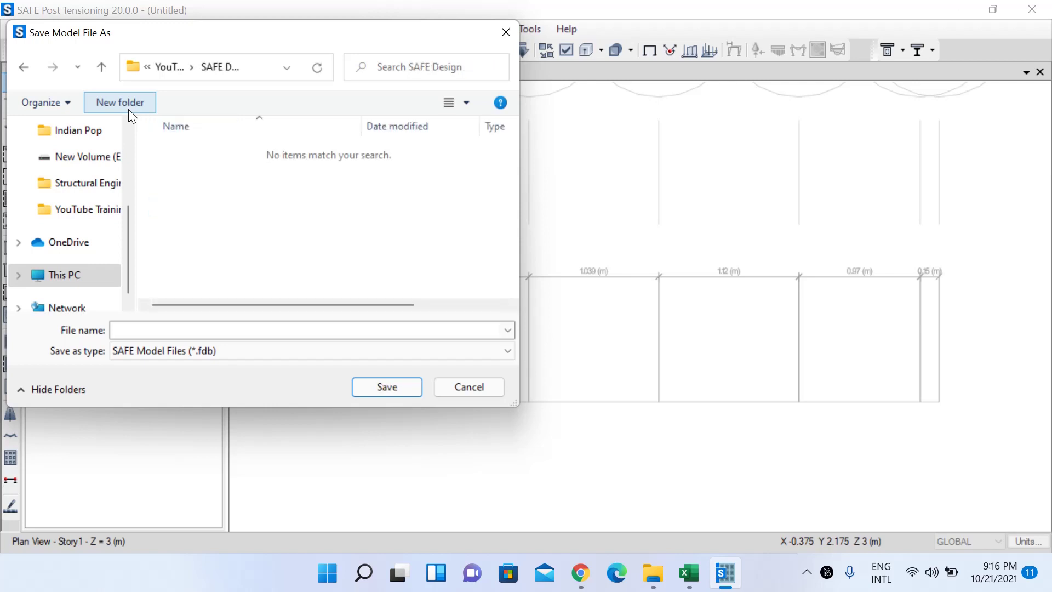
Save the model in this folder as a SAFE model file named Eccentric Strap Design
{"action": "left_click", "coordinate": [117, 331]}
{"action": "type", "text": "E"}
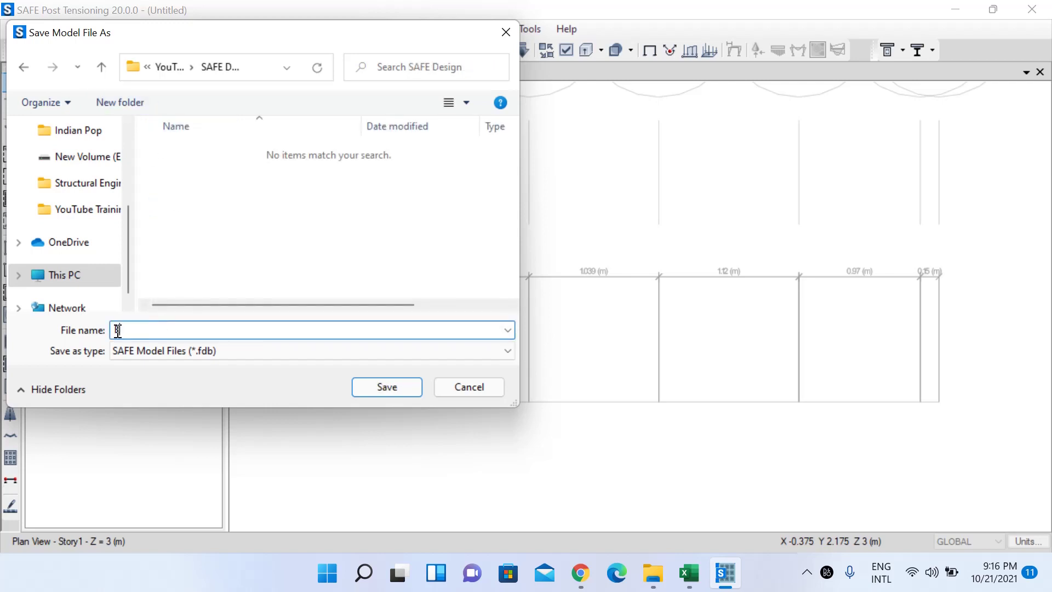
{"action": "type", "text": "ccentric Strap Design"}
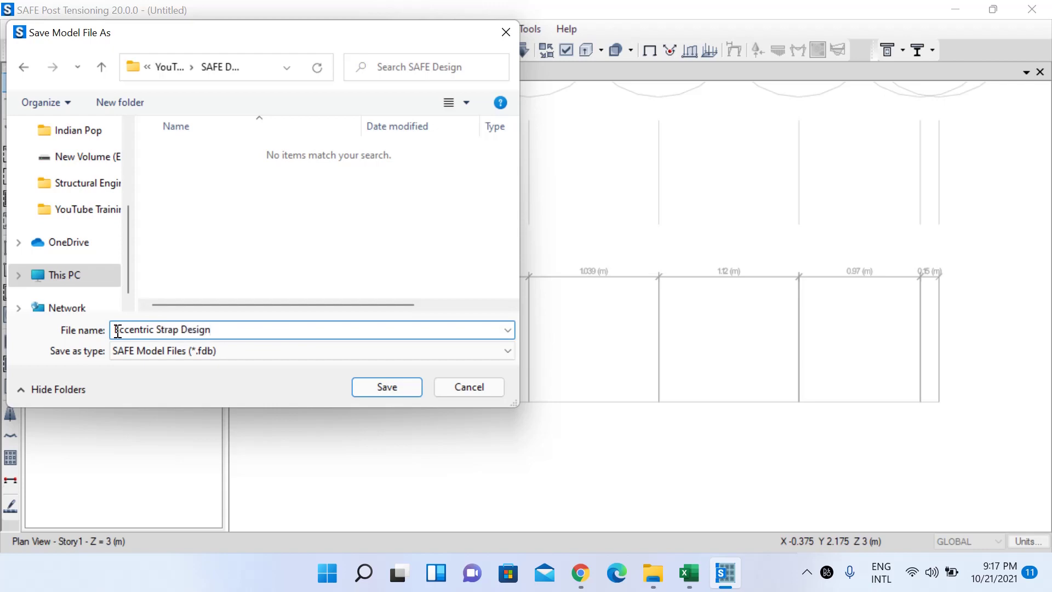
{"action": "left_click", "coordinate": [401, 387]}
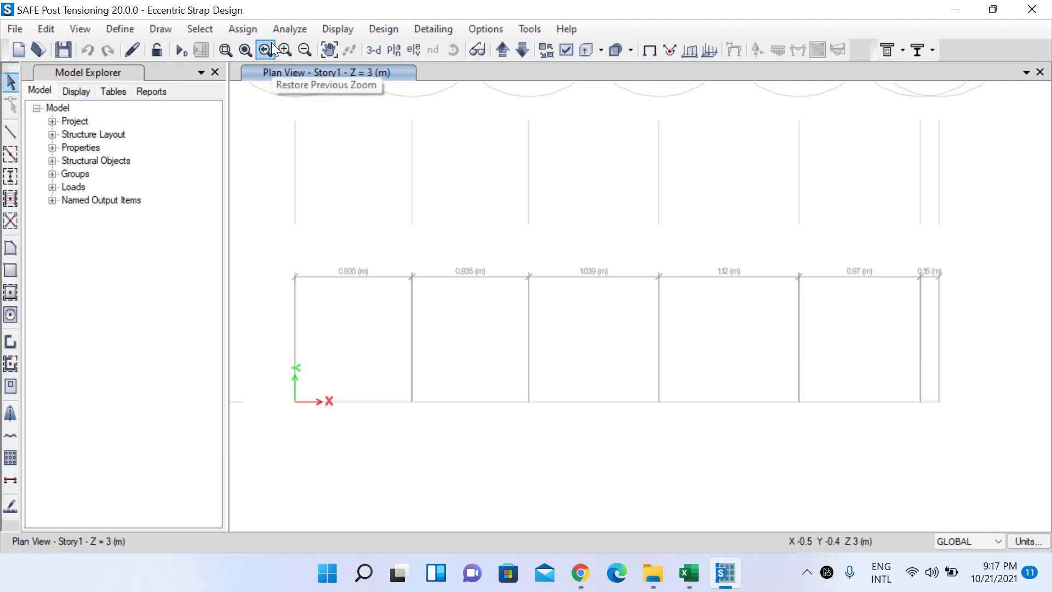
Switch to the Excel design sheet and, in red ink, circle L1 and write 1.87 beside it on the footing figure
{"action": "left_click", "coordinate": [689, 573]}
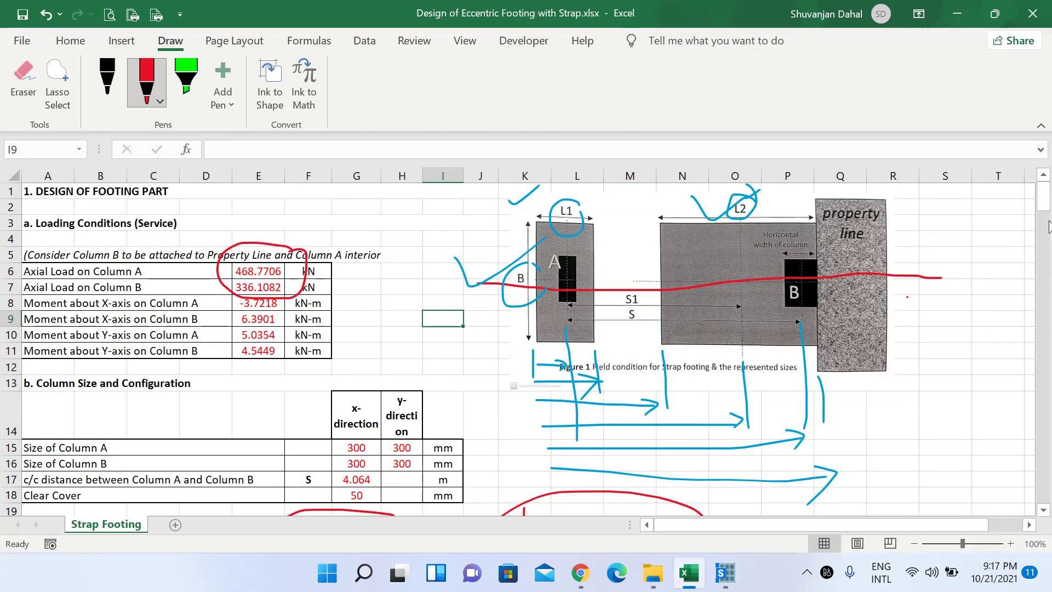
{"action": "mouse_move", "coordinate": [1044, 200]}
{"action": "left_mouse_down"}
{"action": "mouse_move", "coordinate": [1043, 394]}
{"action": "mouse_move", "coordinate": [1050, 189]}
{"action": "left_mouse_up"}
{"action": "mouse_move", "coordinate": [564, 200]}
{"action": "left_mouse_down"}
{"action": "mouse_move", "coordinate": [556, 201]}
{"action": "mouse_move", "coordinate": [574, 219]}
{"action": "mouse_move", "coordinate": [545, 209]}
{"action": "left_mouse_up"}
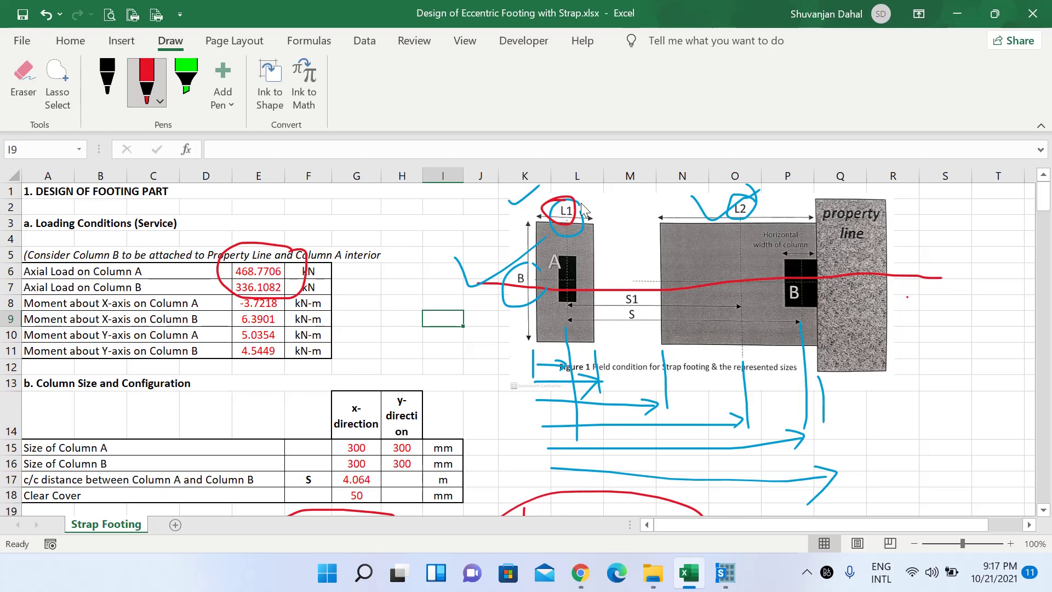
{"action": "left_click", "coordinate": [616, 204]}
{"action": "mouse_move", "coordinate": [603, 191]}
{"action": "left_mouse_down"}
{"action": "mouse_move", "coordinate": [611, 222]}
{"action": "mouse_move", "coordinate": [617, 205]}
{"action": "mouse_move", "coordinate": [642, 213]}
{"action": "mouse_move", "coordinate": [636, 223]}
{"action": "mouse_move", "coordinate": [628, 189]}
{"action": "mouse_move", "coordinate": [668, 225]}
{"action": "left_mouse_up"}
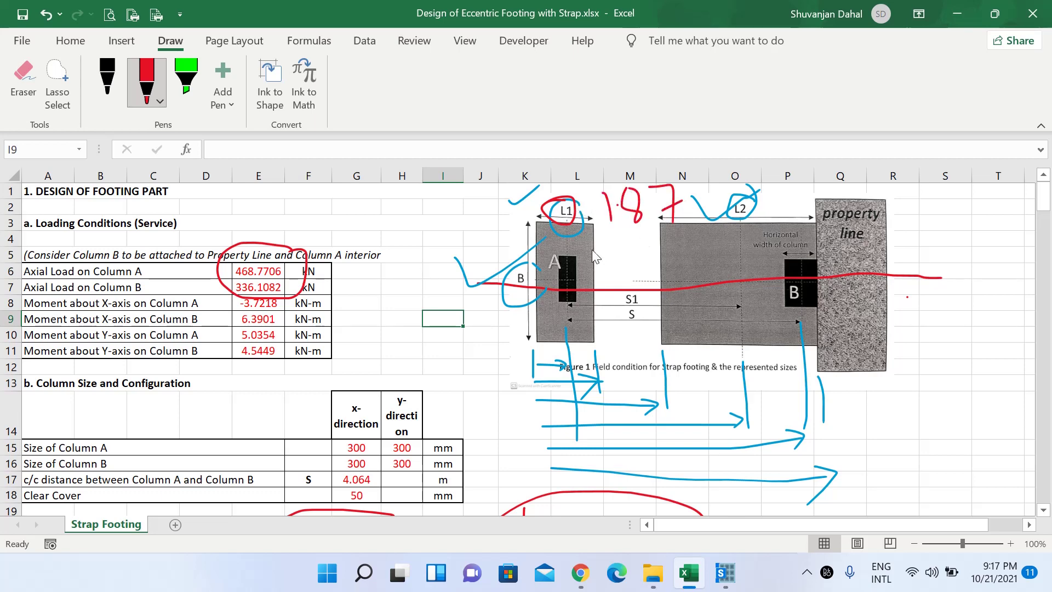
{"action": "left_click_drag", "start_coordinate": [594, 249], "coordinate": [702, 221]}
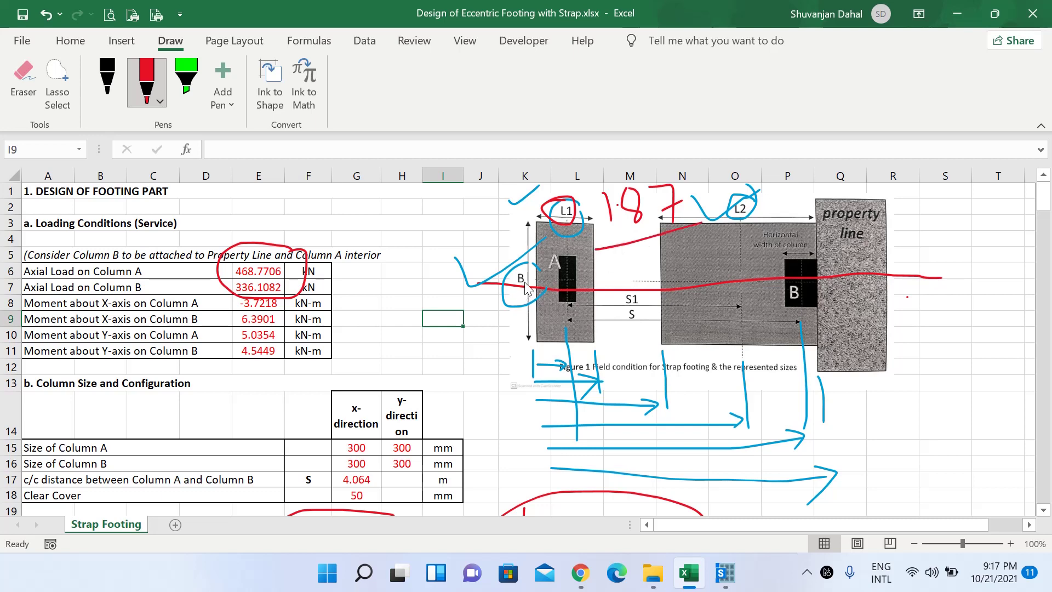
Write 2.25 in red ink next to width B, circle L2 and write 2.24 beside it on the footing figure
{"action": "mouse_move", "coordinate": [406, 281]}
{"action": "left_mouse_down"}
{"action": "mouse_move", "coordinate": [419, 277]}
{"action": "mouse_move", "coordinate": [435, 304]}
{"action": "mouse_move", "coordinate": [491, 285]}
{"action": "mouse_move", "coordinate": [482, 303]}
{"action": "left_mouse_up"}
{"action": "left_click", "coordinate": [436, 292]}
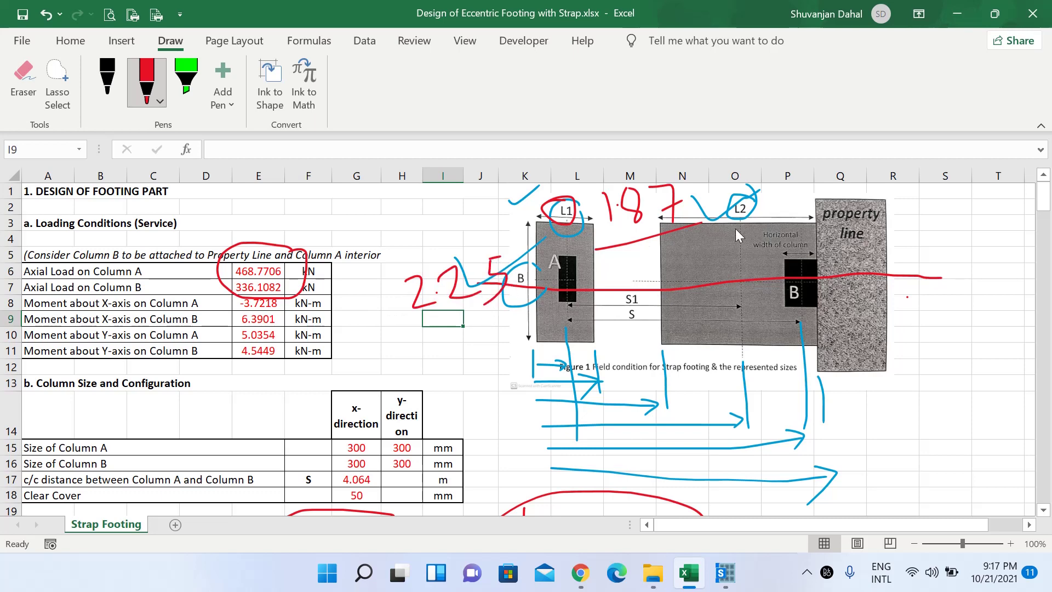
{"action": "mouse_move", "coordinate": [755, 195]}
{"action": "left_mouse_down"}
{"action": "mouse_move", "coordinate": [724, 218]}
{"action": "mouse_move", "coordinate": [776, 196]}
{"action": "mouse_move", "coordinate": [778, 220]}
{"action": "mouse_move", "coordinate": [821, 220]}
{"action": "mouse_move", "coordinate": [816, 239]}
{"action": "left_mouse_up"}
{"action": "left_click", "coordinate": [779, 211]}
{"action": "left_click", "coordinate": [802, 205]}
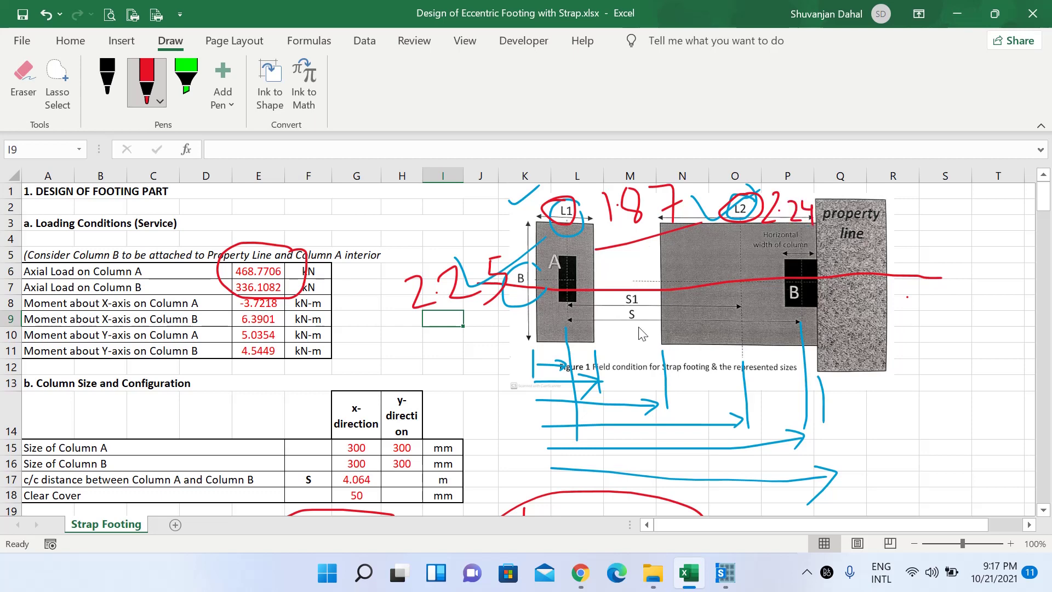
Mark the grid positions with vertical red ink lines below the footing figure and return to SAFE
{"action": "left_click_drag", "start_coordinate": [533, 354], "coordinate": [538, 414]}
{"action": "left_click_drag", "start_coordinate": [595, 353], "coordinate": [598, 426]}
{"action": "left_click_drag", "start_coordinate": [662, 357], "coordinate": [669, 440]}
{"action": "left_click_drag", "start_coordinate": [745, 356], "coordinate": [748, 426]}
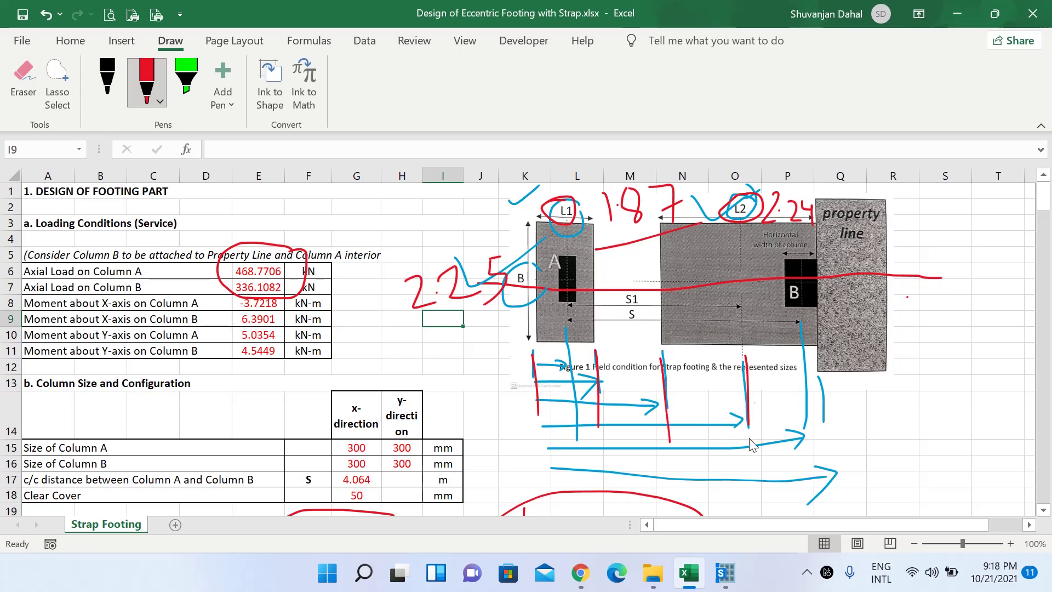
{"action": "left_click", "coordinate": [968, 18]}
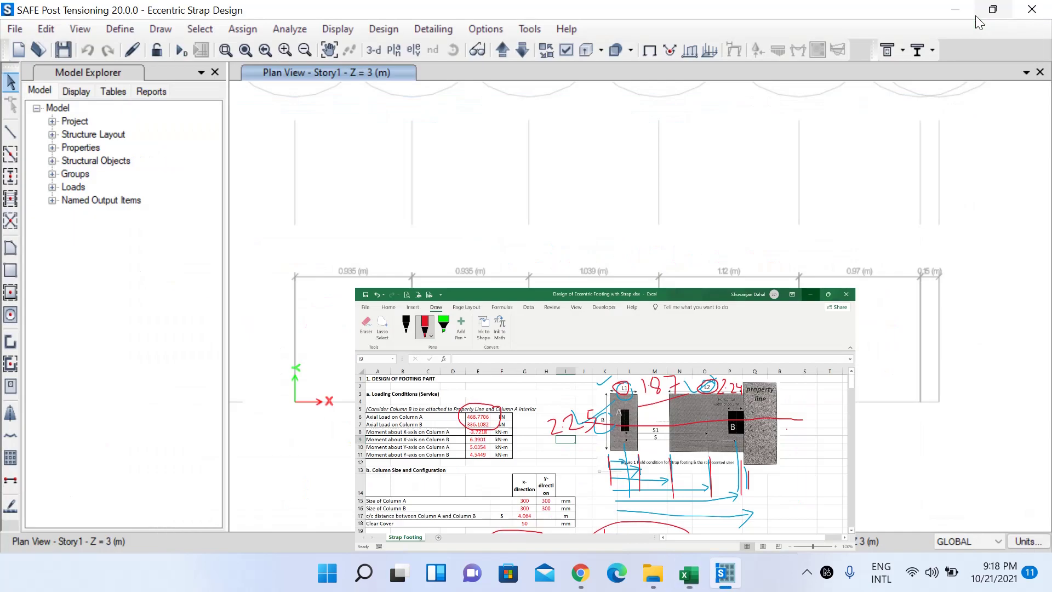
Start drawing a rectangular area around a point, with X dimension 1870 mm and Y dimension 2250 mm
{"action": "left_click", "coordinate": [158, 28]}
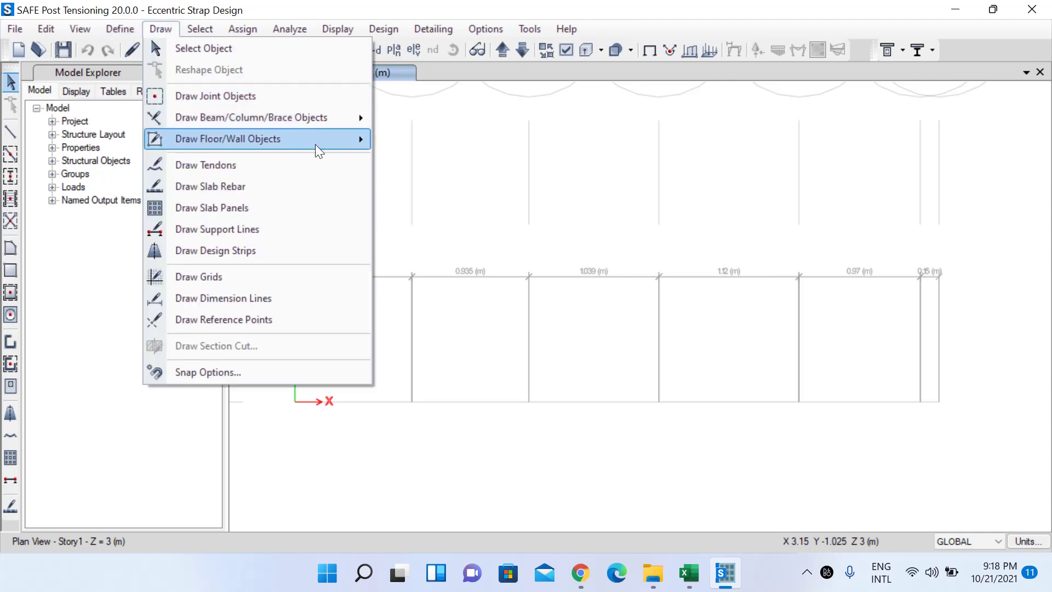
{"action": "mouse_move", "coordinate": [330, 143]}
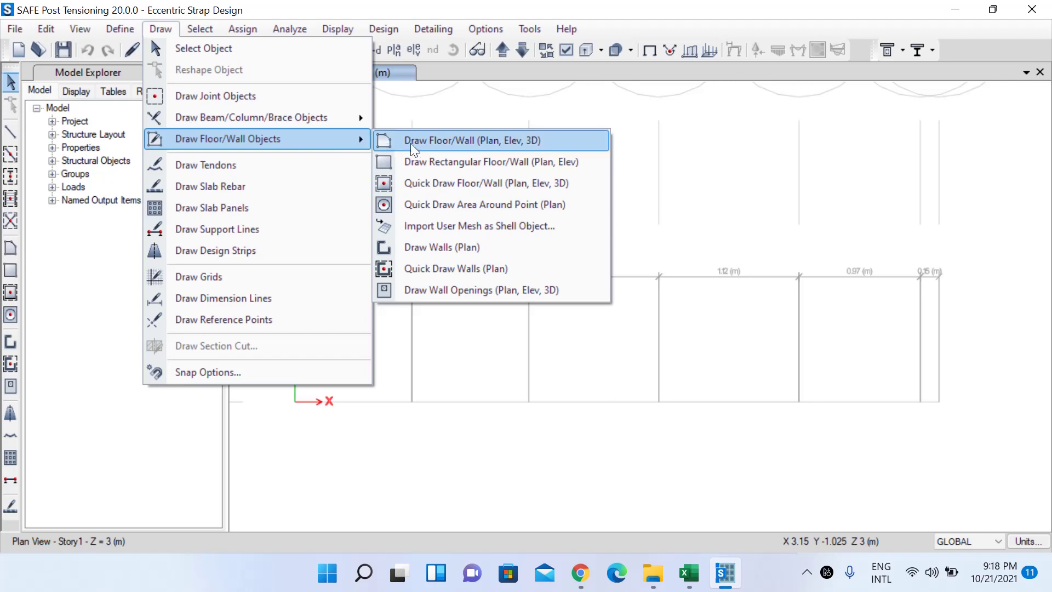
{"action": "left_click", "coordinate": [464, 206]}
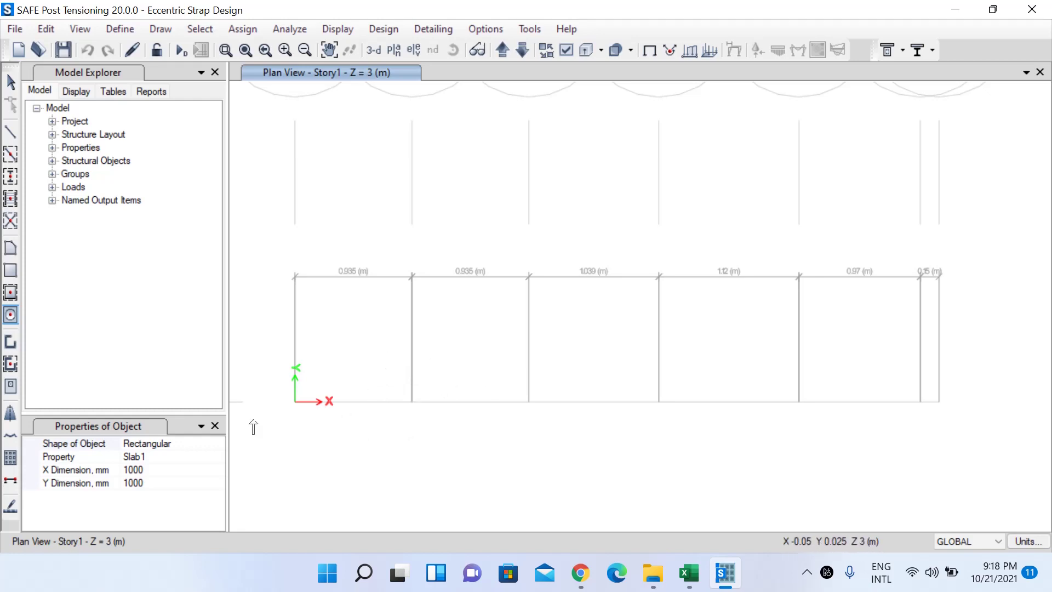
{"action": "left_click", "coordinate": [155, 468]}
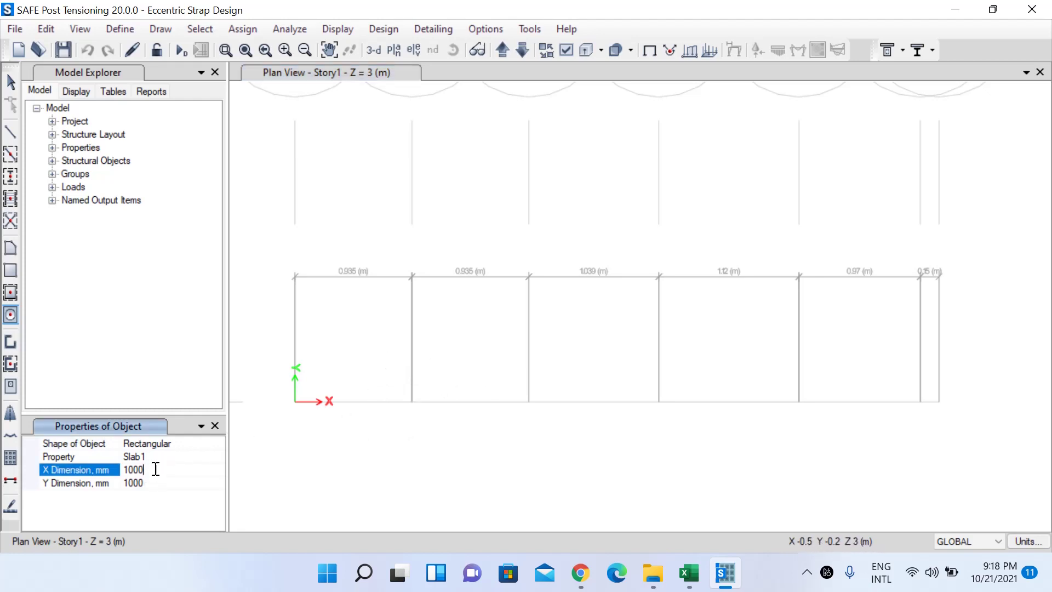
{"action": "double_click", "coordinate": [156, 469]}
{"action": "type", "text": "1"}
{"action": "left_click", "coordinate": [152, 482]}
{"action": "double_click", "coordinate": [151, 482]}
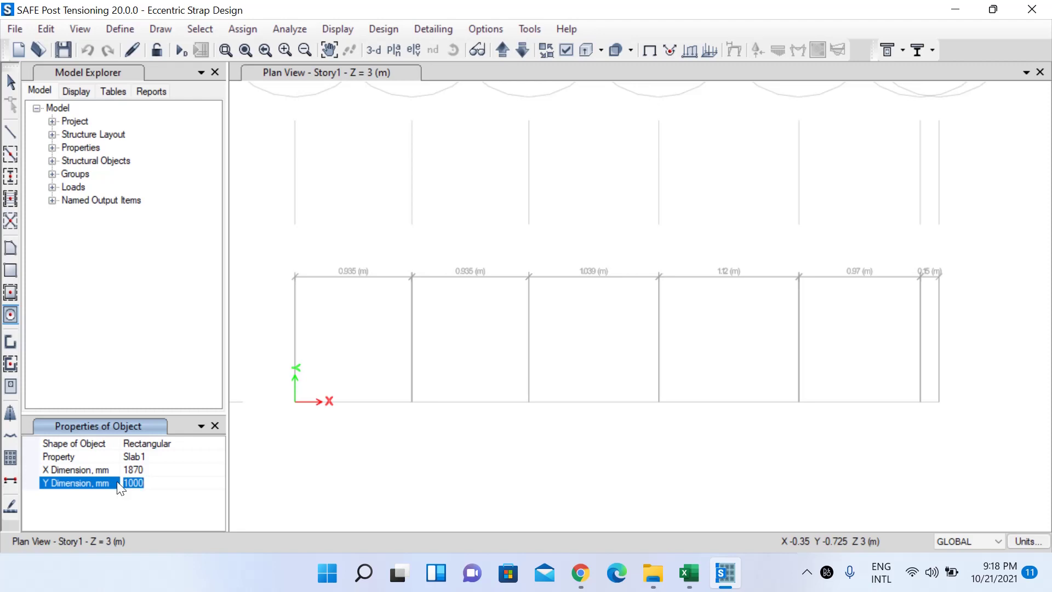
{"action": "type", "text": "2250"}
Choose the FootingSlab property and place footing A centred on the baseline at the second grid line, 0.935 m from the origin
{"action": "left_click", "coordinate": [183, 455]}
{"action": "left_click", "coordinate": [217, 457]}
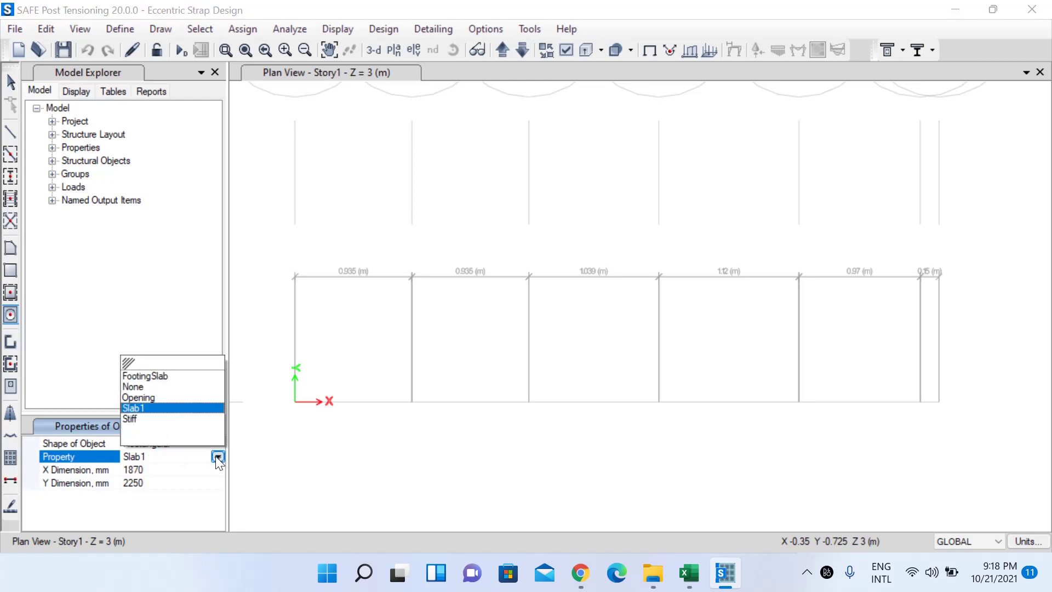
{"action": "left_click", "coordinate": [150, 375]}
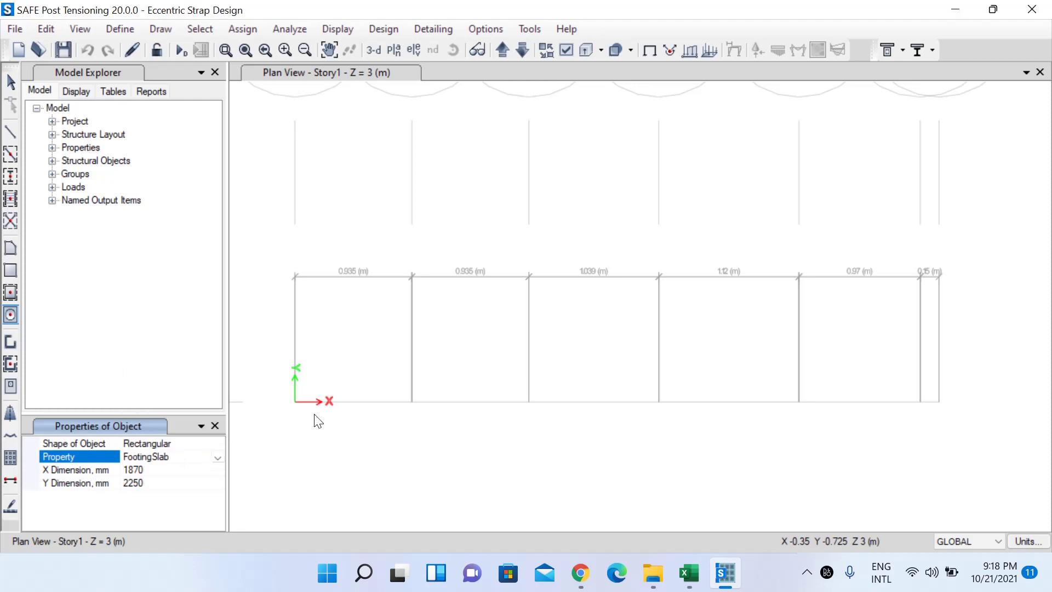
{"action": "left_click", "coordinate": [411, 402]}
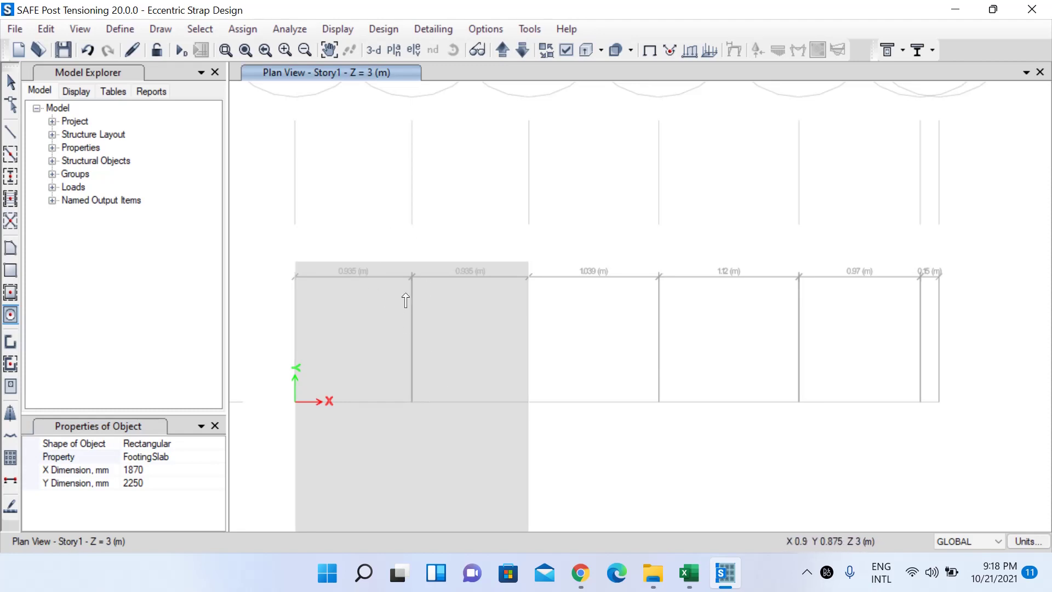
{"action": "scroll", "coordinate": [399, 357], "scroll_direction": "down", "scroll_amount": 3}
{"action": "scroll", "coordinate": [401, 364], "scroll_direction": "up", "scroll_amount": 3}
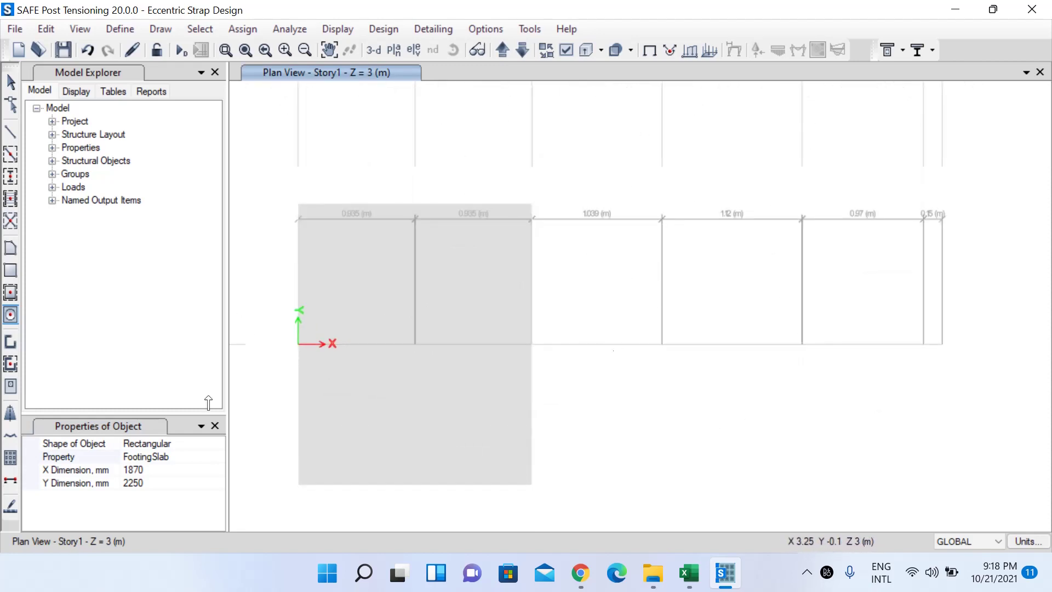
Set the X dimension to 2240 mm and place footing B centred on the baseline at the grid line between the 1.12 m and 0.97 m bays
{"action": "left_click", "coordinate": [181, 468]}
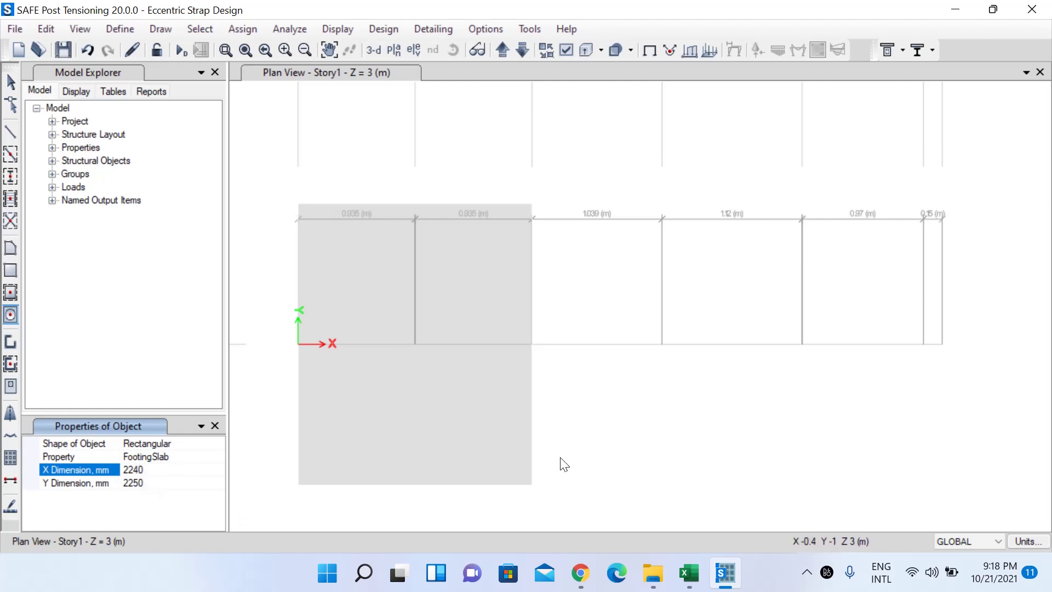
{"action": "left_click", "coordinate": [802, 345]}
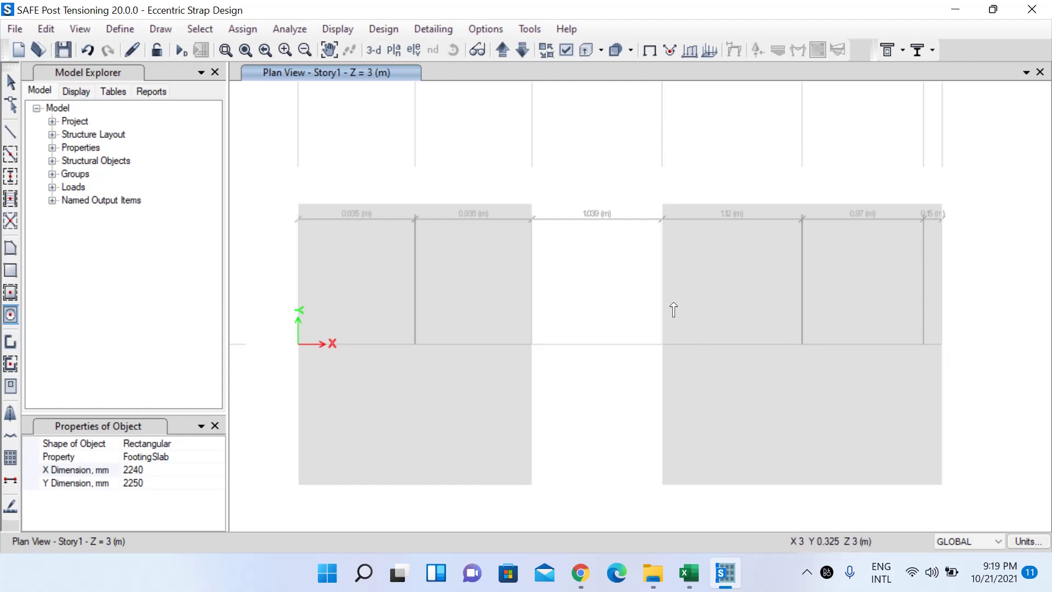
{"action": "left_click", "coordinate": [214, 426]}
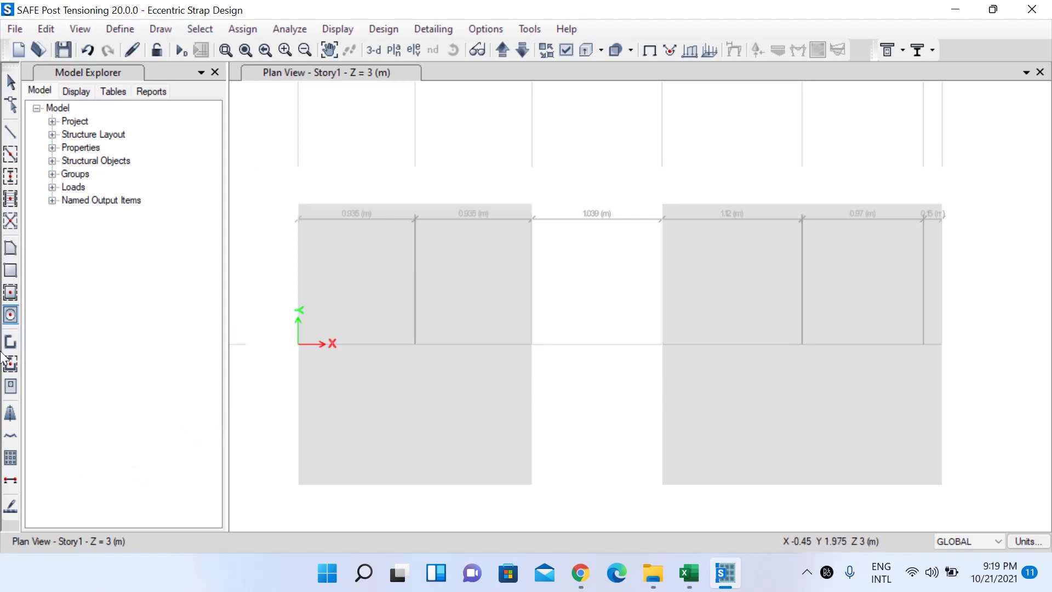
Start a rectangular area around a point with the Stiff property, X dimension 300 mm and Y dimension 300 mm
{"action": "left_click", "coordinate": [10, 314]}
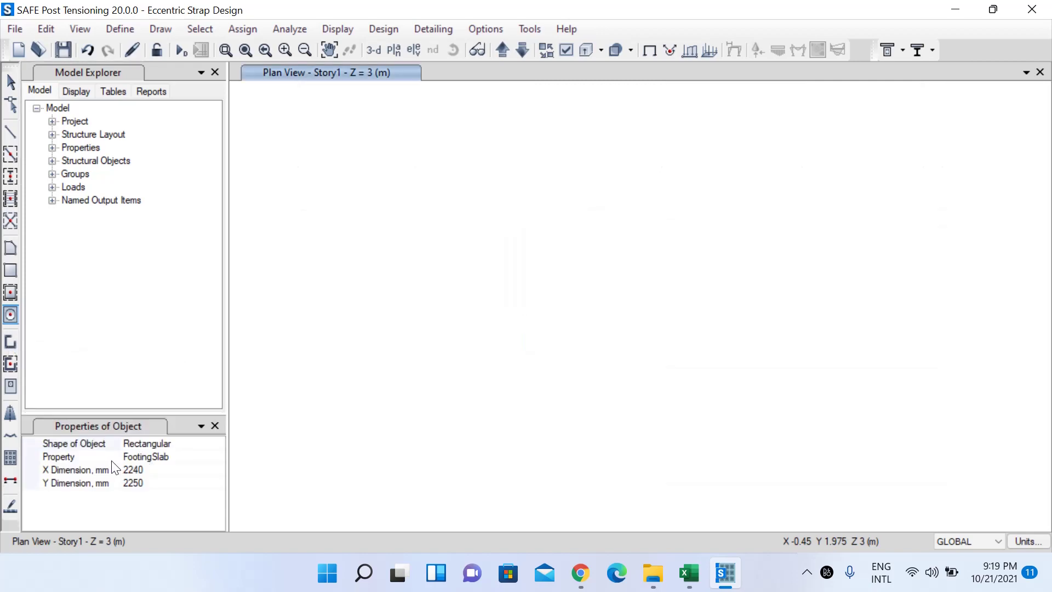
{"action": "left_click", "coordinate": [200, 456]}
{"action": "left_click", "coordinate": [218, 458]}
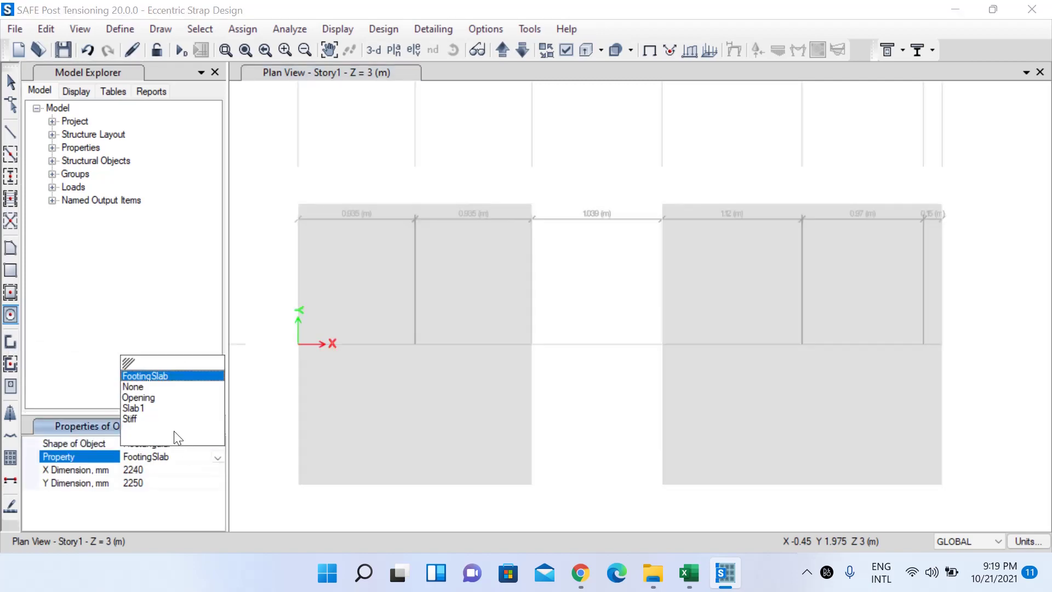
{"action": "left_click", "coordinate": [149, 421]}
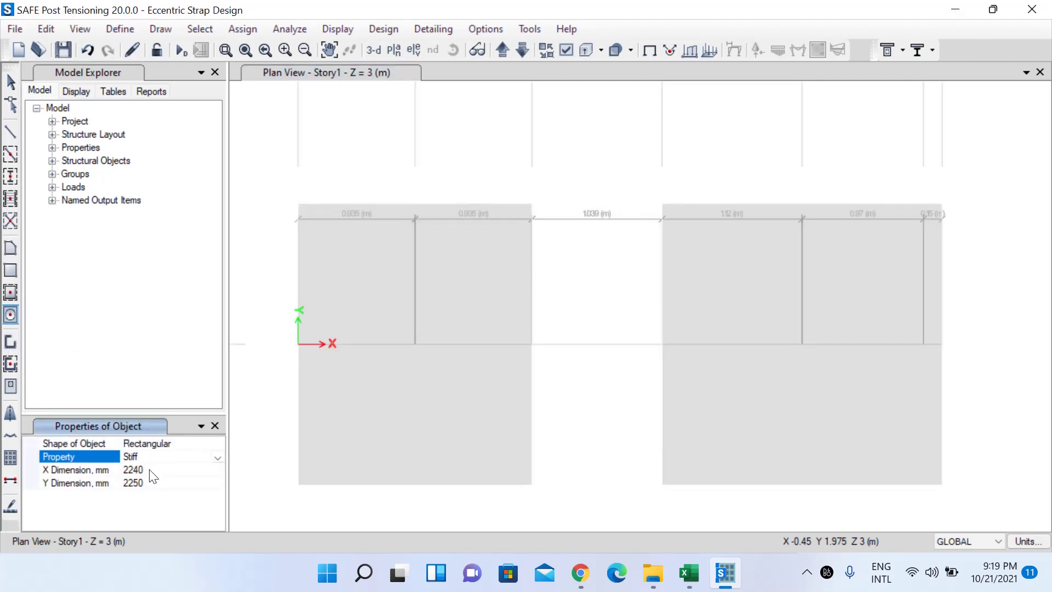
{"action": "left_click", "coordinate": [153, 470]}
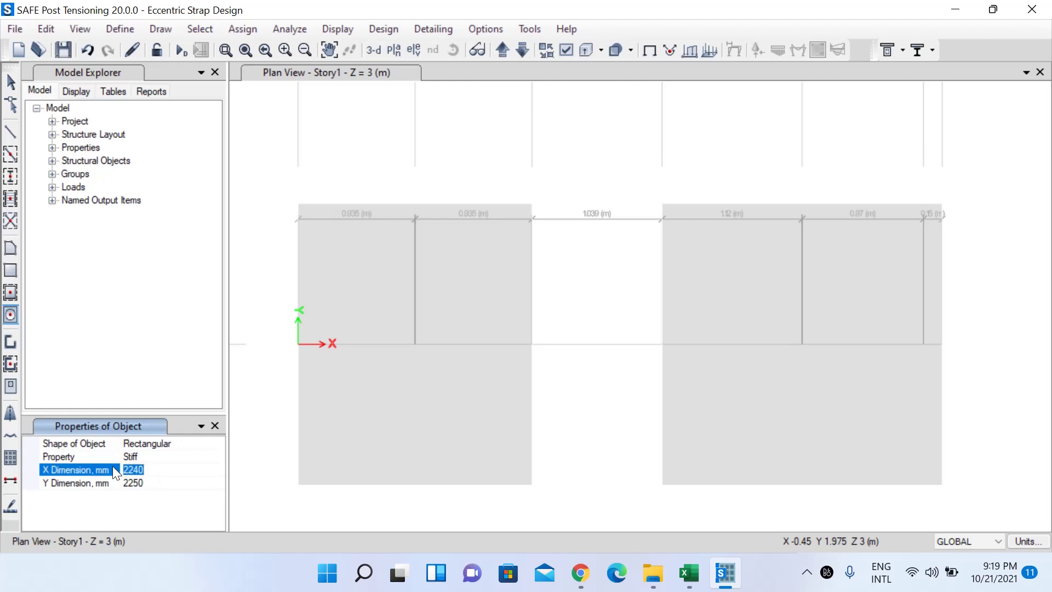
{"action": "left_click", "coordinate": [149, 485]}
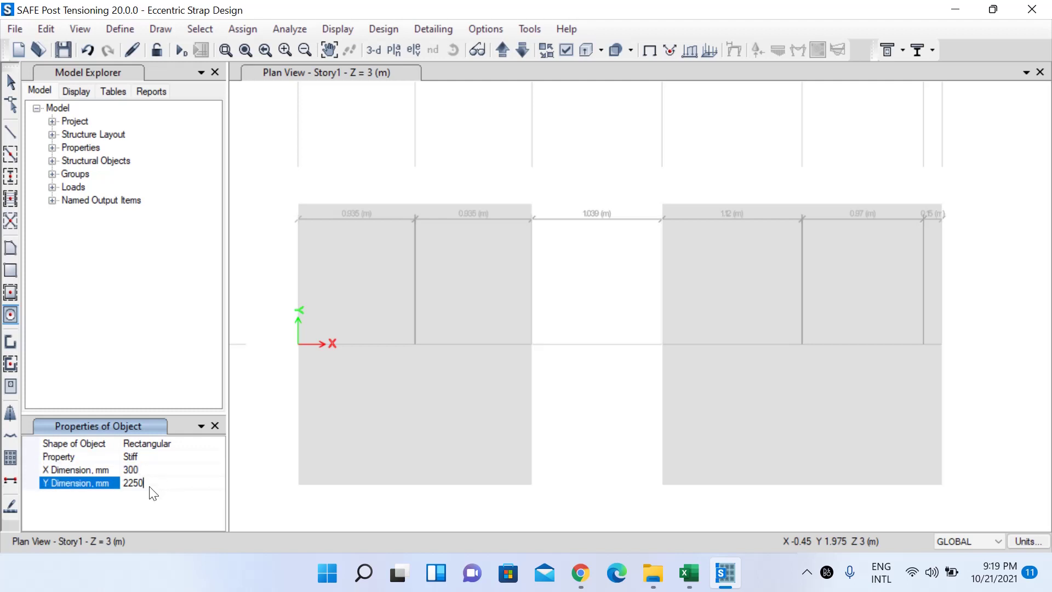
{"action": "key", "text": "BackSpace"}
{"action": "key", "text": "BackSpace"}
{"action": "key", "text": "BackSpace"}
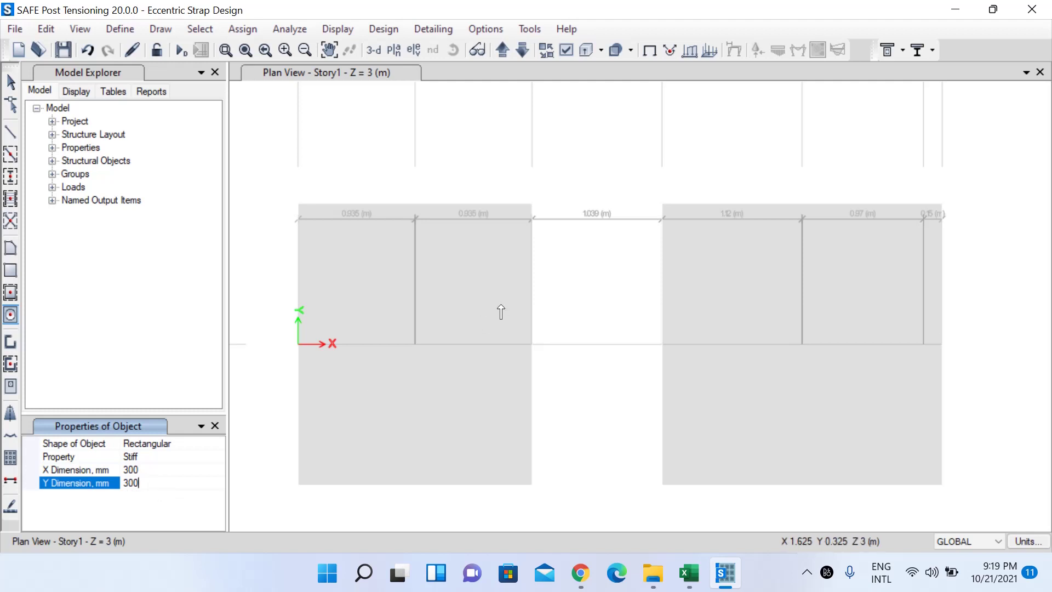
Place the stiff areas on the baseline at footing A's centre grid line and at the grid line 0.15 m from footing B's outer edge
{"action": "left_click", "coordinate": [414, 345]}
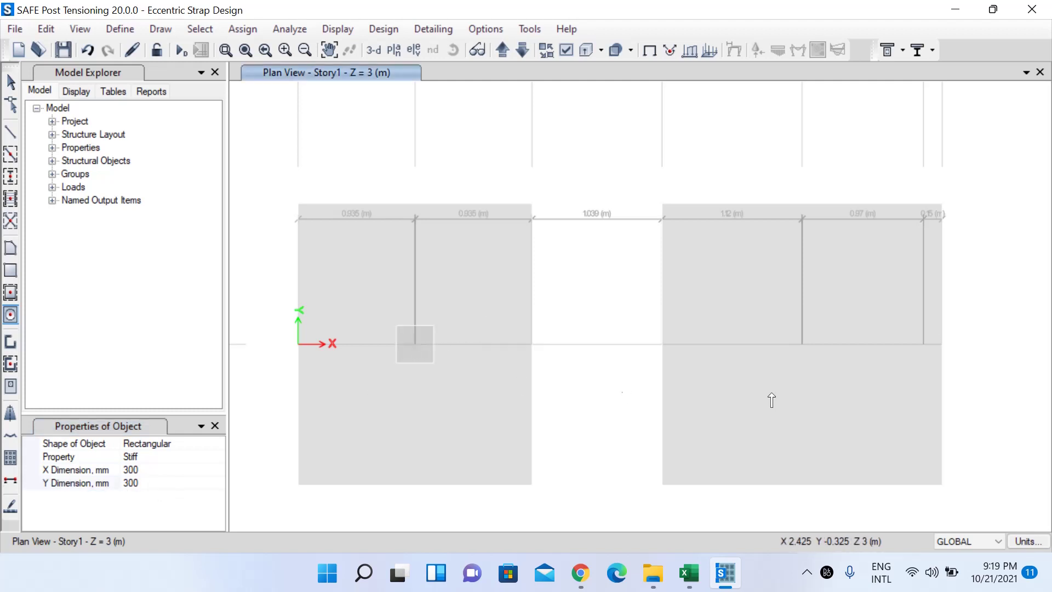
{"action": "left_click", "coordinate": [922, 344]}
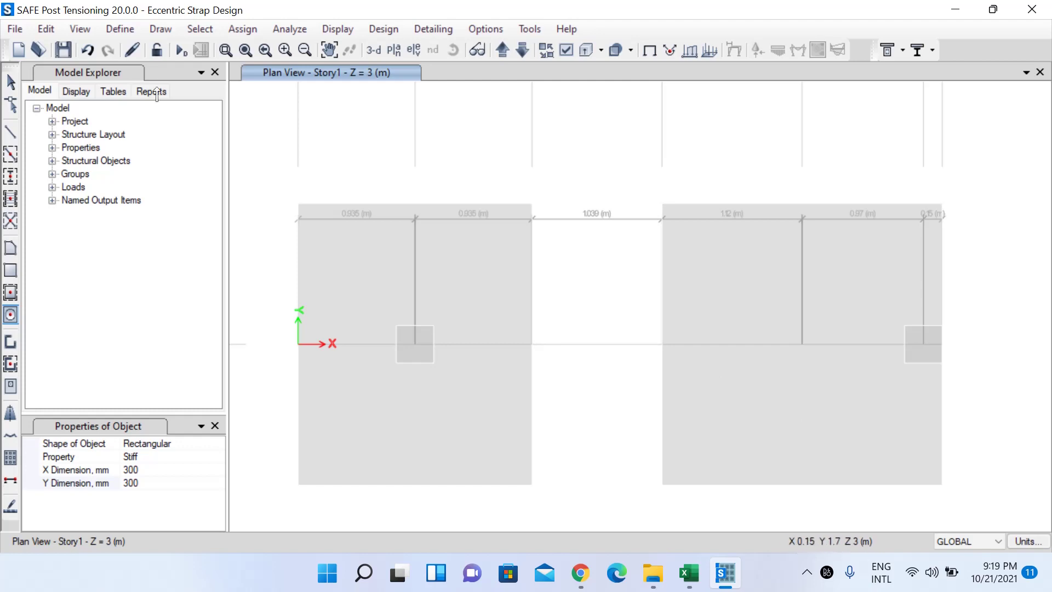
{"action": "left_click", "coordinate": [9, 83]}
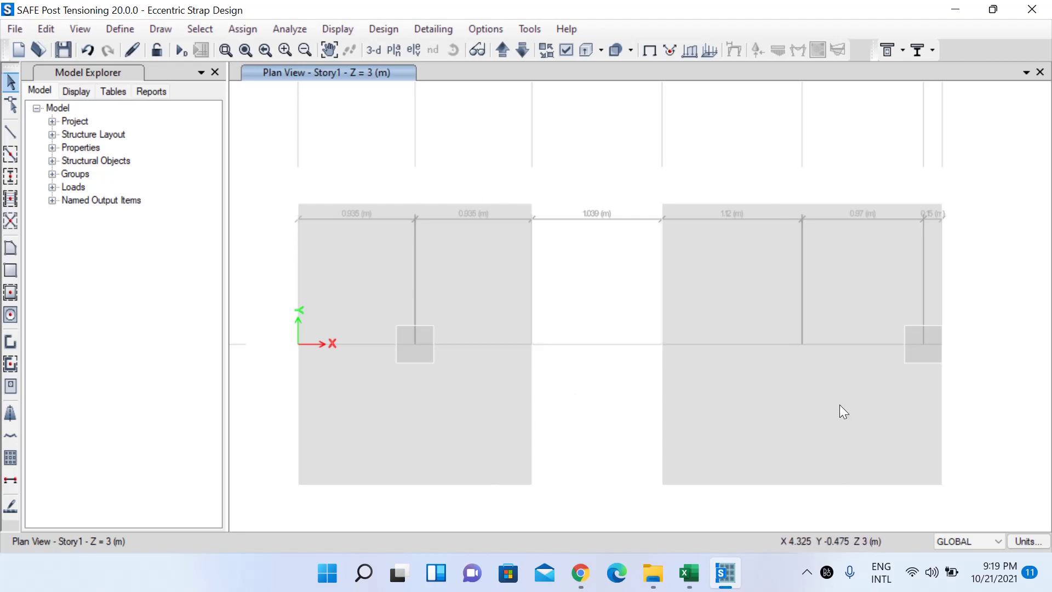
Select both footing slabs and assign them the SoilSupport area spring
{"action": "left_click", "coordinate": [451, 288]}
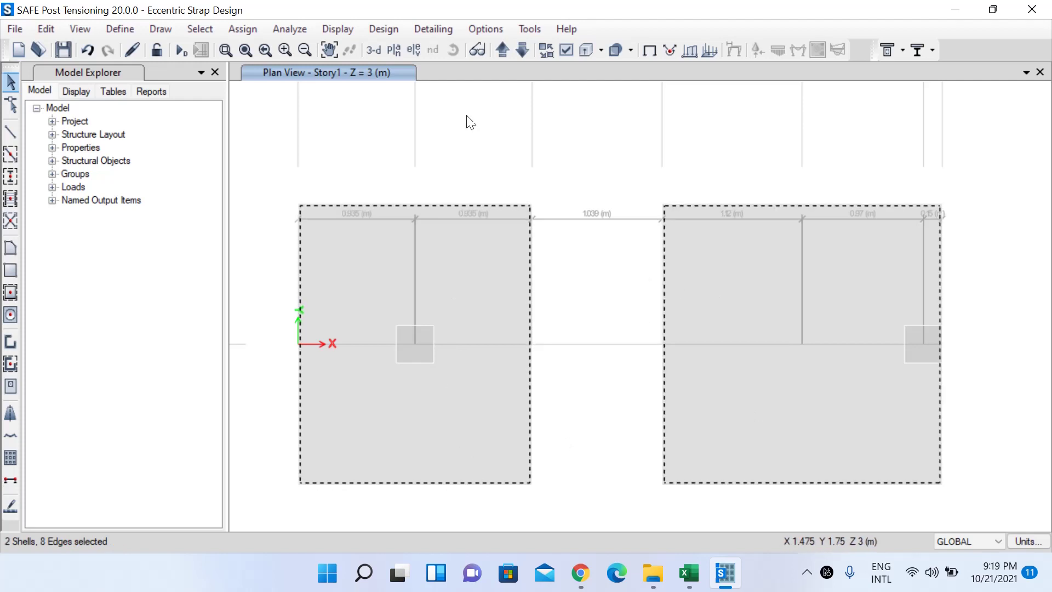
{"action": "left_click", "coordinate": [260, 29]}
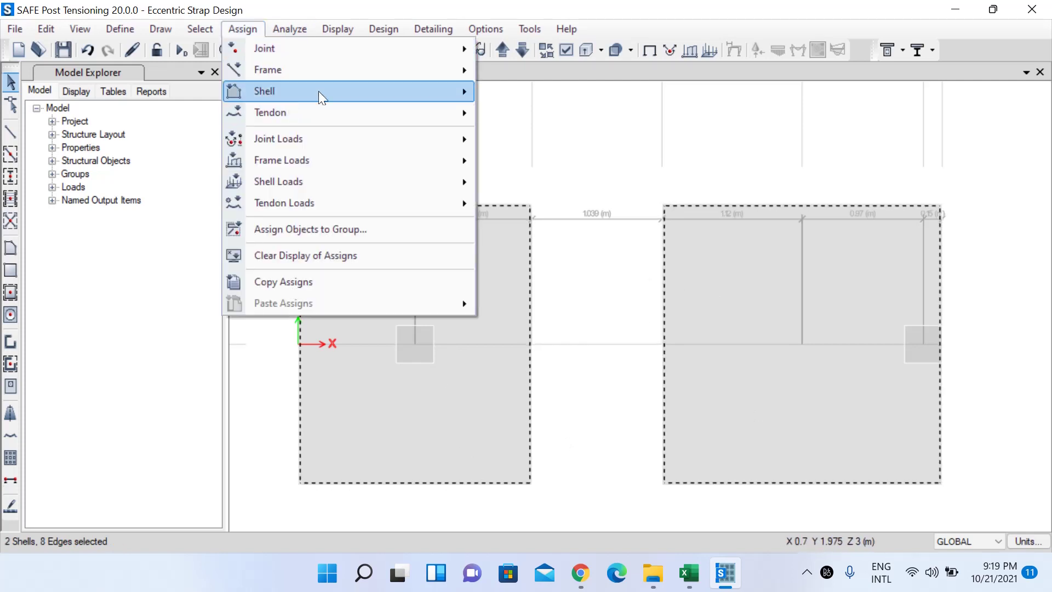
{"action": "mouse_move", "coordinate": [362, 90]}
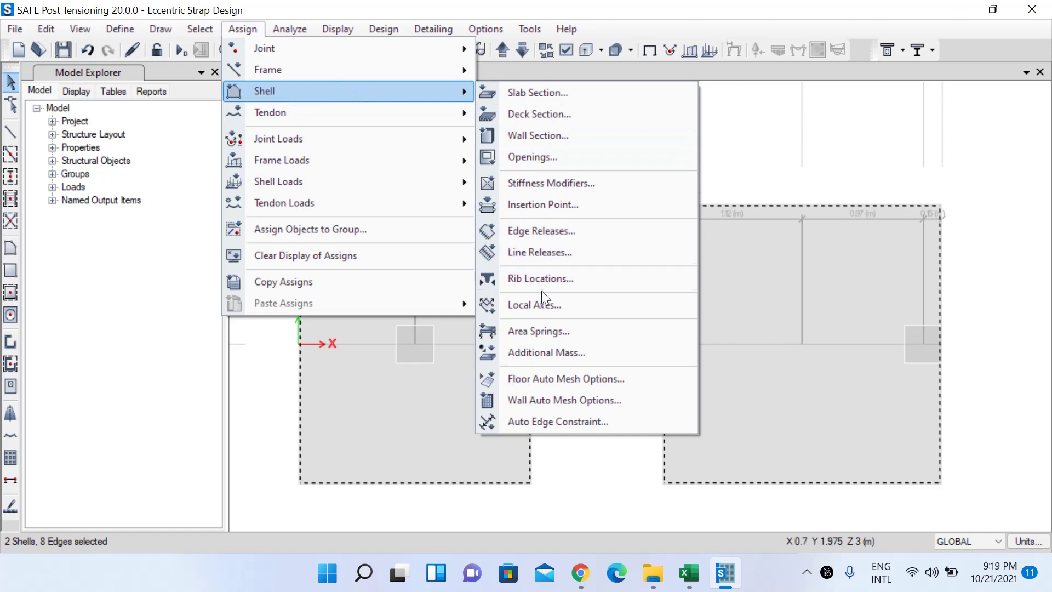
{"action": "left_click", "coordinate": [537, 328]}
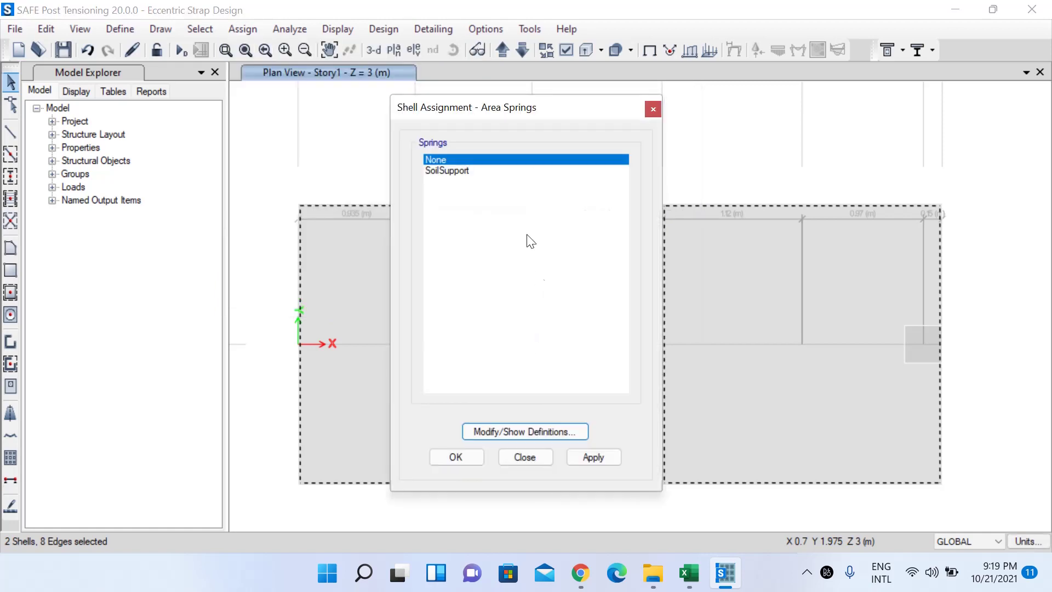
{"action": "left_click", "coordinate": [453, 172]}
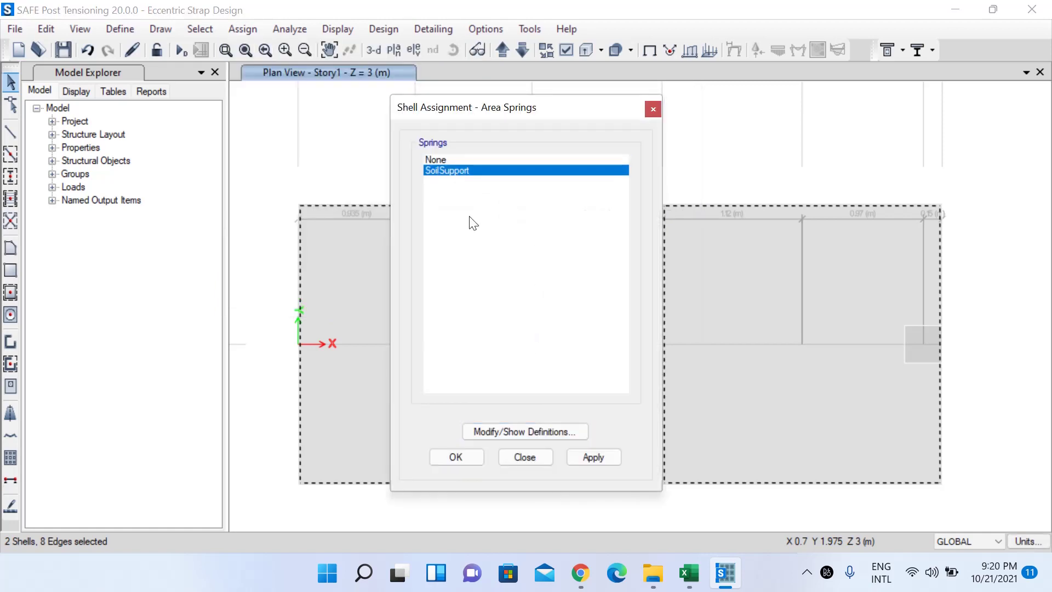
{"action": "left_click", "coordinate": [456, 457]}
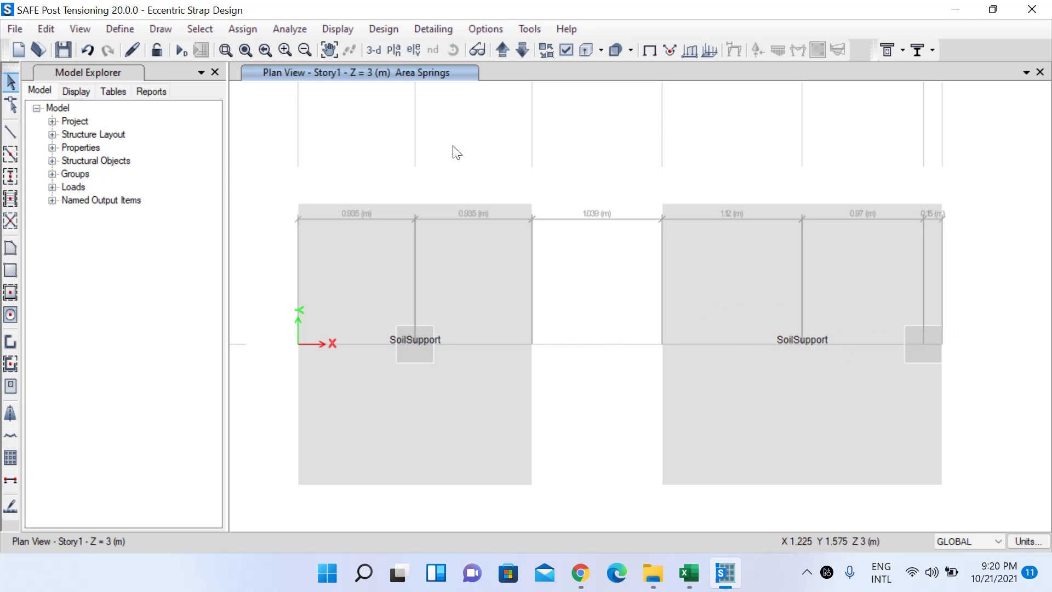
{"action": "left_click", "coordinate": [247, 30]}
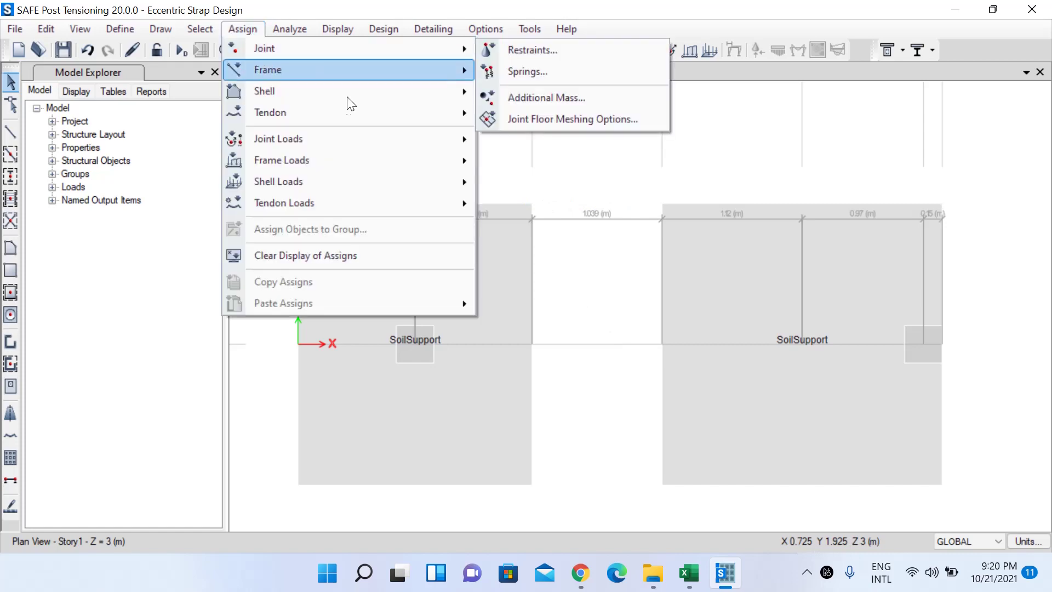
{"action": "mouse_move", "coordinate": [363, 138]}
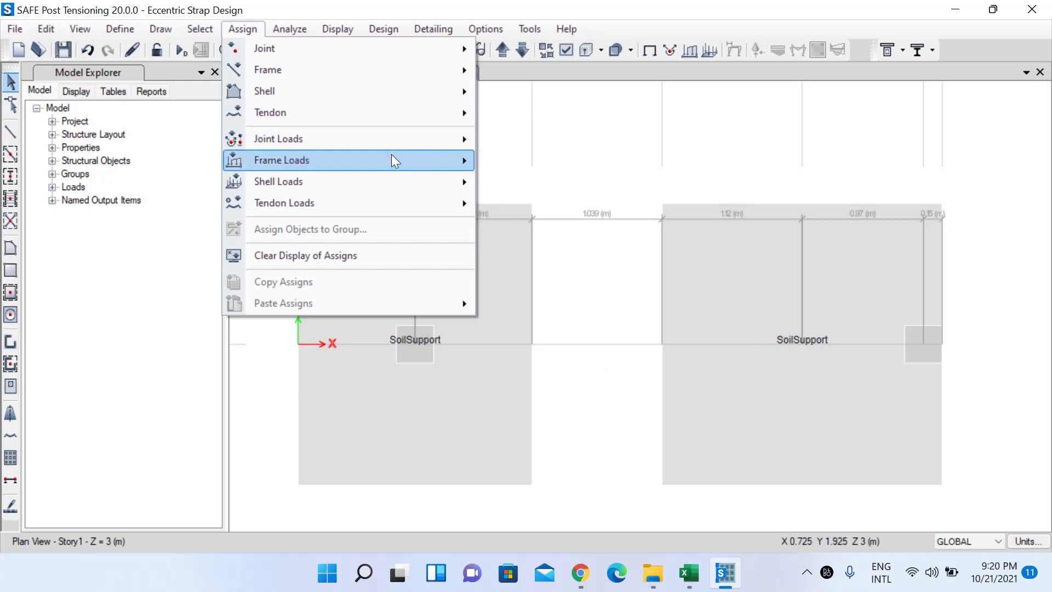
{"action": "key", "text": "Escape"}
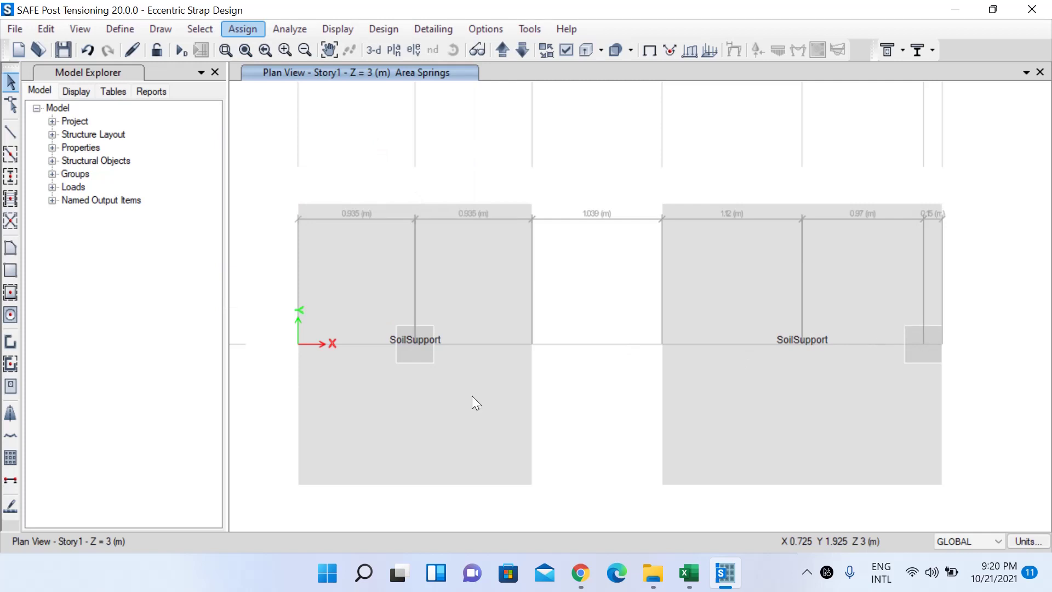
Clear the displayed area spring assignments from the plan view
{"action": "scroll", "coordinate": [396, 322], "scroll_direction": "up", "scroll_amount": 6}
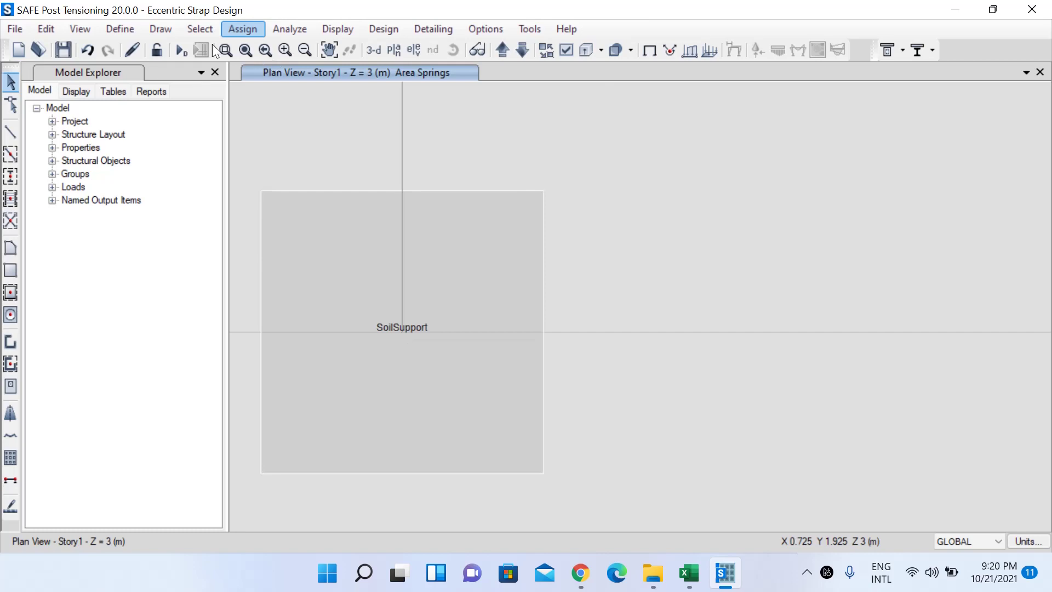
{"action": "left_click", "coordinate": [248, 31]}
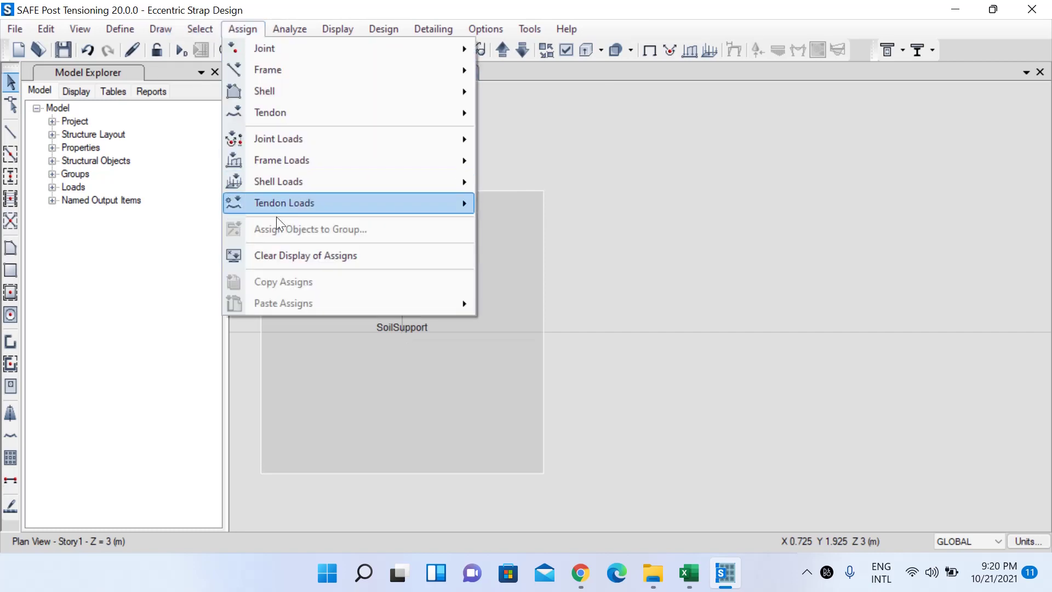
{"action": "left_click", "coordinate": [291, 255]}
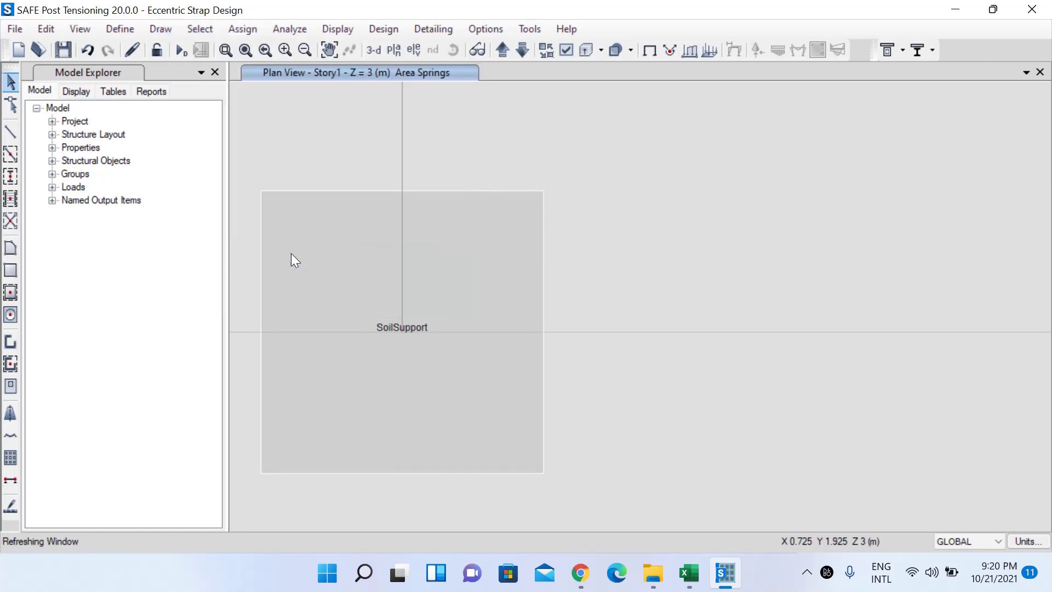
Try to select a joint at the centre of footing A's stiff column area, then clear the selection
{"action": "left_click", "coordinate": [153, 28]}
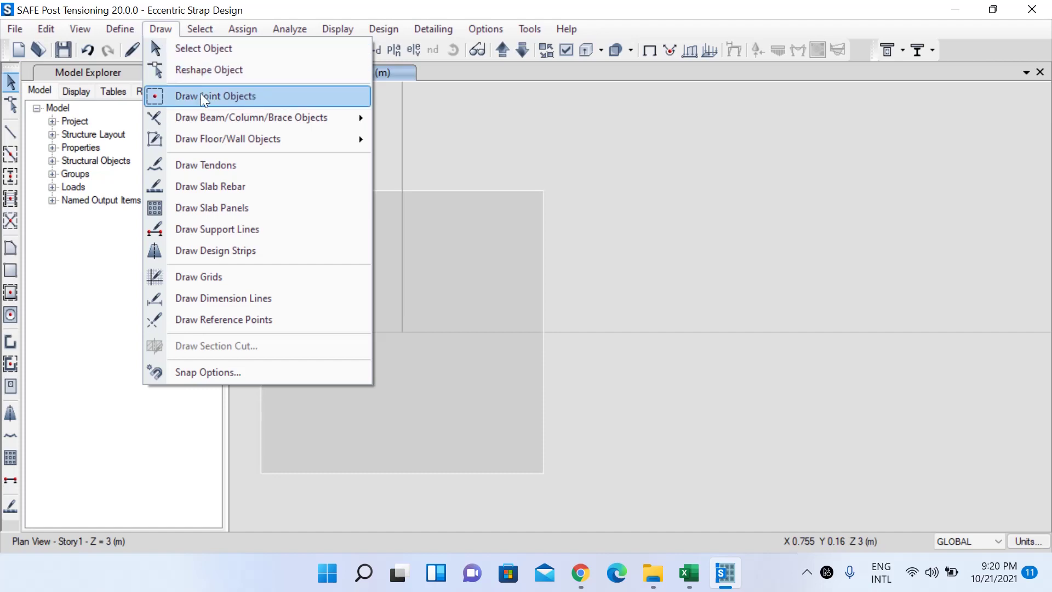
{"action": "key", "text": "Escape"}
{"action": "key", "text": "Escape"}
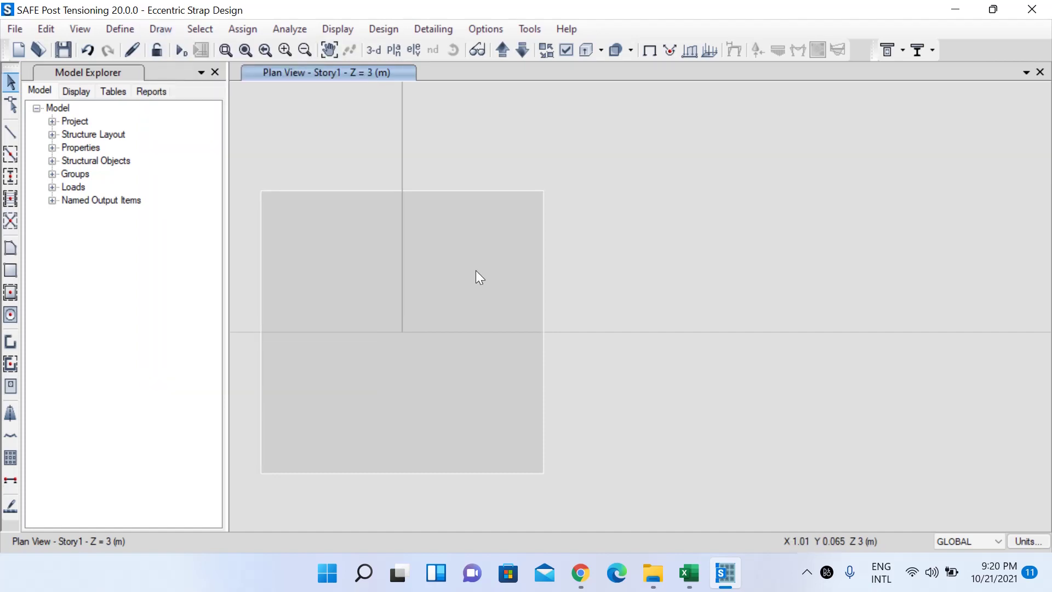
{"action": "left_click", "coordinate": [476, 270]}
{"action": "left_click", "coordinate": [401, 332]}
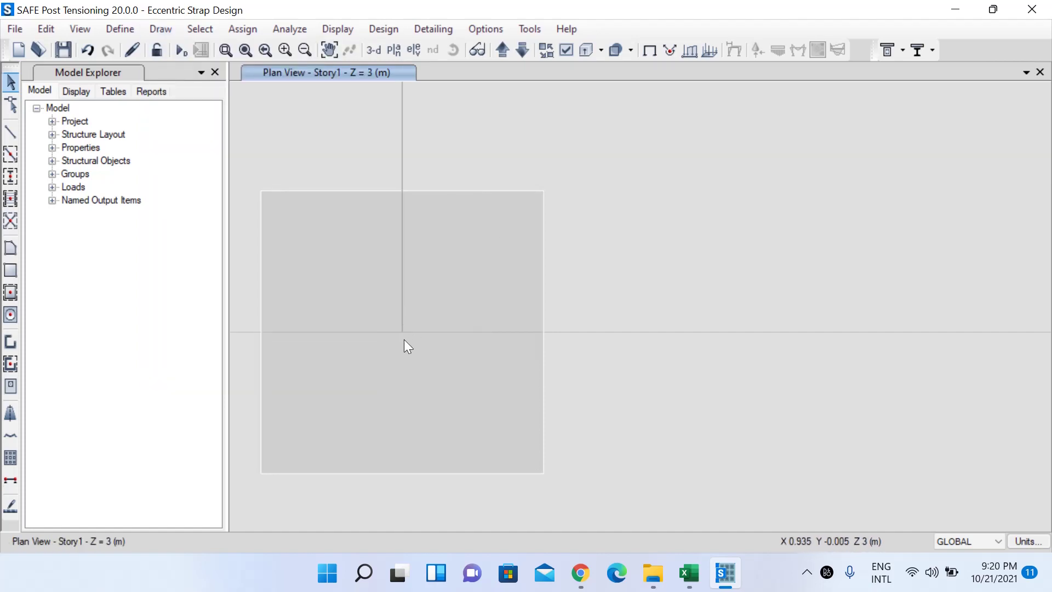
{"action": "left_click", "coordinate": [403, 330]}
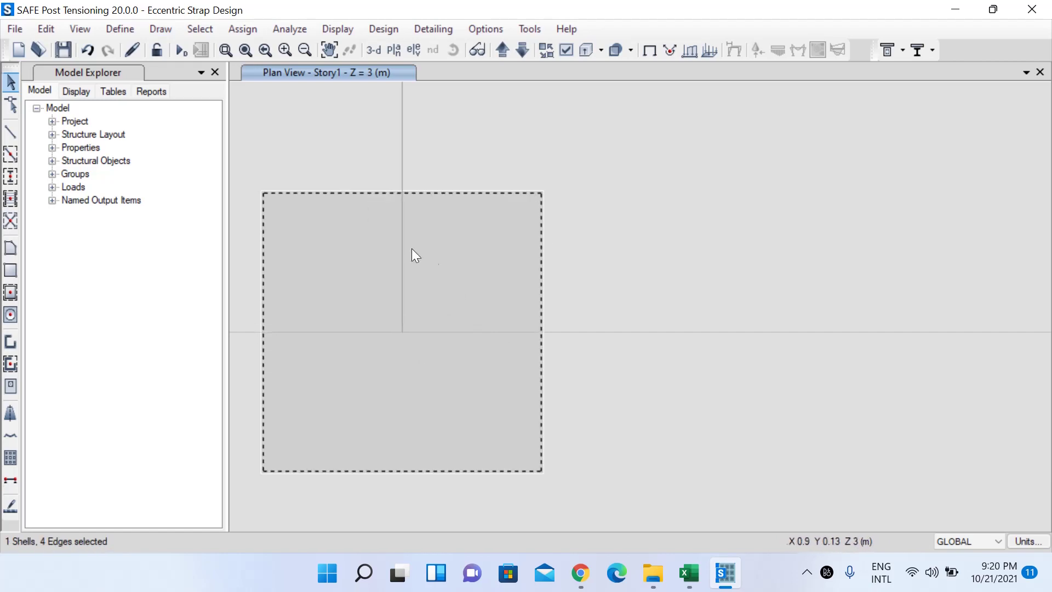
{"action": "left_click", "coordinate": [450, 143]}
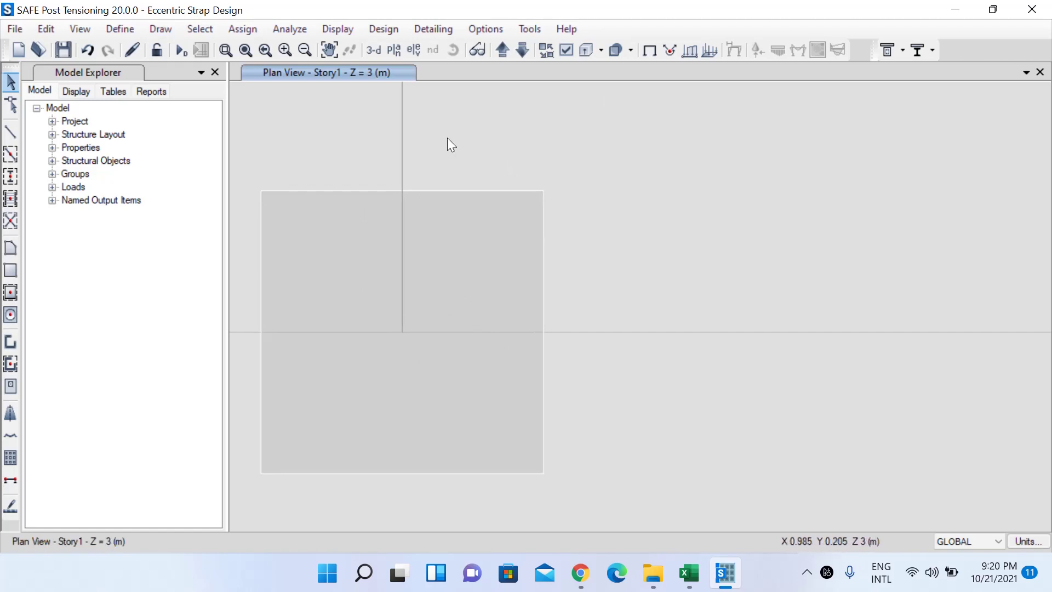
Draw joint objects with zero plan offsets at the centres of both stiff column areas, starting at grid point B1
{"action": "left_click", "coordinate": [169, 28]}
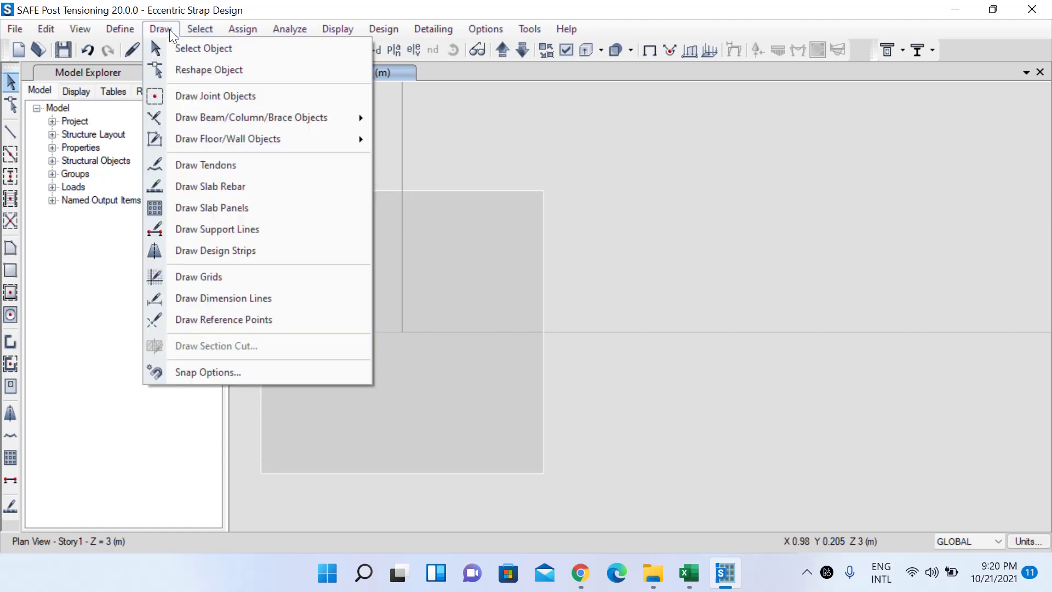
{"action": "left_click", "coordinate": [194, 91]}
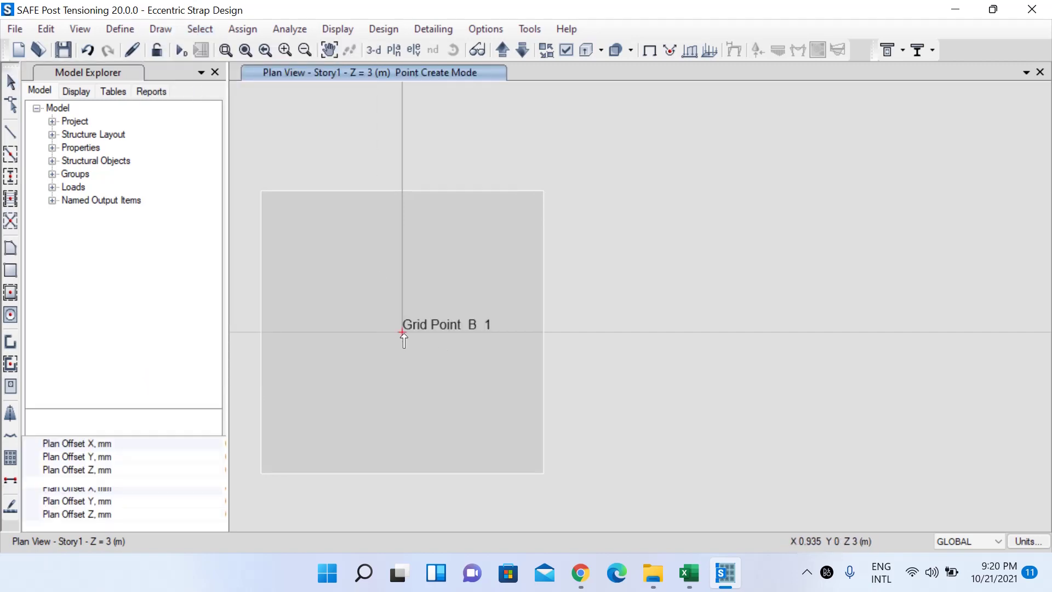
{"action": "left_click", "coordinate": [402, 332]}
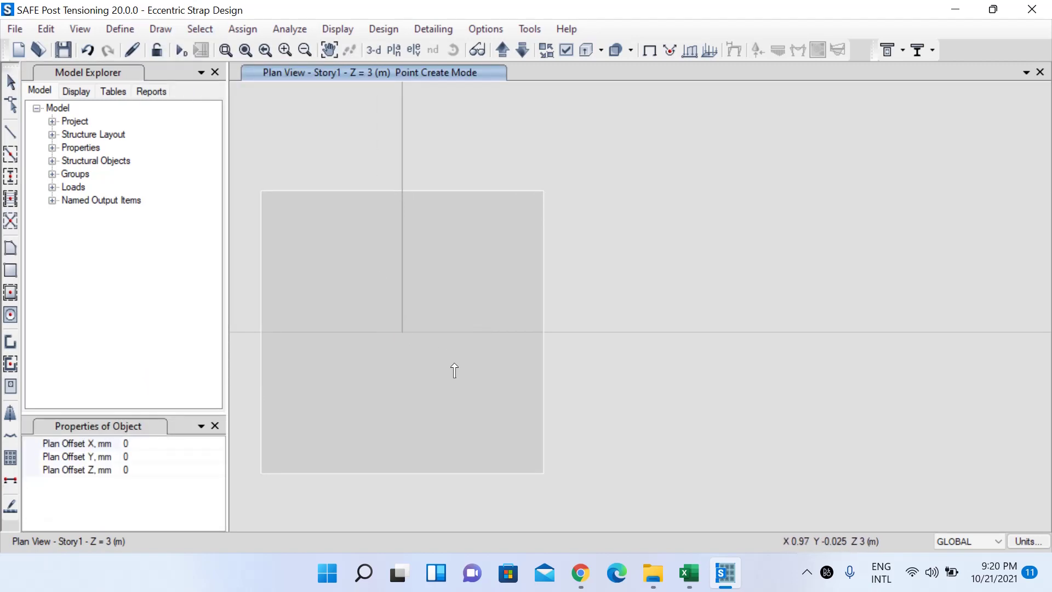
{"action": "scroll", "coordinate": [372, 381], "scroll_direction": "down", "scroll_amount": 4}
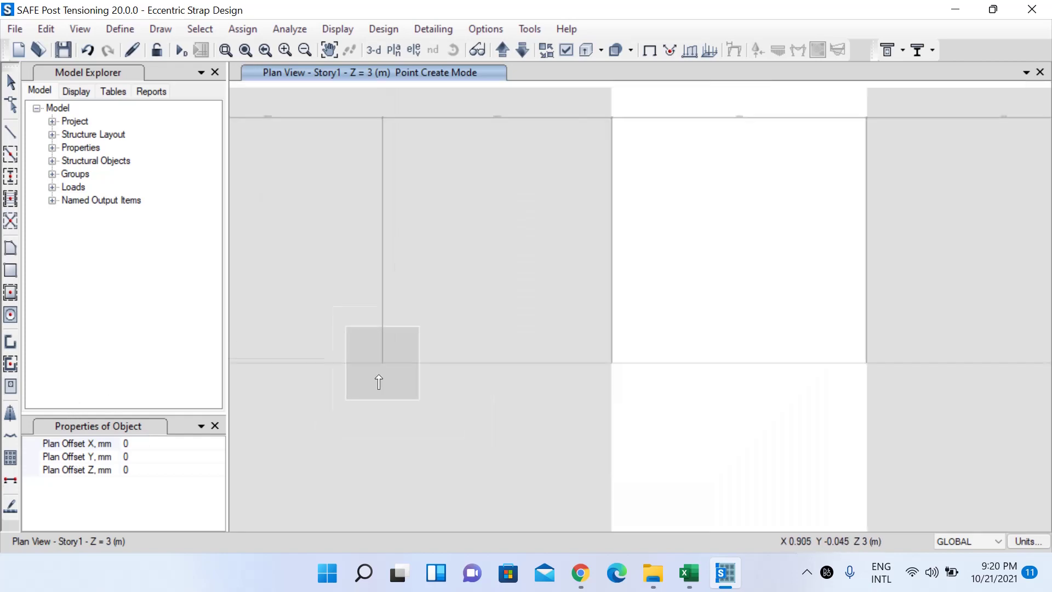
{"action": "scroll", "coordinate": [642, 381], "scroll_direction": "up", "scroll_amount": 3}
{"action": "scroll", "coordinate": [638, 365], "scroll_direction": "up", "scroll_amount": 2}
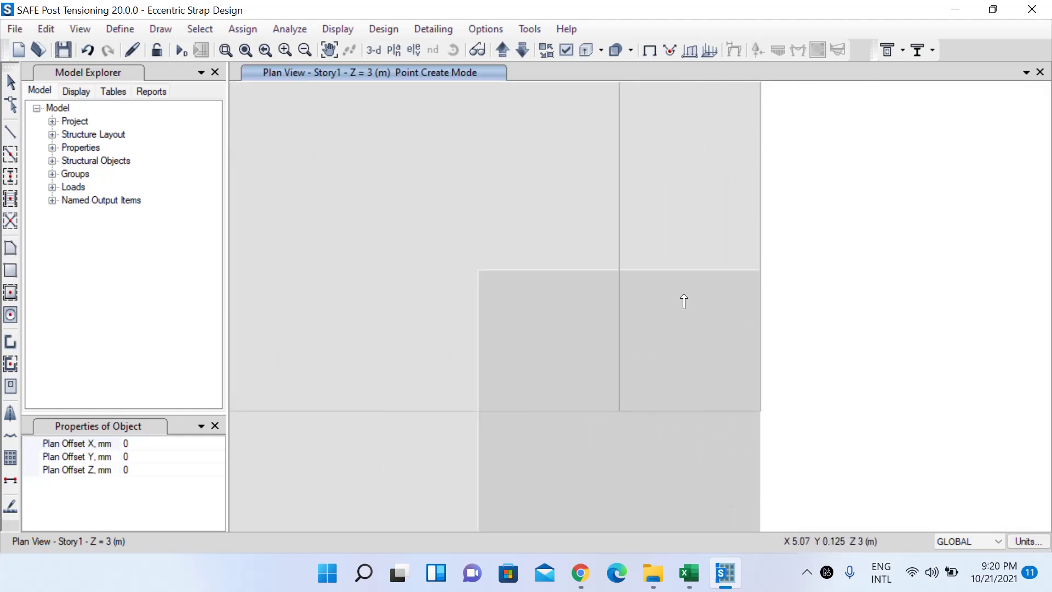
{"action": "key", "text": "Escape"}
Switch the graphics mode to Standard Graphics with both footings in view
{"action": "scroll", "coordinate": [756, 244], "scroll_direction": "down", "scroll_amount": 4}
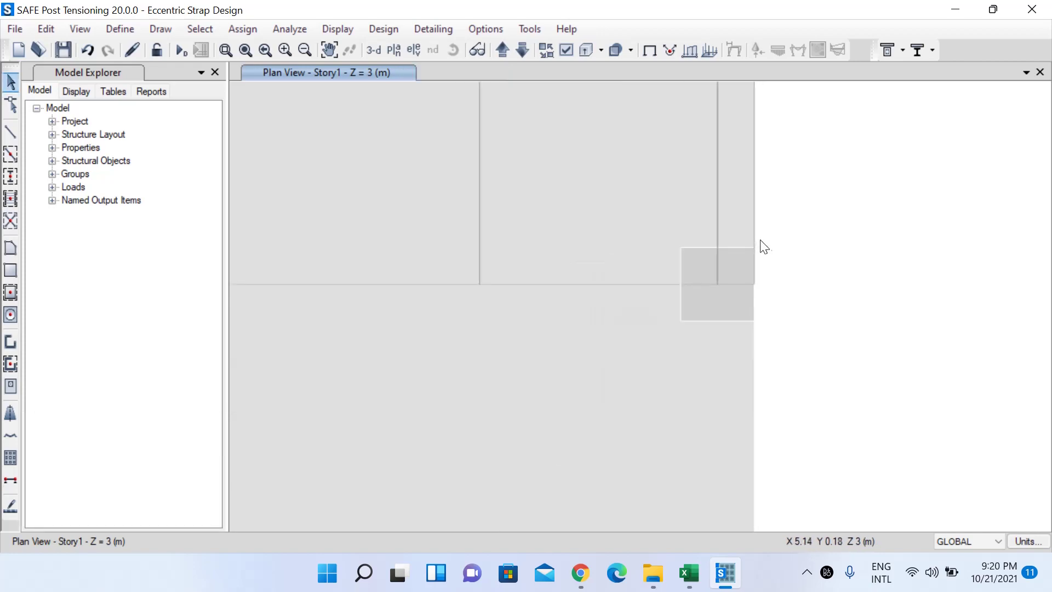
{"action": "scroll", "coordinate": [553, 221], "scroll_direction": "up", "scroll_amount": 2}
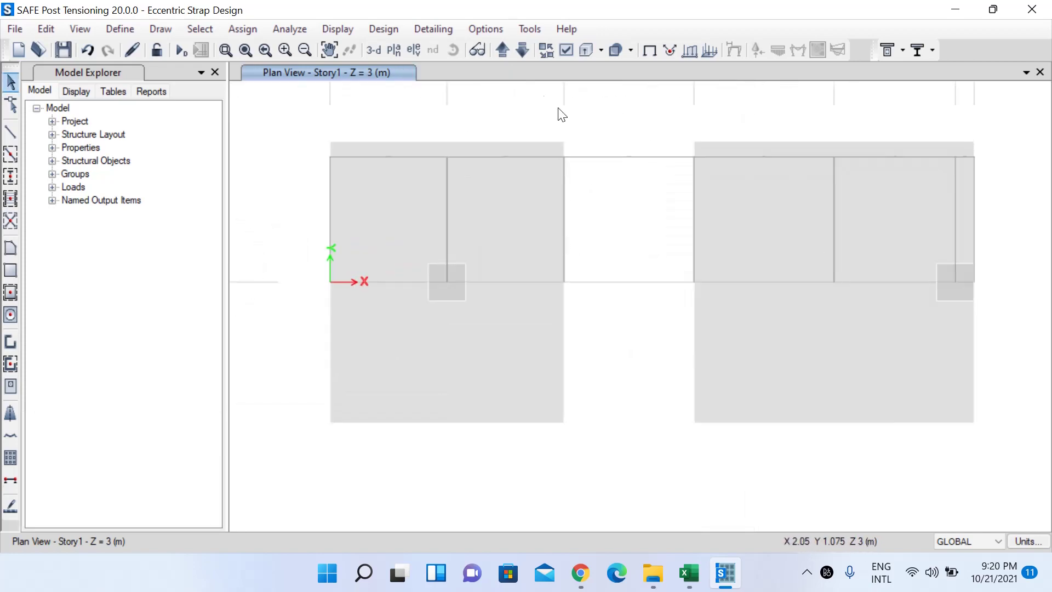
{"action": "left_click", "coordinate": [470, 29]}
{"action": "mouse_move", "coordinate": [706, 197]}
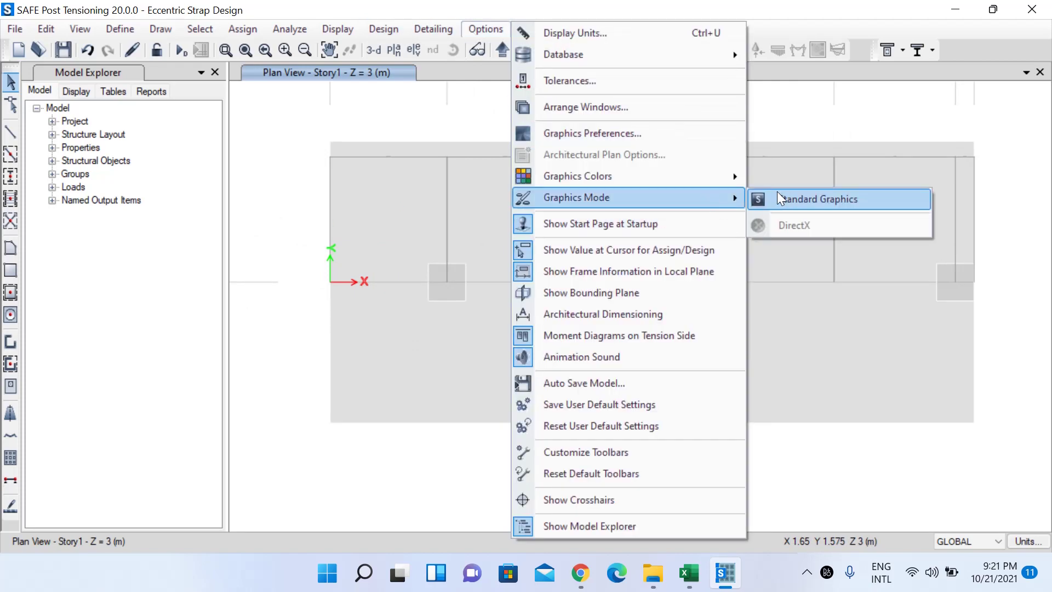
{"action": "left_click", "coordinate": [783, 196]}
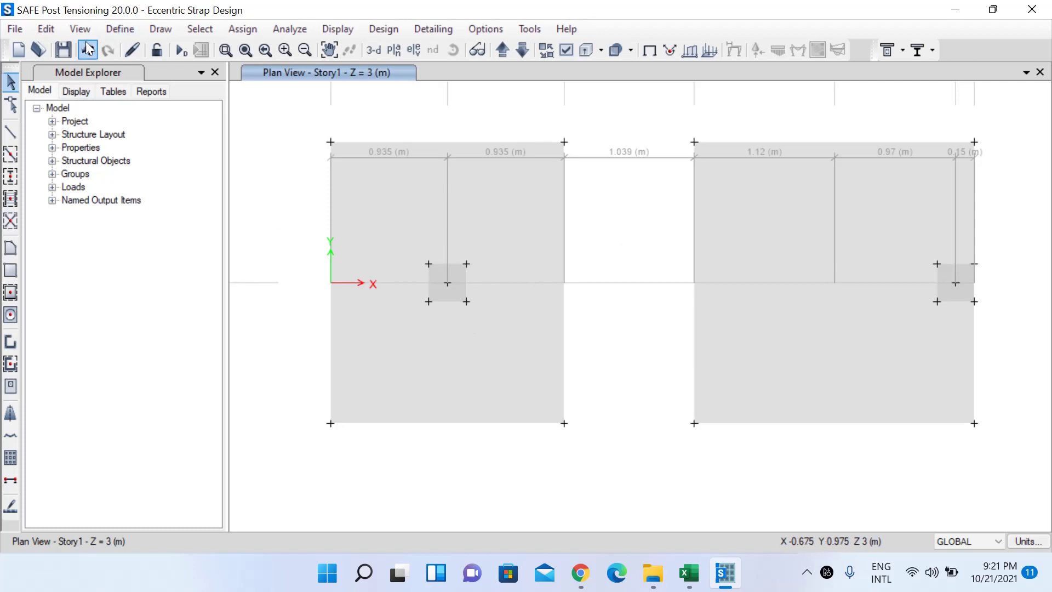
Save the model and look up the service axial loads on columns A and B in the Excel design sheet
{"action": "left_click", "coordinate": [64, 49]}
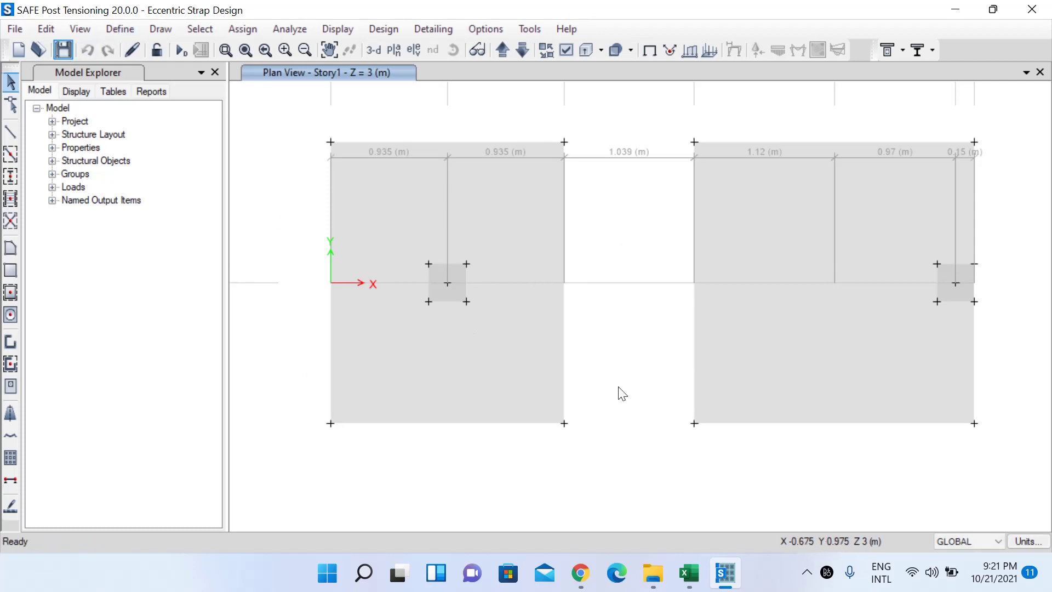
{"action": "left_click", "coordinate": [688, 572]}
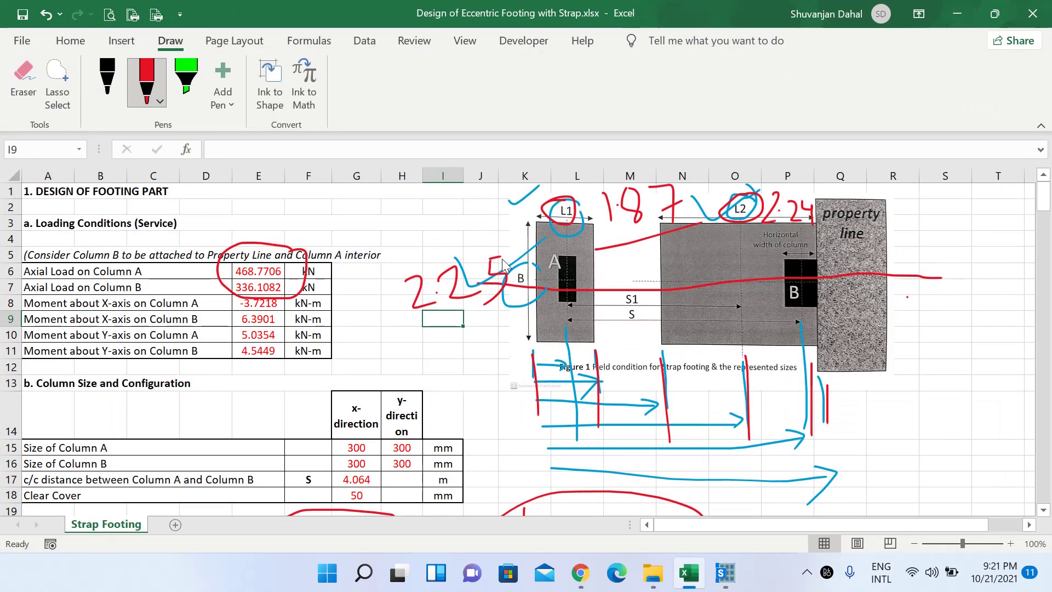
{"action": "left_click_drag", "start_coordinate": [245, 274], "coordinate": [301, 272]}
{"action": "key", "text": "alt+Tab"}
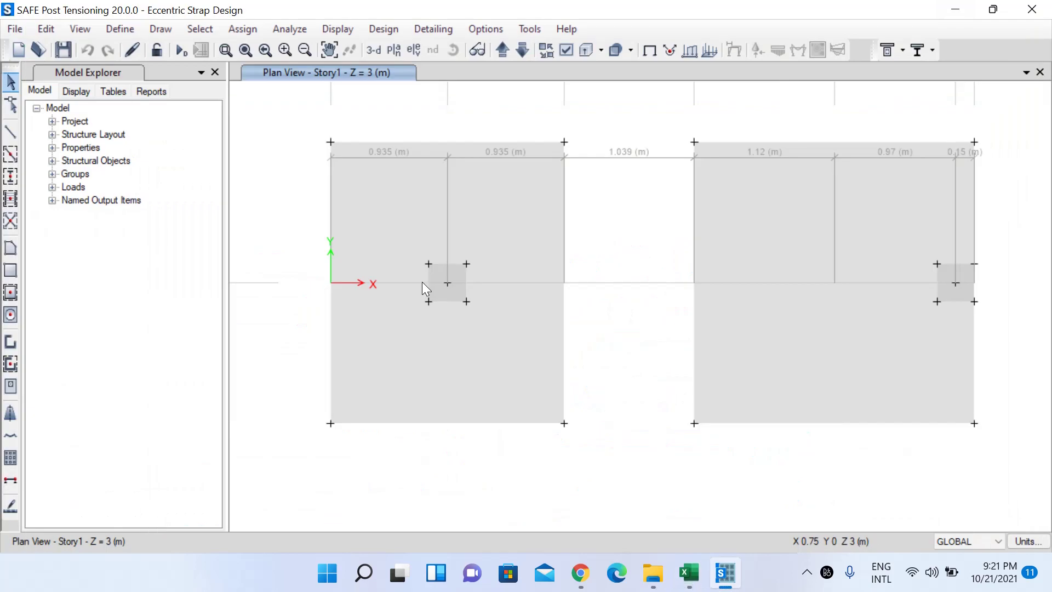
Assign a Total-pattern joint force of -468.7706 kN in Global Z to the joint at column A's centre
{"action": "left_click", "coordinate": [448, 284]}
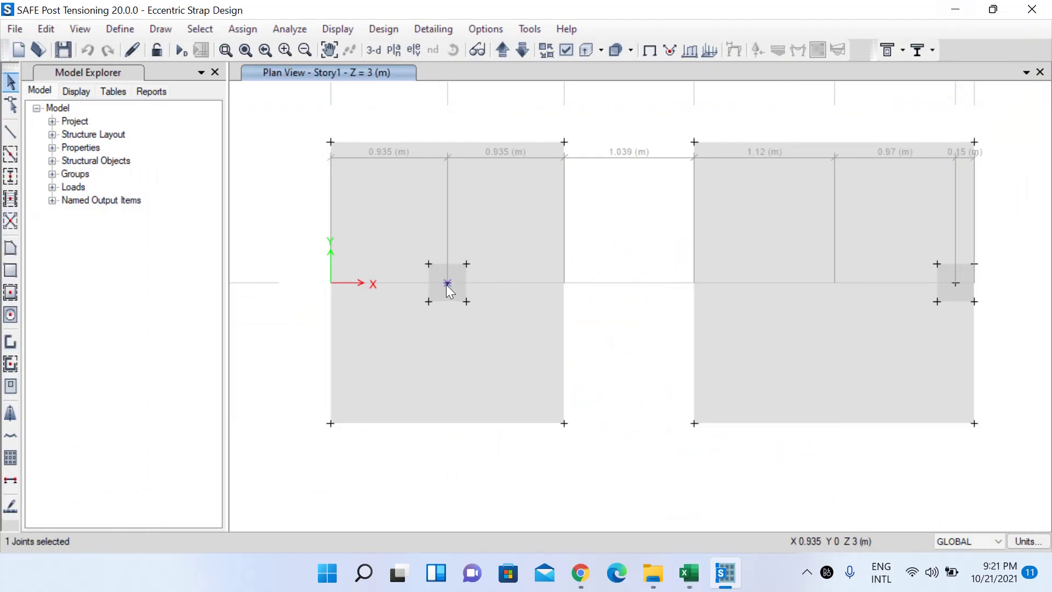
{"action": "left_click", "coordinate": [227, 31]}
{"action": "mouse_move", "coordinate": [339, 49]}
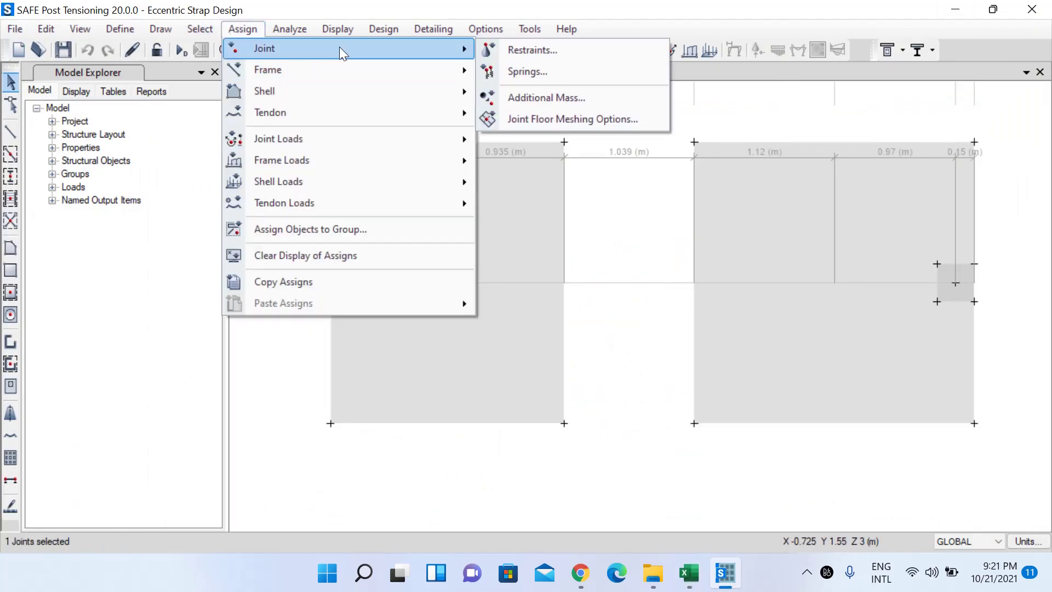
{"action": "mouse_move", "coordinate": [430, 139]}
{"action": "left_click", "coordinate": [515, 143]}
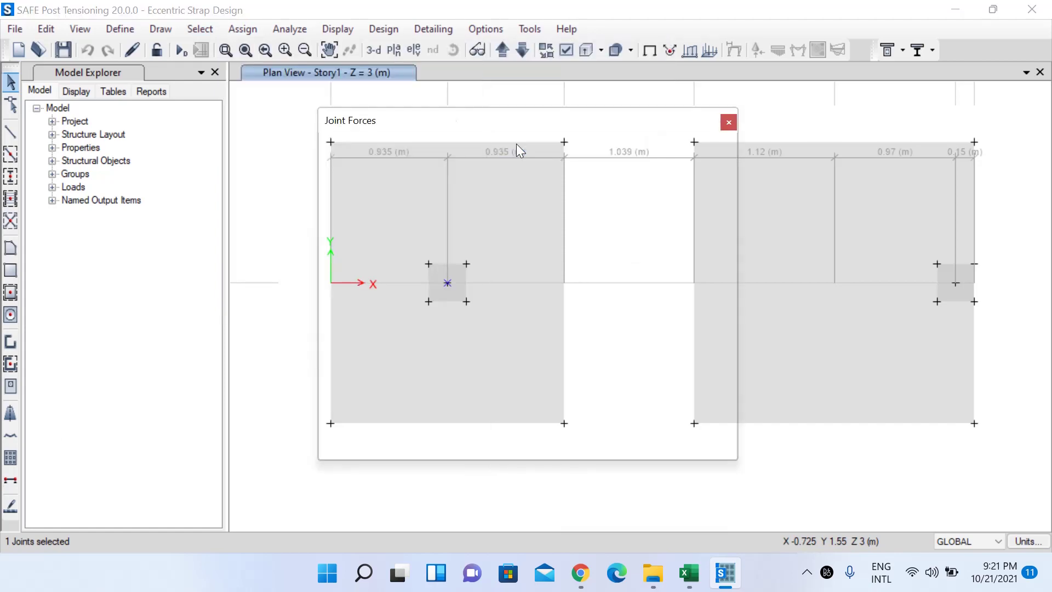
{"action": "left_click_drag", "start_coordinate": [517, 129], "coordinate": [748, 58]}
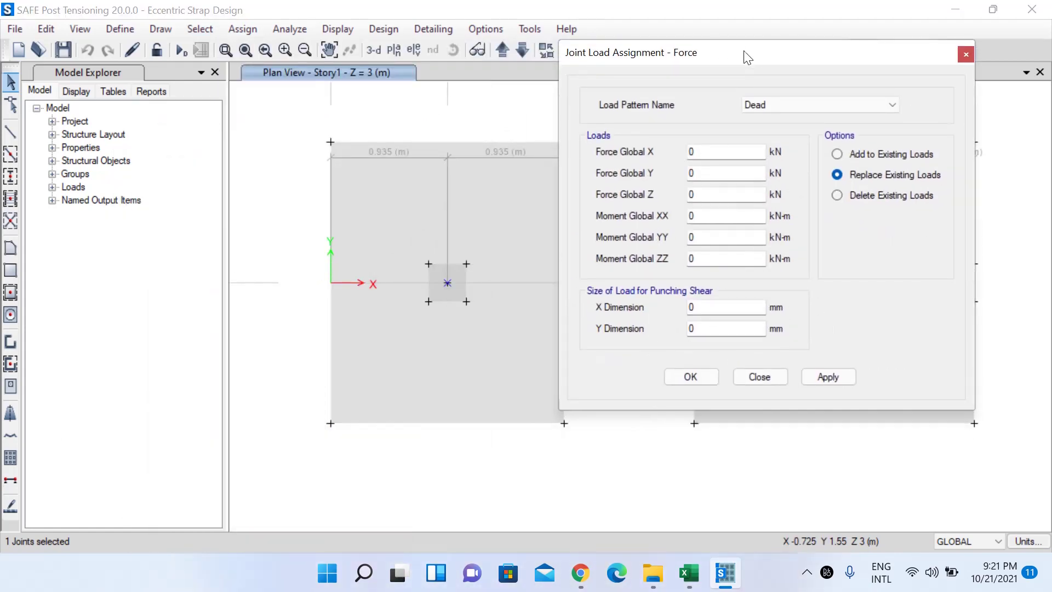
{"action": "left_click", "coordinate": [770, 110]}
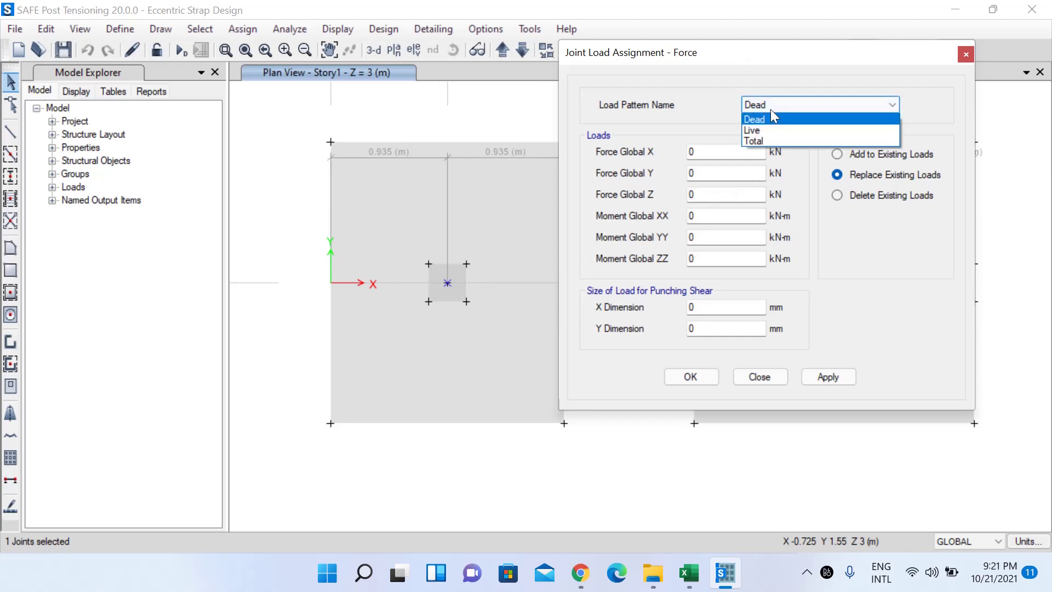
{"action": "left_click", "coordinate": [770, 138]}
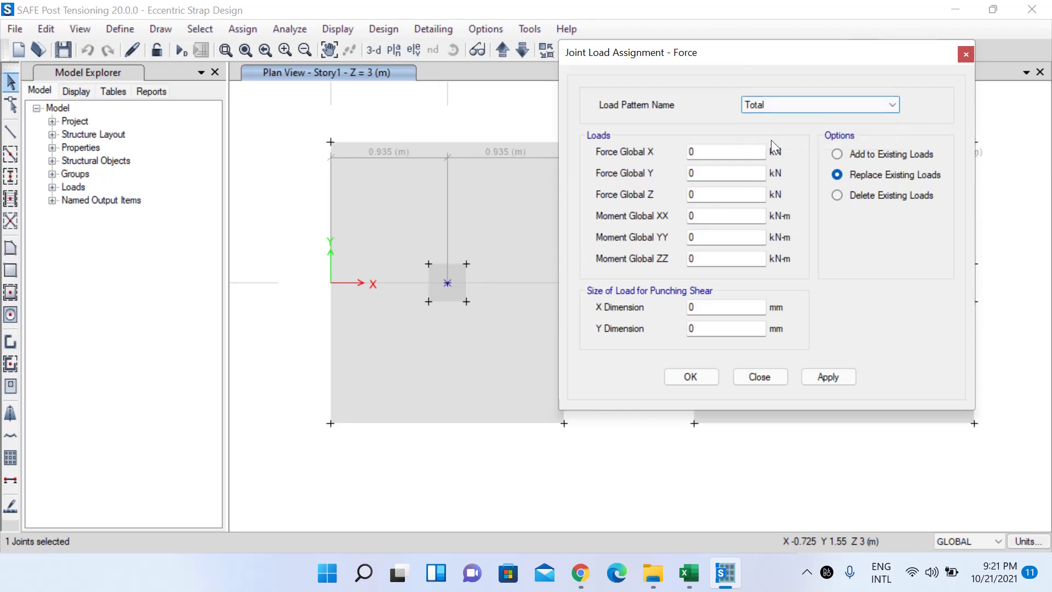
{"action": "left_click", "coordinate": [710, 199]}
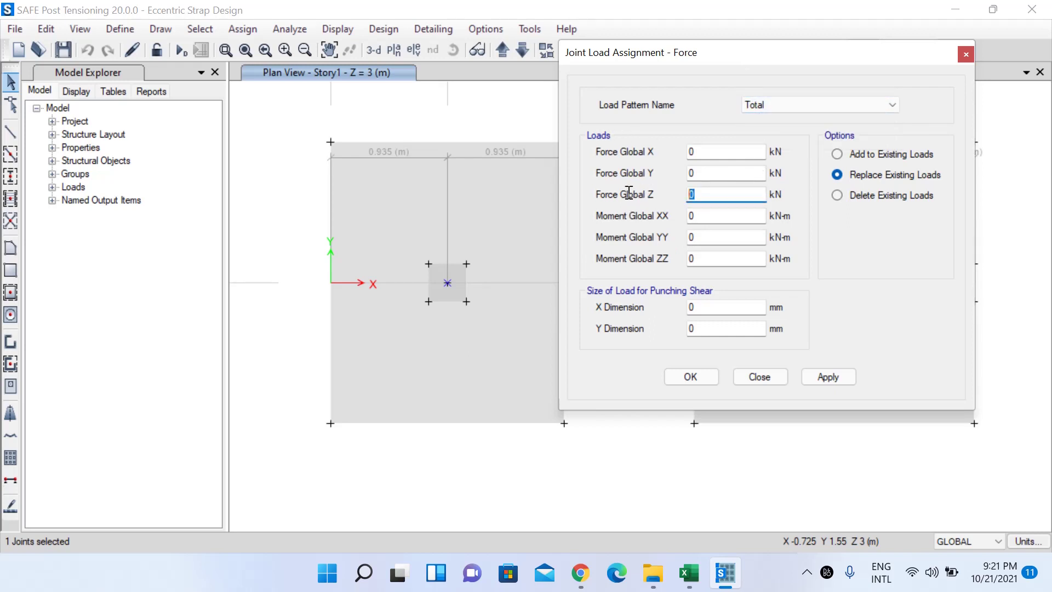
{"action": "type", "text": "-468.7706"}
{"action": "left_click", "coordinate": [690, 377]}
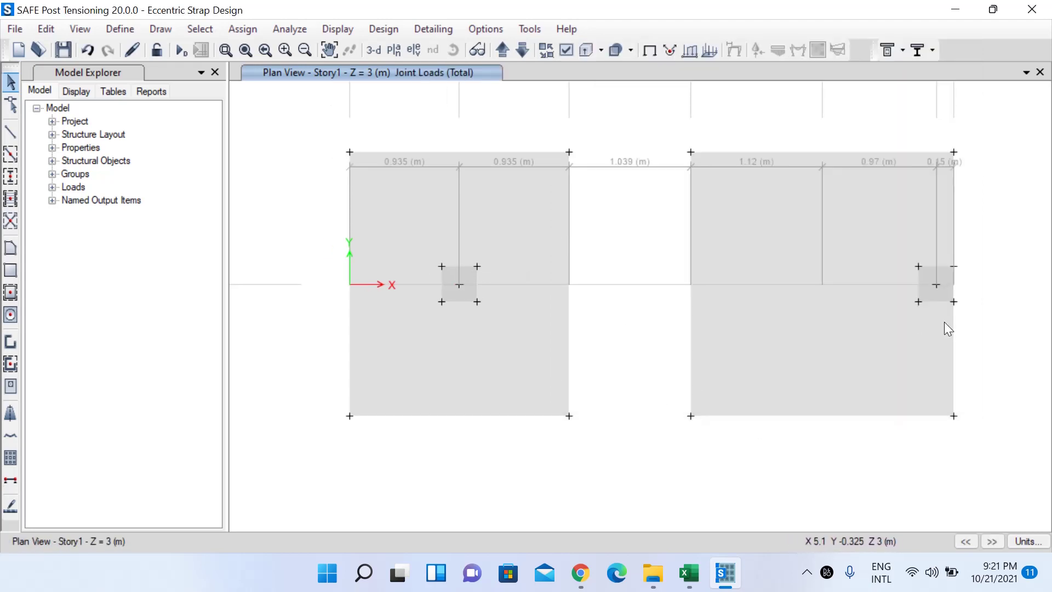
Assign a Total-pattern joint force of -336.1082 kN in Global Z to the joint at column B's centre
{"action": "left_click", "coordinate": [936, 285]}
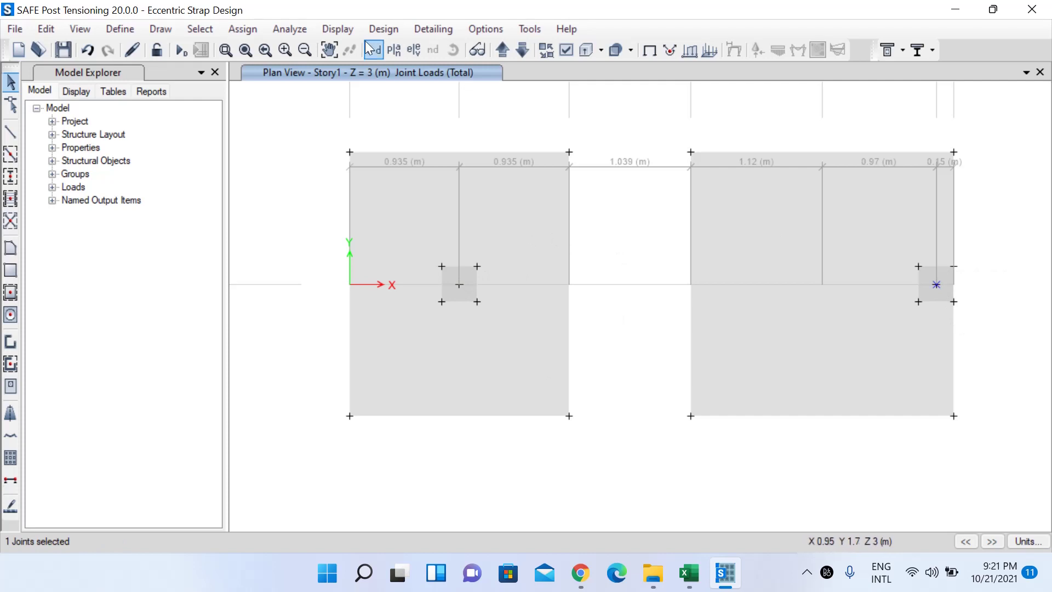
{"action": "left_click", "coordinate": [242, 28]}
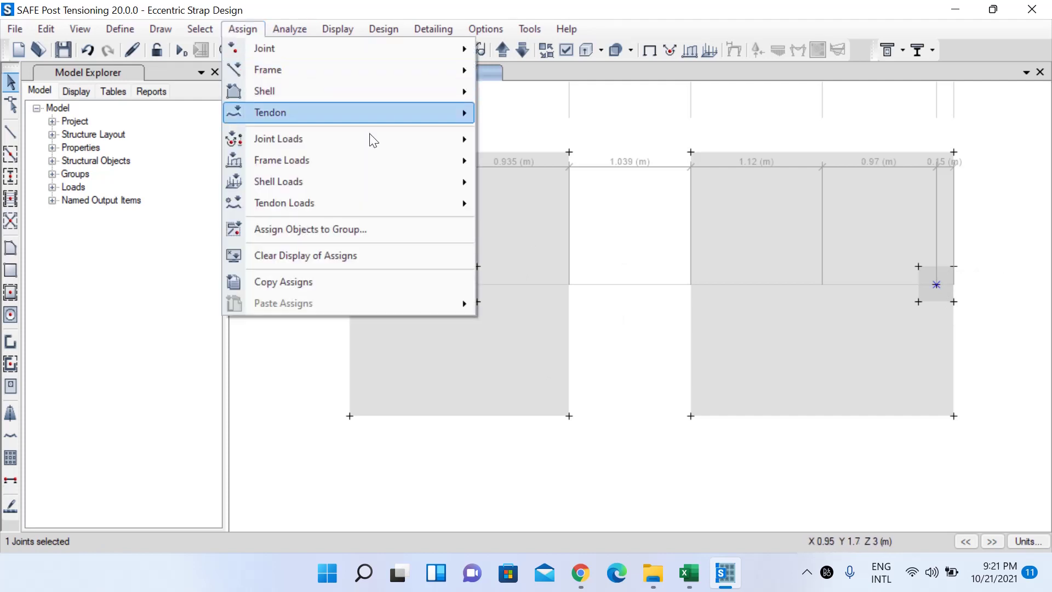
{"action": "mouse_move", "coordinate": [455, 143]}
{"action": "left_click", "coordinate": [503, 143]}
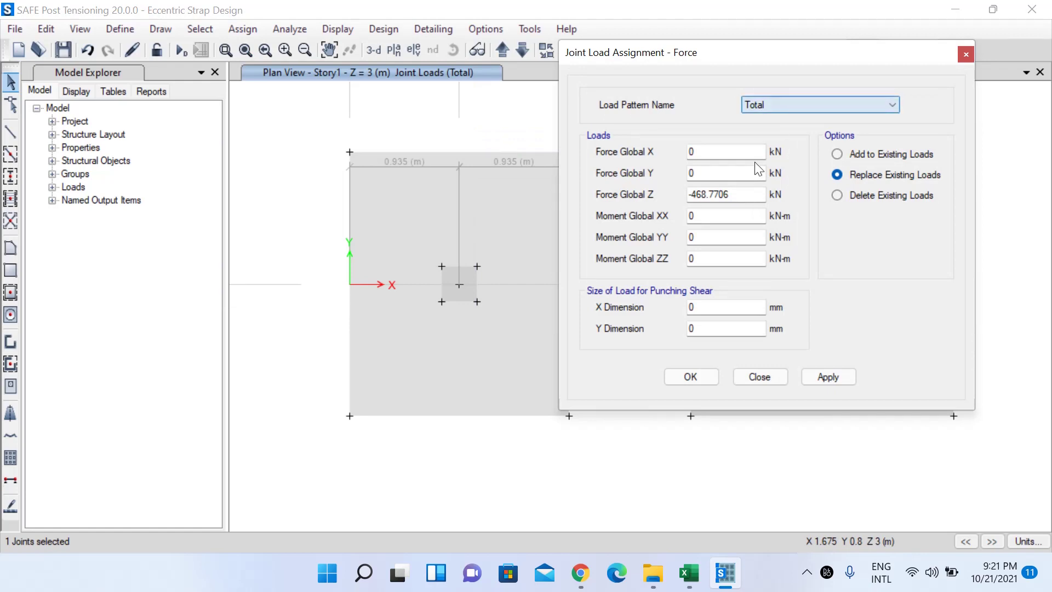
{"action": "left_click_drag", "start_coordinate": [728, 193], "coordinate": [651, 193]}
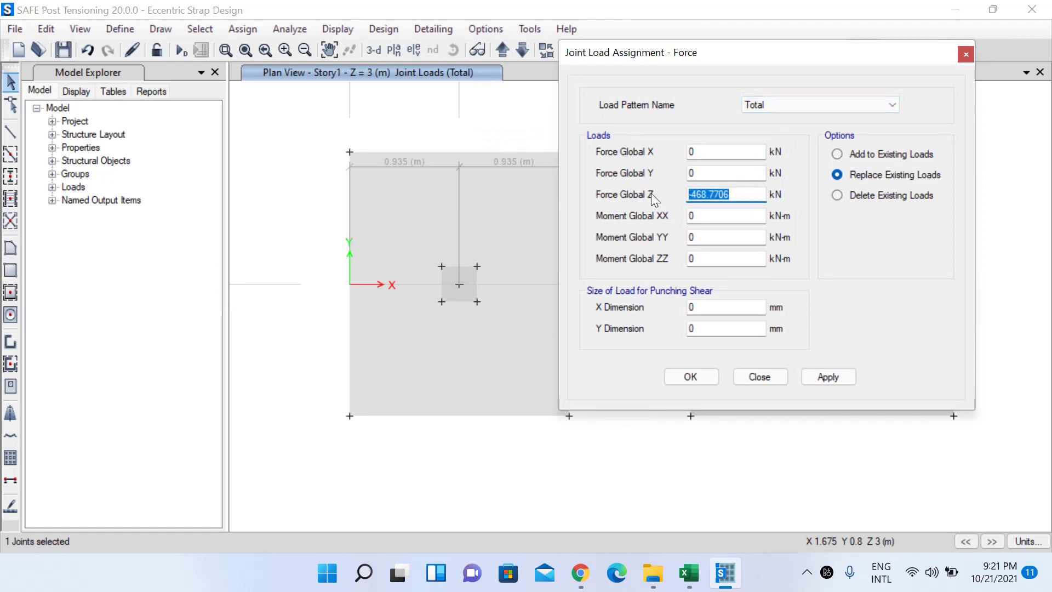
{"action": "type", "text": "-336."}
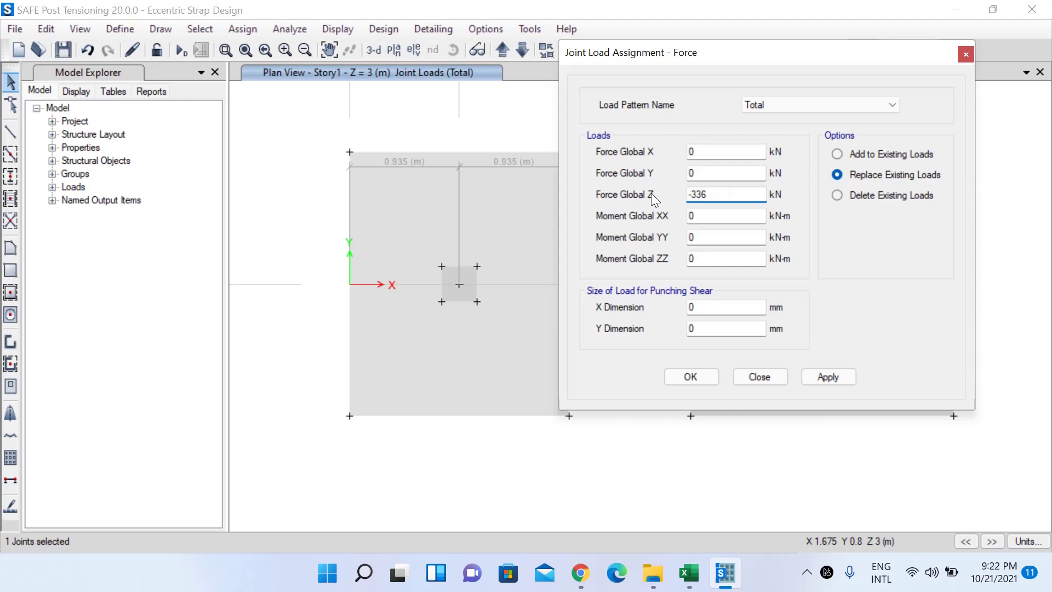
{"action": "type", "text": "1082"}
{"action": "left_click", "coordinate": [693, 376]}
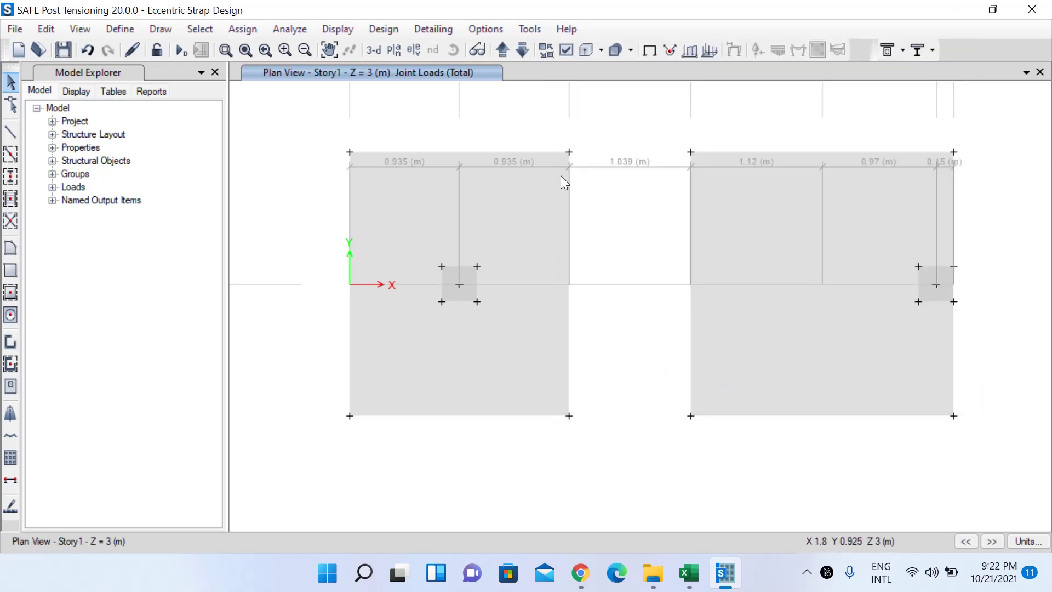
Check the loads assigned to column A's joint in its object information and close it
{"action": "right_click", "coordinate": [458, 285]}
{"action": "left_click", "coordinate": [542, 135]}
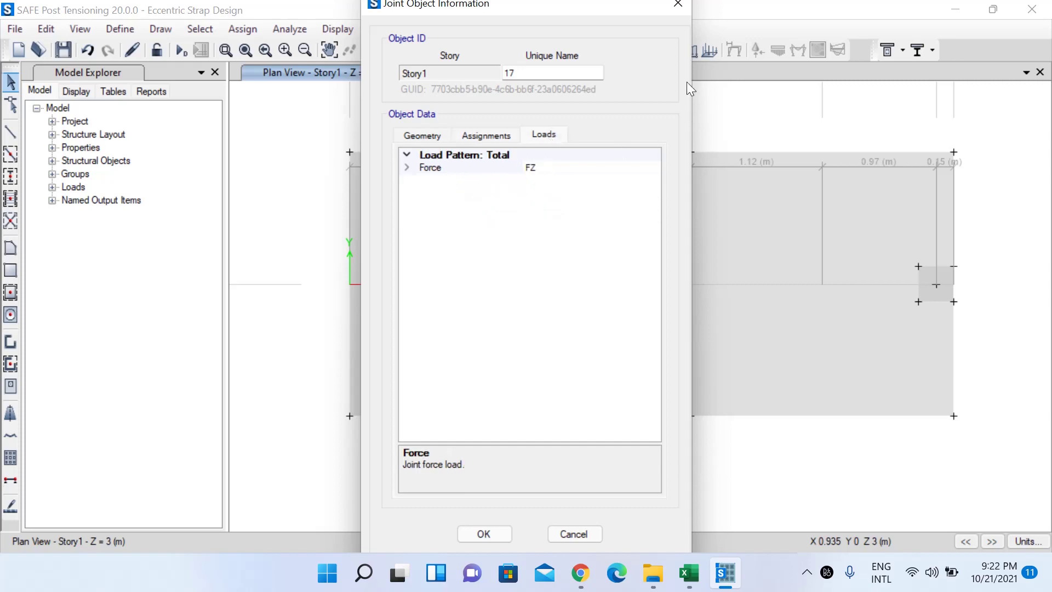
{"action": "left_click", "coordinate": [678, 7]}
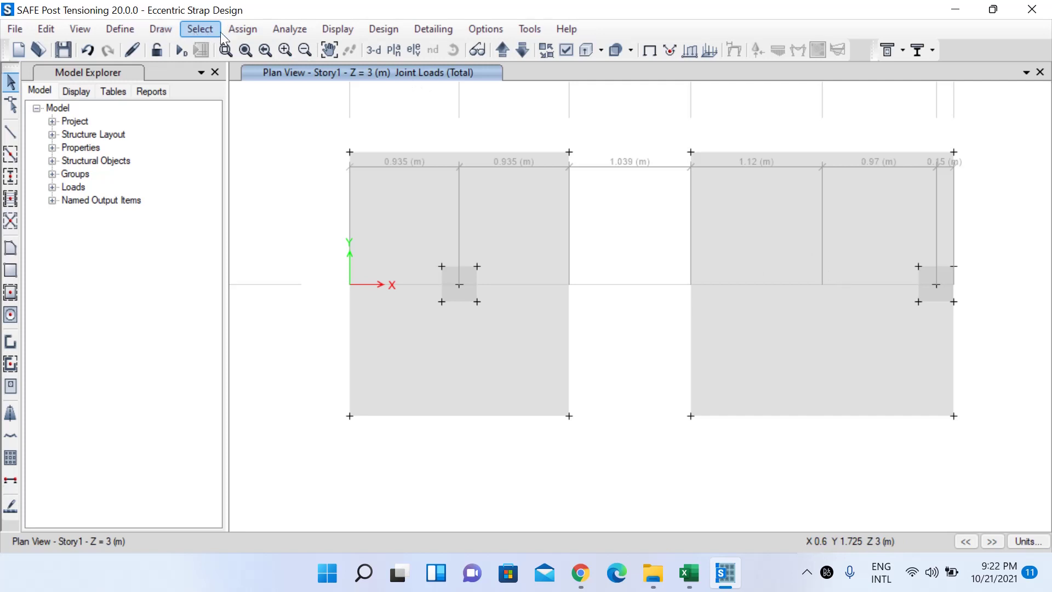
Run the analysis and design of the footing model, acknowledging the warning and closing the analysis messages
{"action": "left_click", "coordinate": [290, 31]}
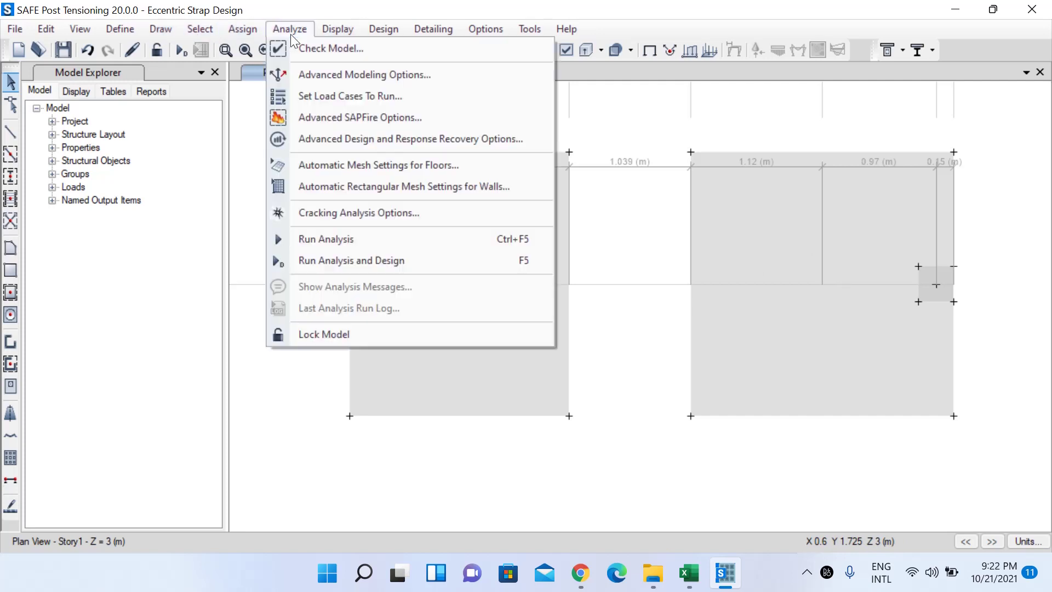
{"action": "left_click", "coordinate": [367, 264]}
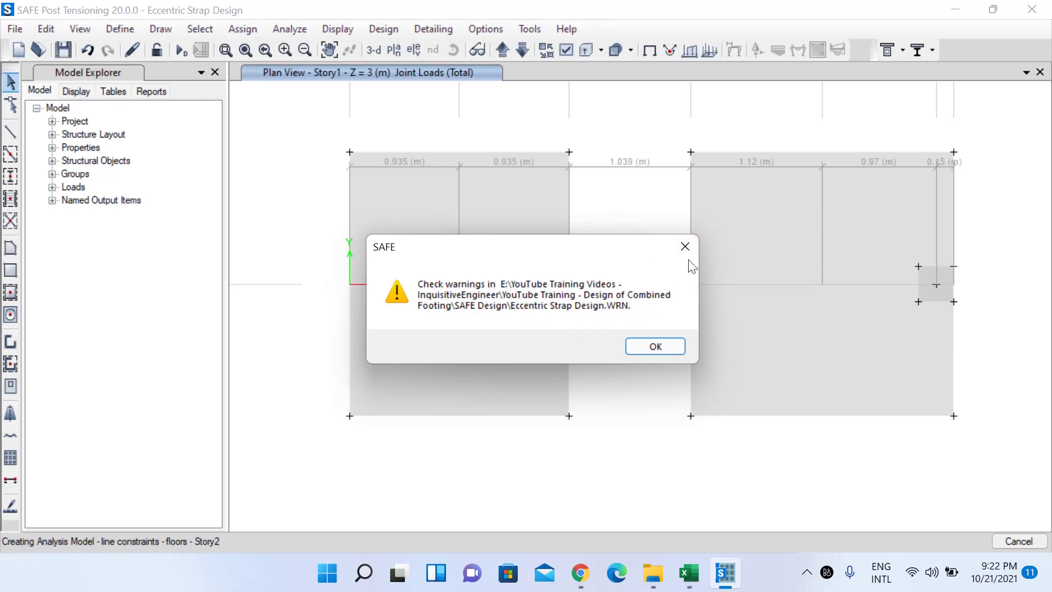
{"action": "left_click", "coordinate": [665, 345]}
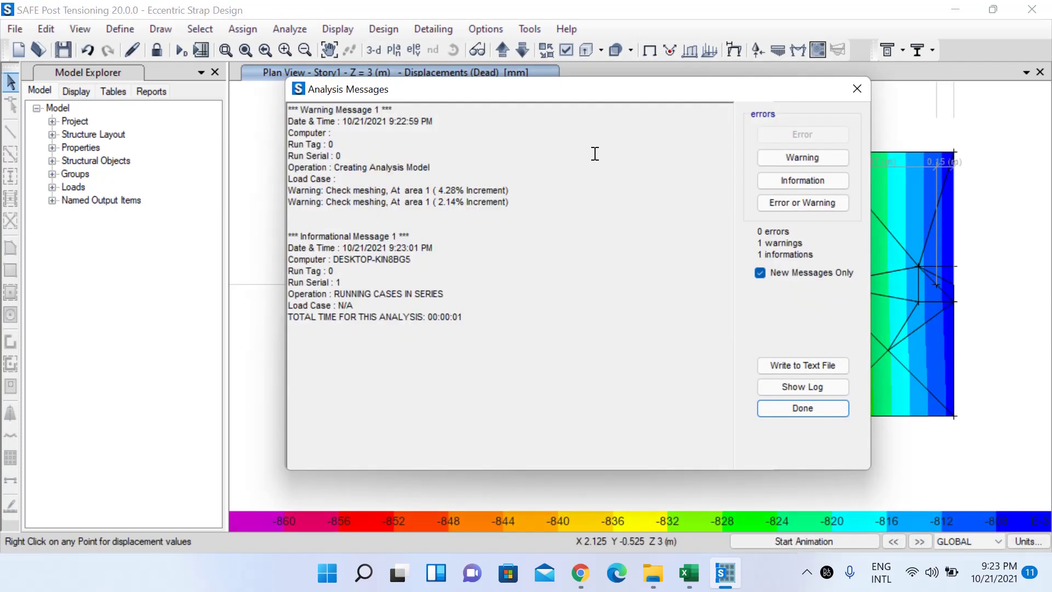
{"action": "left_click", "coordinate": [853, 92]}
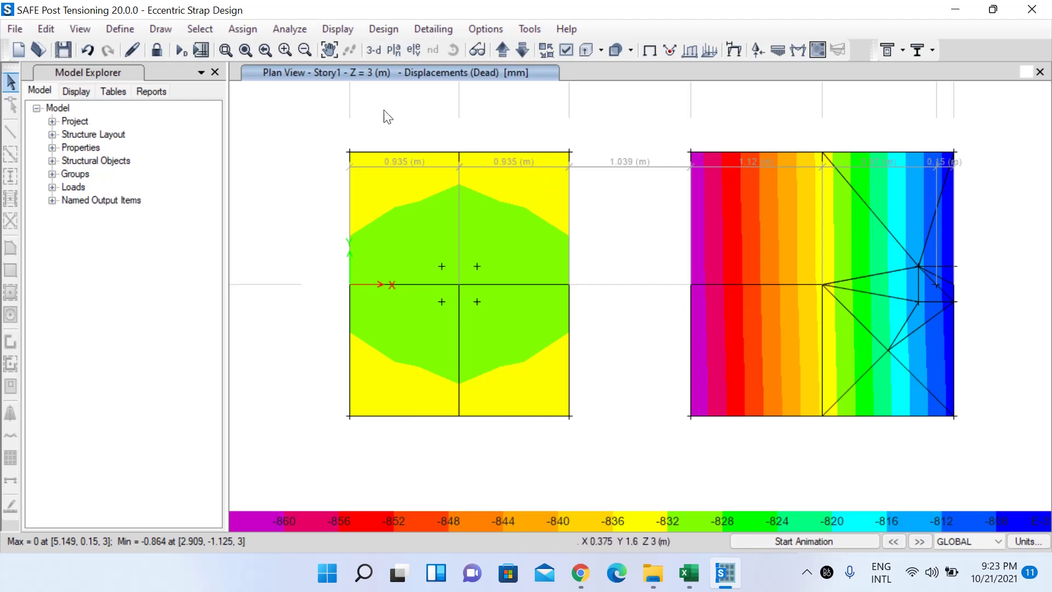
Review the Deformed Shape display settings and close them
{"action": "left_click", "coordinate": [342, 33]}
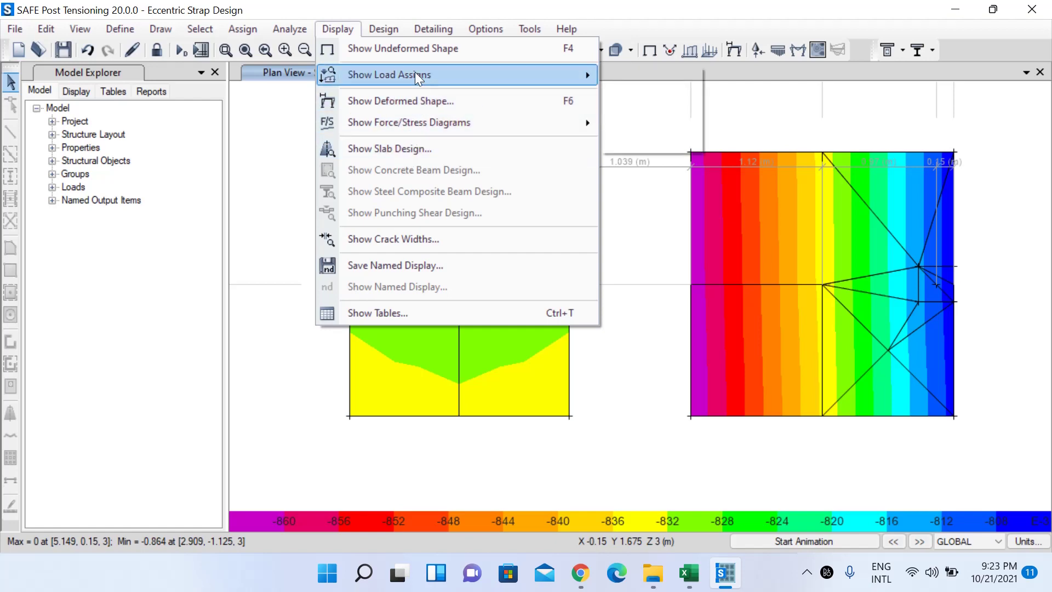
{"action": "left_click", "coordinate": [339, 28]}
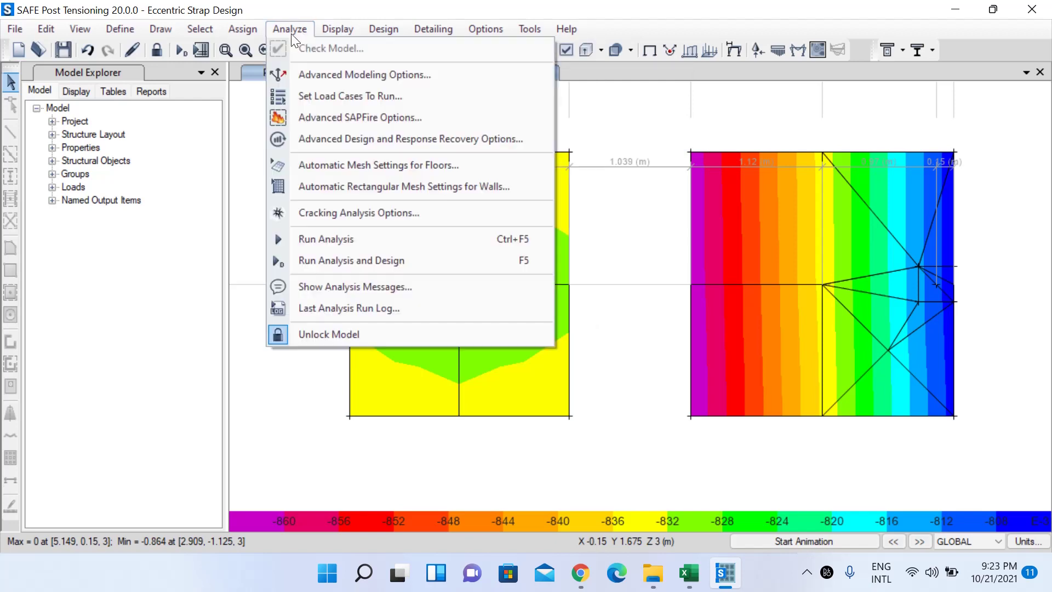
{"action": "left_click", "coordinate": [333, 27]}
{"action": "left_click", "coordinate": [333, 28]}
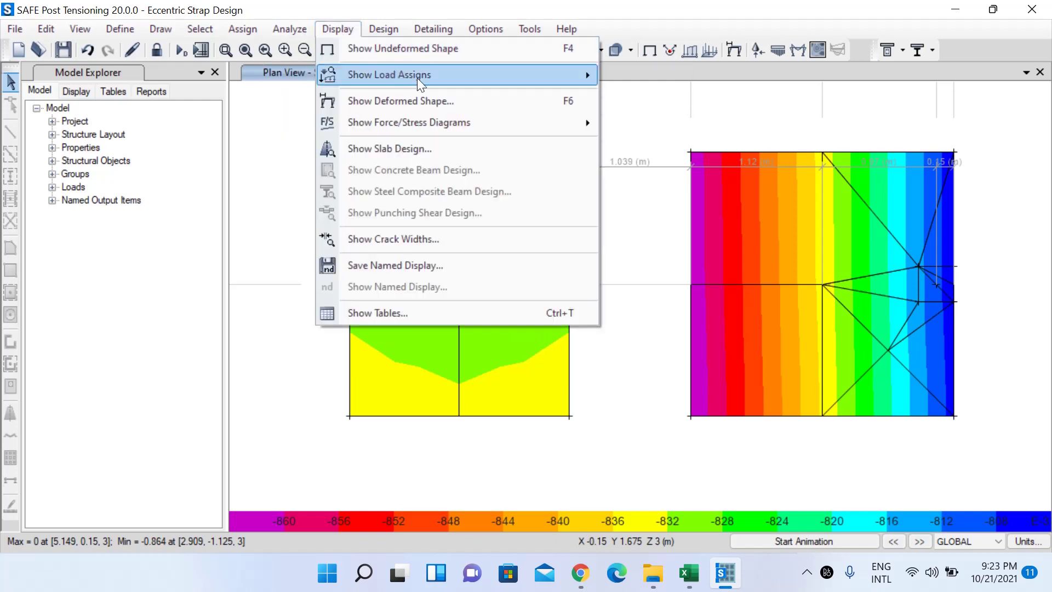
{"action": "left_click", "coordinate": [456, 101]}
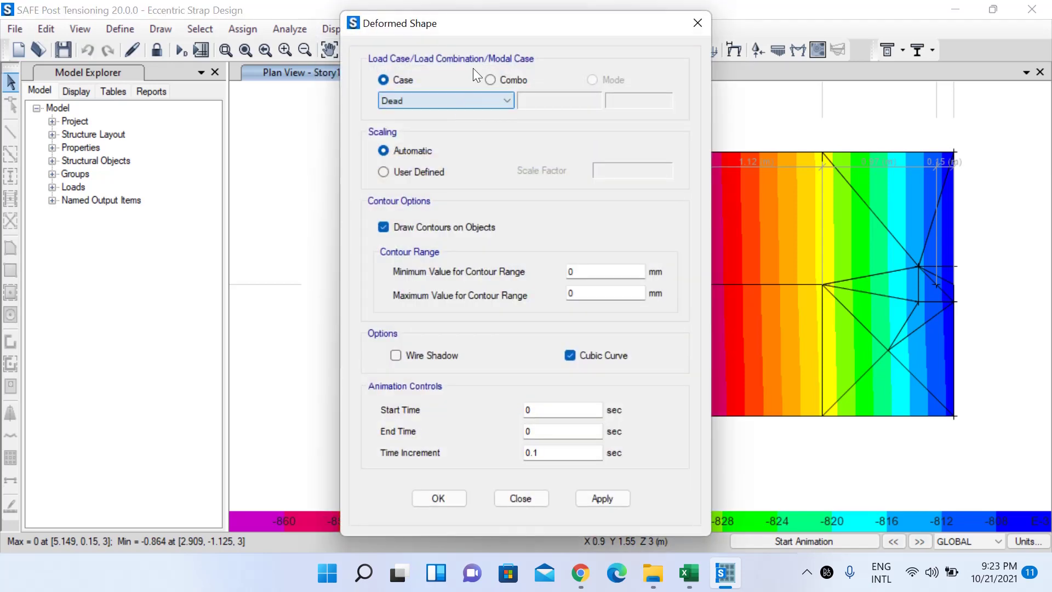
{"action": "left_click_drag", "start_coordinate": [460, 19], "coordinate": [139, 16]}
{"action": "left_click", "coordinate": [376, 17]}
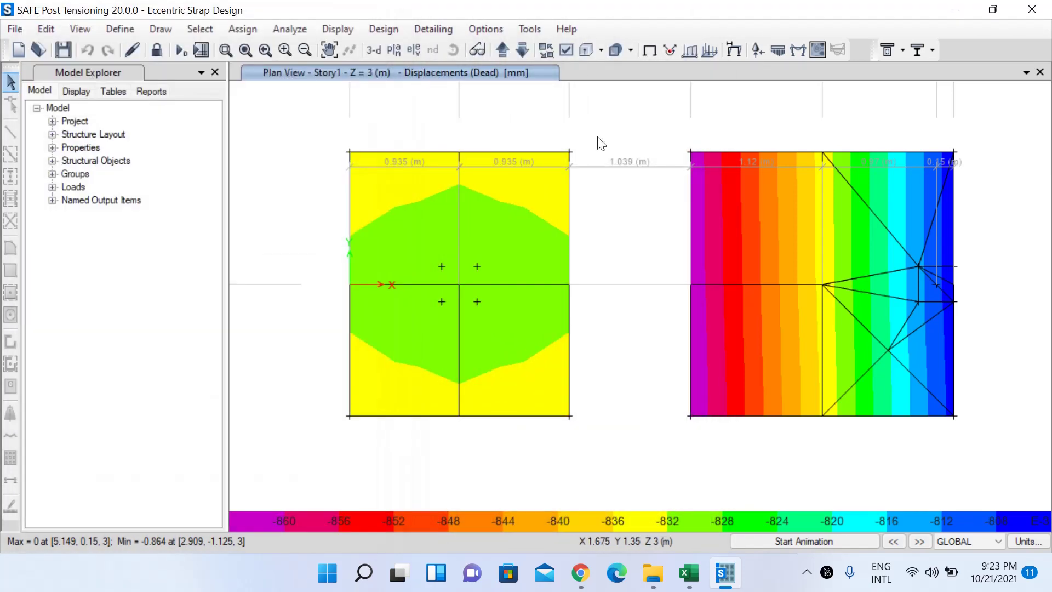
{"action": "left_click", "coordinate": [390, 29]}
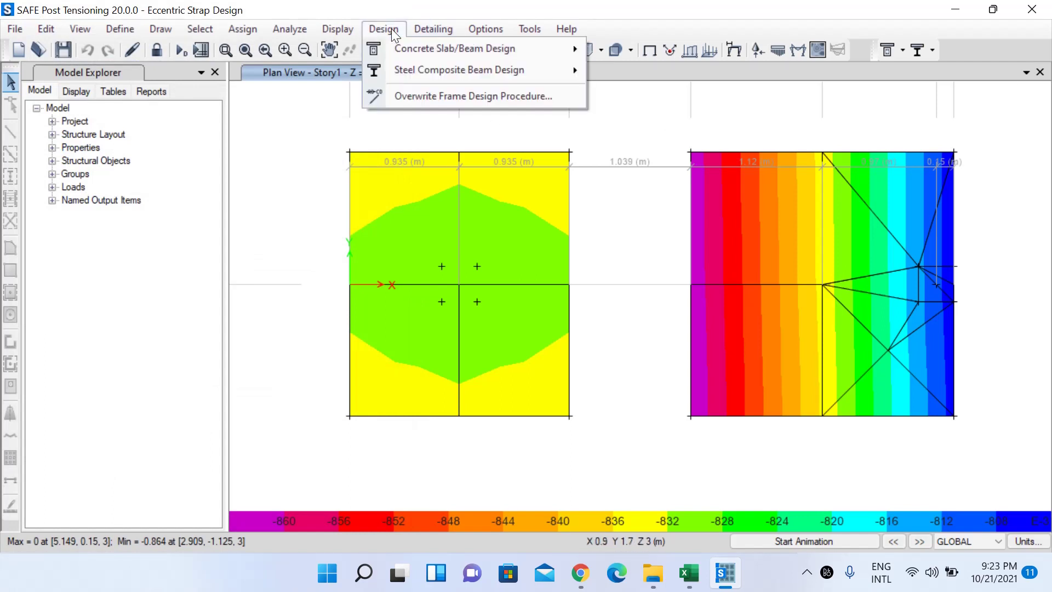
{"action": "mouse_move", "coordinate": [333, 38]}
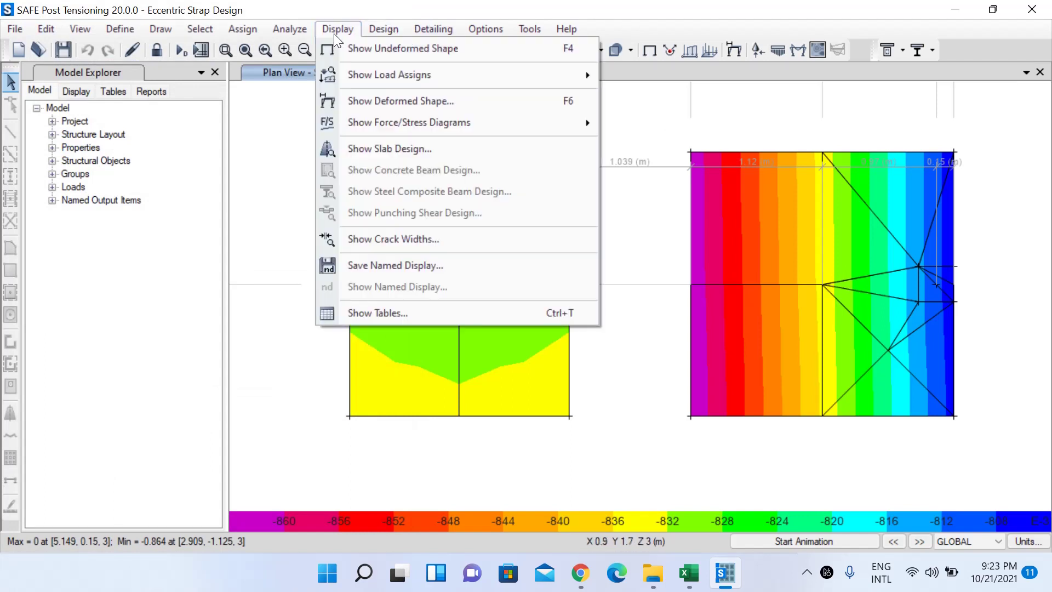
{"action": "left_click", "coordinate": [334, 33]}
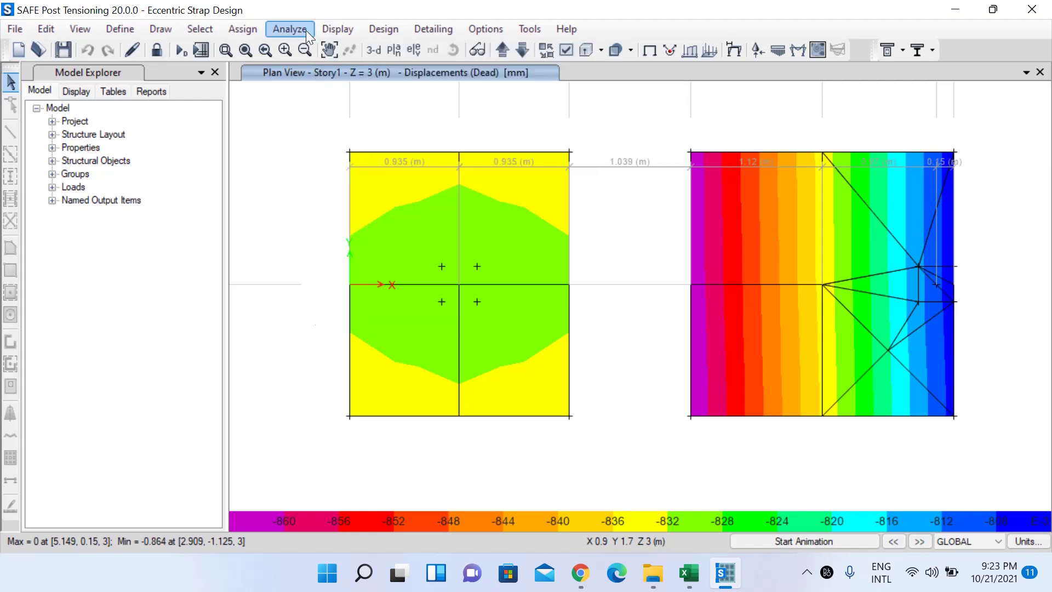
{"action": "left_click", "coordinate": [324, 31]}
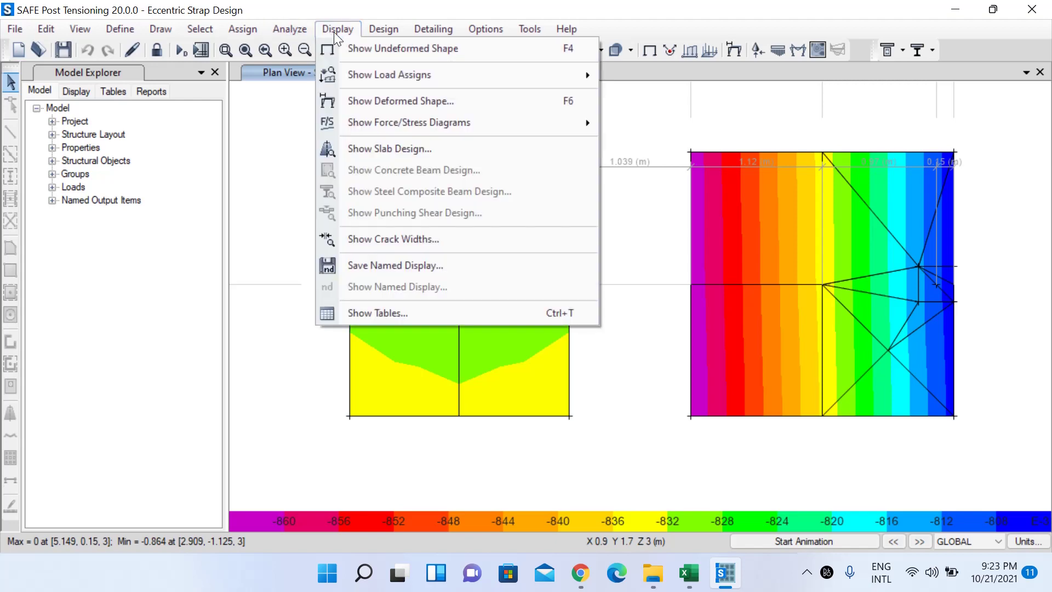
{"action": "left_click", "coordinate": [807, 572]}
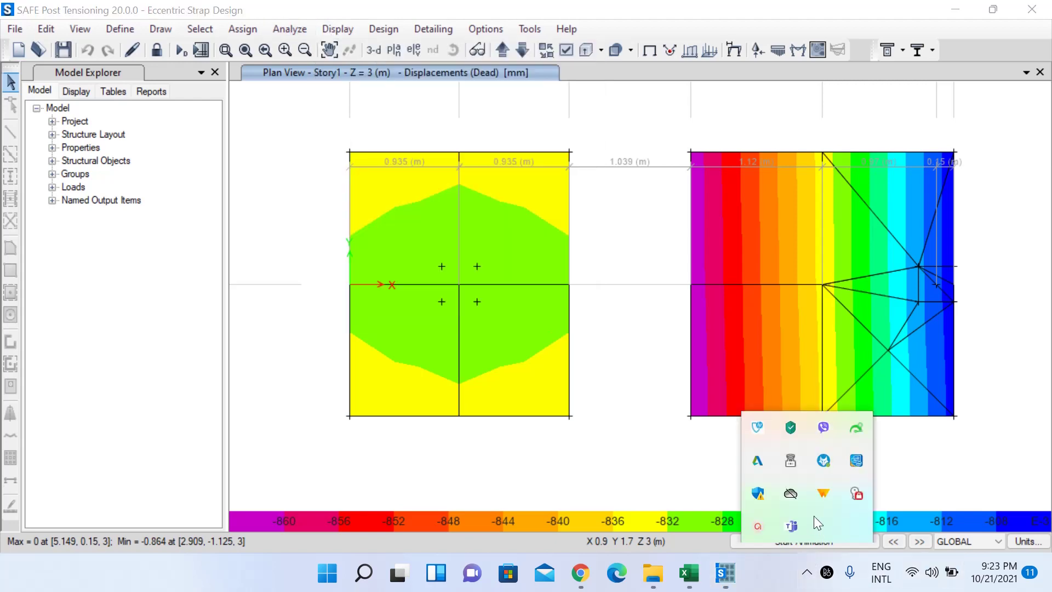
{"action": "left_click", "coordinate": [755, 525]}
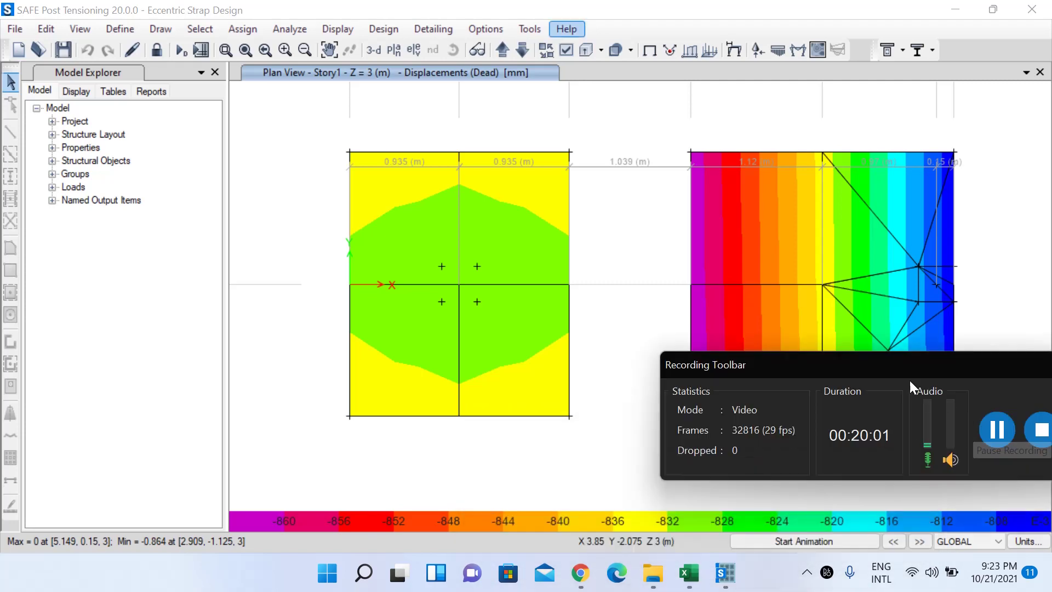
{"action": "left_click", "coordinate": [310, 30]}
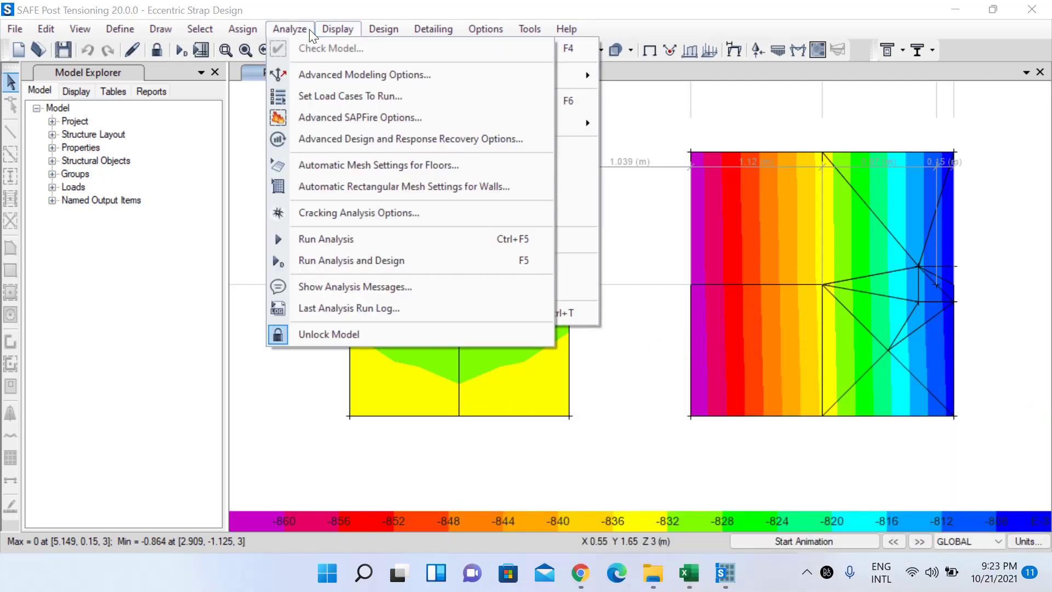
Display the soil pressure contours for the 1.0Total load combination with values shown
{"action": "mouse_move", "coordinate": [340, 28]}
{"action": "mouse_move", "coordinate": [479, 125]}
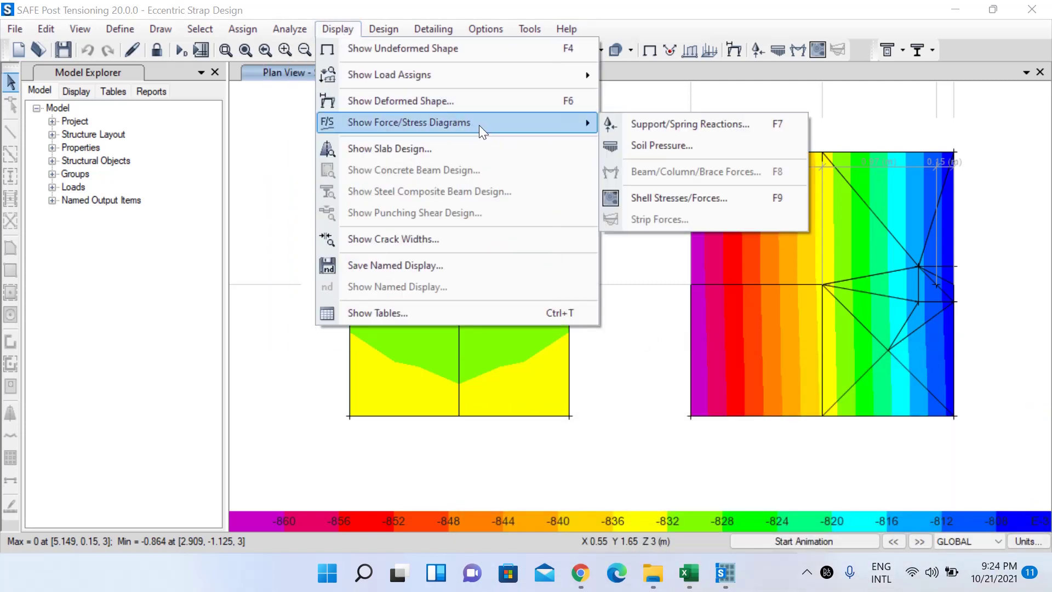
{"action": "left_click", "coordinate": [686, 145]}
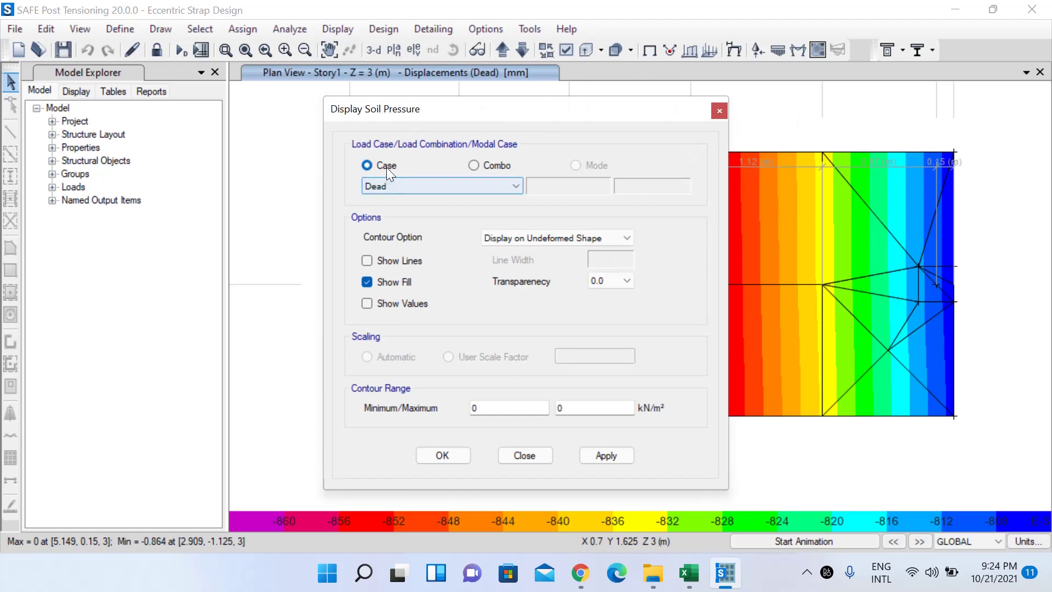
{"action": "left_click", "coordinate": [475, 165]}
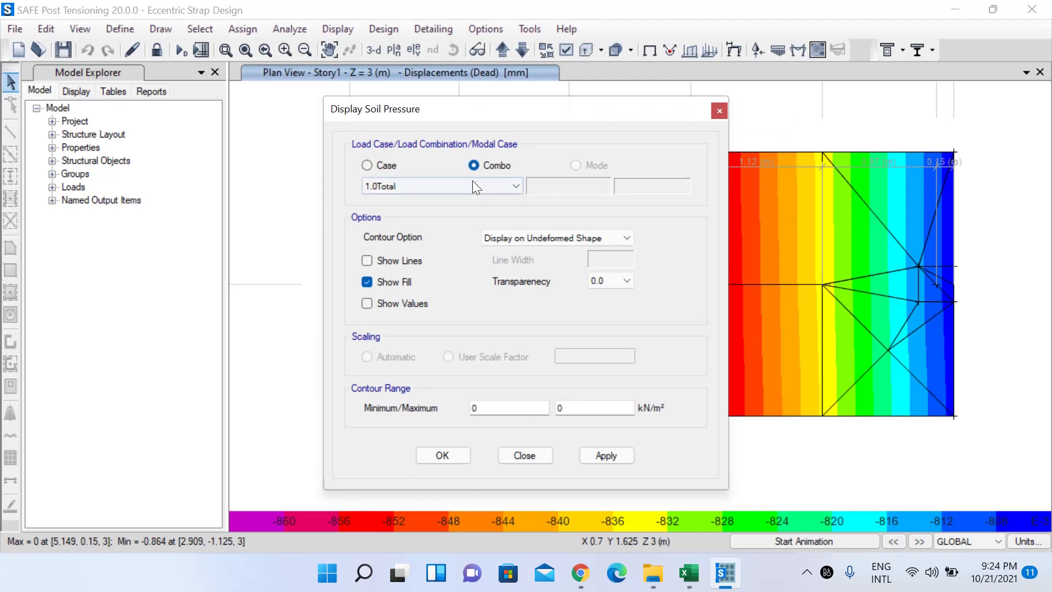
{"action": "left_click", "coordinate": [466, 186]}
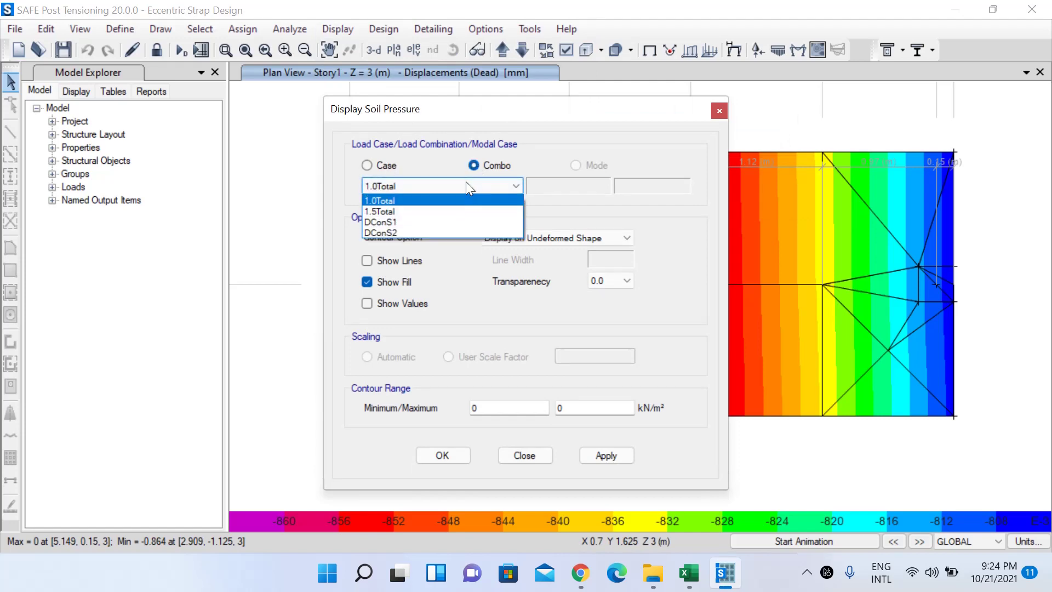
{"action": "left_click", "coordinate": [394, 202]}
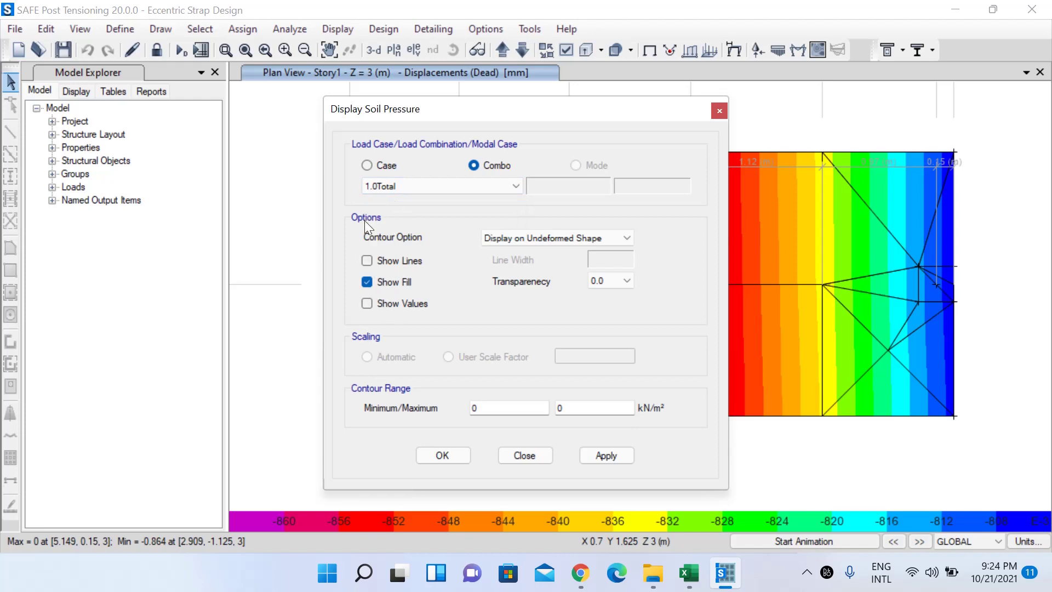
{"action": "left_click", "coordinate": [380, 305]}
{"action": "left_click", "coordinate": [454, 457]}
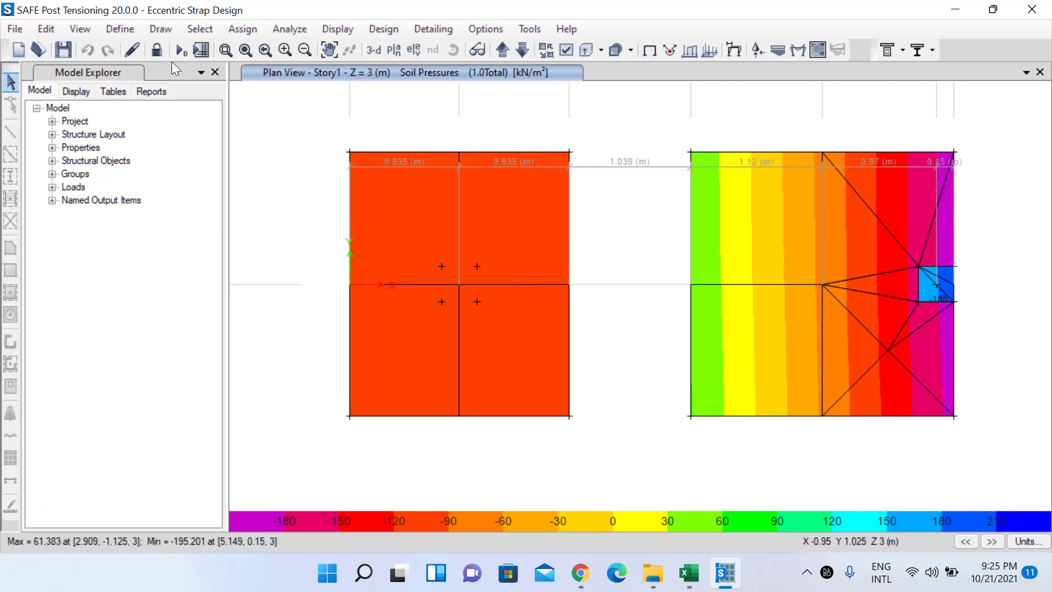
Unlock the model, deleting the analysis results, and draw a straight StrapBeam frame between the centres of the two columns
{"action": "left_click", "coordinate": [156, 51]}
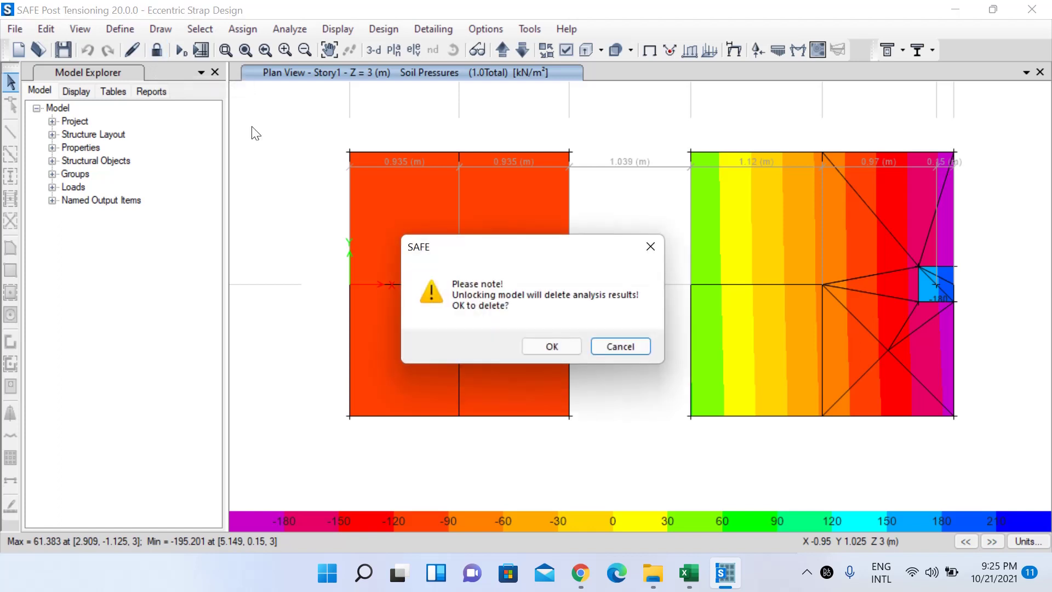
{"action": "left_click", "coordinate": [553, 347]}
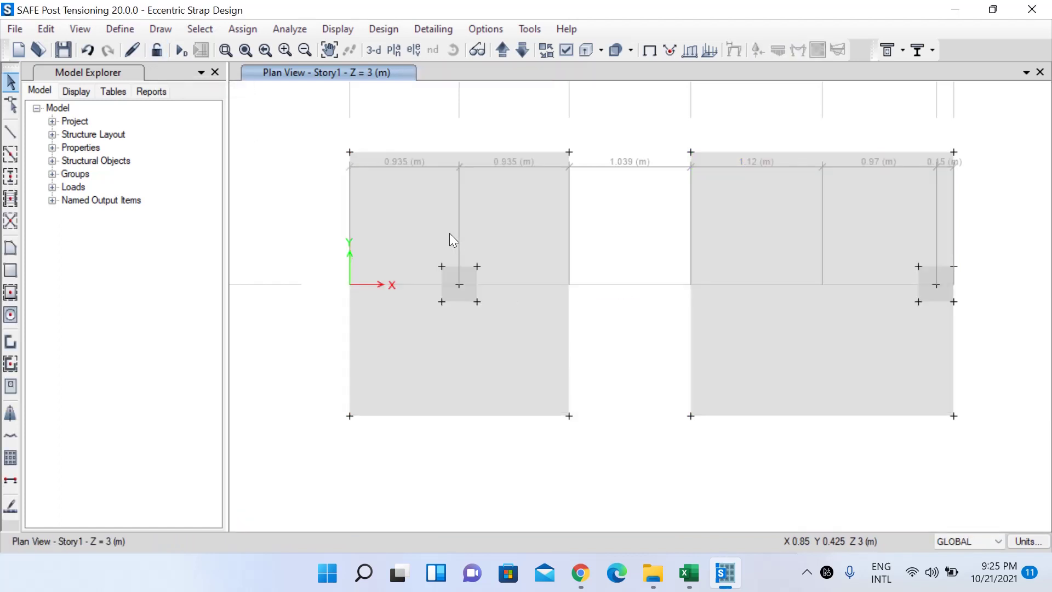
{"action": "left_click", "coordinate": [161, 29]}
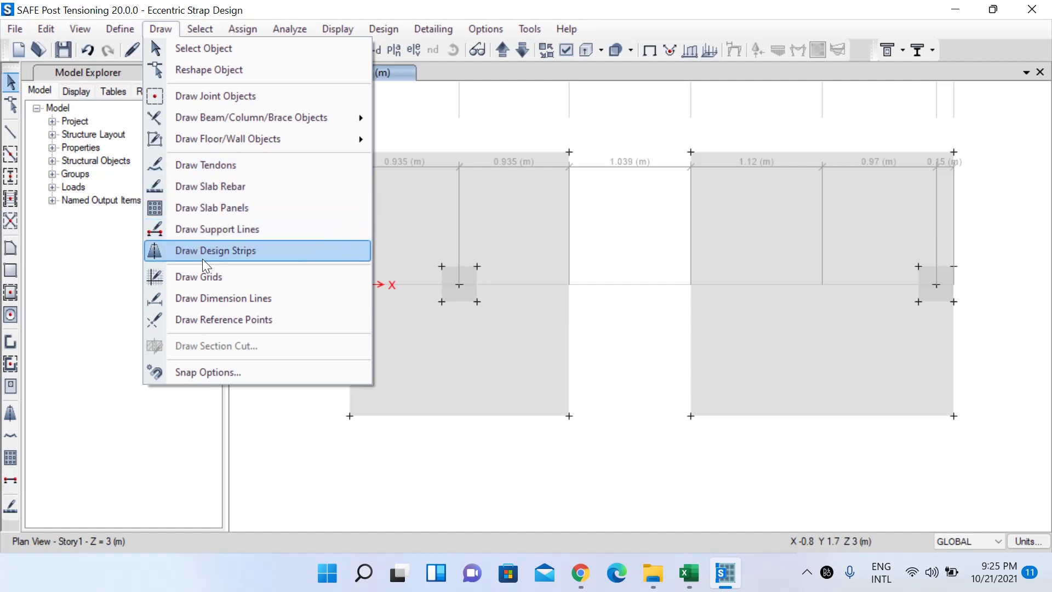
{"action": "mouse_move", "coordinate": [324, 118]}
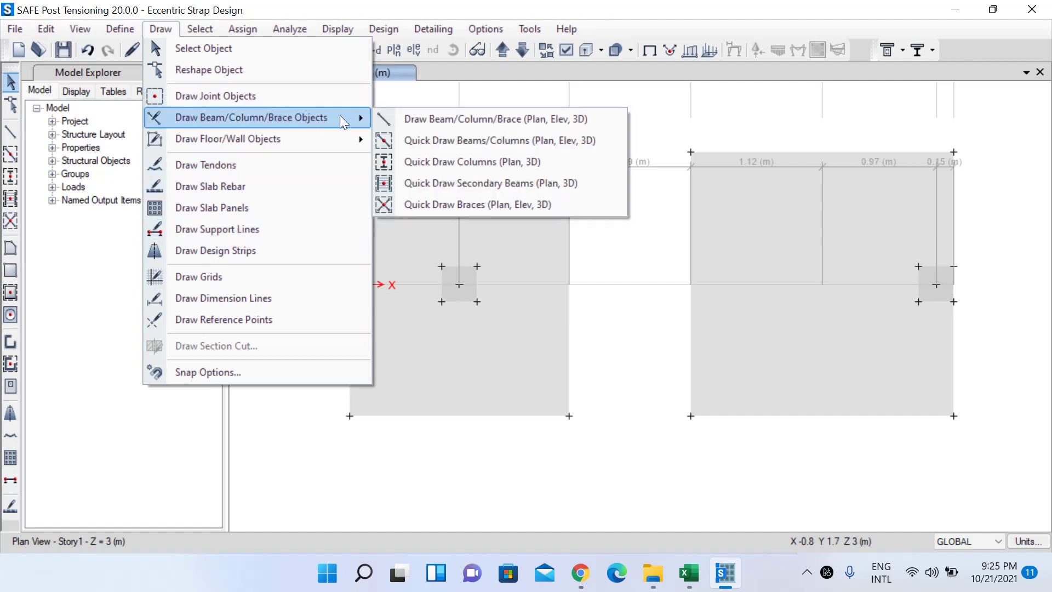
{"action": "left_click", "coordinate": [497, 119]}
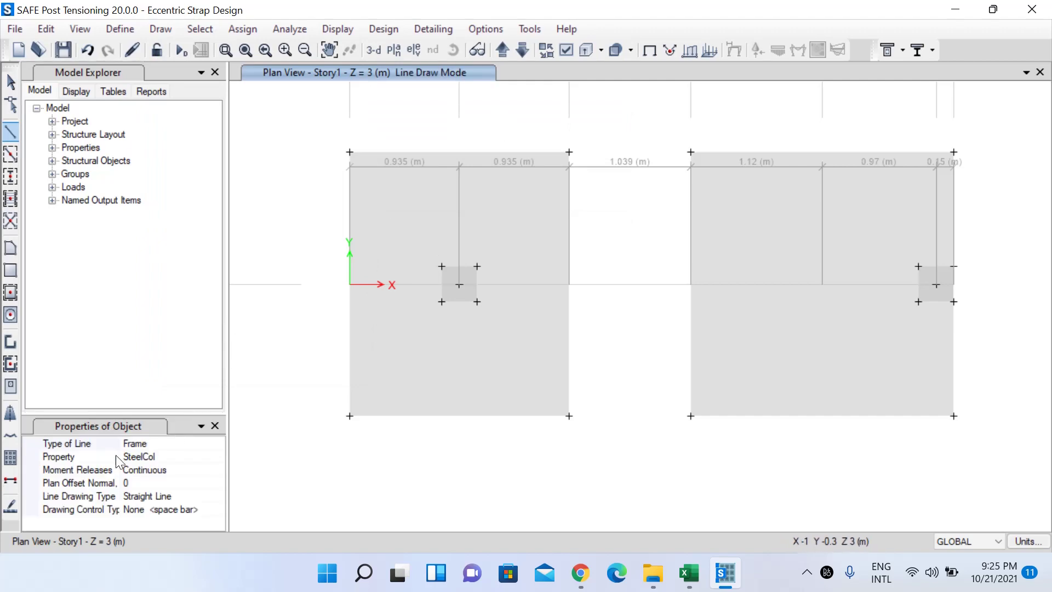
{"action": "left_click", "coordinate": [213, 458]}
{"action": "left_click", "coordinate": [217, 457]}
{"action": "left_click", "coordinate": [156, 430]}
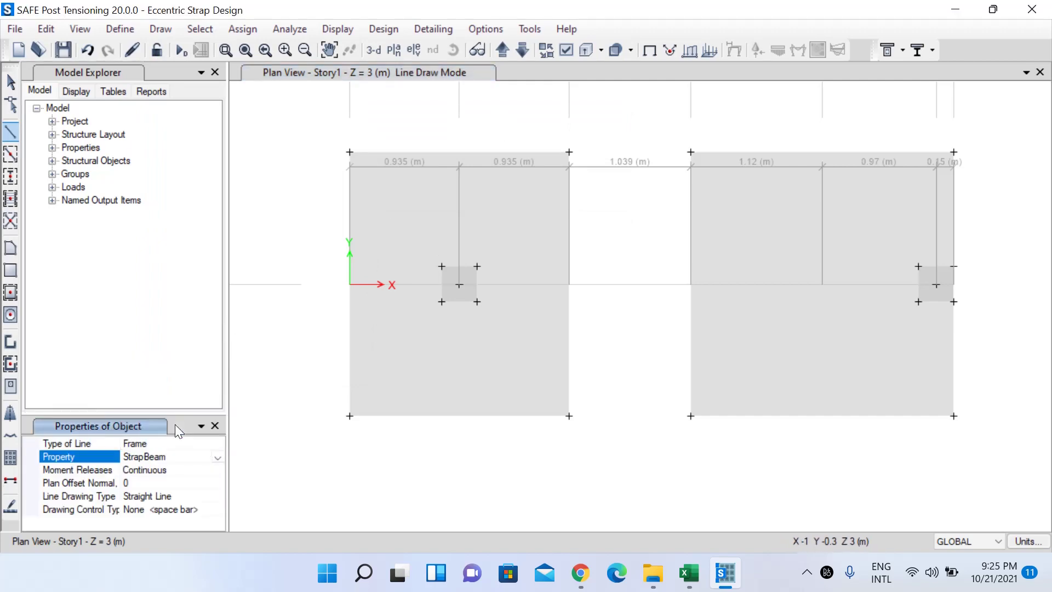
{"action": "left_click", "coordinate": [460, 284]}
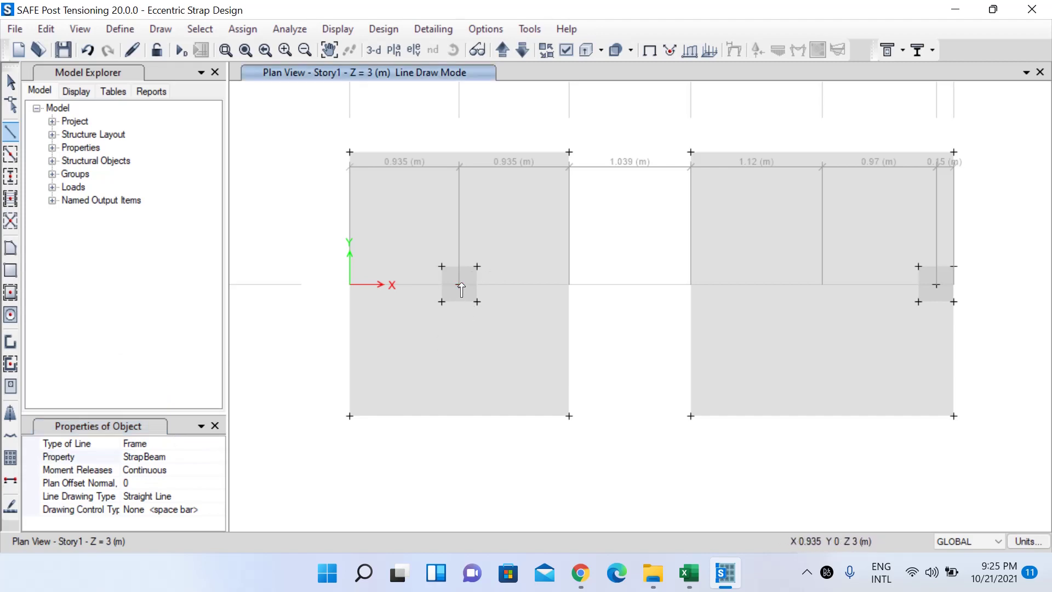
{"action": "left_click", "coordinate": [937, 284]}
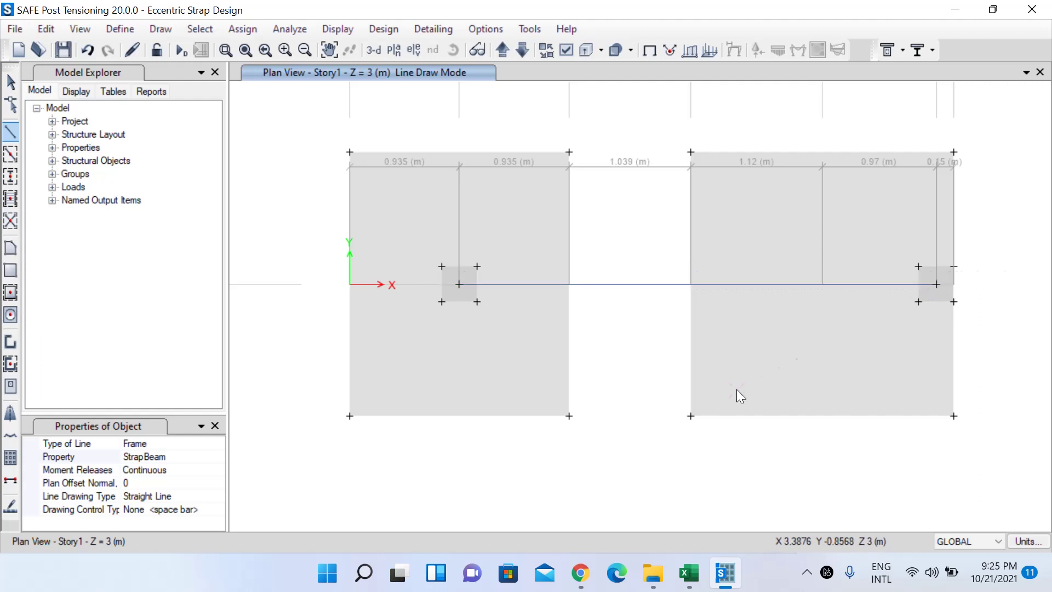
{"action": "key", "text": "Escape"}
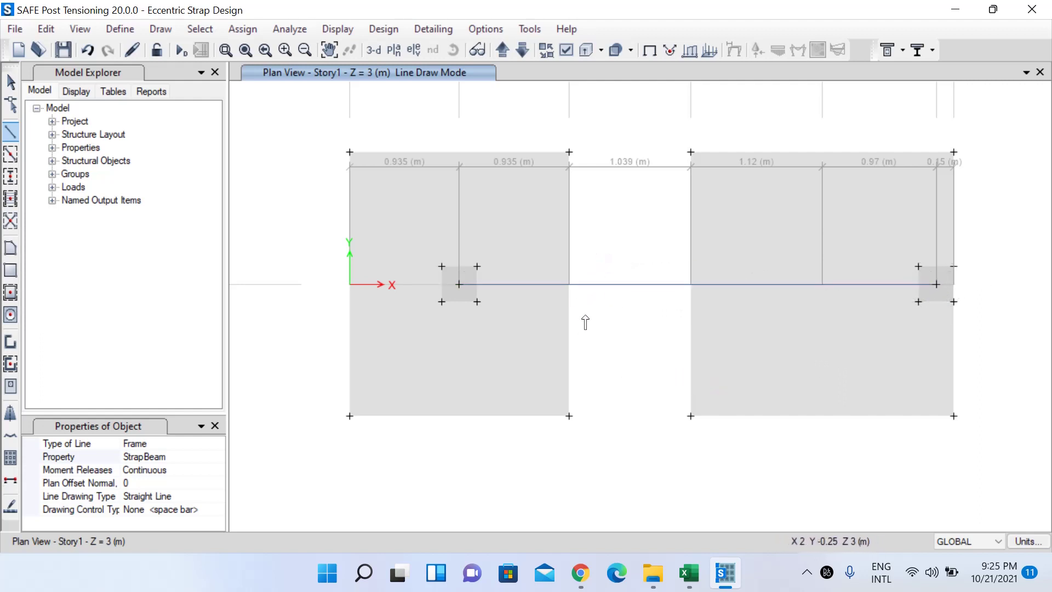
{"action": "key", "text": "Escape"}
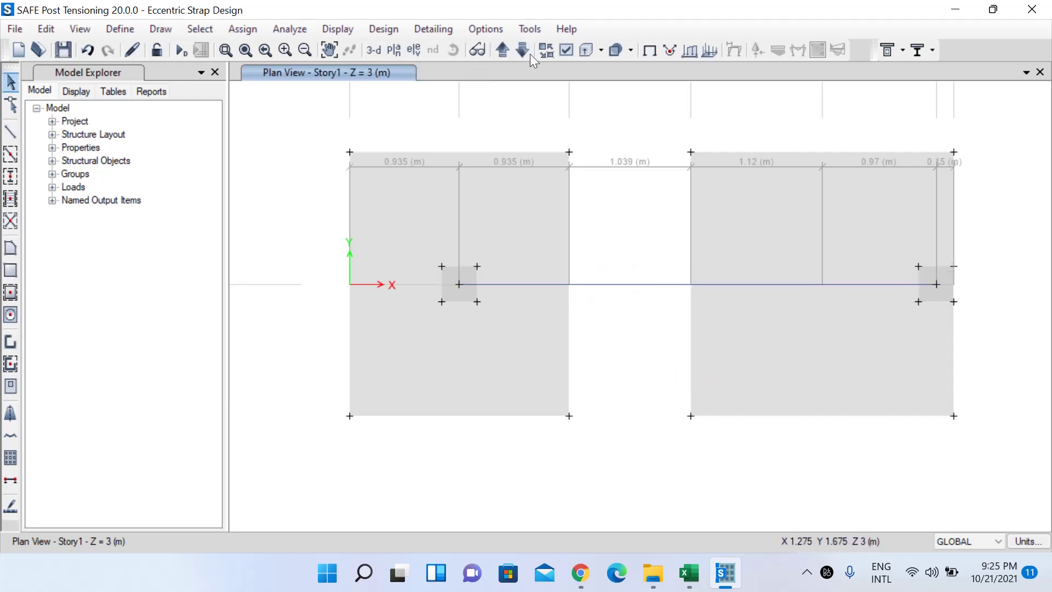
Preview the plan with extruded frames and shells, and switch both extrusions off again
{"action": "left_click", "coordinate": [573, 50]}
{"action": "left_click_drag", "start_coordinate": [549, 19], "coordinate": [214, 15]}
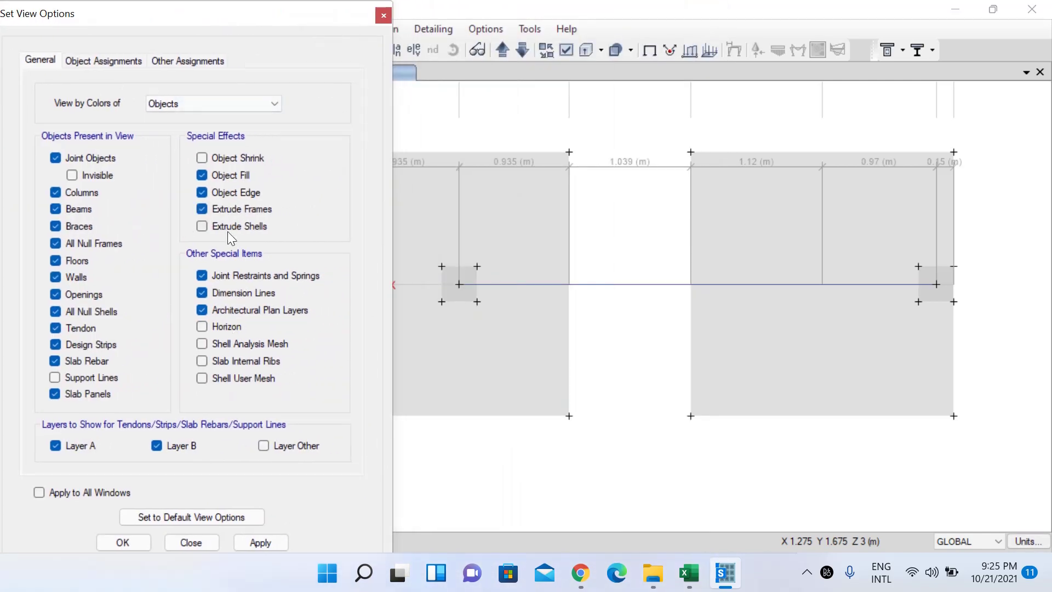
{"action": "left_click", "coordinate": [280, 546]}
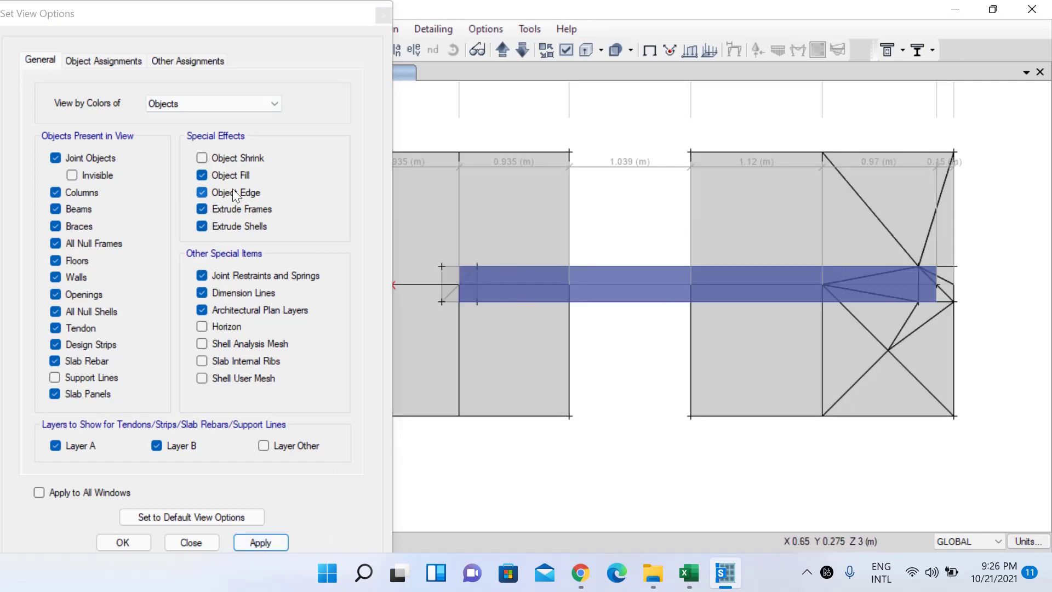
{"action": "left_click", "coordinate": [203, 209]}
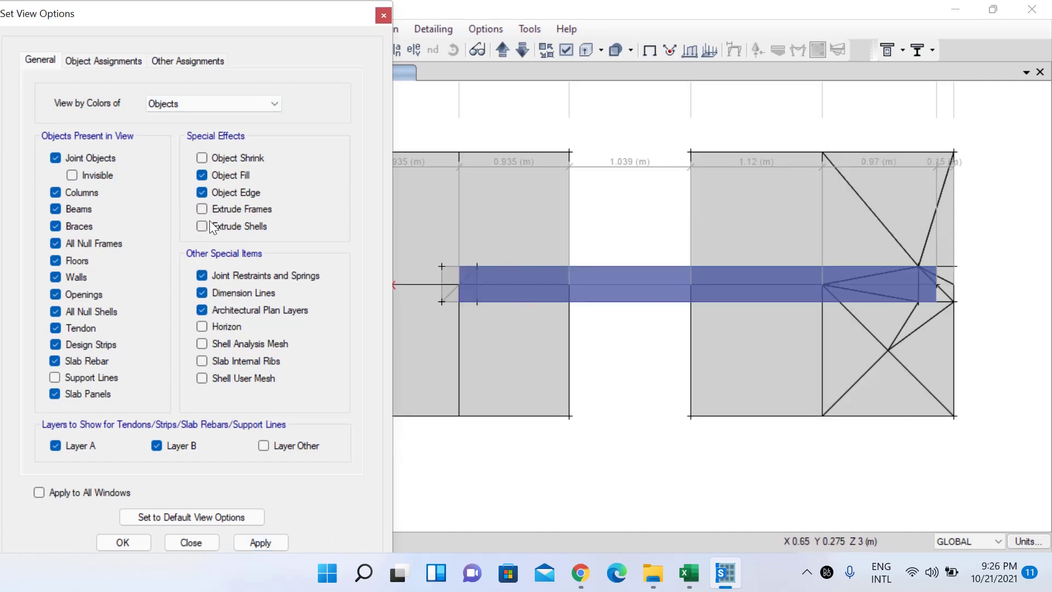
{"action": "left_click", "coordinate": [143, 540]}
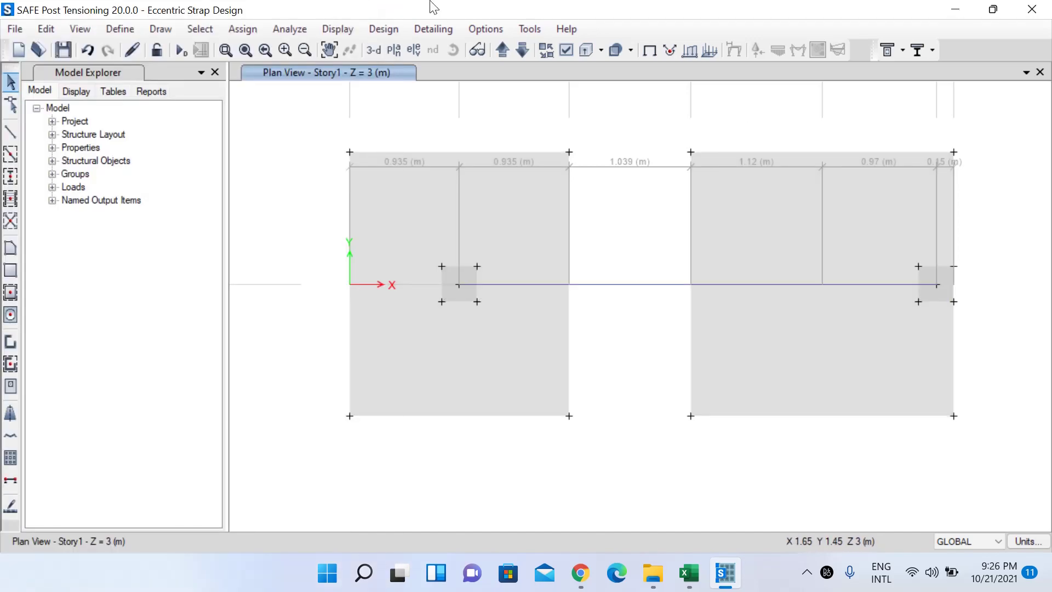
Assign floor auto meshing of 5 by 5 elements to both footing slabs
{"action": "left_click", "coordinate": [520, 244]}
{"action": "left_click", "coordinate": [735, 242]}
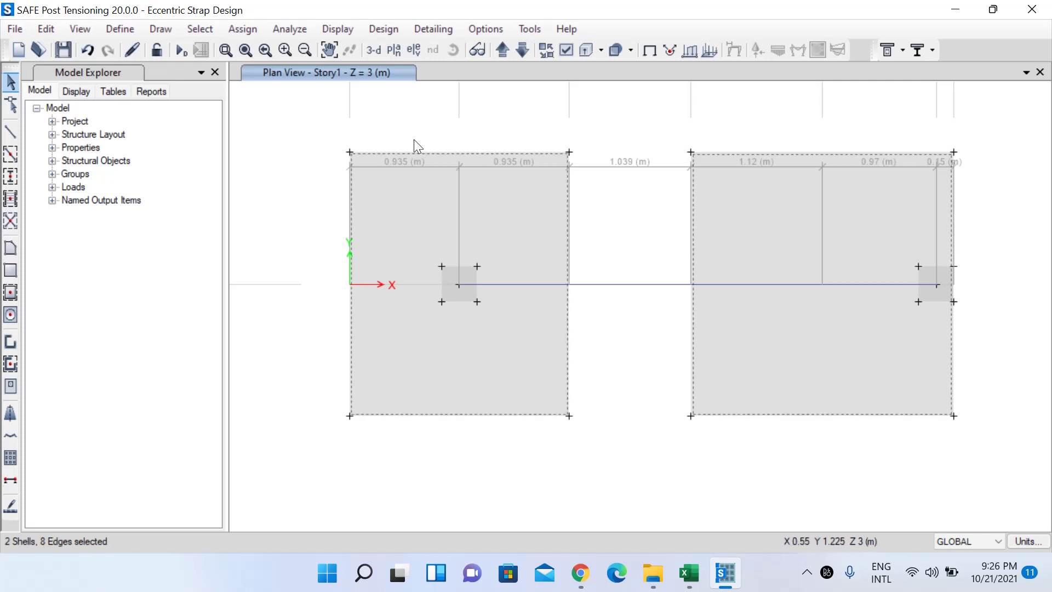
{"action": "left_click", "coordinate": [248, 31]}
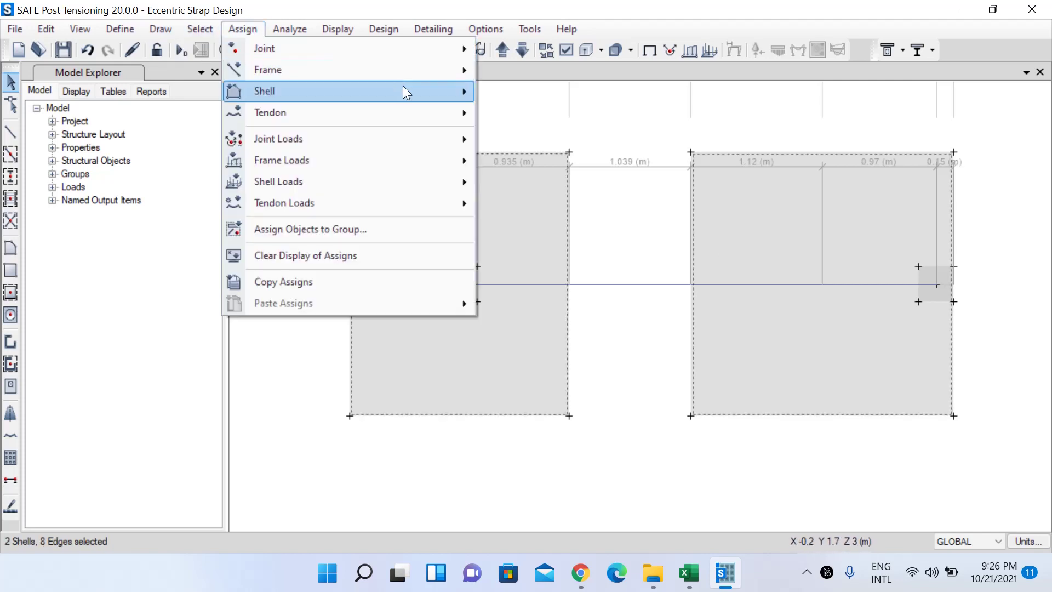
{"action": "mouse_move", "coordinate": [422, 92]}
{"action": "left_click", "coordinate": [583, 382]}
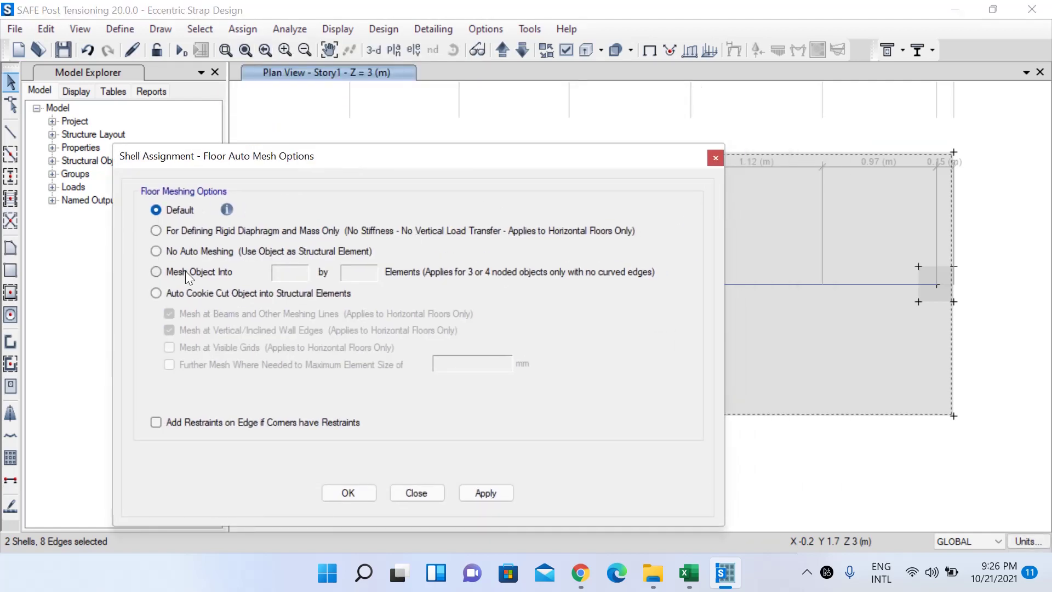
{"action": "left_click", "coordinate": [182, 271]}
{"action": "key", "text": "Tab"}
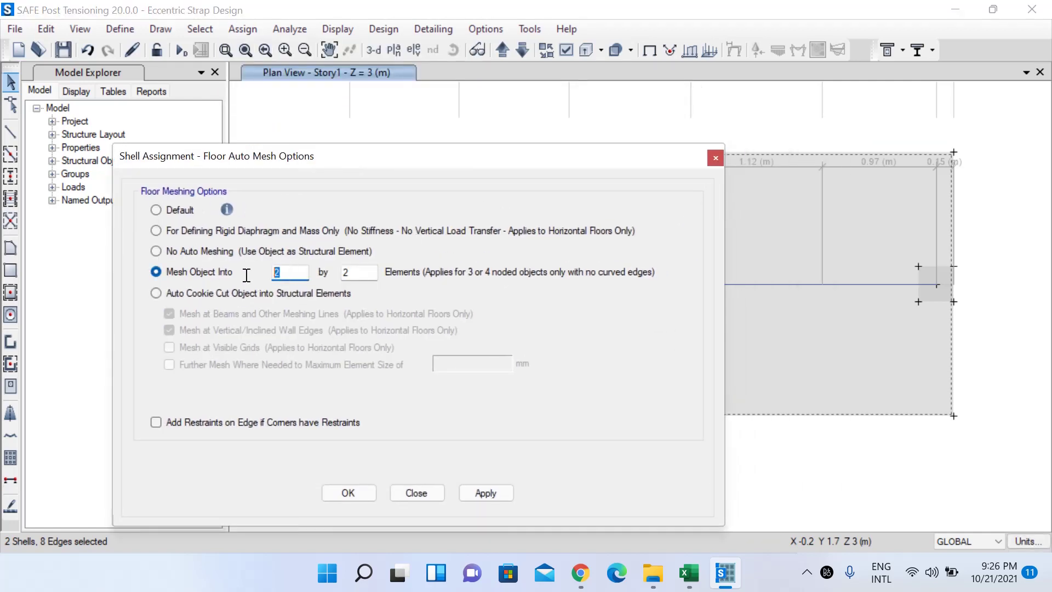
{"action": "type", "text": "5"}
{"action": "double_click", "coordinate": [347, 271]}
{"action": "type", "text": "5"}
{"action": "left_click", "coordinate": [362, 489]}
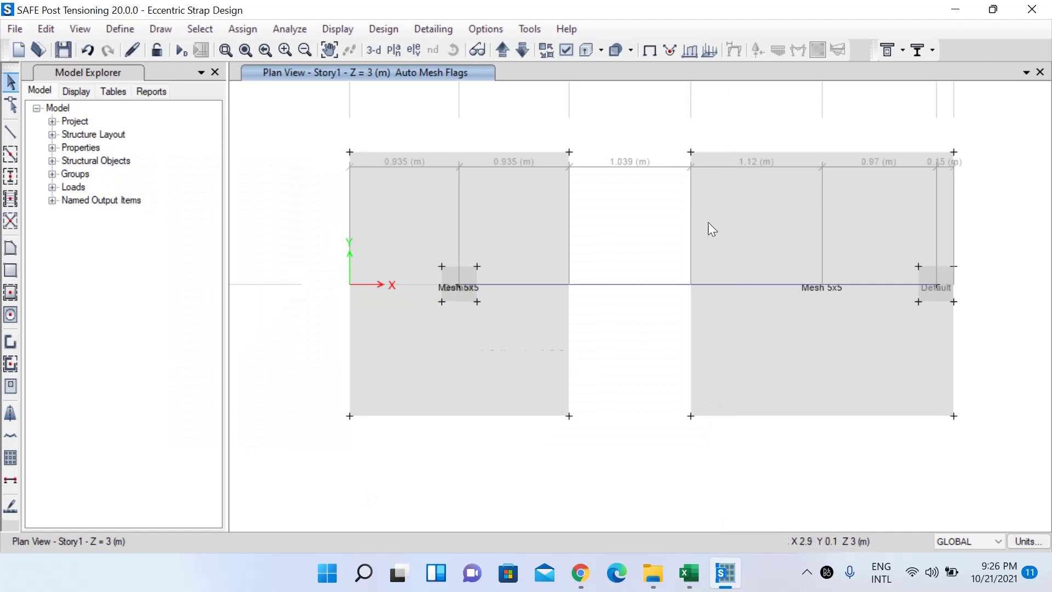
Draw a layer A column design strip along the lower edges of both footings, from X 0 to X 5.149 m
{"action": "mouse_move", "coordinate": [930, 240]}
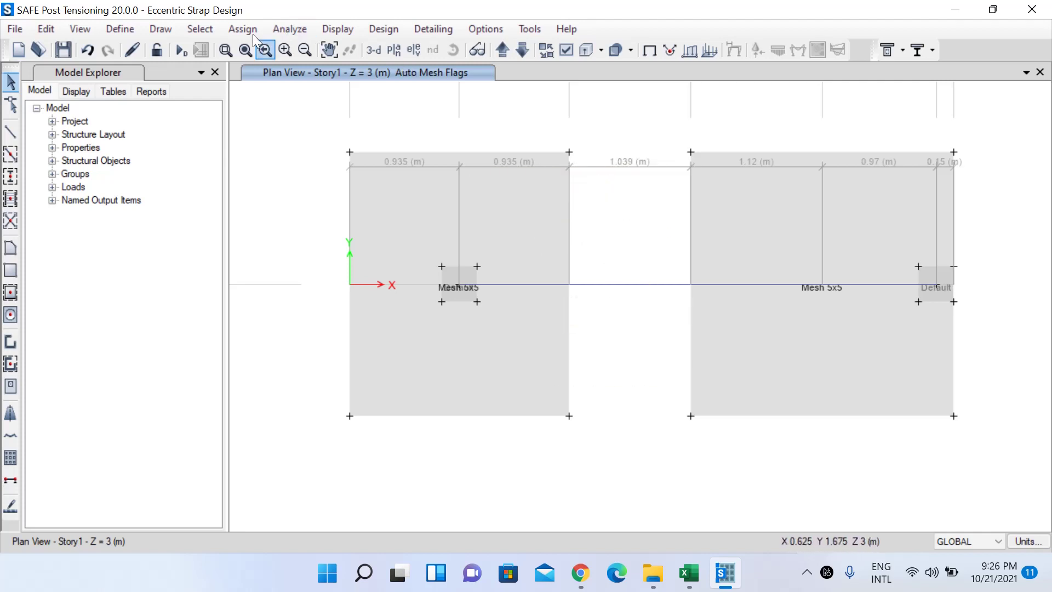
{"action": "left_click", "coordinate": [160, 32]}
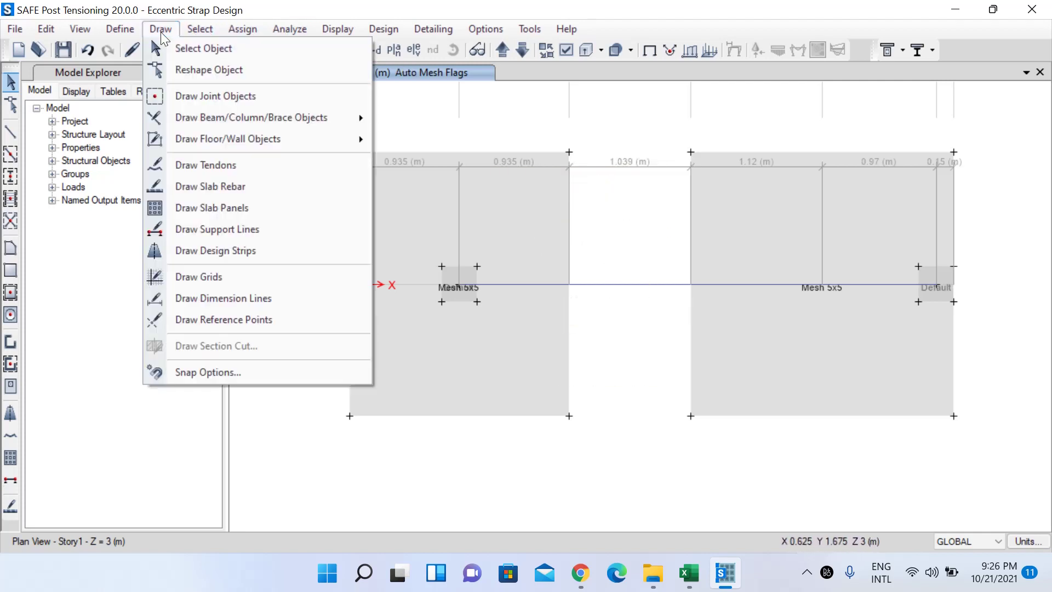
{"action": "left_click", "coordinate": [208, 251]}
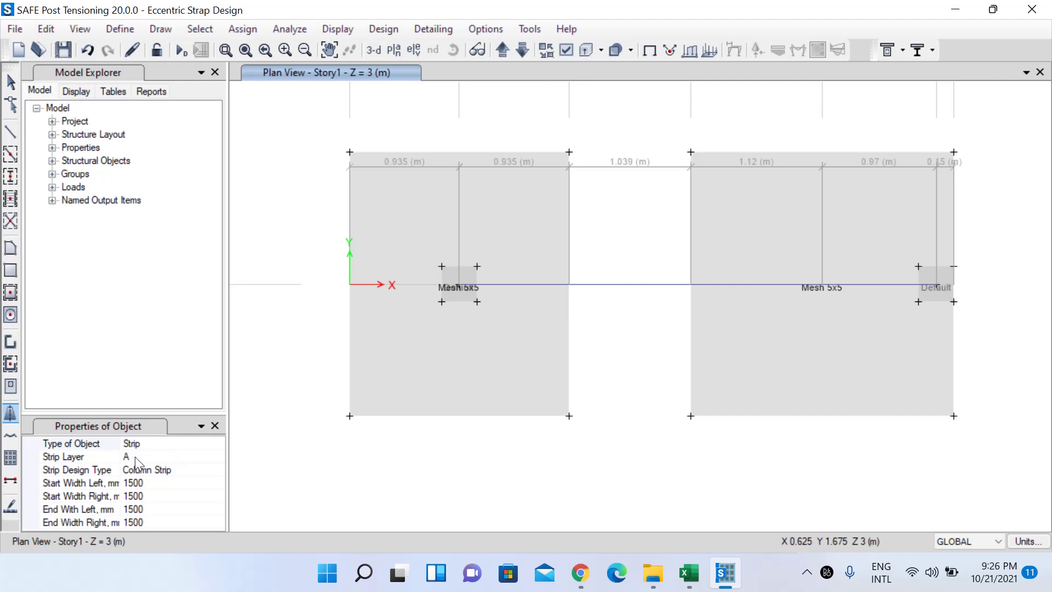
{"action": "left_click", "coordinate": [350, 416]}
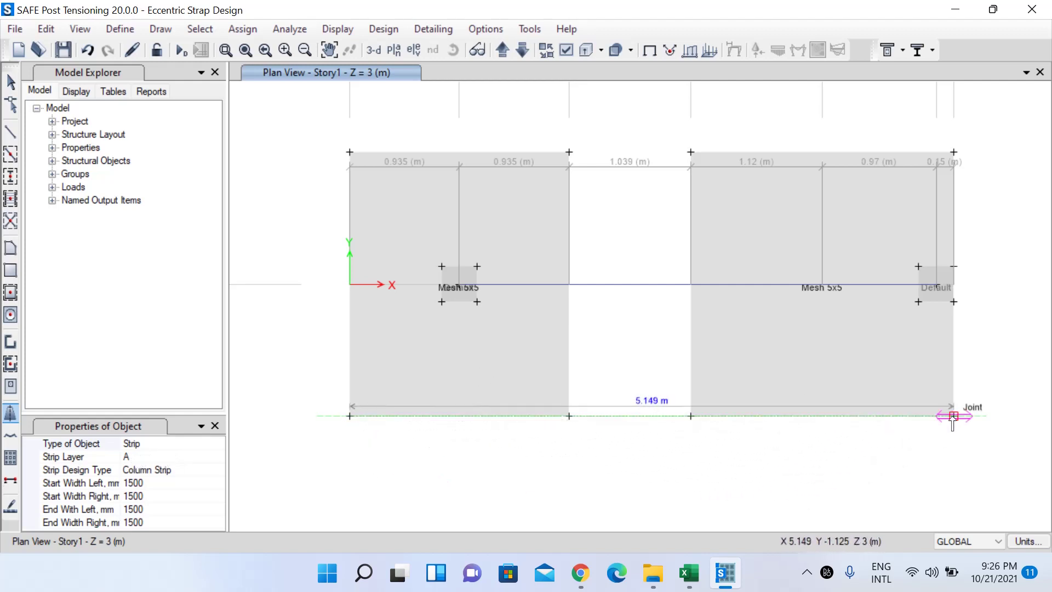
{"action": "left_click", "coordinate": [954, 416]}
{"action": "key", "text": "Return"}
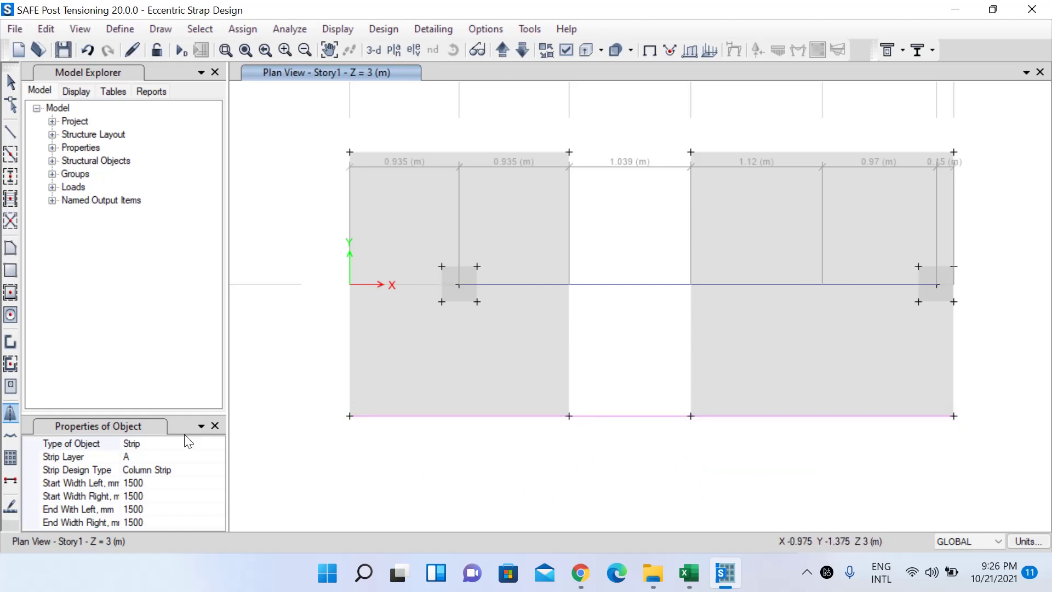
Draw a layer B column design strip along the outer edge of the footing at X 0, between its two corners
{"action": "left_click", "coordinate": [218, 456]}
{"action": "left_click", "coordinate": [222, 455]}
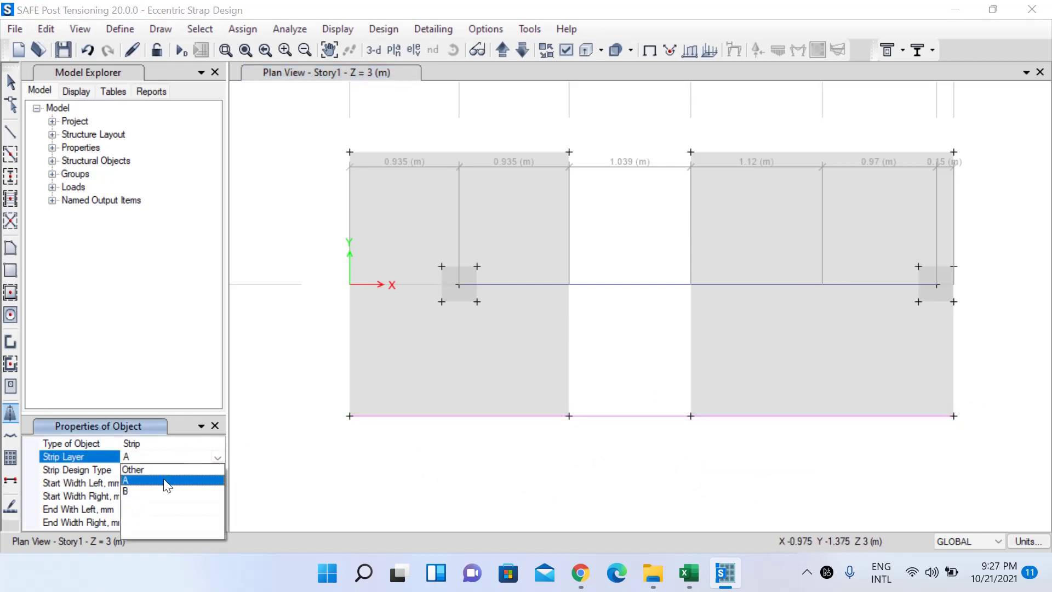
{"action": "left_click", "coordinate": [159, 491]}
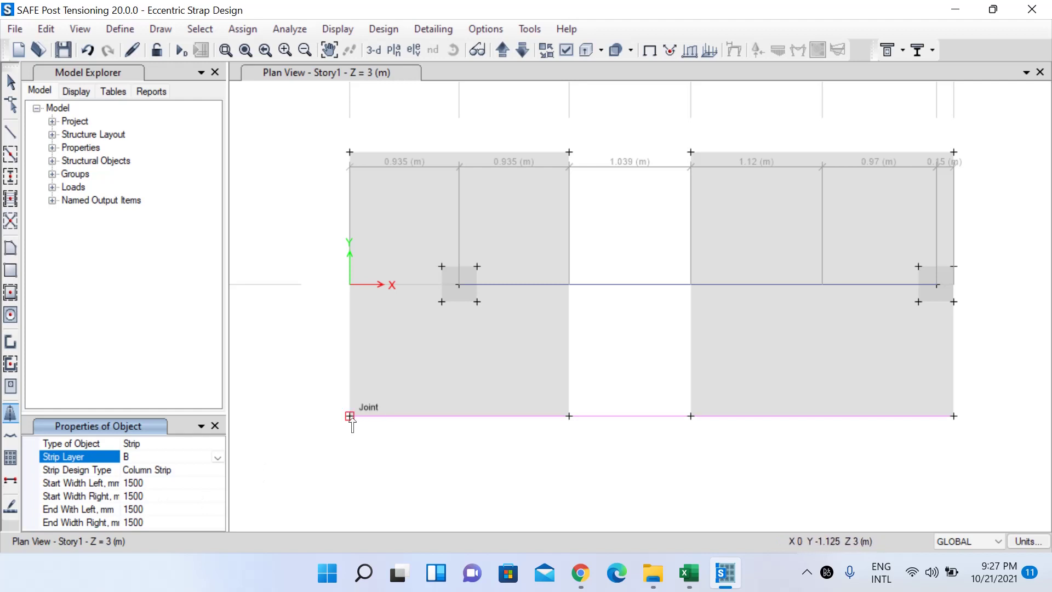
{"action": "left_click", "coordinate": [349, 416]}
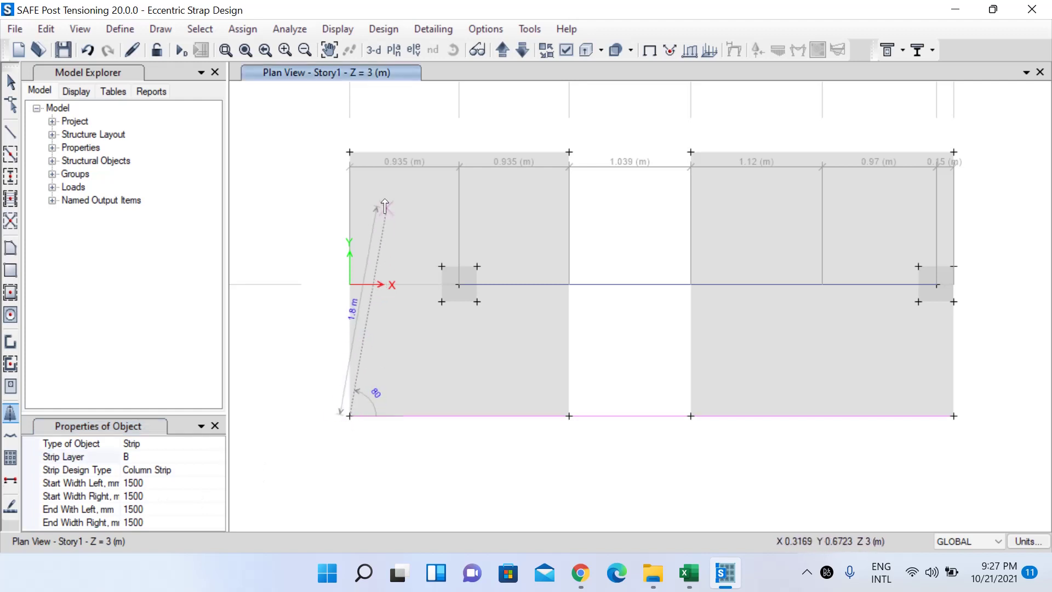
{"action": "left_click", "coordinate": [350, 152]}
{"action": "key", "text": "Escape"}
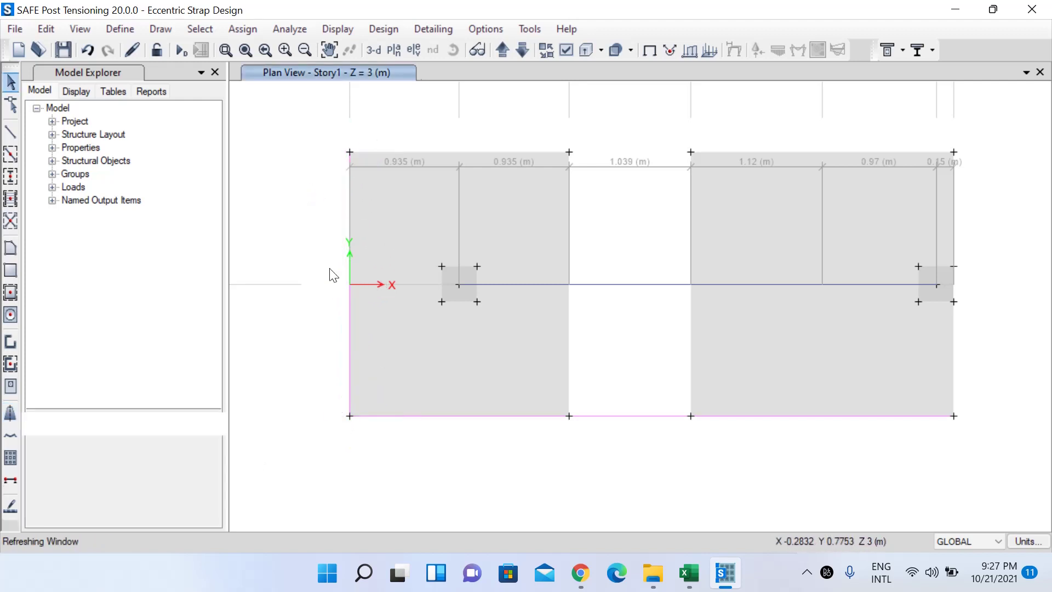
Replicate the layer A design strip along the footings' lower edges linearly with dx 0, dy 0.5 m and 5 copies
{"action": "left_click", "coordinate": [609, 420]}
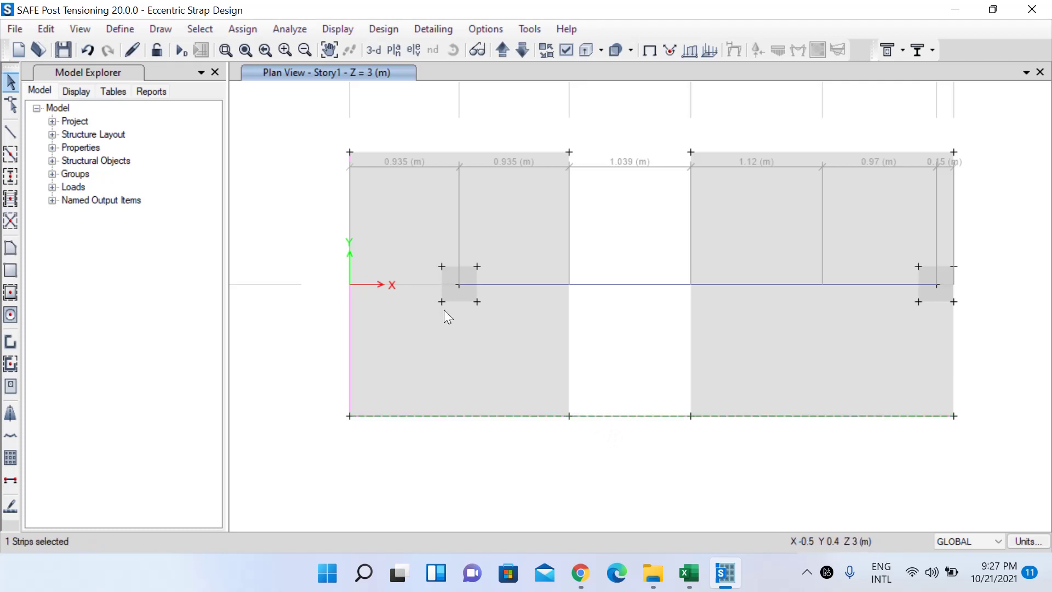
{"action": "left_click", "coordinate": [48, 28]}
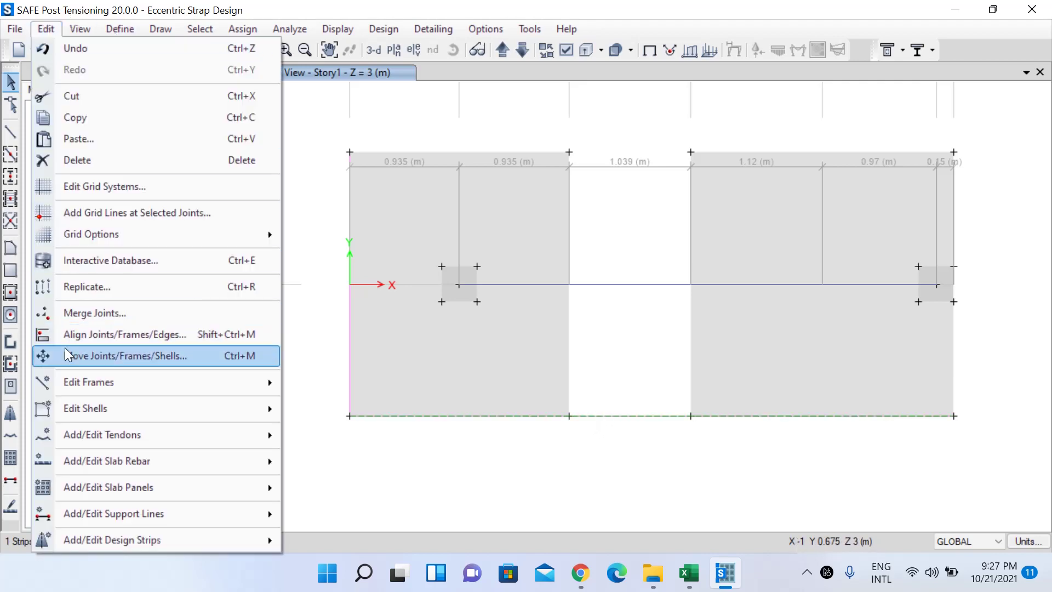
{"action": "left_click", "coordinate": [131, 286]}
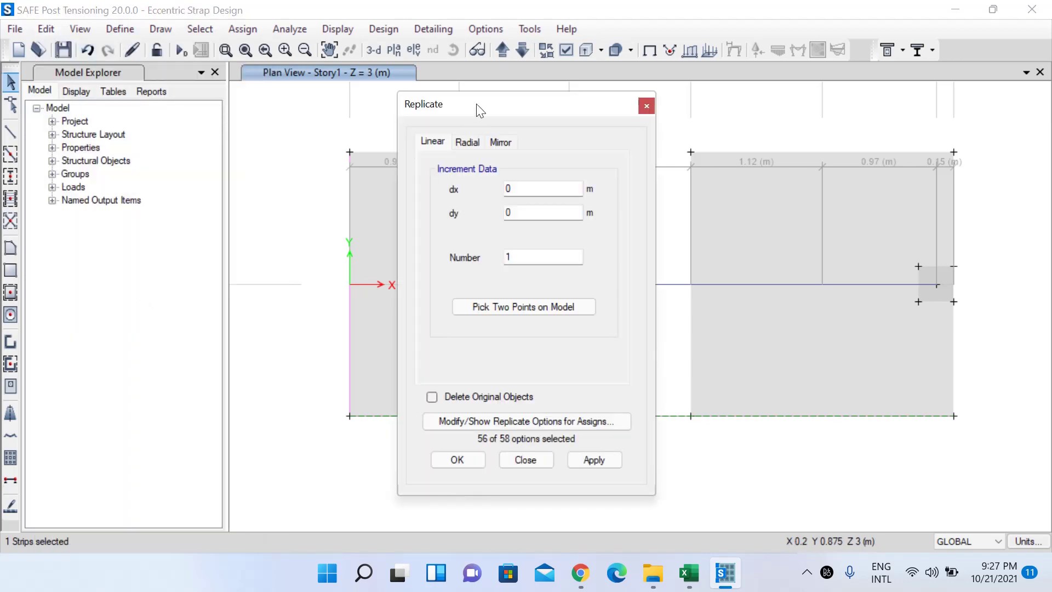
{"action": "left_click_drag", "start_coordinate": [475, 105], "coordinate": [130, 107]}
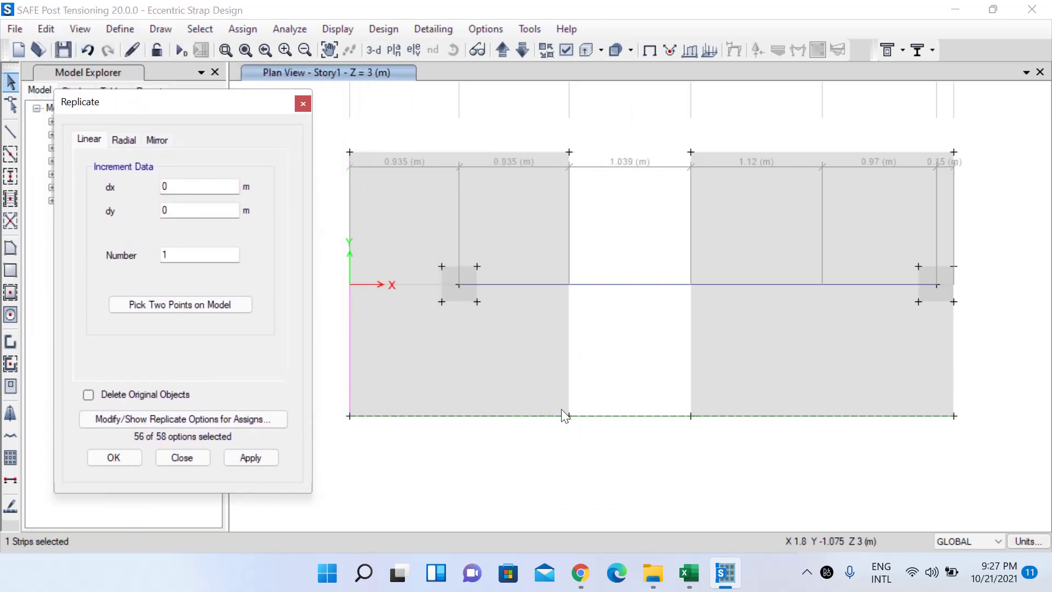
{"action": "double_click", "coordinate": [167, 211]}
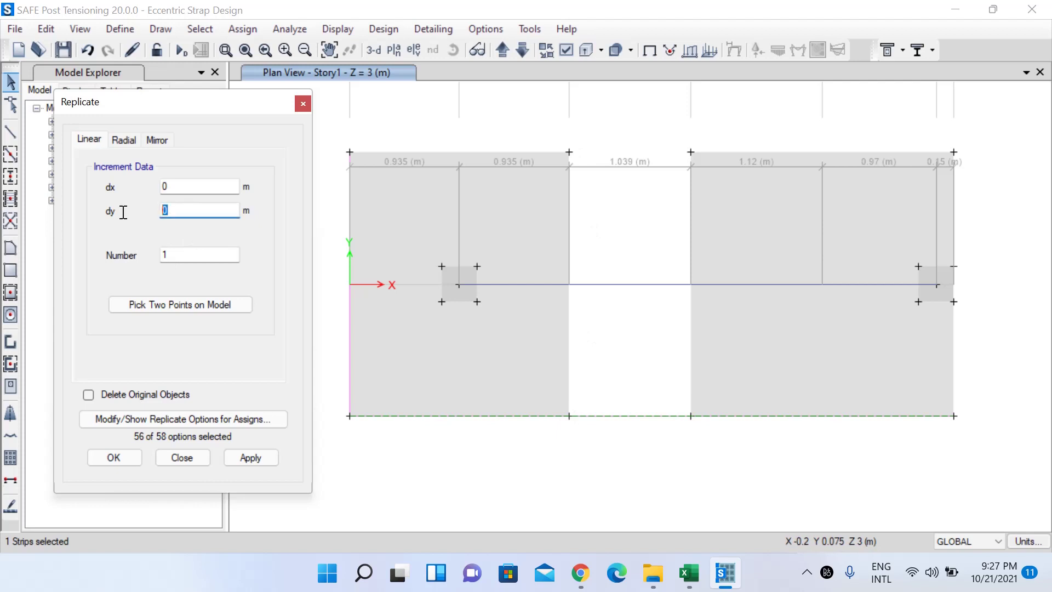
{"action": "type", "text": ".5"}
{"action": "double_click", "coordinate": [182, 254]}
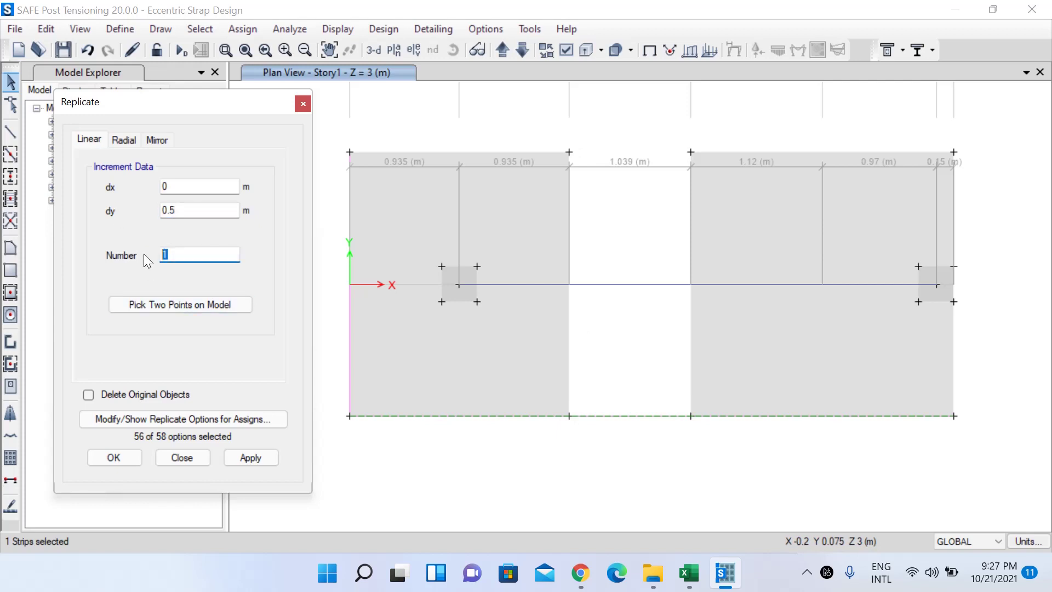
{"action": "type", "text": "15"}
{"action": "left_click", "coordinate": [259, 457]}
{"action": "left_click_drag", "start_coordinate": [189, 256], "coordinate": [151, 256]}
{"action": "type", "text": "5"}
{"action": "left_click", "coordinate": [271, 458]}
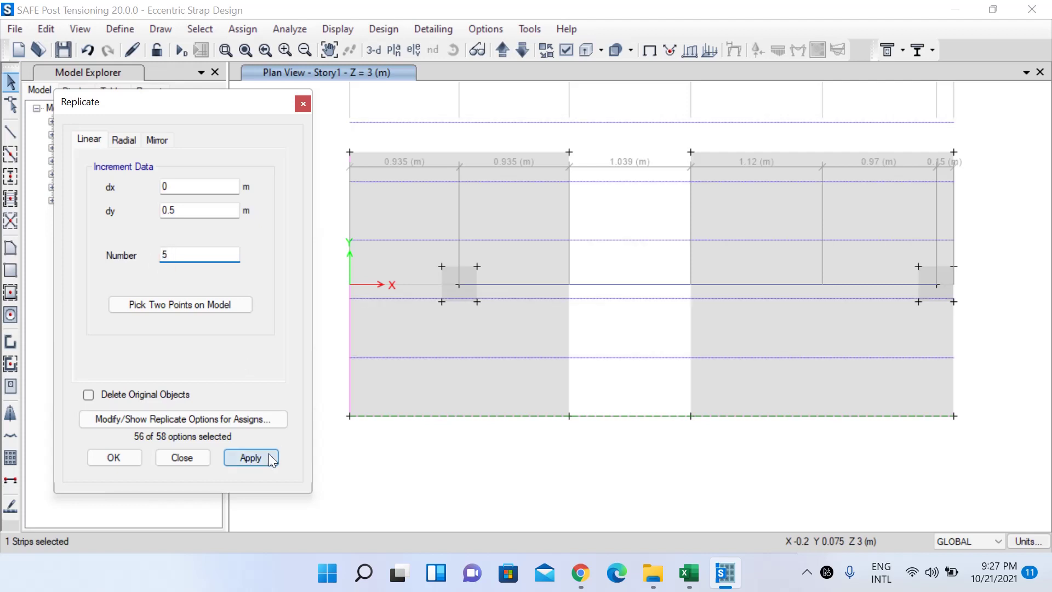
{"action": "left_click", "coordinate": [271, 458]}
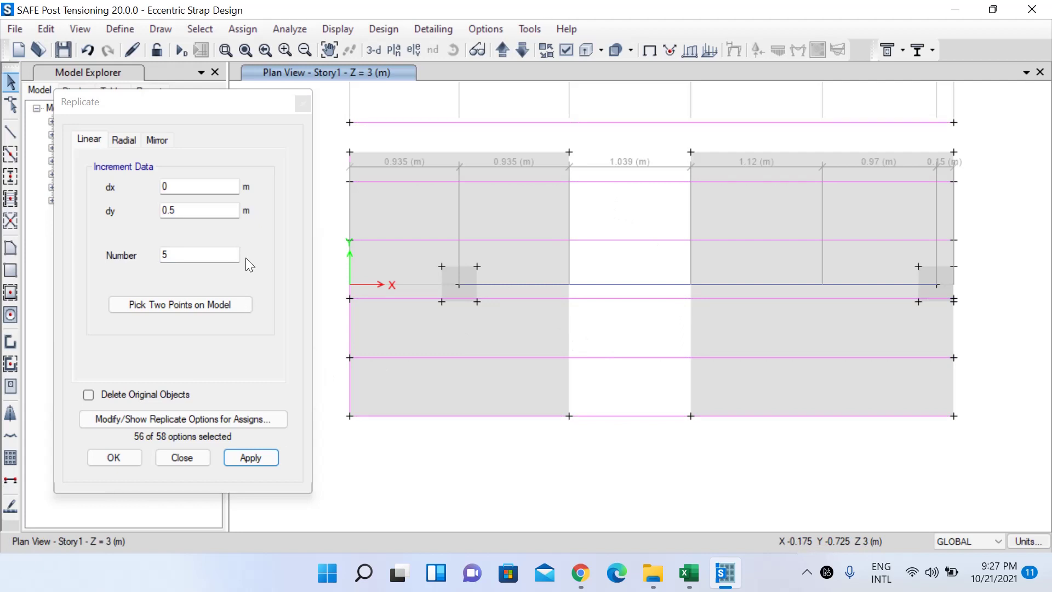
Replicate the layer B design strip at X 0 linearly with dx 0.5 m, dy 0 and 12 copies
{"action": "left_click", "coordinate": [350, 214]}
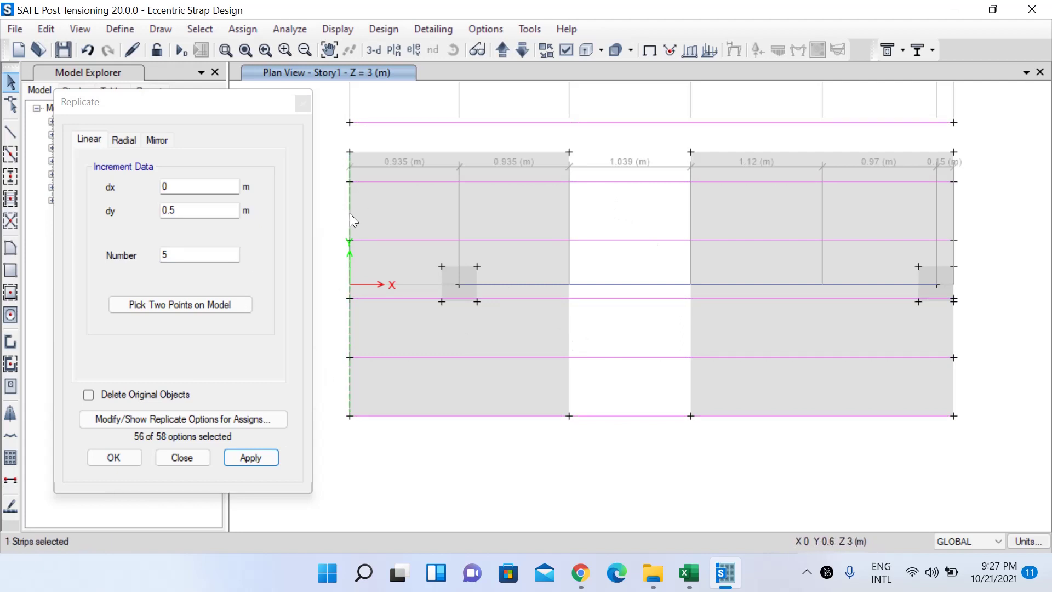
{"action": "double_click", "coordinate": [203, 210]}
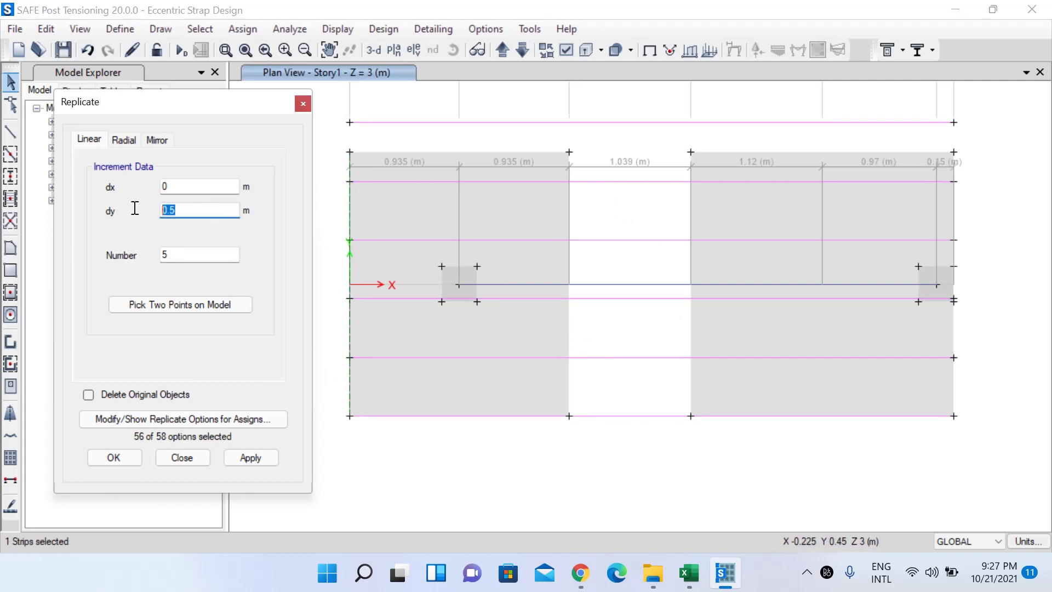
{"action": "type", "text": "0"}
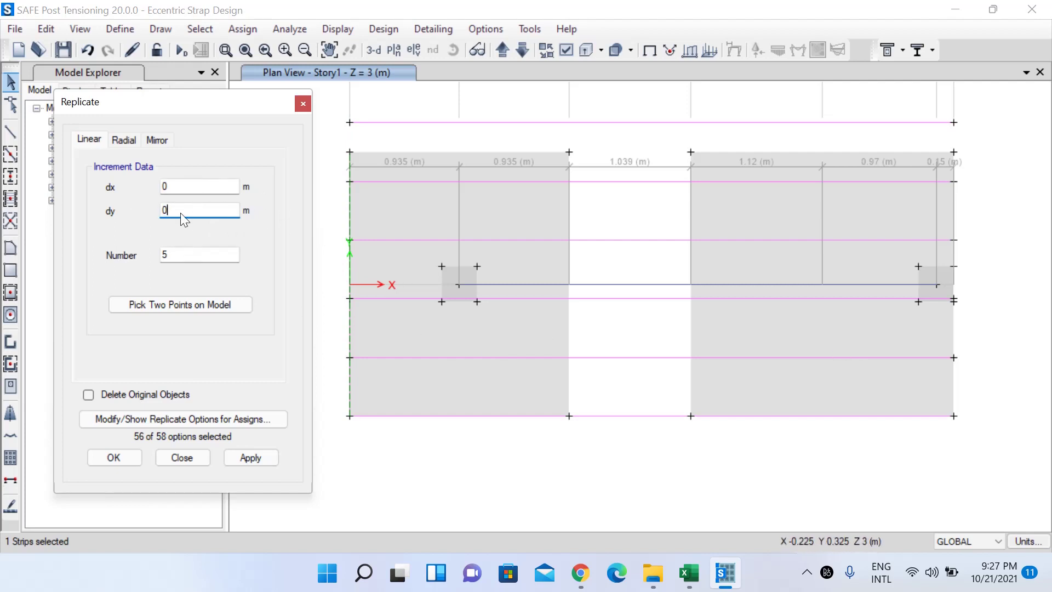
{"action": "left_click", "coordinate": [190, 191]}
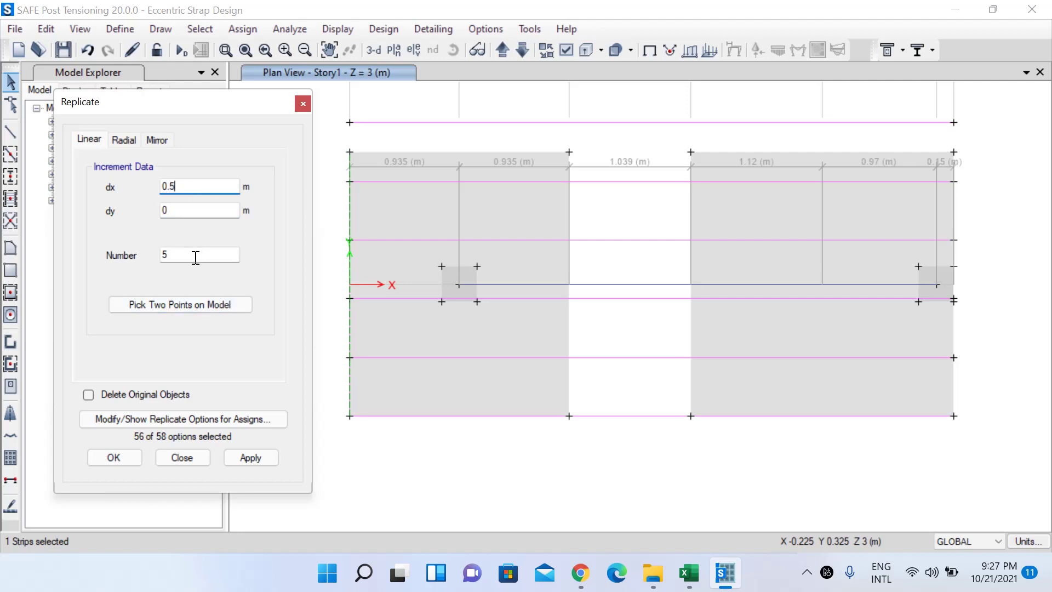
{"action": "left_click_drag", "start_coordinate": [195, 256], "coordinate": [128, 263]}
{"action": "type", "text": "12"}
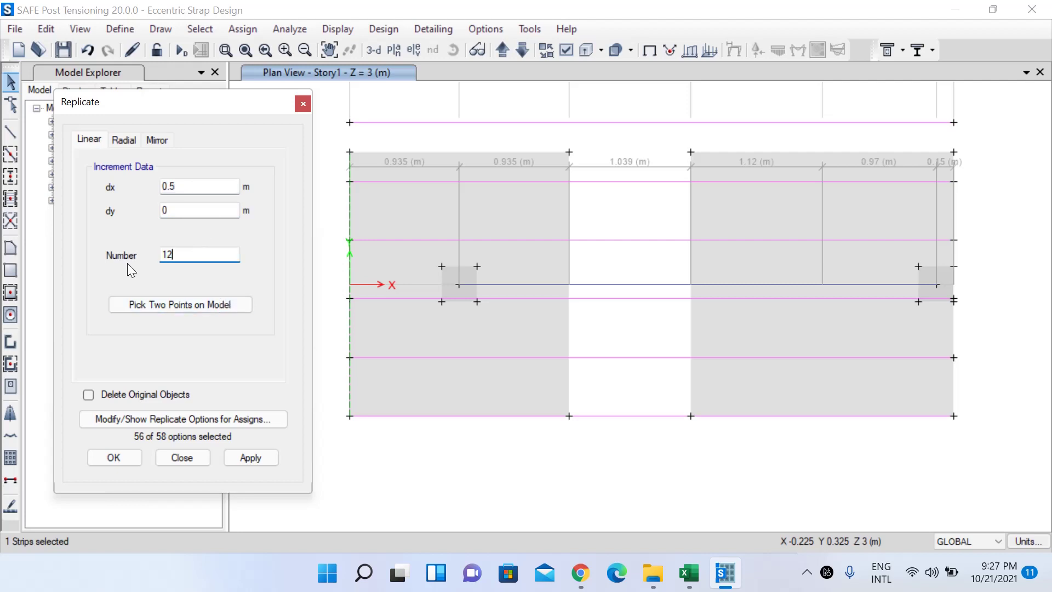
{"action": "left_click", "coordinate": [251, 458]}
{"action": "left_click", "coordinate": [569, 380]}
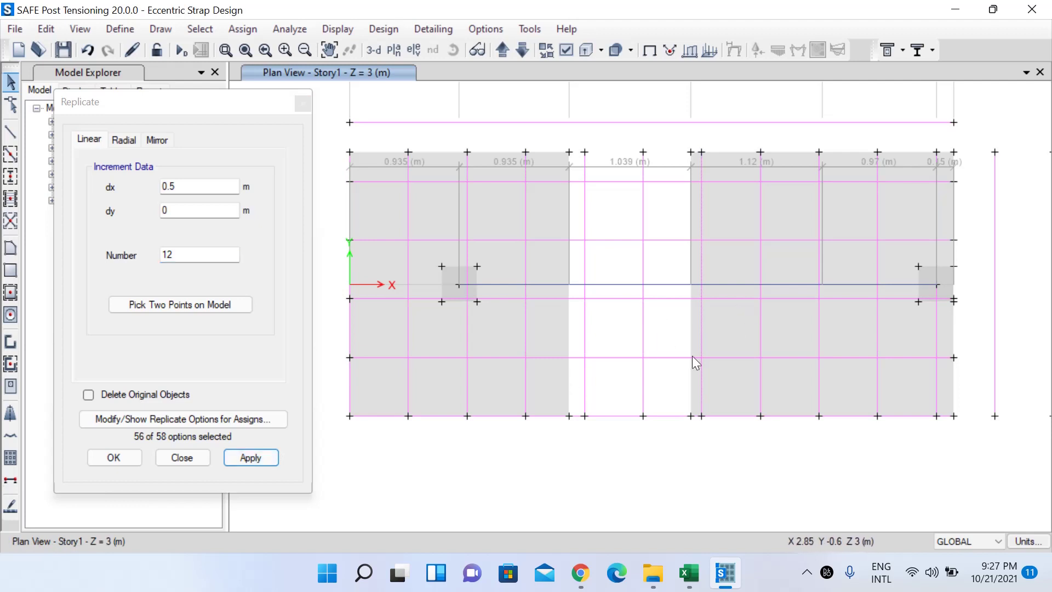
{"action": "left_click", "coordinate": [135, 456]}
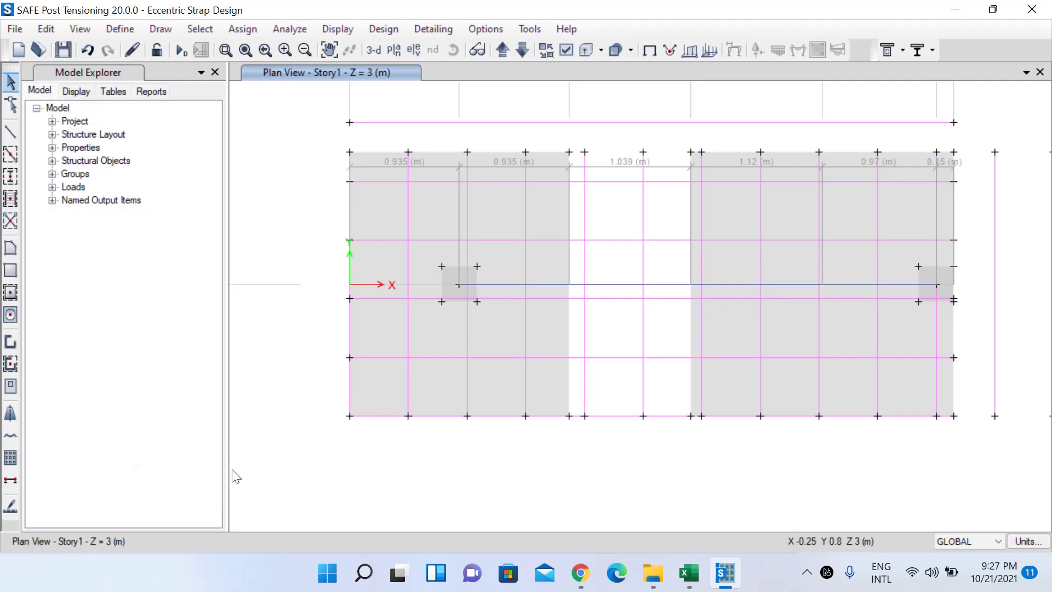
Save the model and run the analysis and design
{"action": "left_click", "coordinate": [63, 49]}
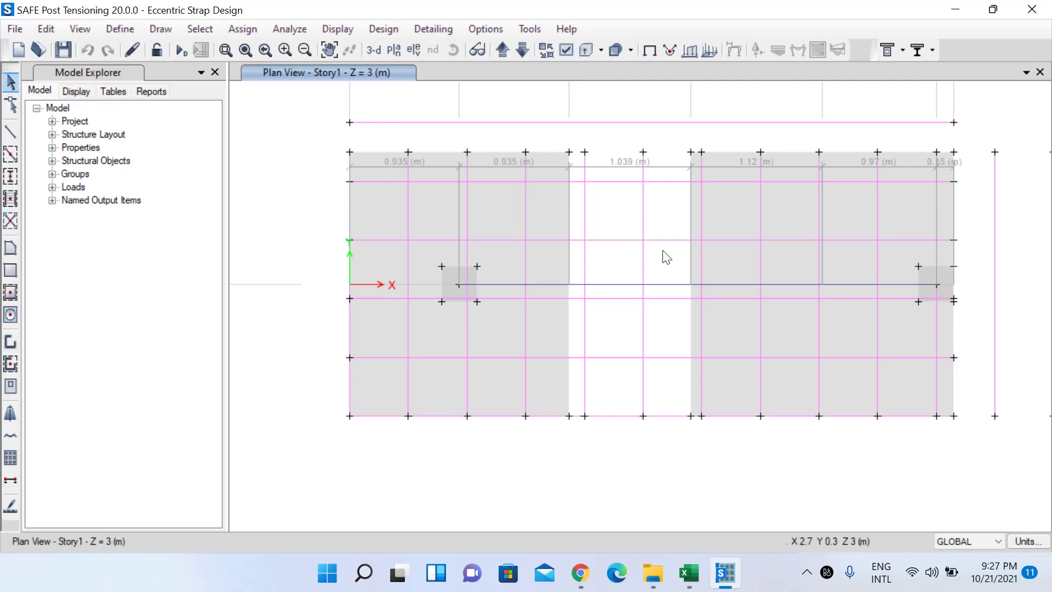
{"action": "middle_click_drag", "start_coordinate": [618, 157], "coordinate": [587, 187]}
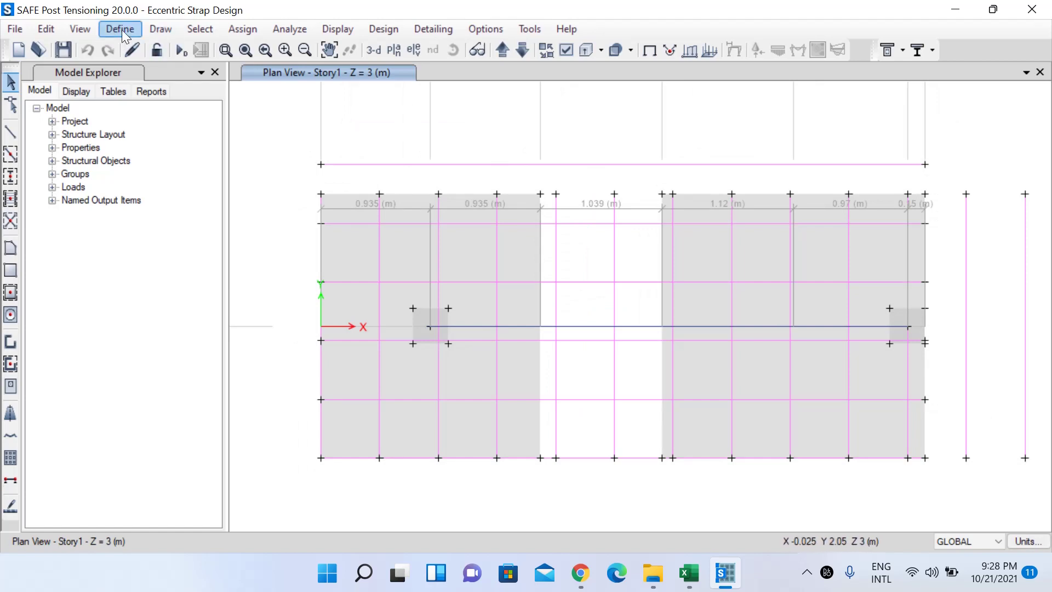
{"action": "left_click", "coordinate": [288, 28]}
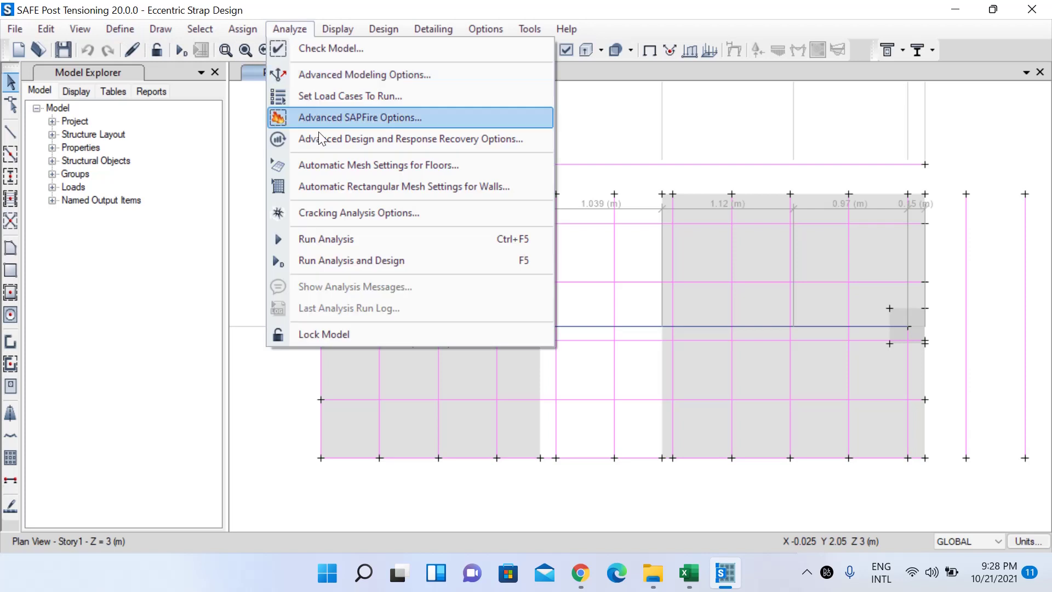
{"action": "left_click", "coordinate": [341, 261]}
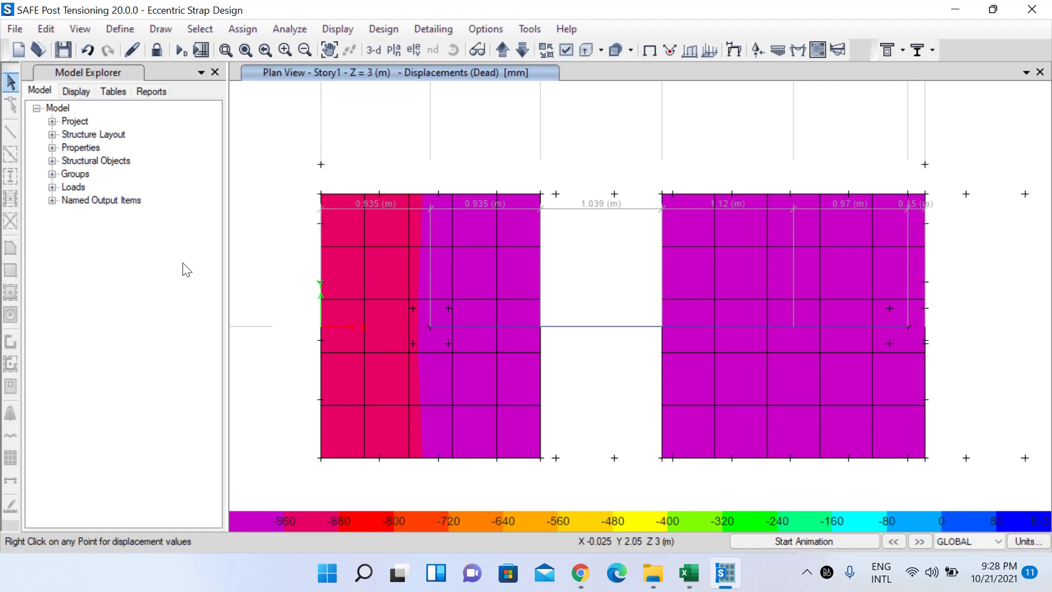
Display the soil pressure contours for the 1.0Total combination on the undeformed shape
{"action": "left_click", "coordinate": [345, 29]}
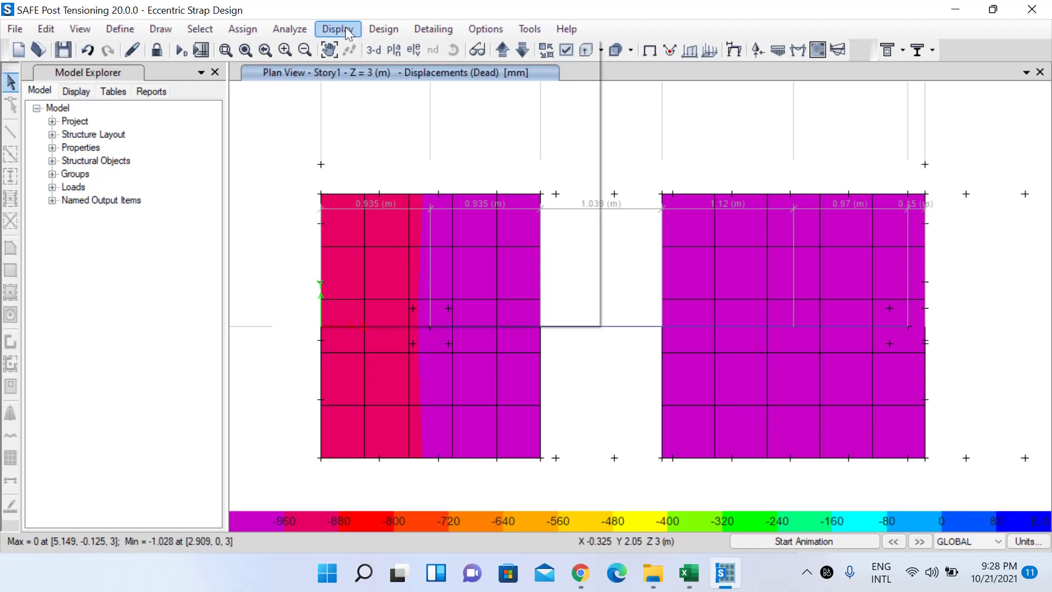
{"action": "mouse_move", "coordinate": [512, 121]}
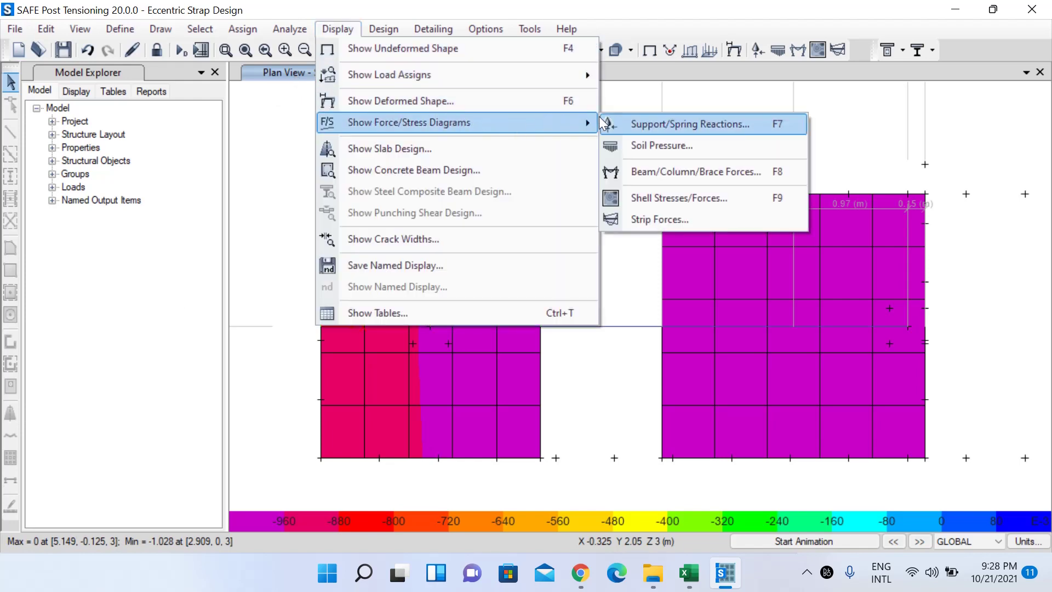
{"action": "left_click", "coordinate": [622, 144]}
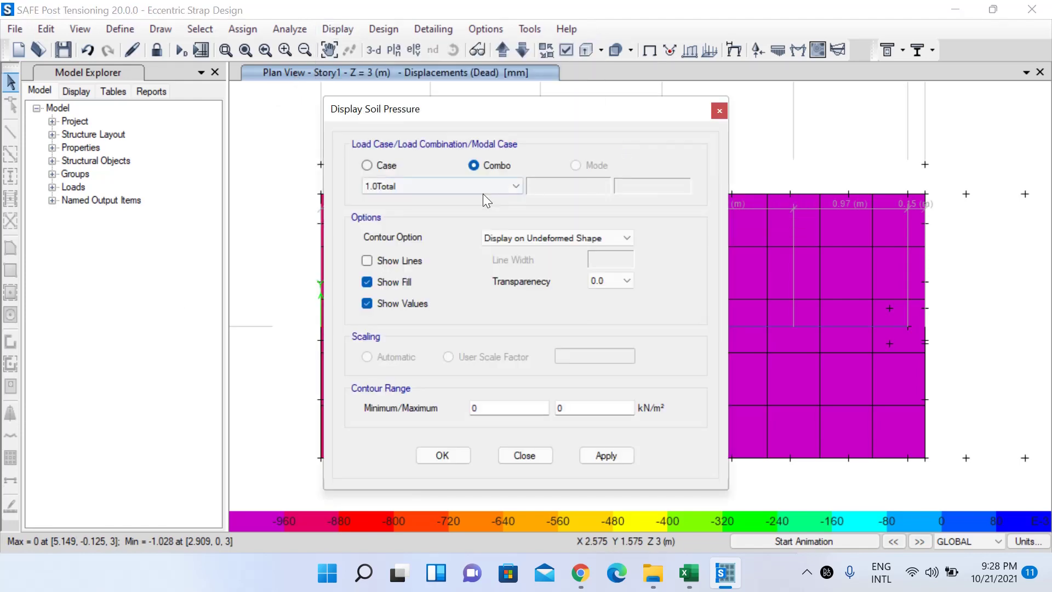
{"action": "left_click_drag", "start_coordinate": [415, 118], "coordinate": [93, 62]}
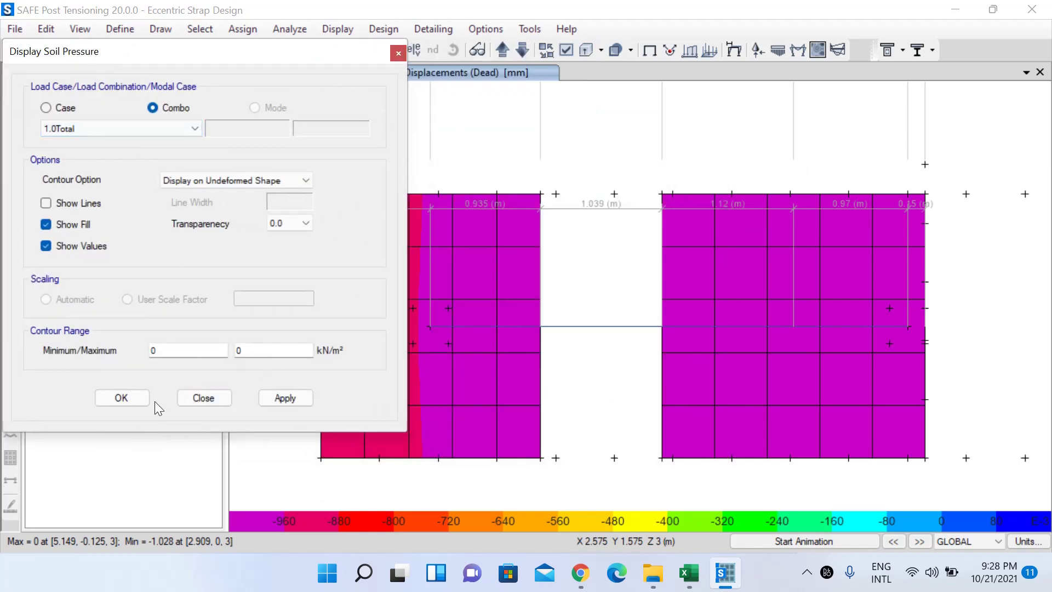
{"action": "left_click", "coordinate": [130, 401]}
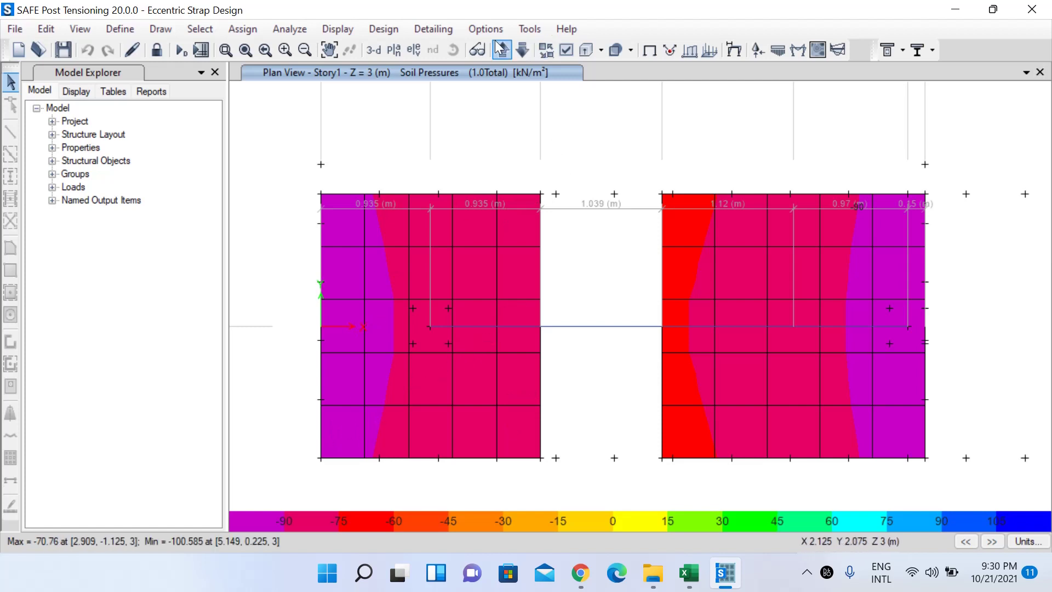
Return to the undeformed shape and display the beam Moment 3-3 diagram for the 1.5Total combination with automatic scaling
{"action": "left_click", "coordinate": [334, 31]}
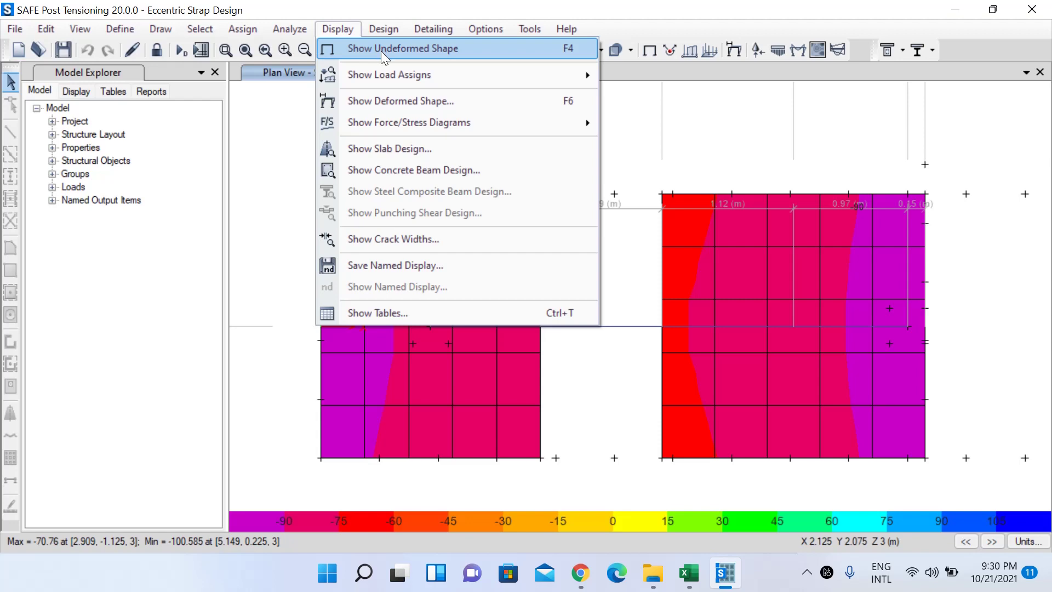
{"action": "left_click", "coordinate": [380, 50]}
{"action": "left_click", "coordinate": [336, 28]}
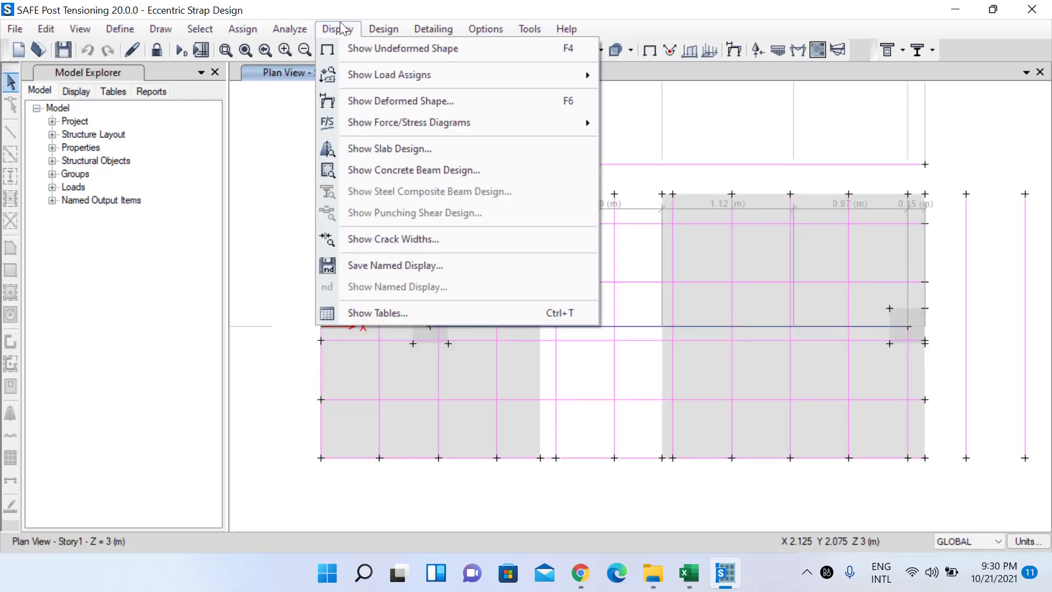
{"action": "mouse_move", "coordinate": [514, 122]}
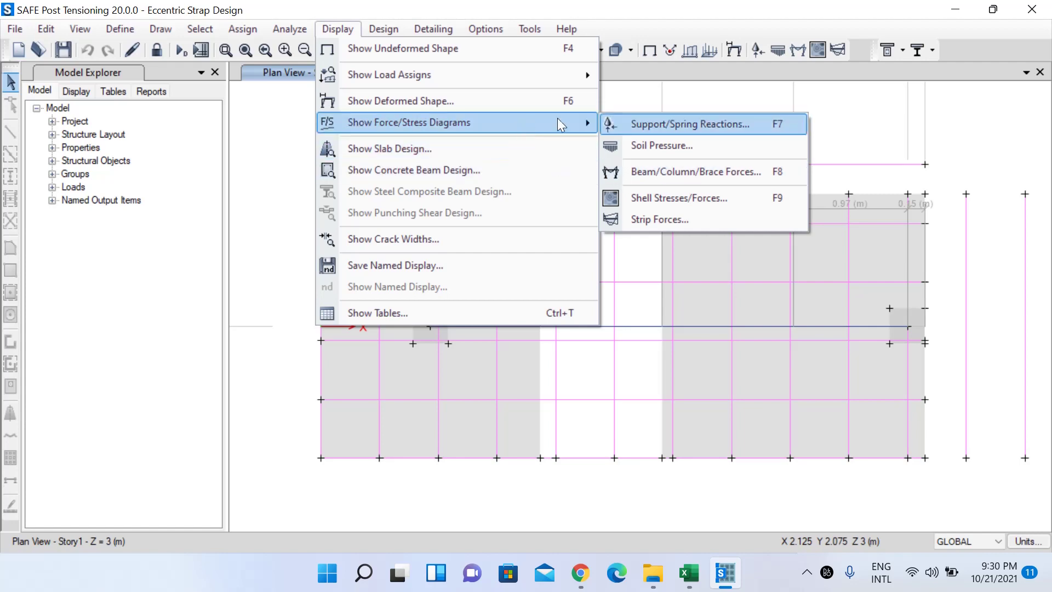
{"action": "left_click", "coordinate": [665, 173]}
{"action": "left_click_drag", "start_coordinate": [495, 104], "coordinate": [171, 44]}
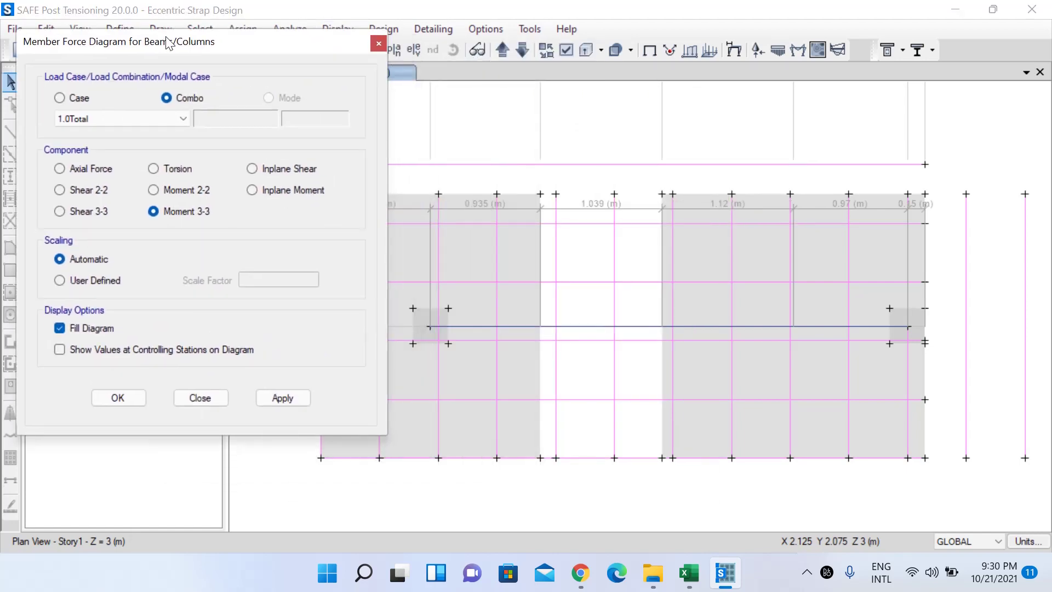
{"action": "left_click", "coordinate": [113, 117]}
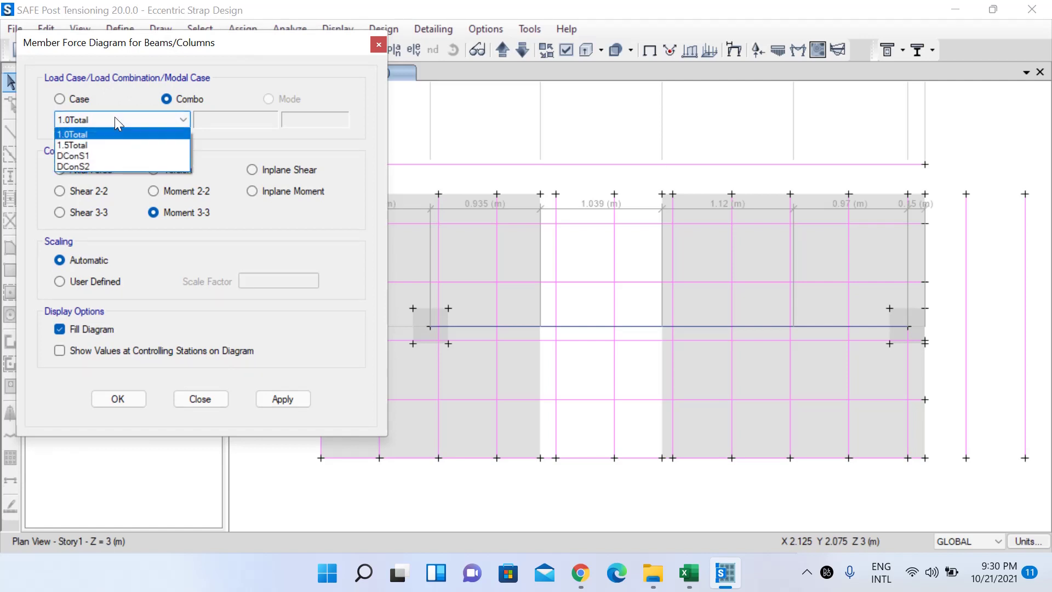
{"action": "left_click", "coordinate": [81, 144]}
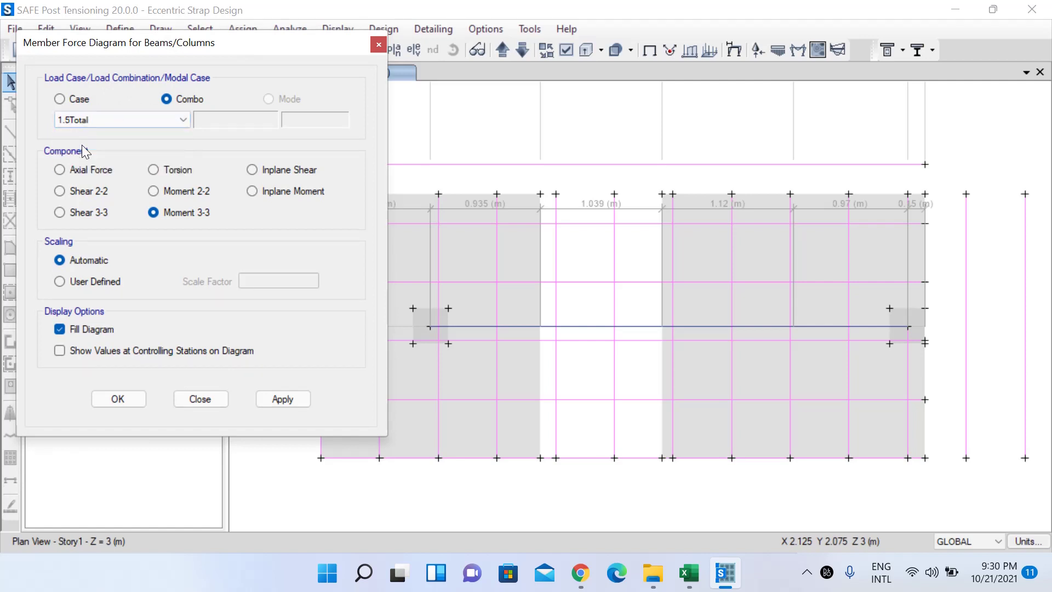
{"action": "left_click", "coordinate": [130, 396]}
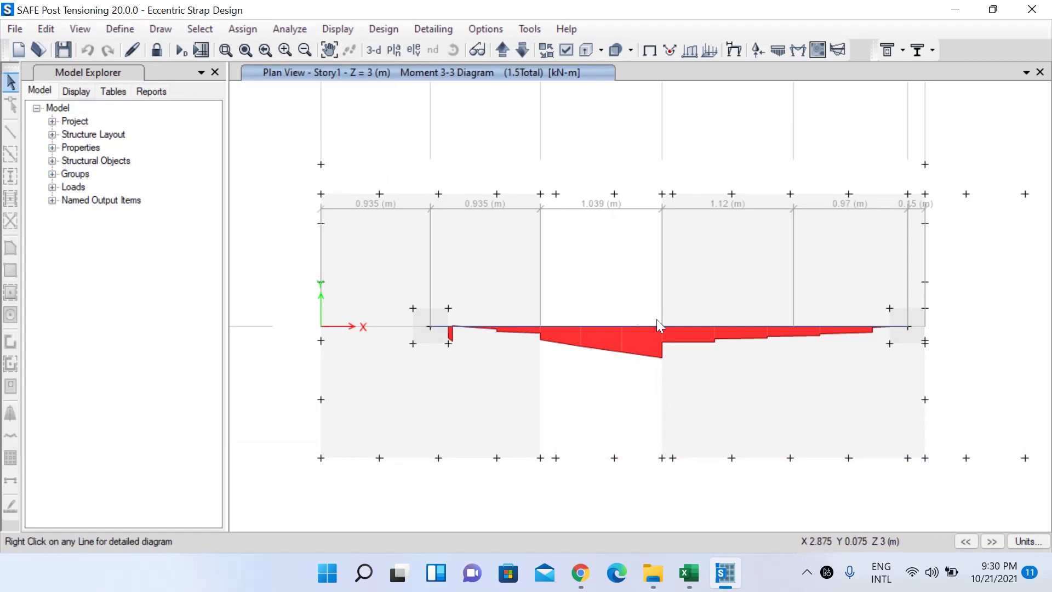
Examine the strap beam's detailed shear, moment and deflection diagrams for the 1.5Total combination, and close them
{"action": "right_click", "coordinate": [615, 324]}
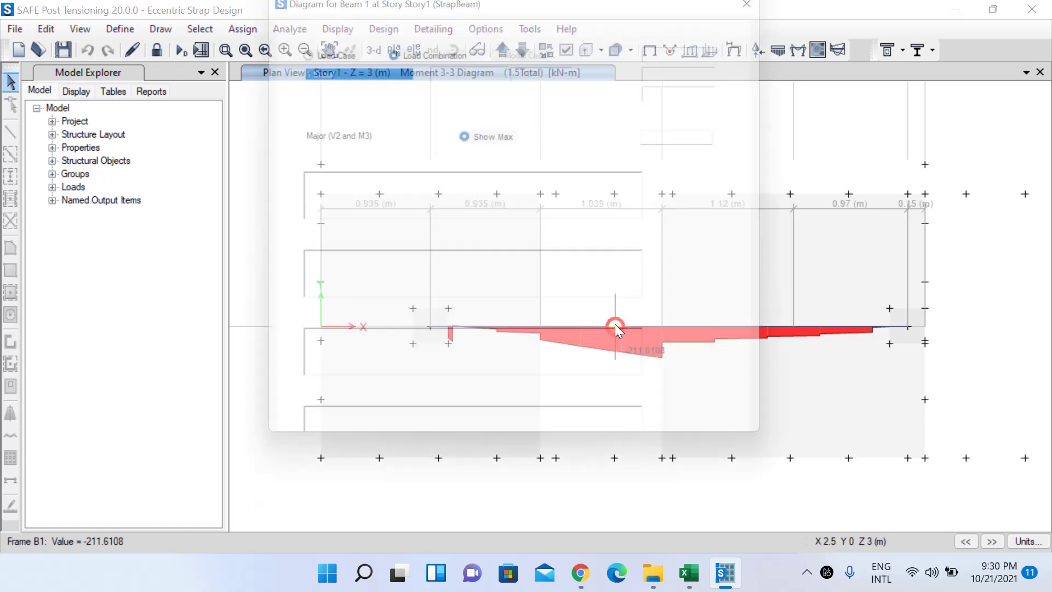
{"action": "left_click_drag", "start_coordinate": [570, 7], "coordinate": [442, 68]}
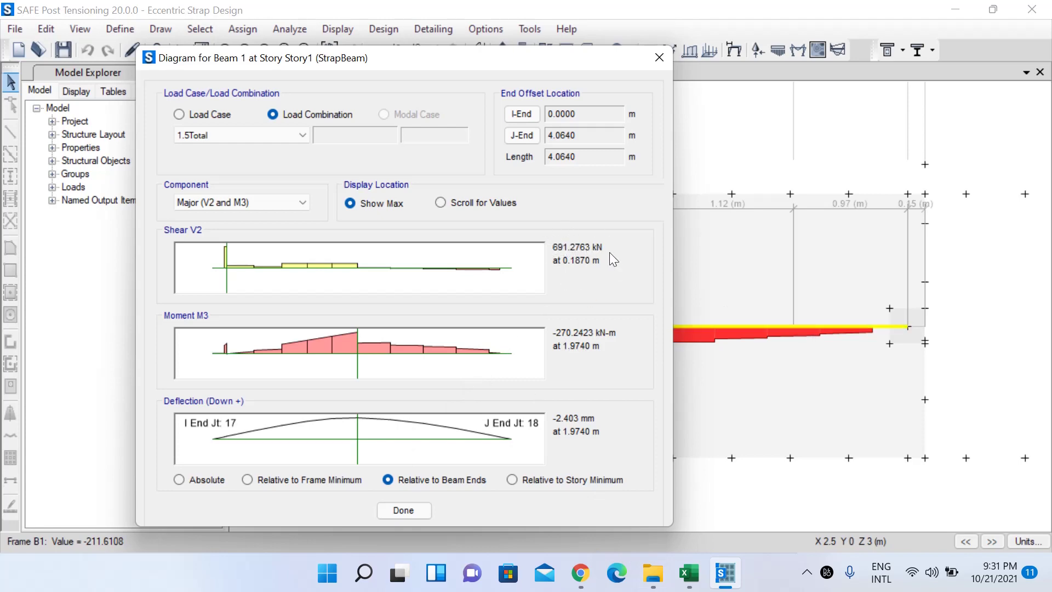
{"action": "left_click", "coordinate": [664, 57]}
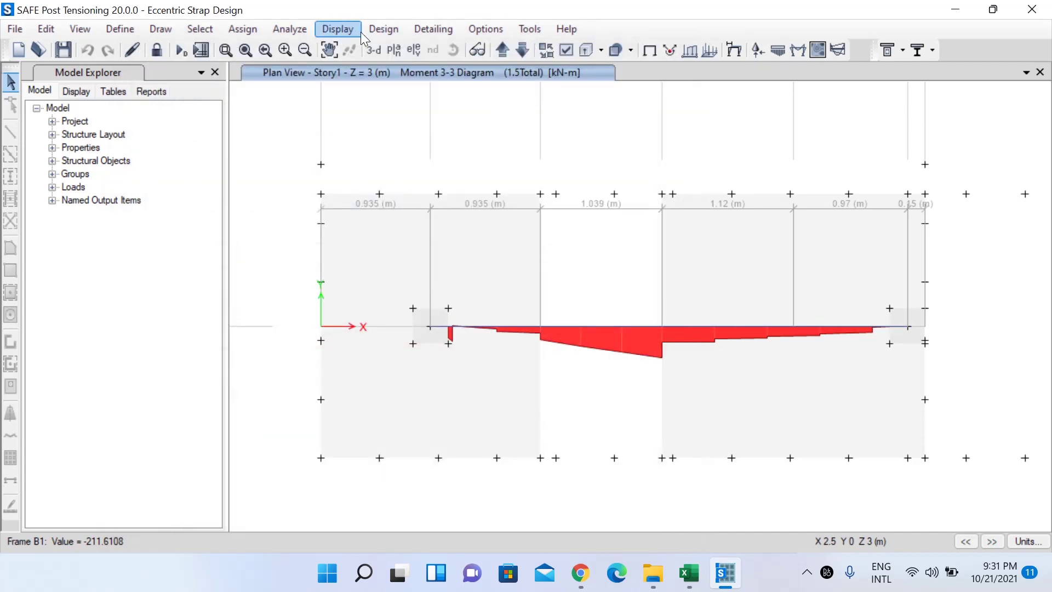
Display the beam's total longitudinal rebar with minimum reinforcing imposed and values at controlling stations, and inspect the rebar along the strap beam
{"action": "left_click", "coordinate": [340, 33]}
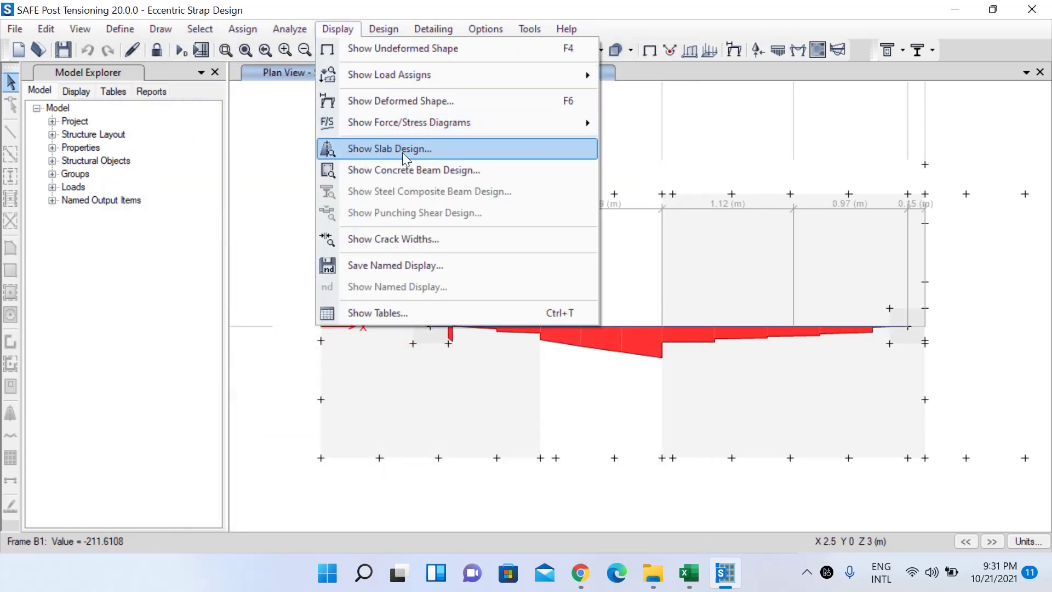
{"action": "left_click", "coordinate": [417, 170]}
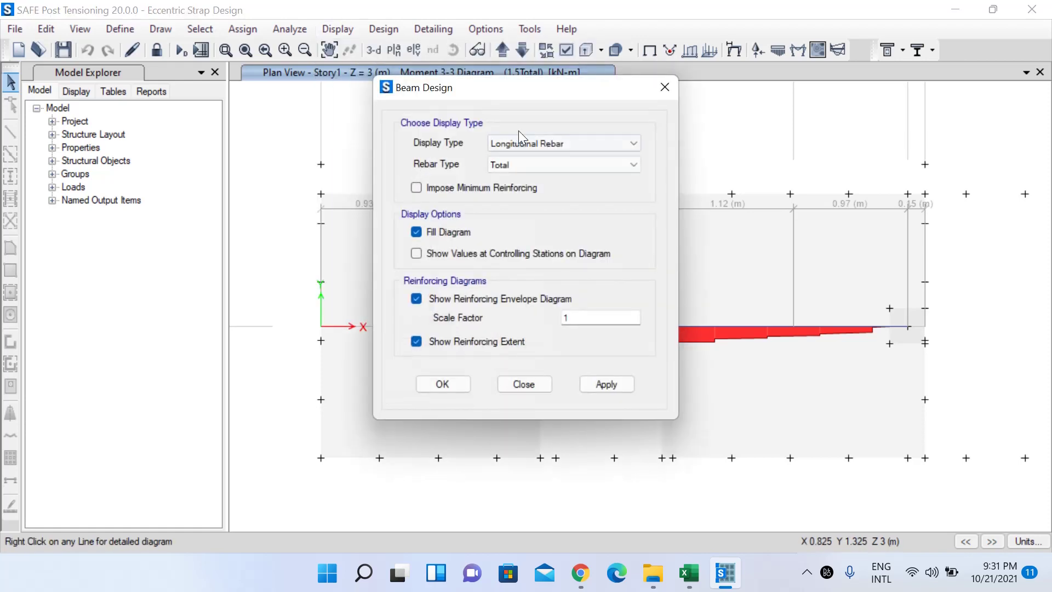
{"action": "left_click_drag", "start_coordinate": [497, 93], "coordinate": [201, 49]}
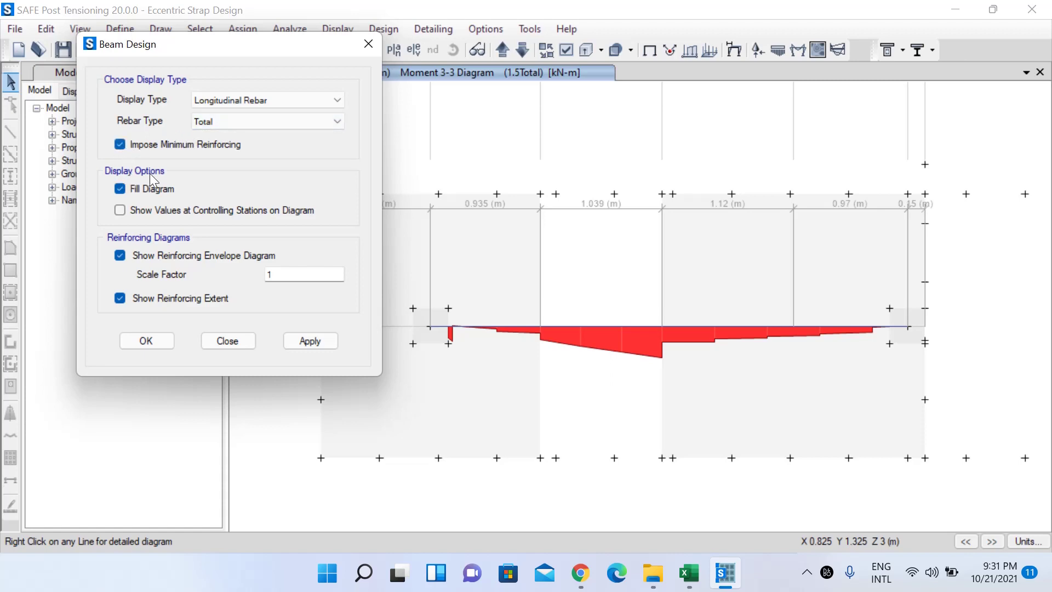
{"action": "left_click", "coordinate": [120, 210]}
{"action": "left_click", "coordinate": [146, 340]}
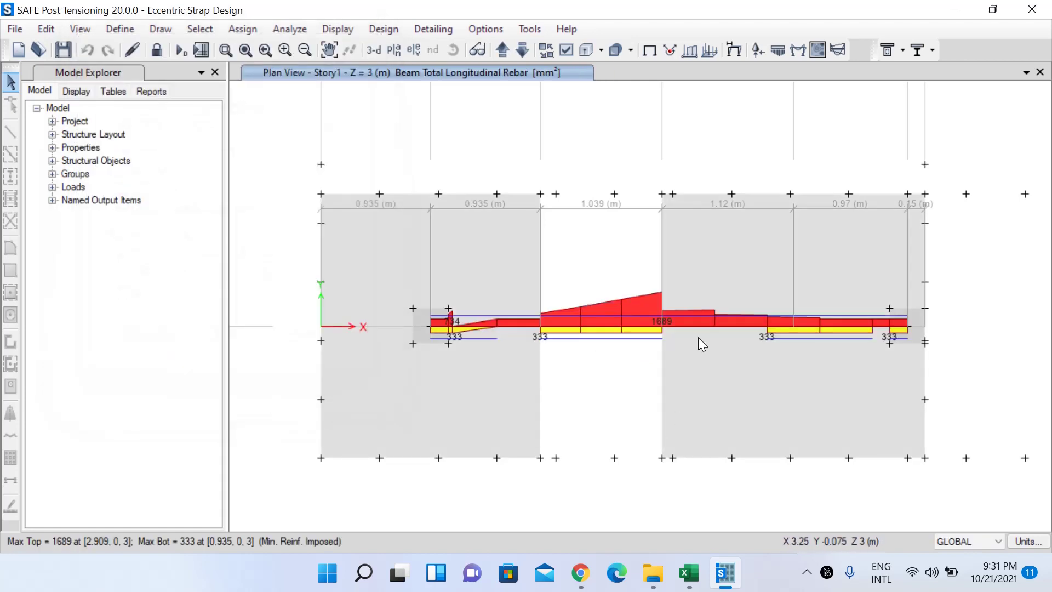
{"action": "scroll", "coordinate": [634, 332], "scroll_direction": "up", "scroll_amount": 2}
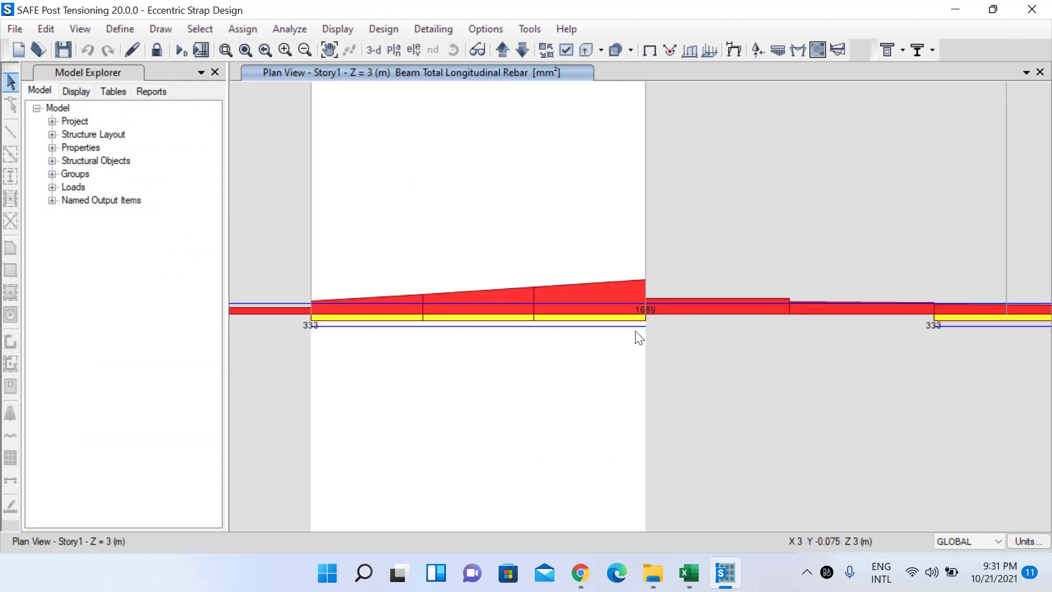
{"action": "scroll", "coordinate": [634, 329], "scroll_direction": "down", "scroll_amount": 2}
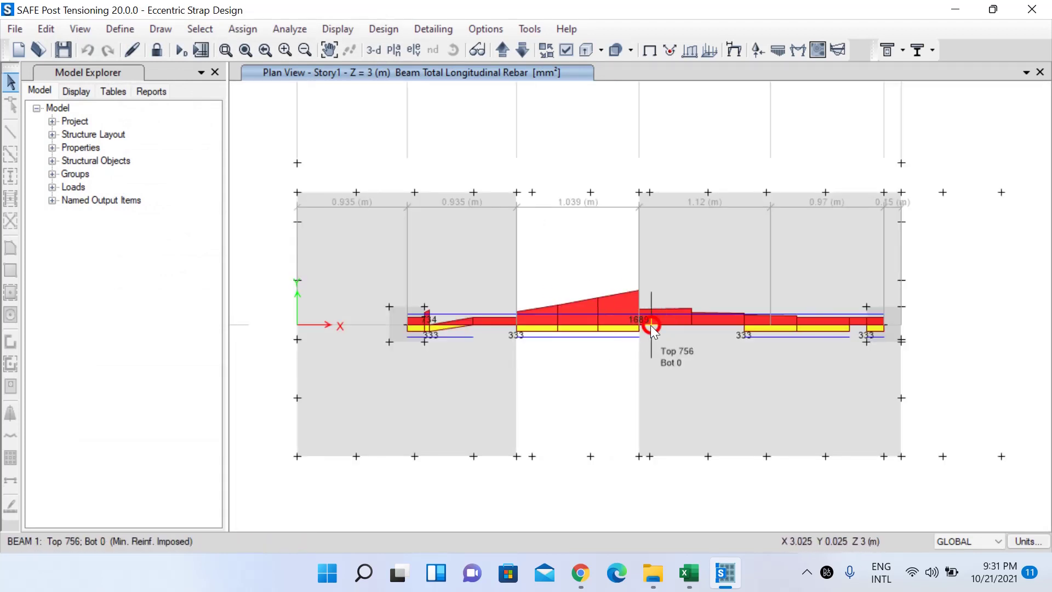
{"action": "left_click", "coordinate": [646, 321]}
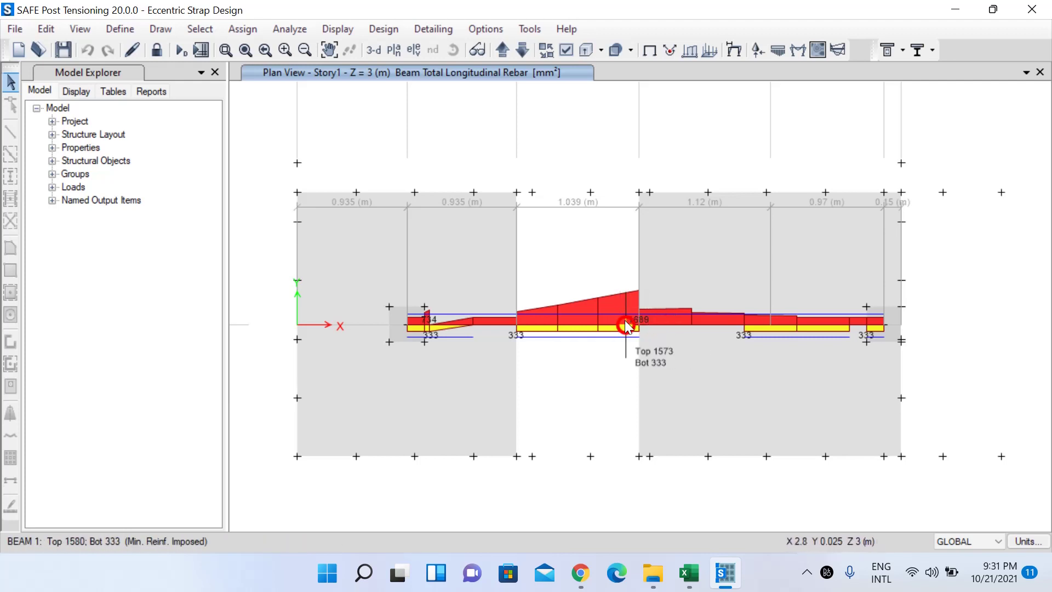
{"action": "left_click", "coordinate": [628, 325]}
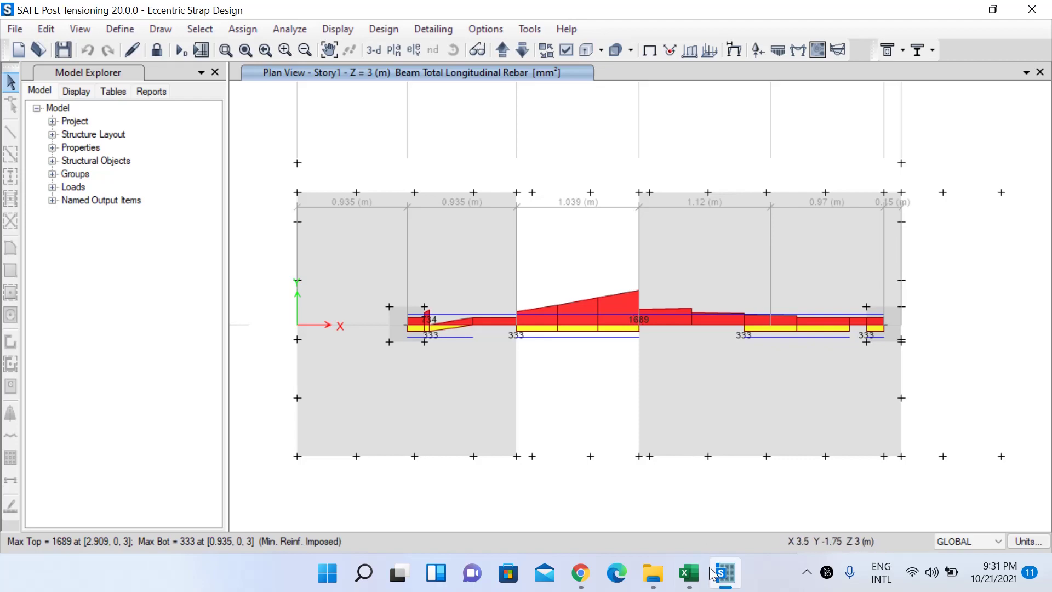
Switch to the Excel strap footing workbook, circle the required tension reinforcement area in red ink, and return to SAFE
{"action": "left_click", "coordinate": [676, 545]}
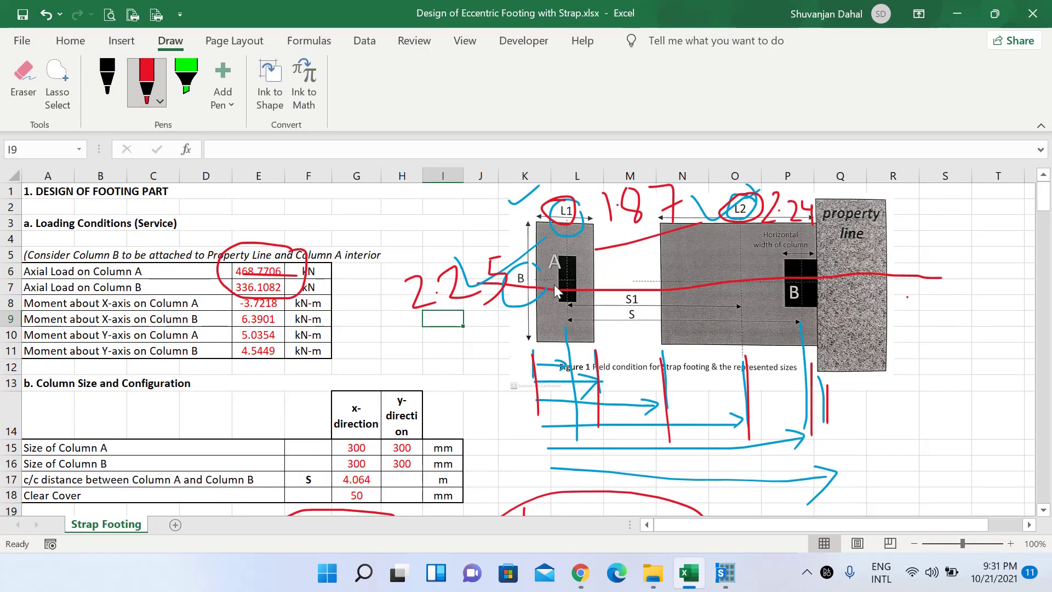
{"action": "left_click_drag", "start_coordinate": [1043, 197], "coordinate": [1047, 441]}
{"action": "scroll", "coordinate": [1032, 400], "scroll_direction": "down", "scroll_amount": 1}
{"action": "mouse_move", "coordinate": [464, 308]}
{"action": "left_mouse_down"}
{"action": "mouse_move", "coordinate": [436, 300]}
{"action": "mouse_move", "coordinate": [411, 318]}
{"action": "mouse_move", "coordinate": [439, 340]}
{"action": "mouse_move", "coordinate": [476, 324]}
{"action": "mouse_move", "coordinate": [457, 300]}
{"action": "left_mouse_up"}
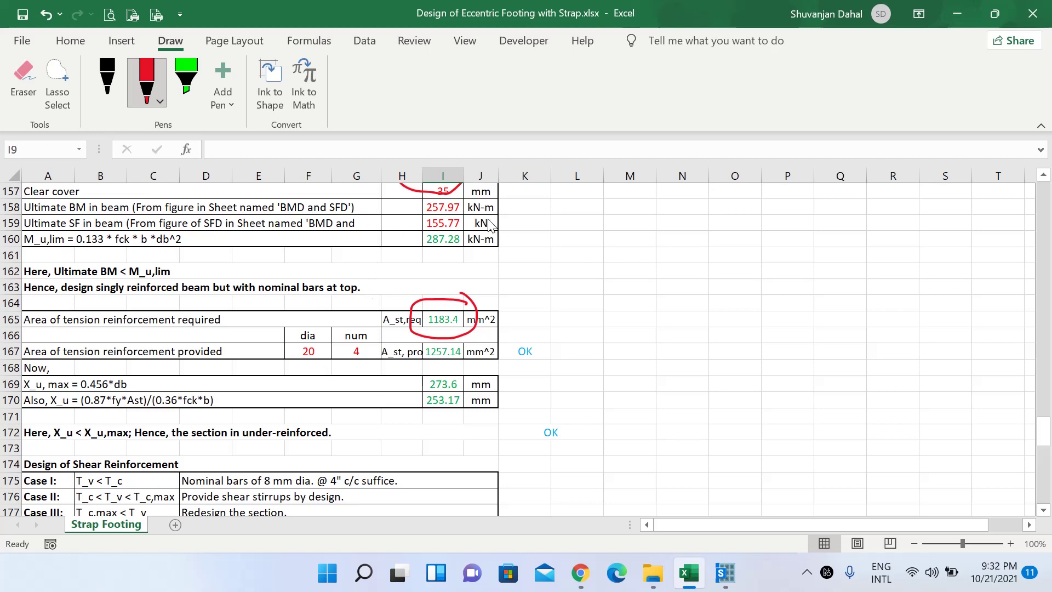
{"action": "left_click", "coordinate": [957, 14]}
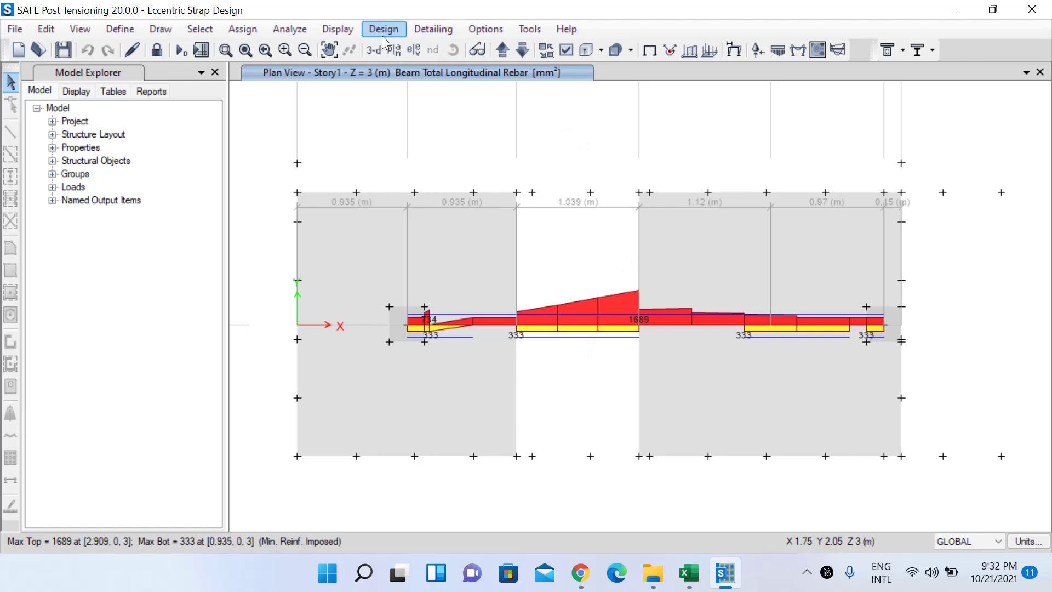
Start the beam detailing check, view the strap beam's rebar details and cross-section, and close the Beam Detailing Editor
{"action": "left_click", "coordinate": [429, 32]}
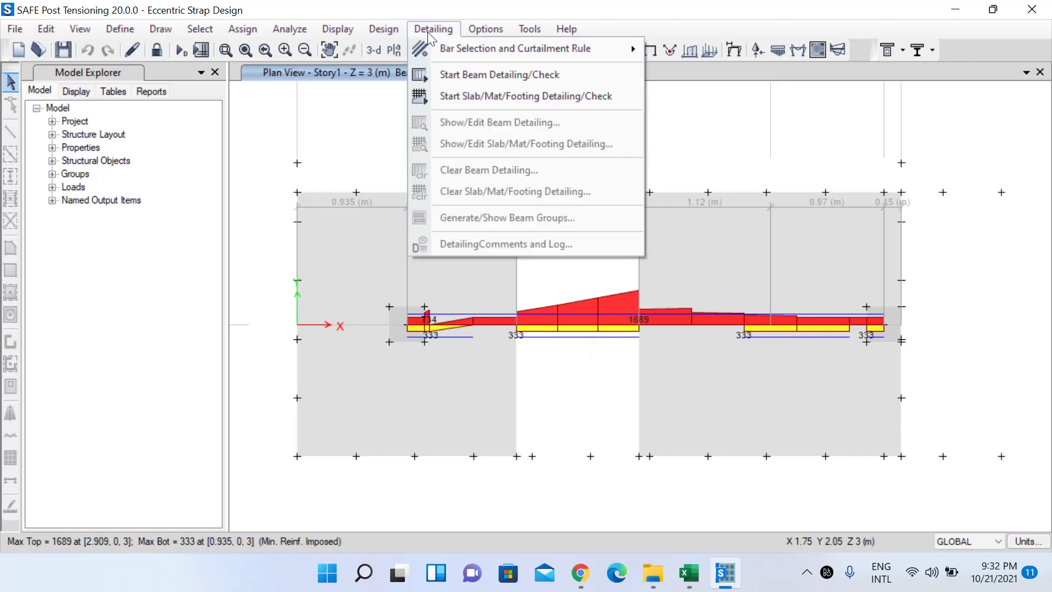
{"action": "left_click", "coordinate": [534, 76]}
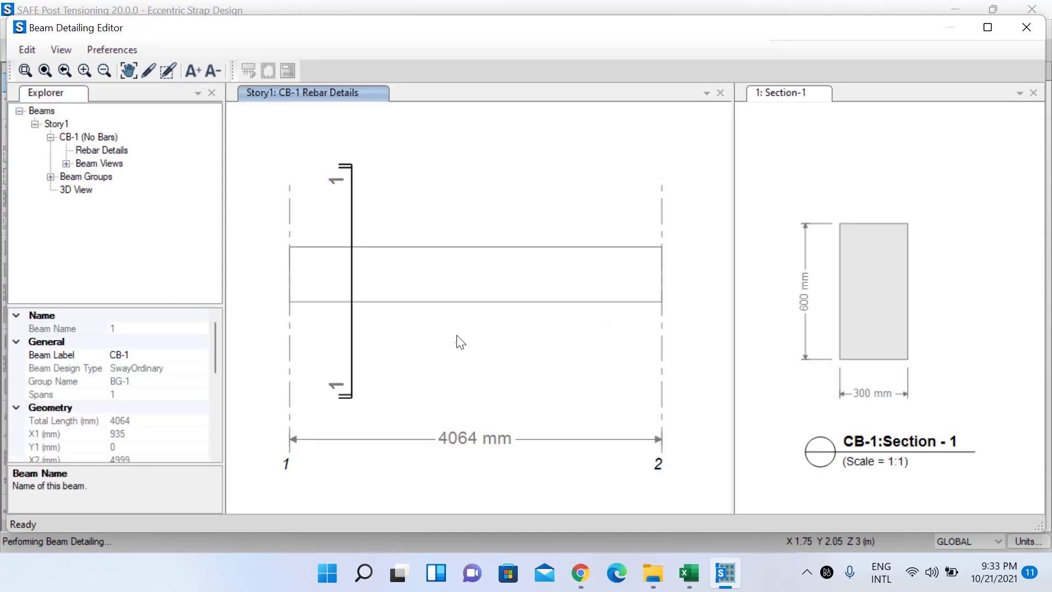
{"action": "scroll", "coordinate": [463, 344], "scroll_direction": "down", "scroll_amount": 2}
{"action": "scroll", "coordinate": [874, 390], "scroll_direction": "down", "scroll_amount": 1}
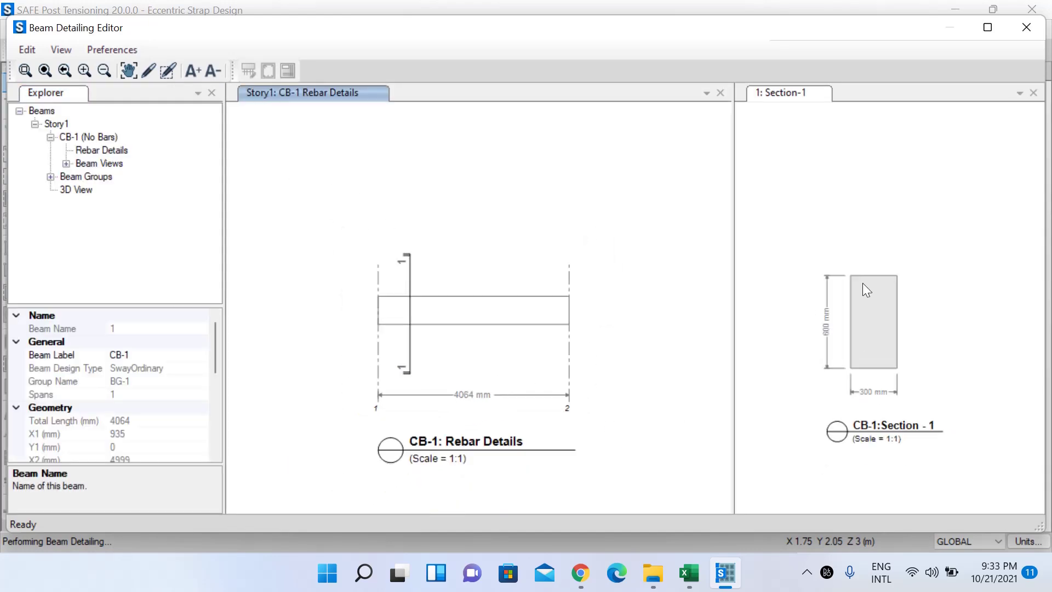
{"action": "left_click", "coordinate": [1026, 30]}
Run the concrete slab and beam design check
{"action": "left_click", "coordinate": [378, 31]}
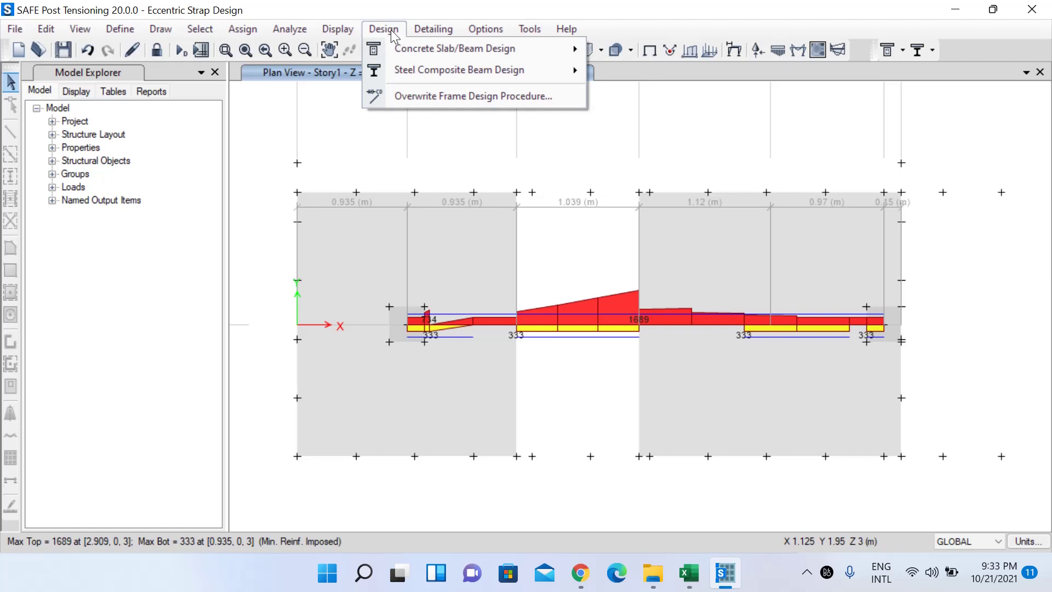
{"action": "mouse_move", "coordinate": [488, 51]}
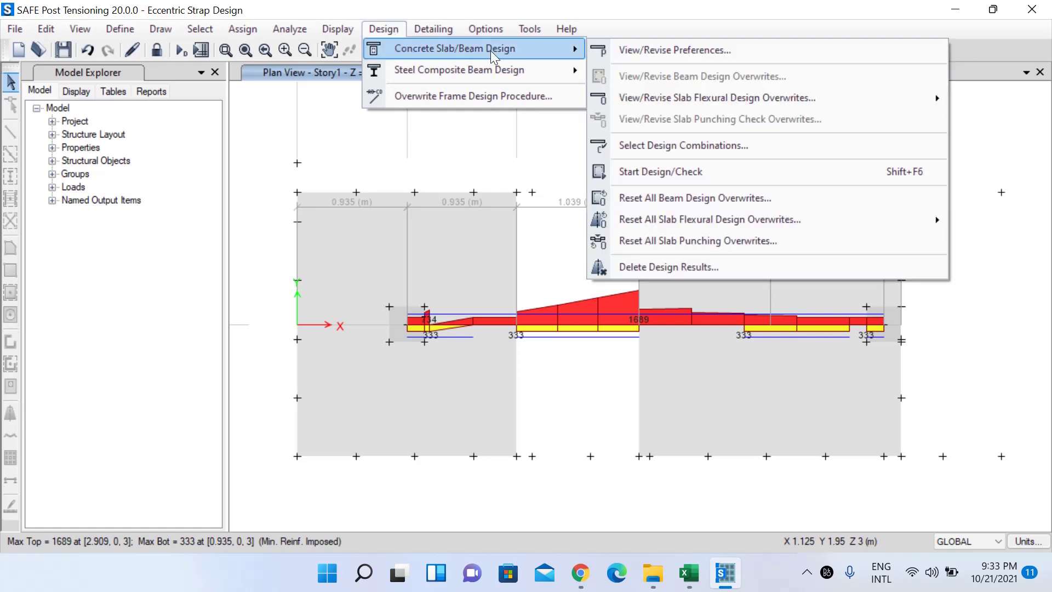
{"action": "left_click", "coordinate": [661, 173]}
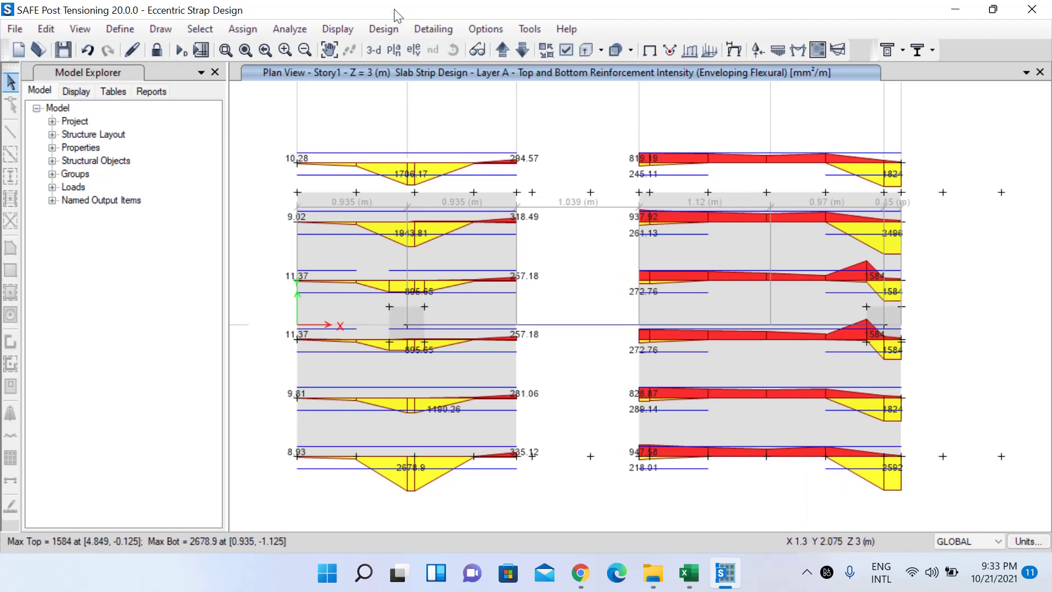
In the Slab Design display settings, impose minimum reinforcing and show rebar above the typical uniform reinforcing
{"action": "left_click", "coordinate": [349, 29]}
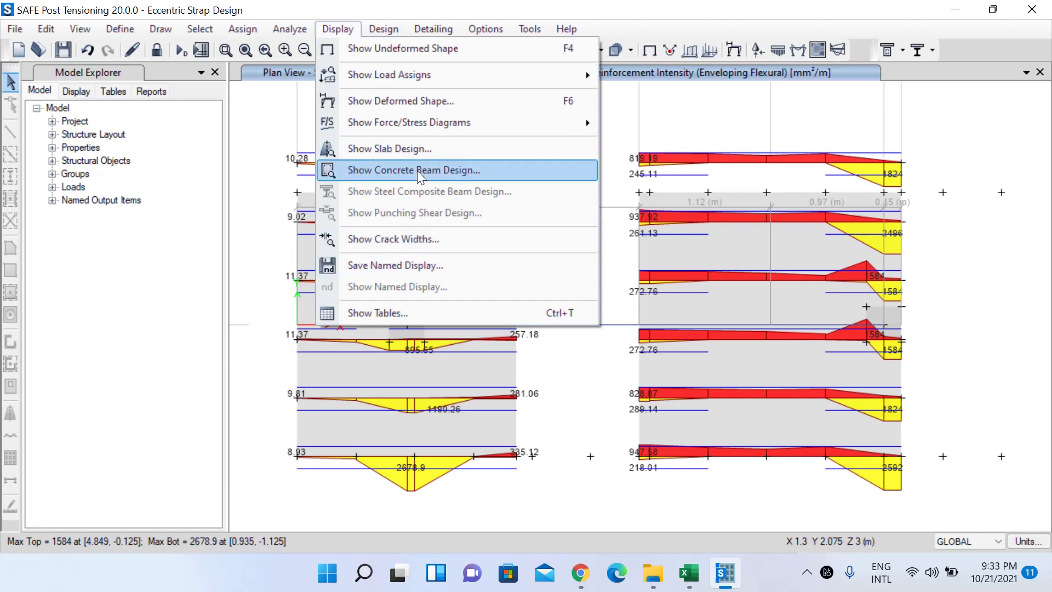
{"action": "left_click", "coordinate": [412, 148]}
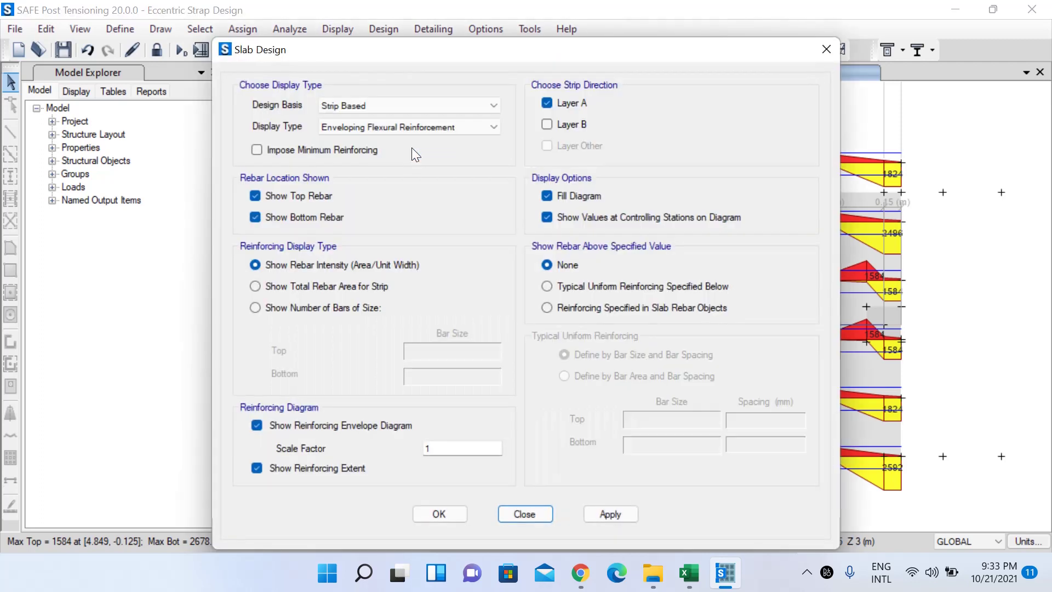
{"action": "left_click_drag", "start_coordinate": [385, 56], "coordinate": [199, 43]}
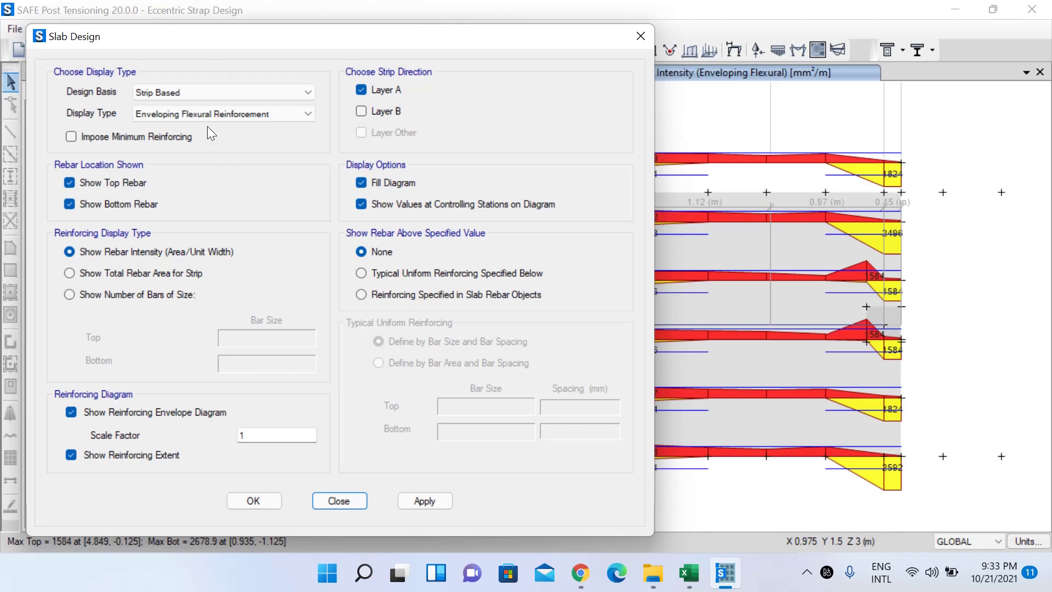
{"action": "left_click", "coordinate": [106, 138]}
{"action": "left_click", "coordinate": [397, 273]}
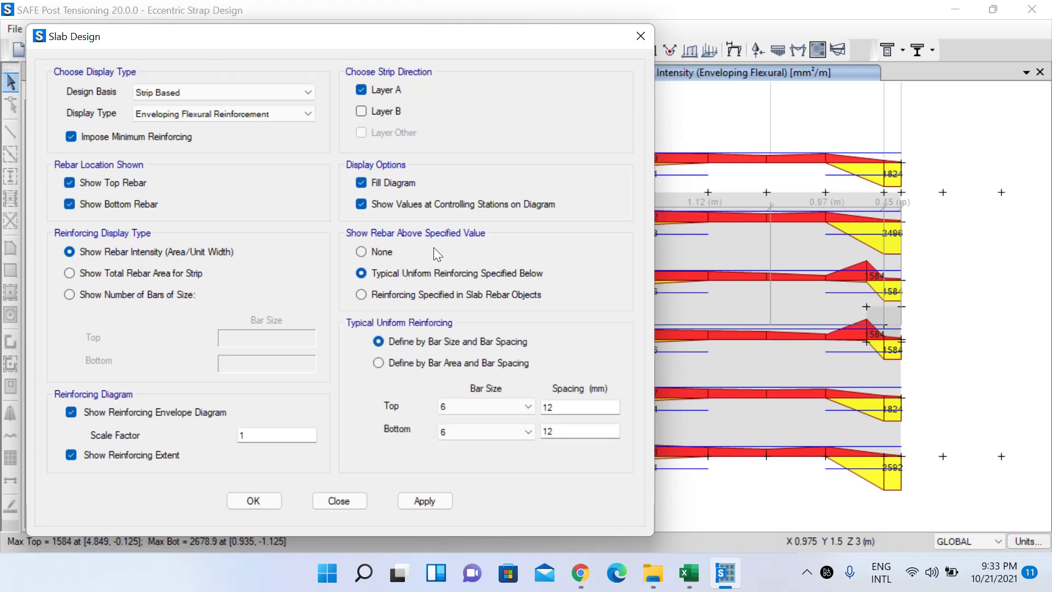
Define the typical uniform reinforcing as size 16 bars at 150 mm spacing for both top and bottom
{"action": "left_click", "coordinate": [474, 406]}
{"action": "left_click", "coordinate": [457, 473]}
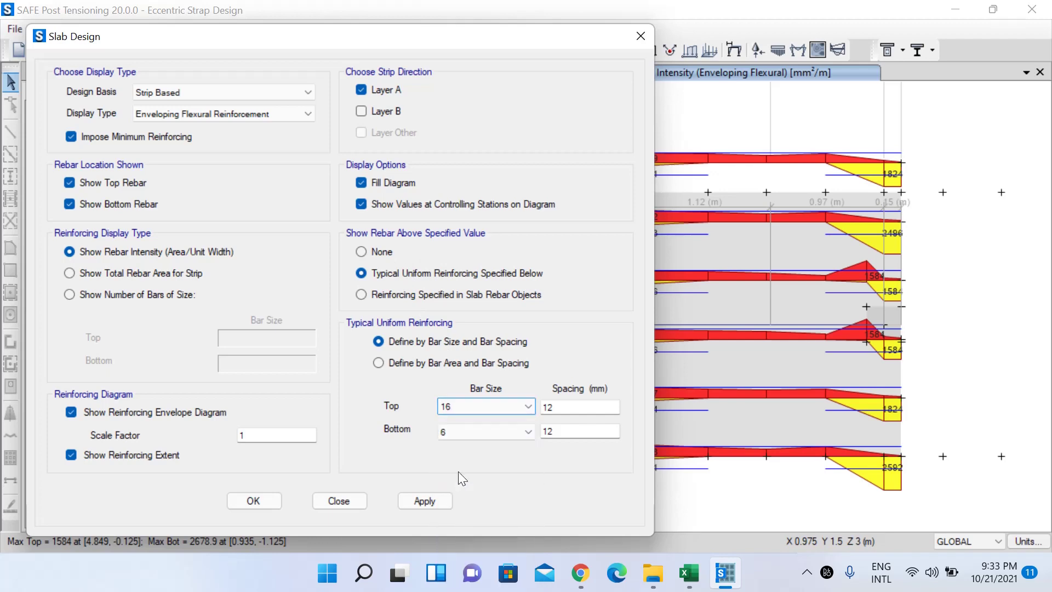
{"action": "left_click", "coordinate": [487, 431]}
{"action": "left_click", "coordinate": [463, 318]}
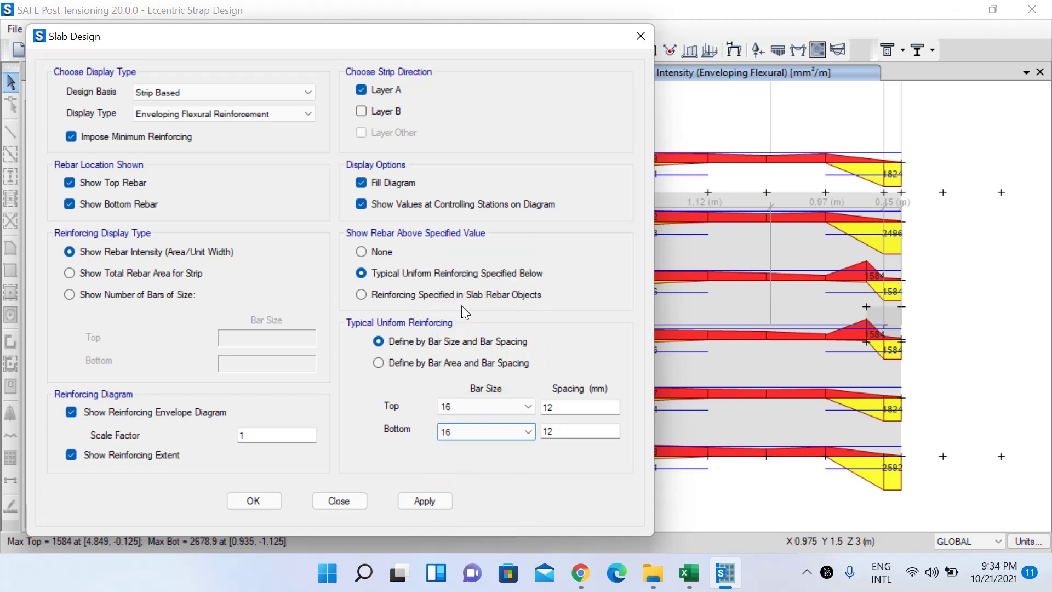
{"action": "left_click_drag", "start_coordinate": [612, 406], "coordinate": [522, 409]}
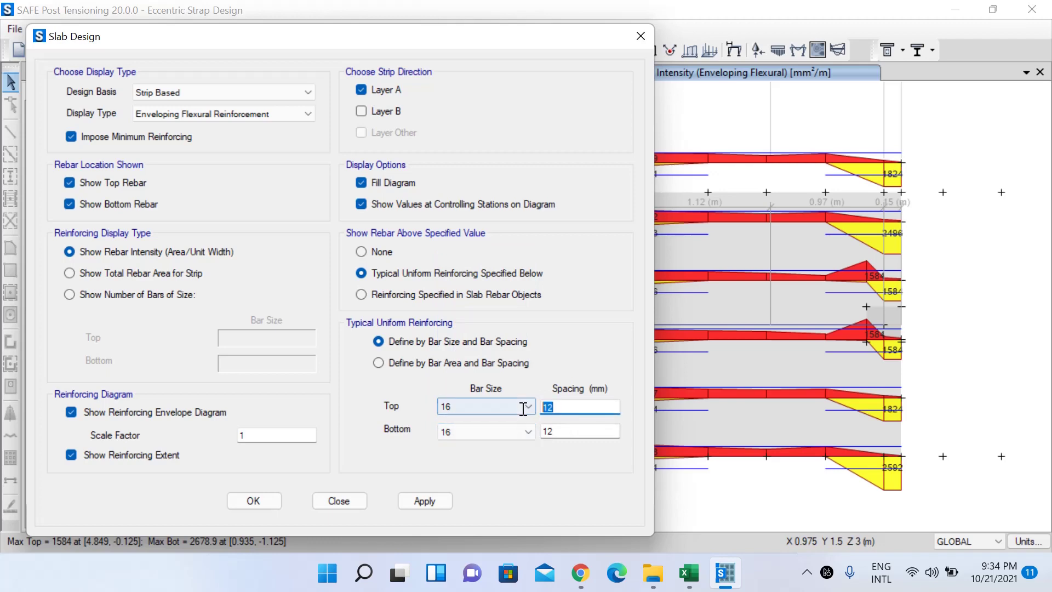
{"action": "type", "text": "150"}
{"action": "left_click_drag", "start_coordinate": [611, 432], "coordinate": [537, 433]}
{"action": "type", "text": "150"}
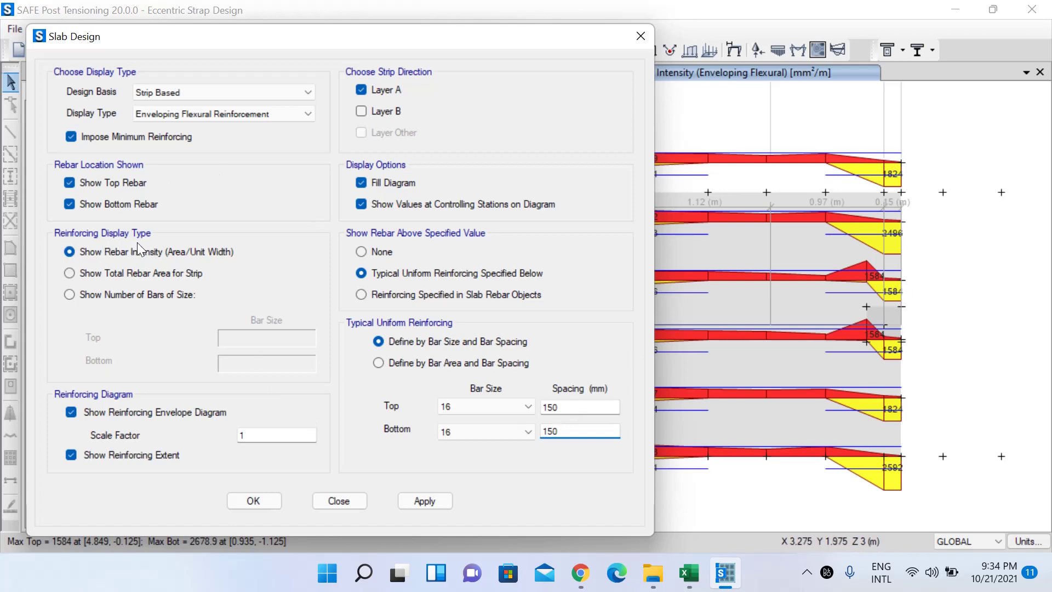
Show the reinforcement as a number of bars, with bar size 16 for both top and bottom
{"action": "left_click", "coordinate": [87, 295]}
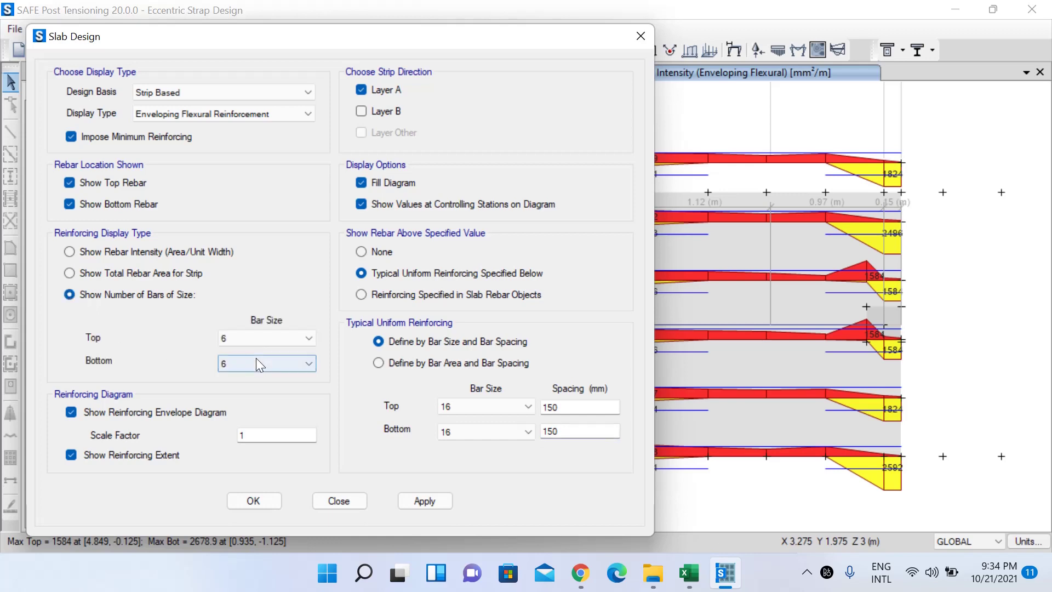
{"action": "left_click", "coordinate": [245, 338]}
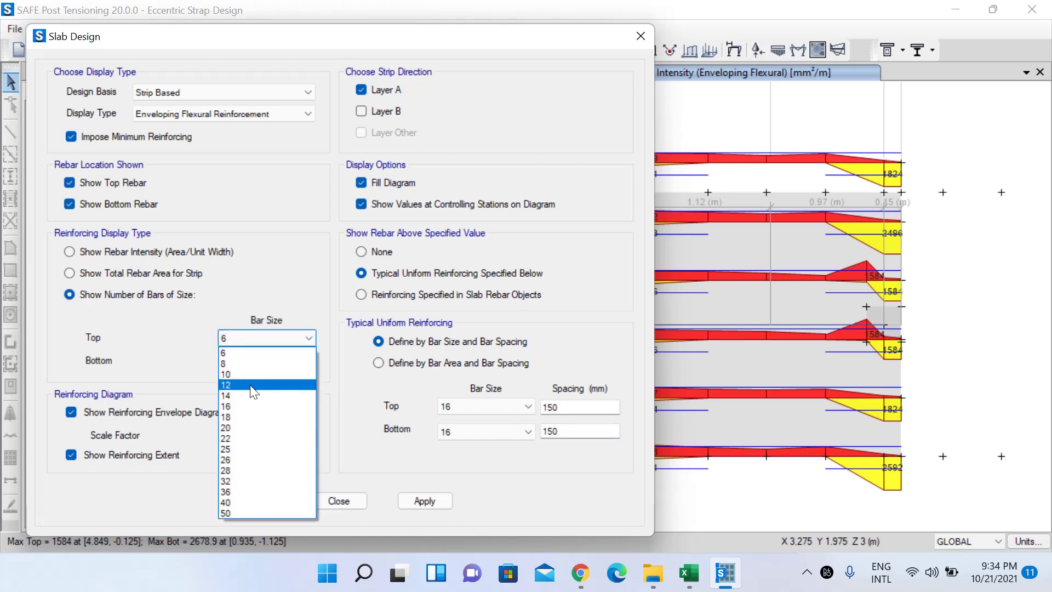
{"action": "left_click", "coordinate": [245, 408]}
{"action": "left_click", "coordinate": [241, 364]}
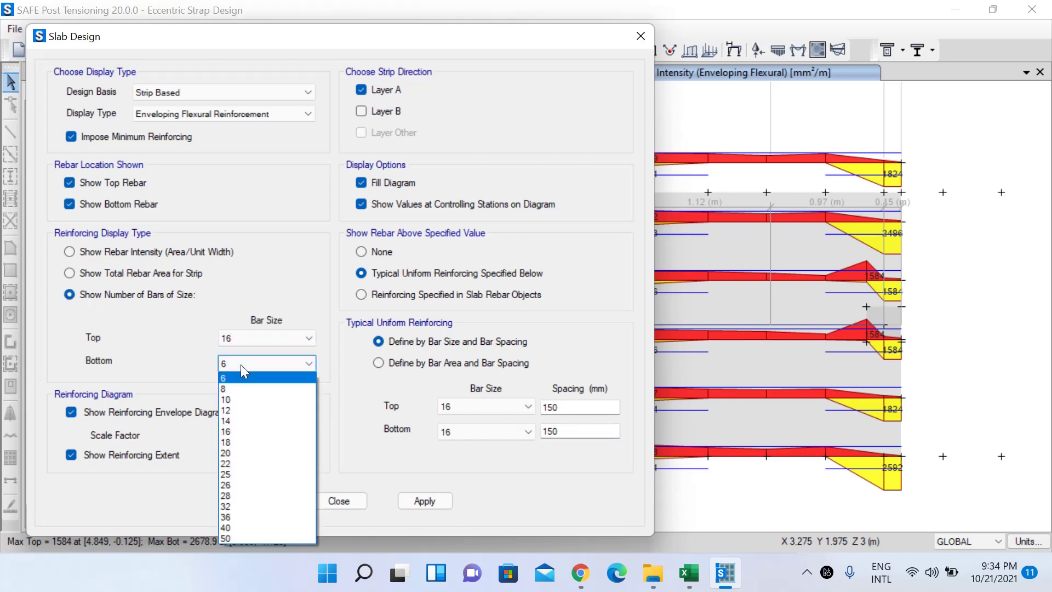
{"action": "left_click", "coordinate": [244, 432]}
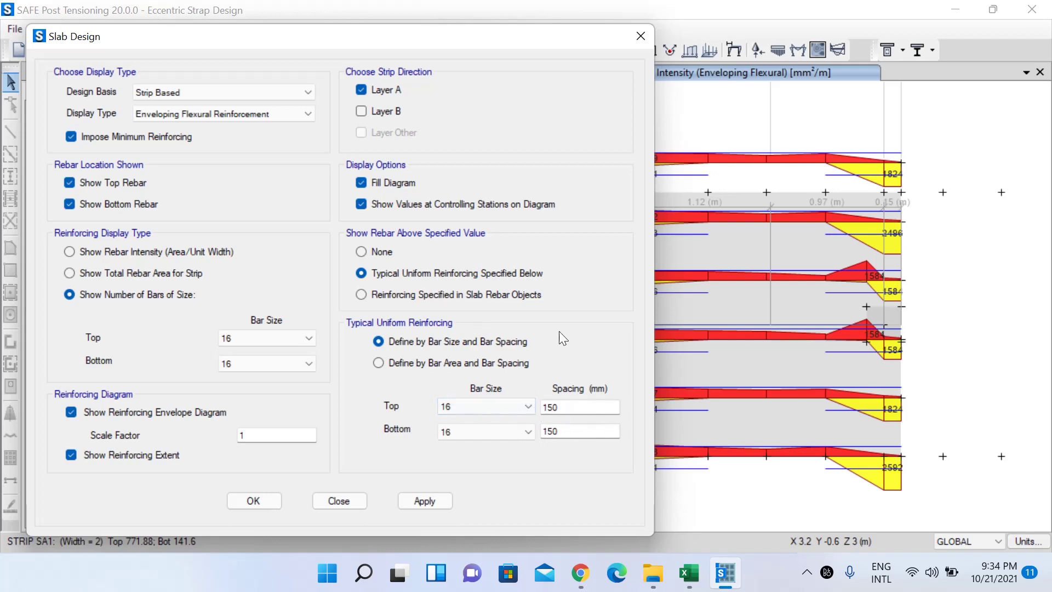
Apply the slab design display settings and examine the additional Layer A bars required on both footings
{"action": "left_click_drag", "start_coordinate": [361, 40], "coordinate": [217, 18]}
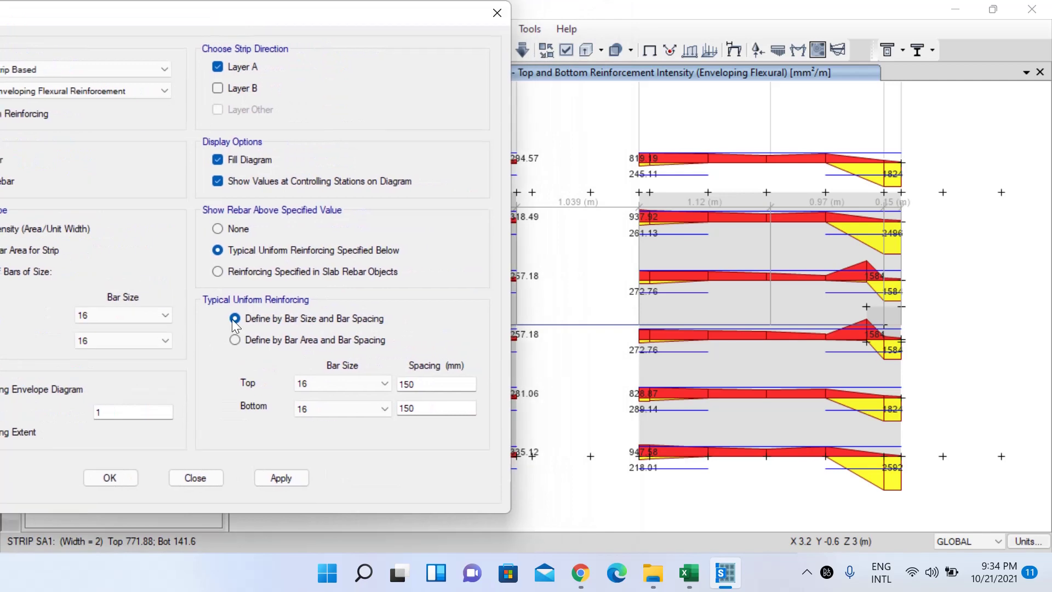
{"action": "left_click", "coordinate": [282, 478]}
{"action": "scroll", "coordinate": [873, 282], "scroll_direction": "up", "scroll_amount": 3}
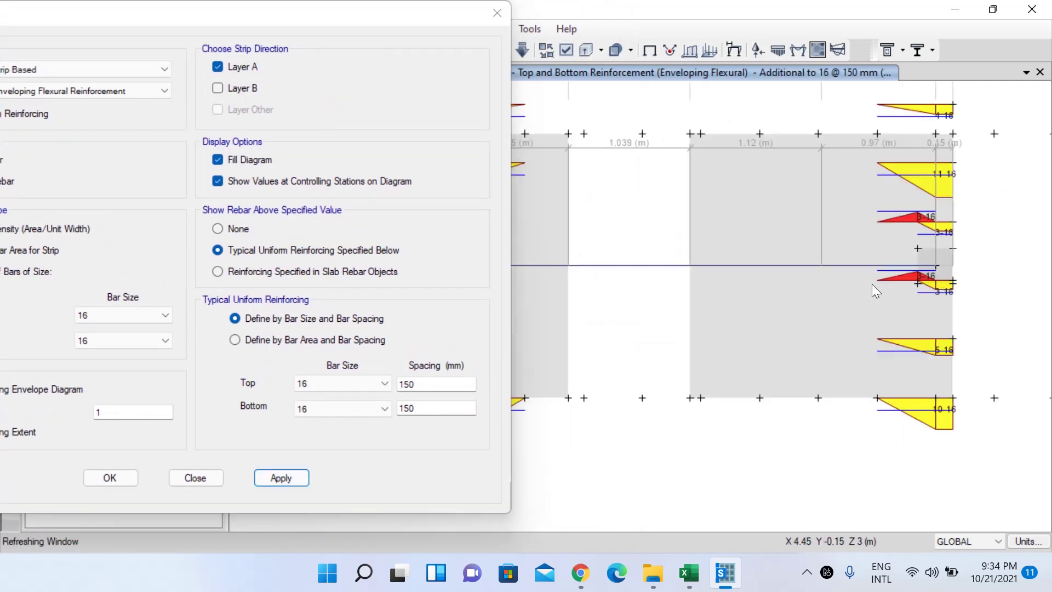
{"action": "mouse_move", "coordinate": [800, 326]}
{"action": "middle_mouse_down"}
{"action": "mouse_move", "coordinate": [793, 357]}
{"action": "mouse_move", "coordinate": [809, 378]}
{"action": "middle_mouse_up"}
{"action": "scroll", "coordinate": [809, 378], "scroll_direction": "down", "scroll_amount": 4}
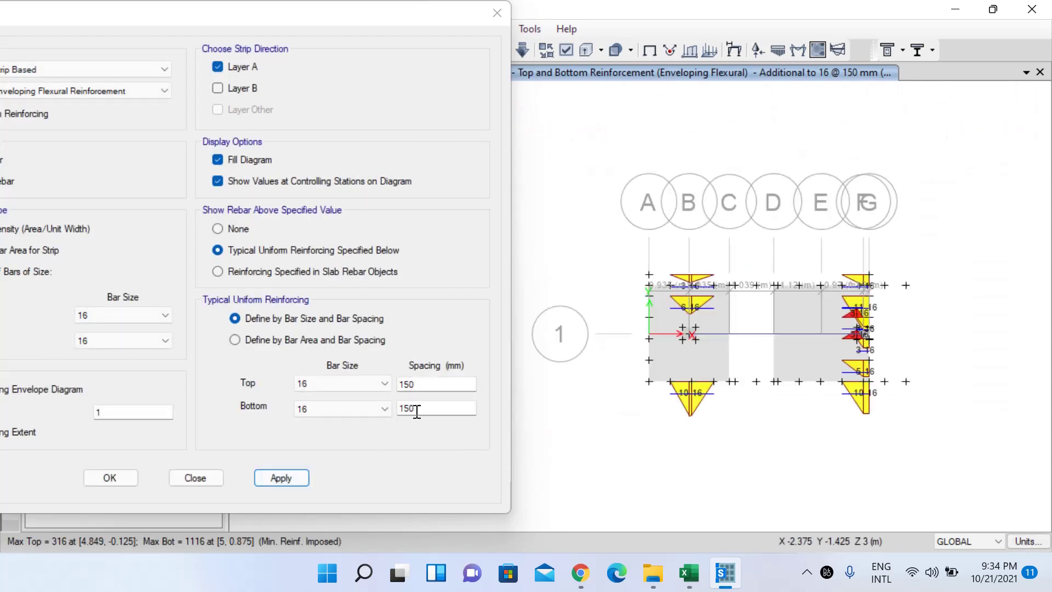
{"action": "left_click", "coordinate": [725, 297]}
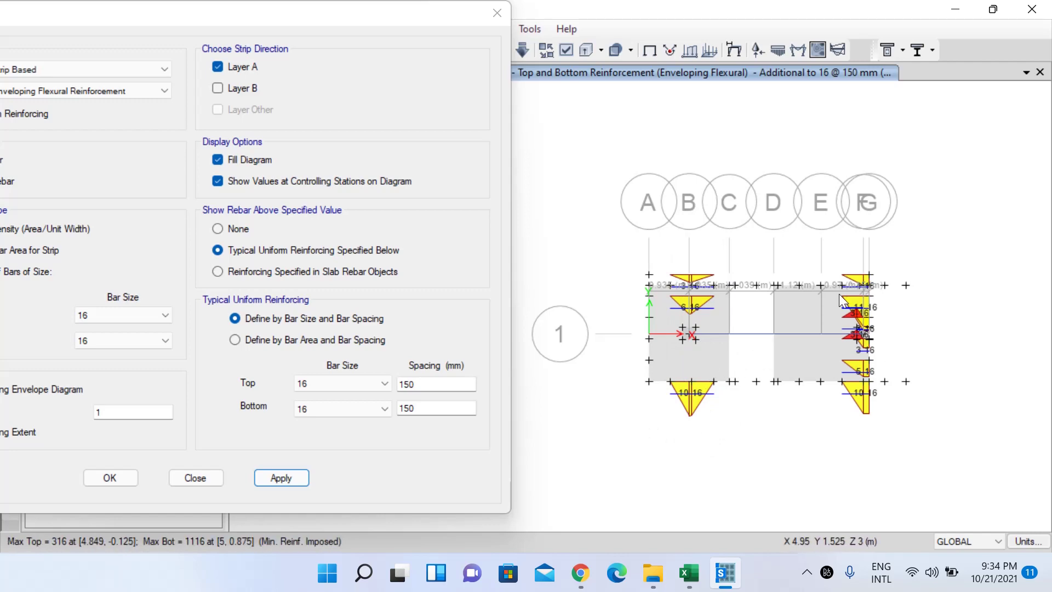
Set the top and bottom spacing of the typical uniform reinforcing to 125 mm
{"action": "left_click", "coordinate": [434, 384]}
{"action": "type", "text": "125"}
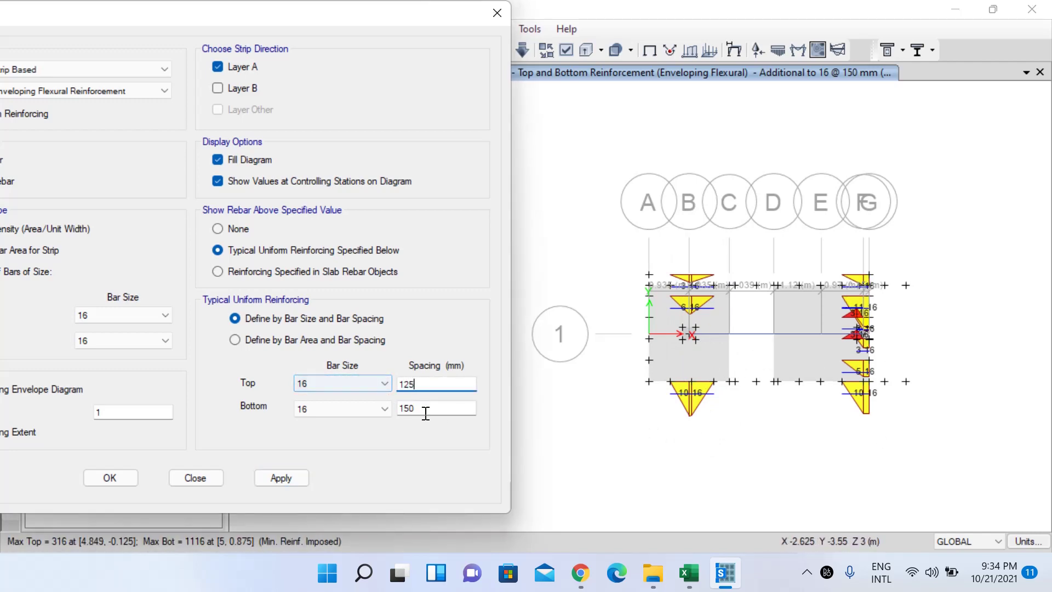
{"action": "key", "text": "Tab"}
{"action": "type", "text": "125"}
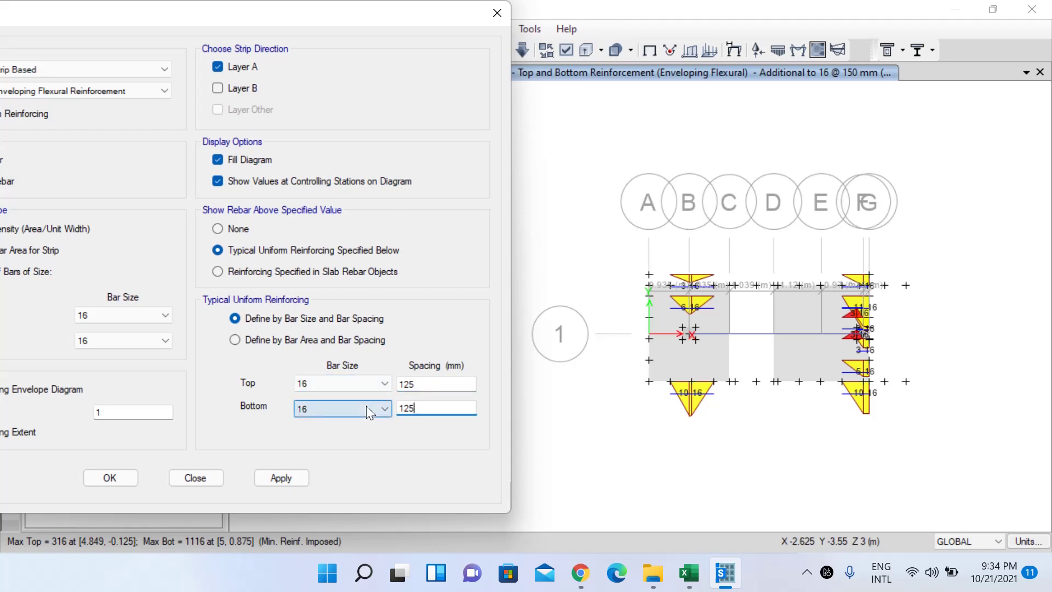
Apply the 125 mm uniform spacing for Layer A, and replace it with 100 mm top and bottom spacing
{"action": "left_click", "coordinate": [289, 478]}
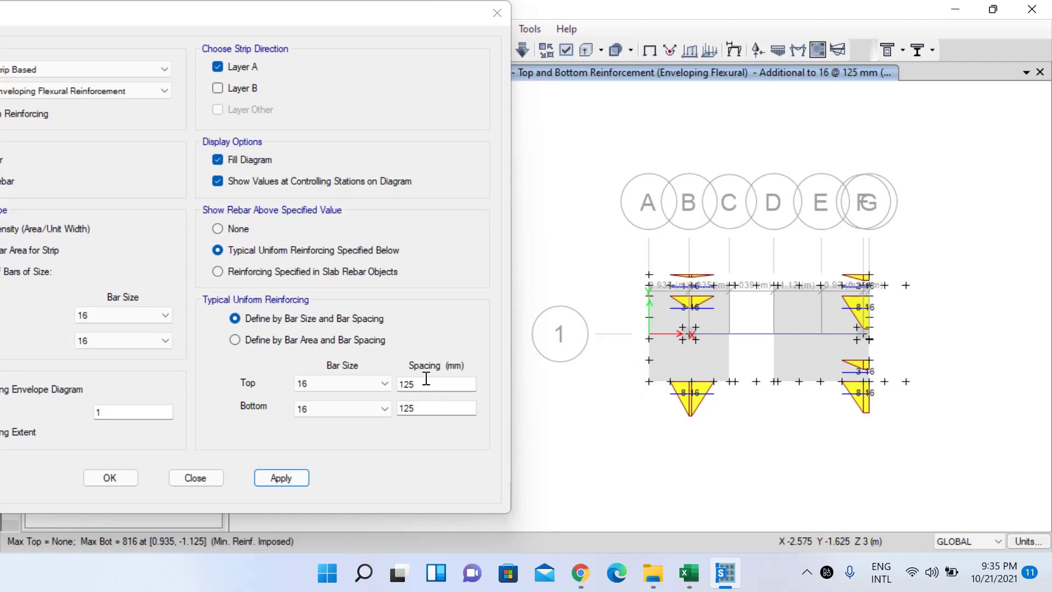
{"action": "left_click_drag", "start_coordinate": [427, 384], "coordinate": [351, 408]}
{"action": "type", "text": "100"}
{"action": "left_click", "coordinate": [425, 408]}
{"action": "type", "text": "100"}
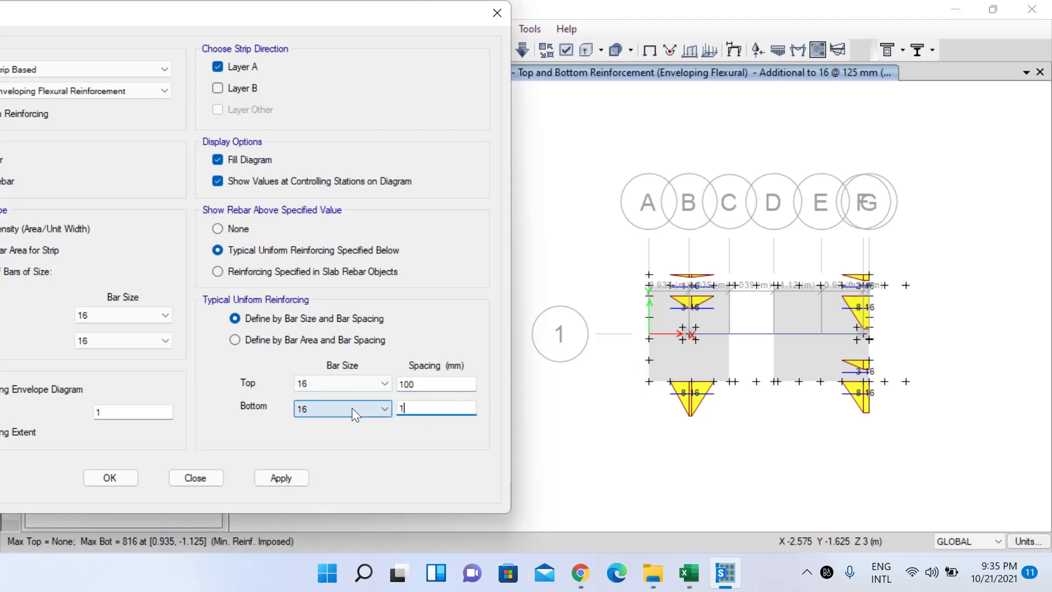
{"action": "left_click", "coordinate": [296, 477]}
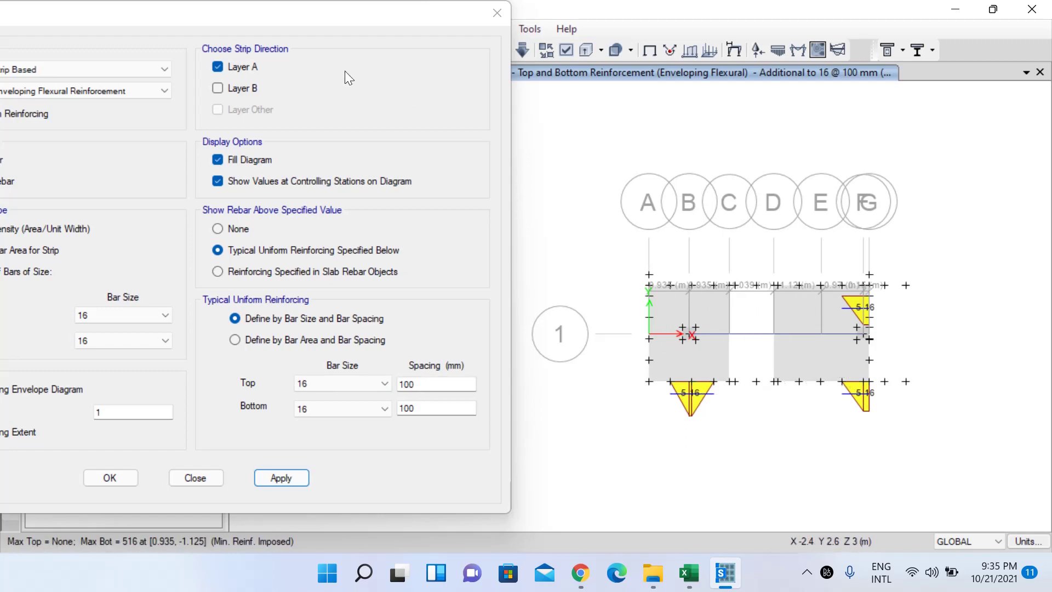
Switch the displayed strip direction from Layer A to Layer B and apply it
{"action": "left_click_drag", "start_coordinate": [326, 12], "coordinate": [433, 29]}
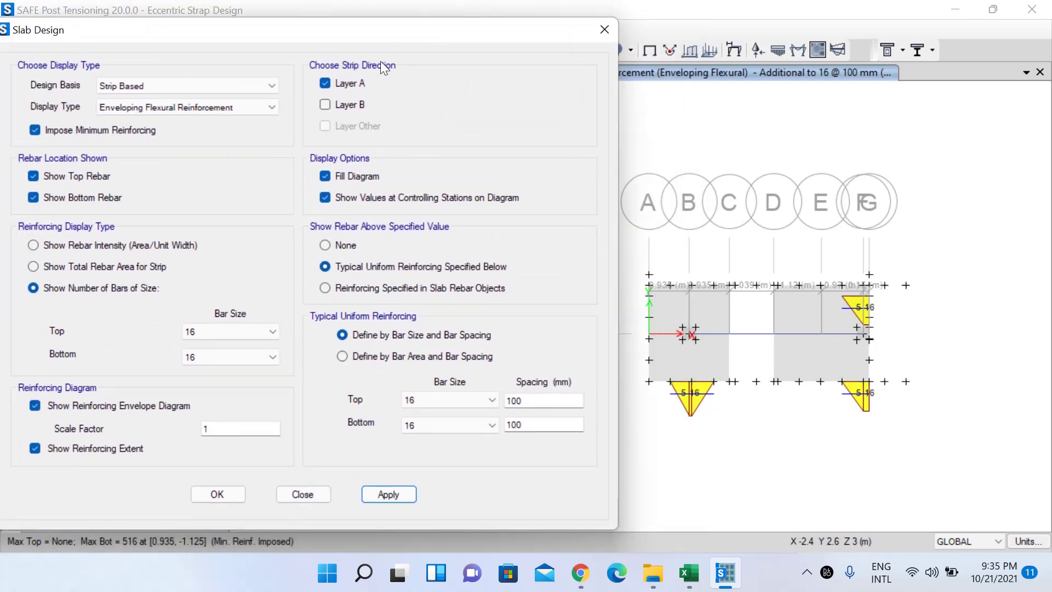
{"action": "left_click", "coordinate": [351, 104]}
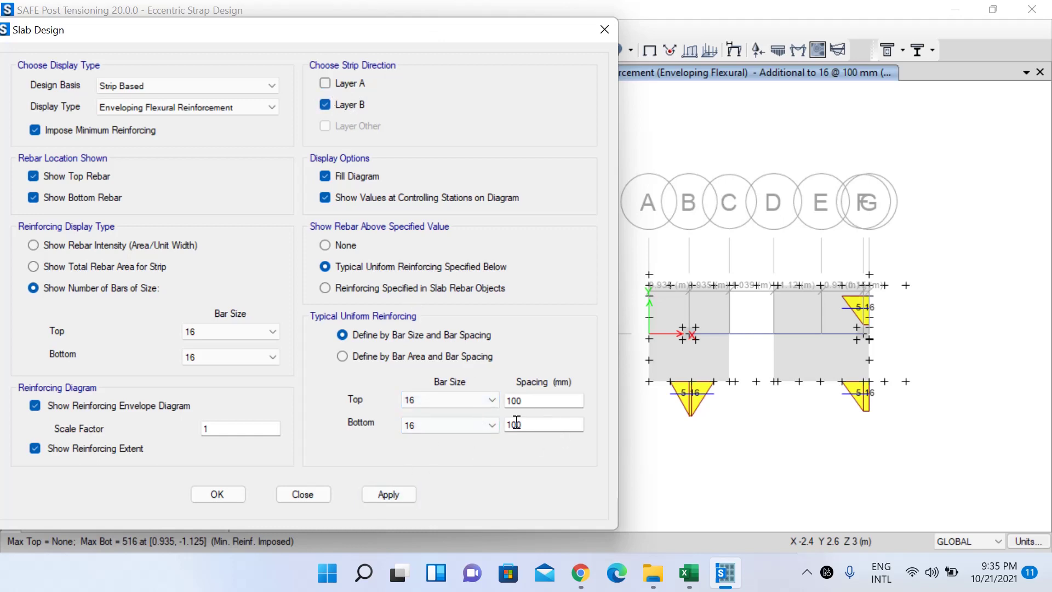
{"action": "left_click", "coordinate": [386, 494]}
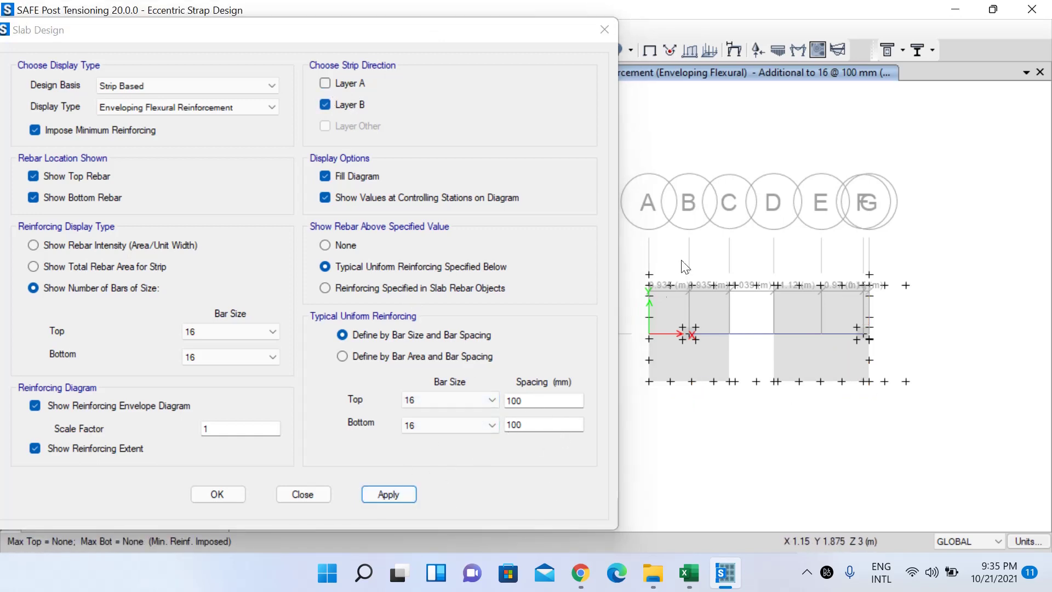
Set the top and bottom uniform bar spacing to 125 mm for Layer B and examine the additional bars required
{"action": "left_click_drag", "start_coordinate": [543, 405], "coordinate": [453, 403]}
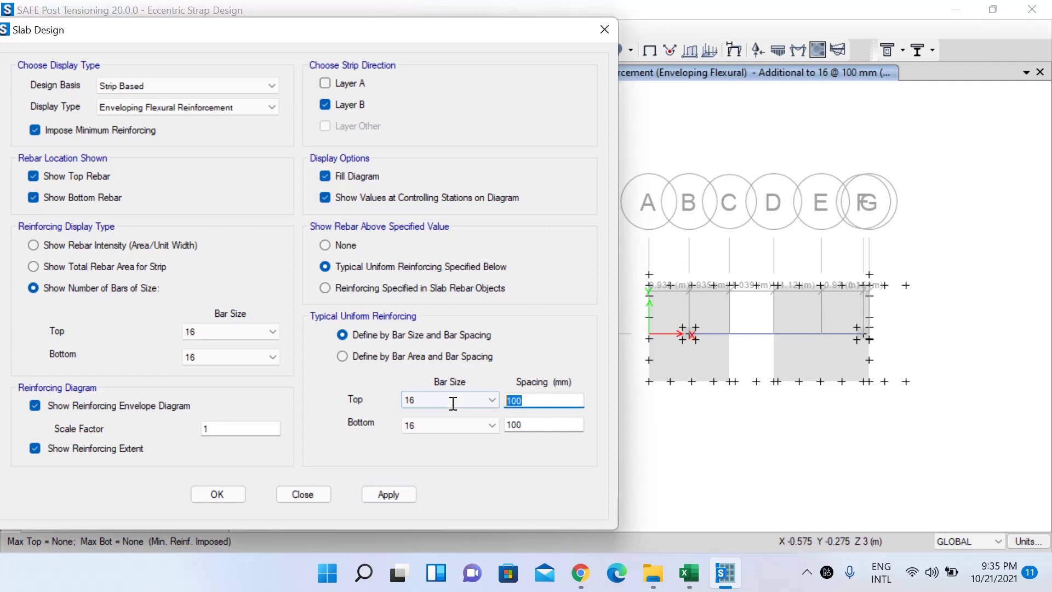
{"action": "type", "text": "125"}
{"action": "left_click_drag", "start_coordinate": [527, 424], "coordinate": [489, 423]}
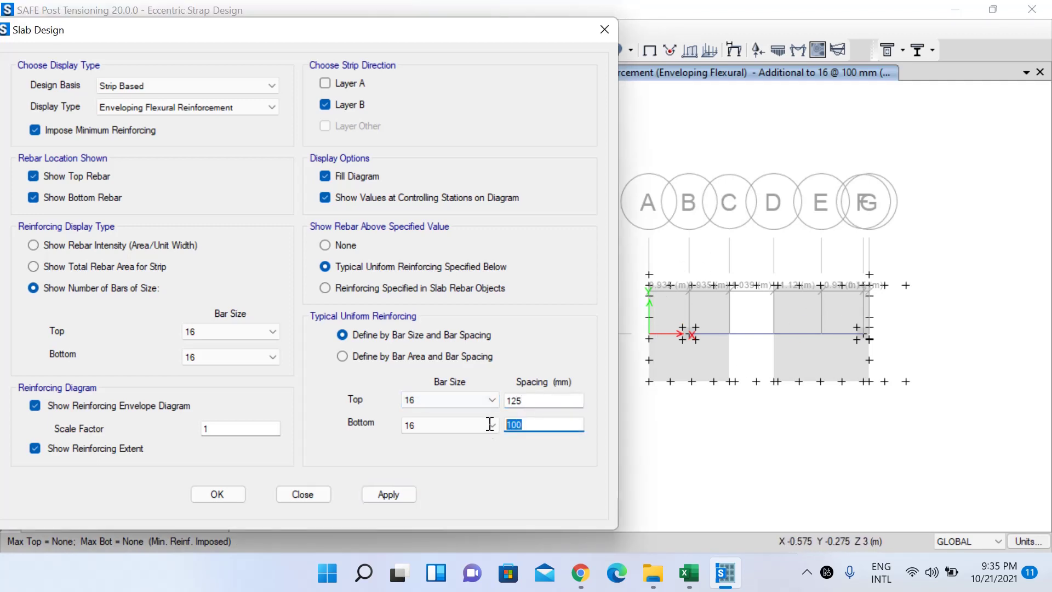
{"action": "type", "text": "125"}
{"action": "left_click", "coordinate": [409, 498]}
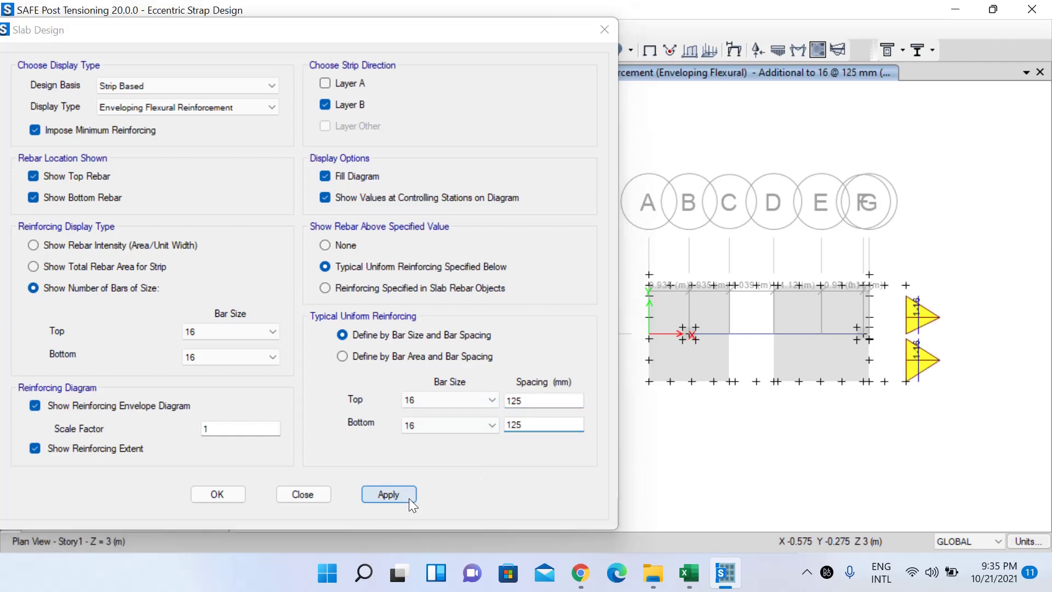
{"action": "mouse_move", "coordinate": [886, 334]}
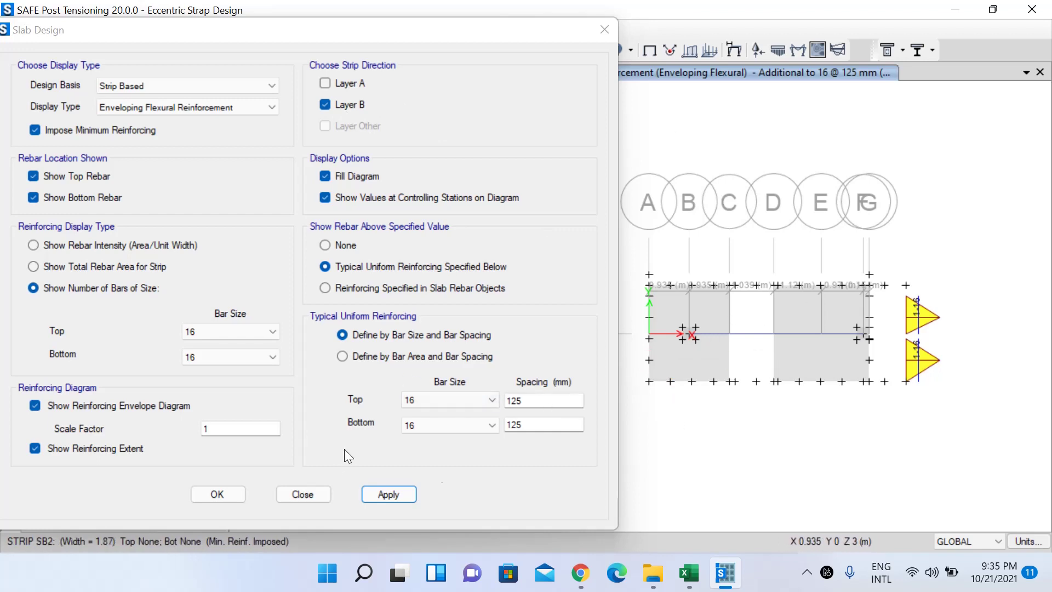
Set the top and bottom uniform bar spacing to 150 mm, apply it, and close the slab design settings
{"action": "left_click", "coordinate": [515, 401]}
{"action": "type", "text": "15"}
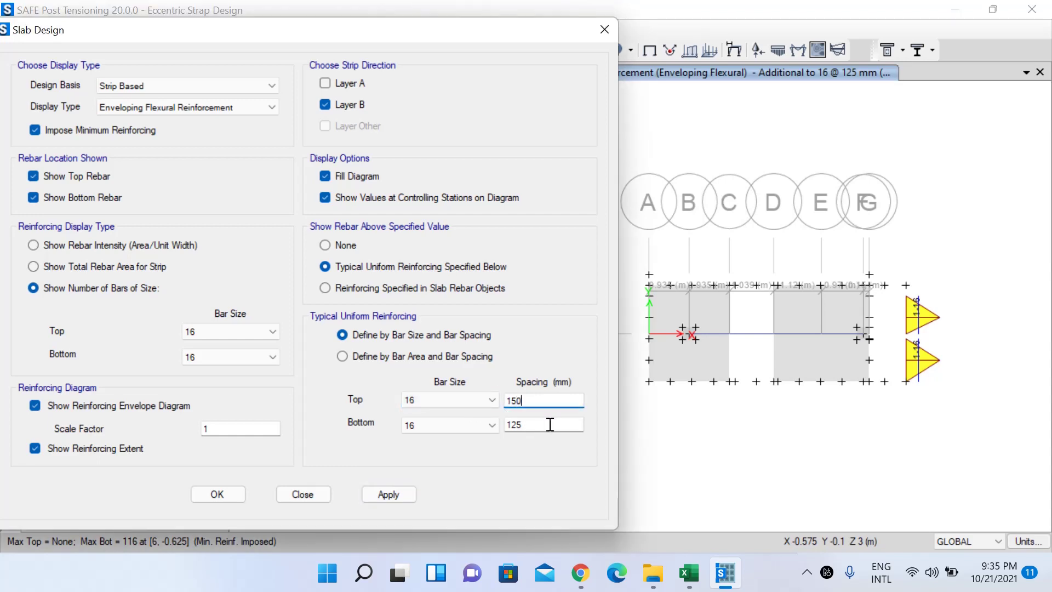
{"action": "left_click", "coordinate": [530, 428]}
{"action": "type", "text": "150"}
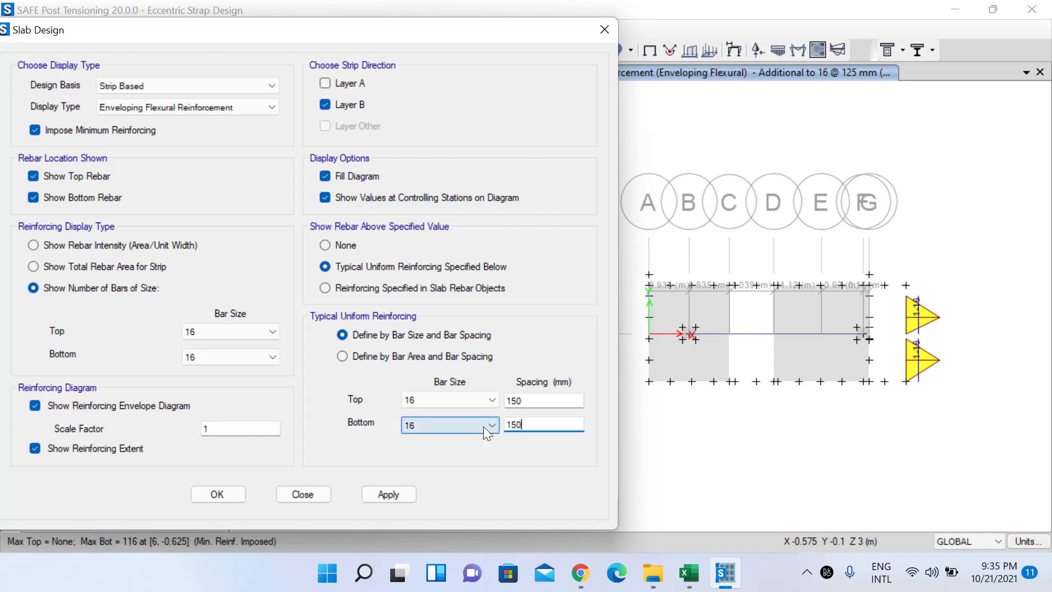
{"action": "left_click", "coordinate": [384, 490]}
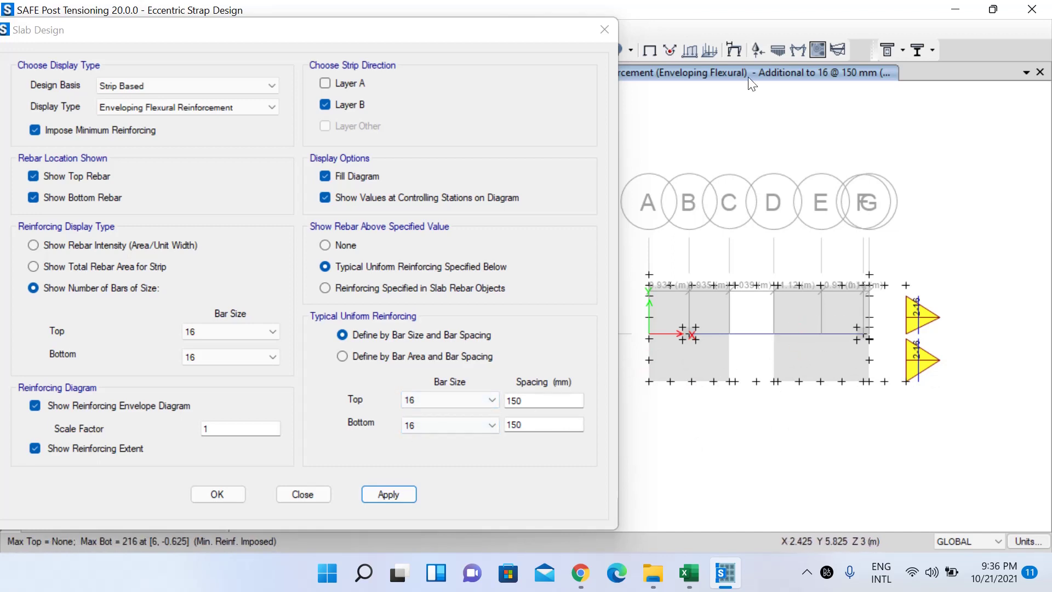
{"action": "left_click", "coordinate": [314, 492]}
{"action": "middle_click_drag", "start_coordinate": [766, 288], "coordinate": [601, 280]}
{"action": "scroll", "coordinate": [614, 331], "scroll_direction": "up", "scroll_amount": 3}
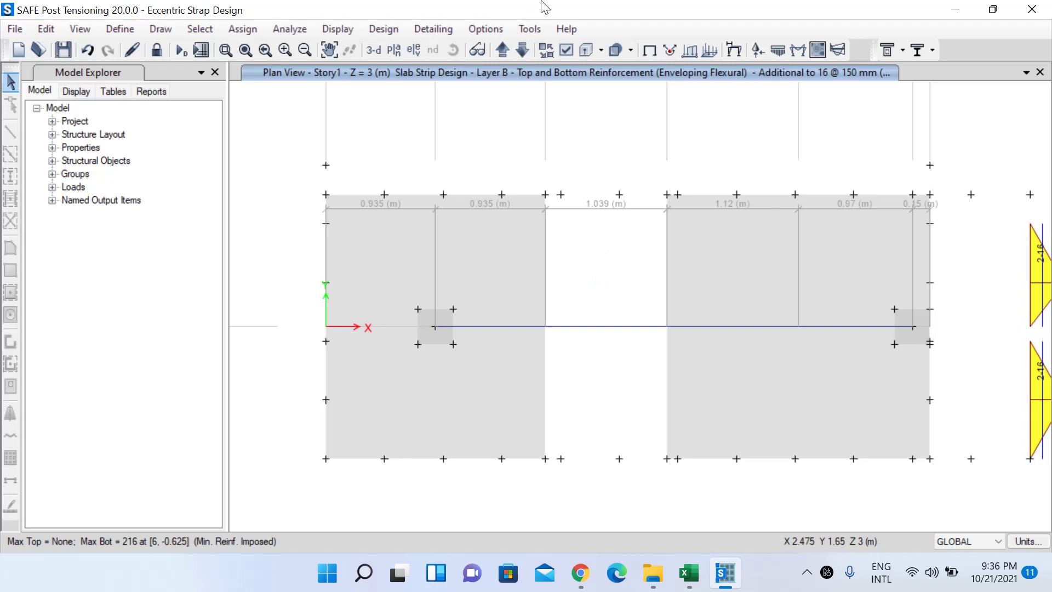
Open the beam detailing editor, examine the rebar details and cross-section of beam CB-1, and close the editor
{"action": "left_click", "coordinate": [379, 30]}
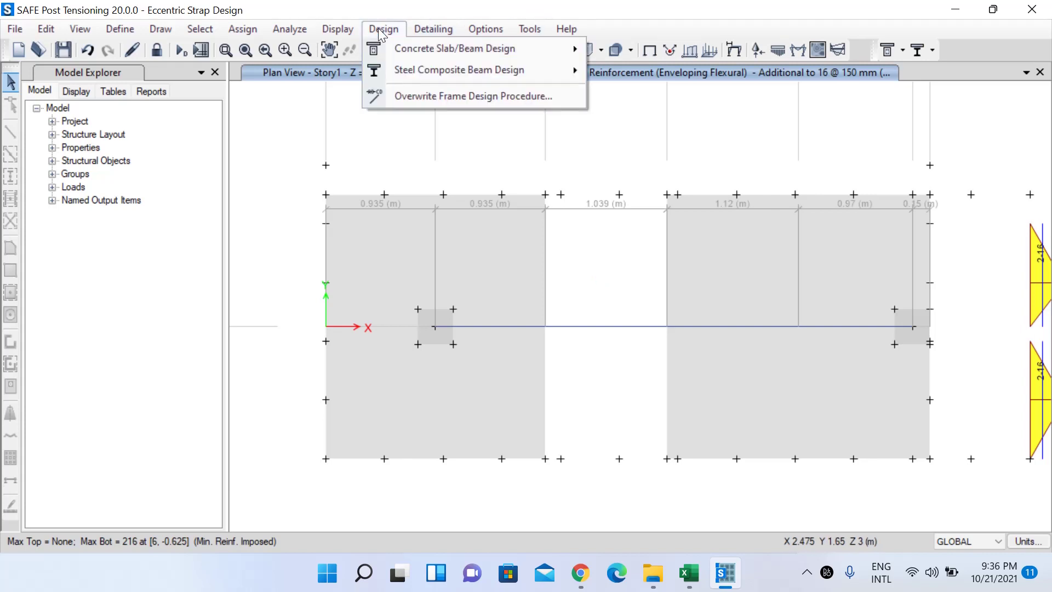
{"action": "mouse_move", "coordinate": [339, 30]}
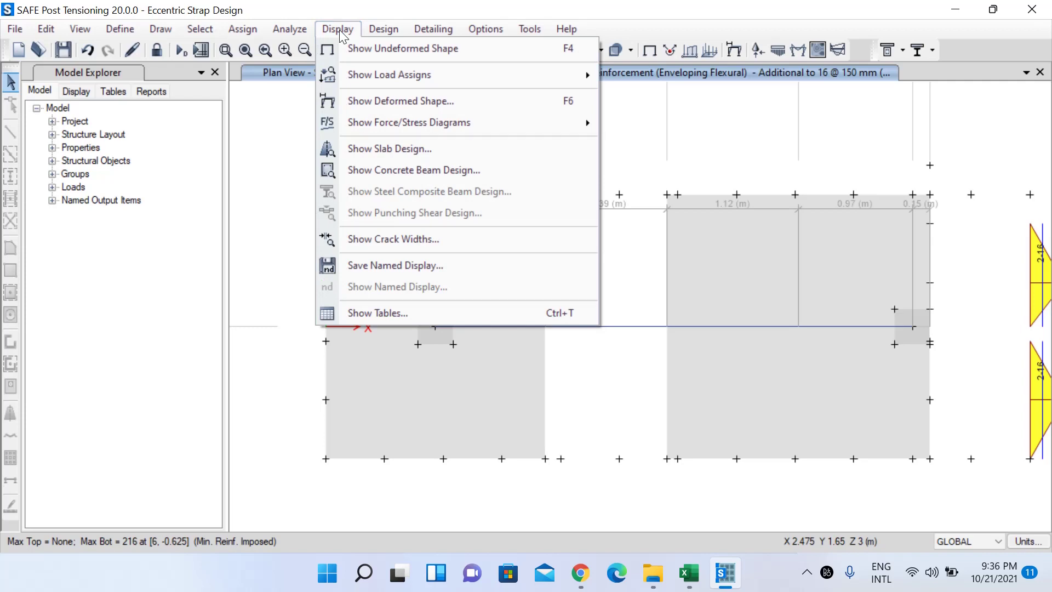
{"action": "left_click", "coordinate": [343, 33]}
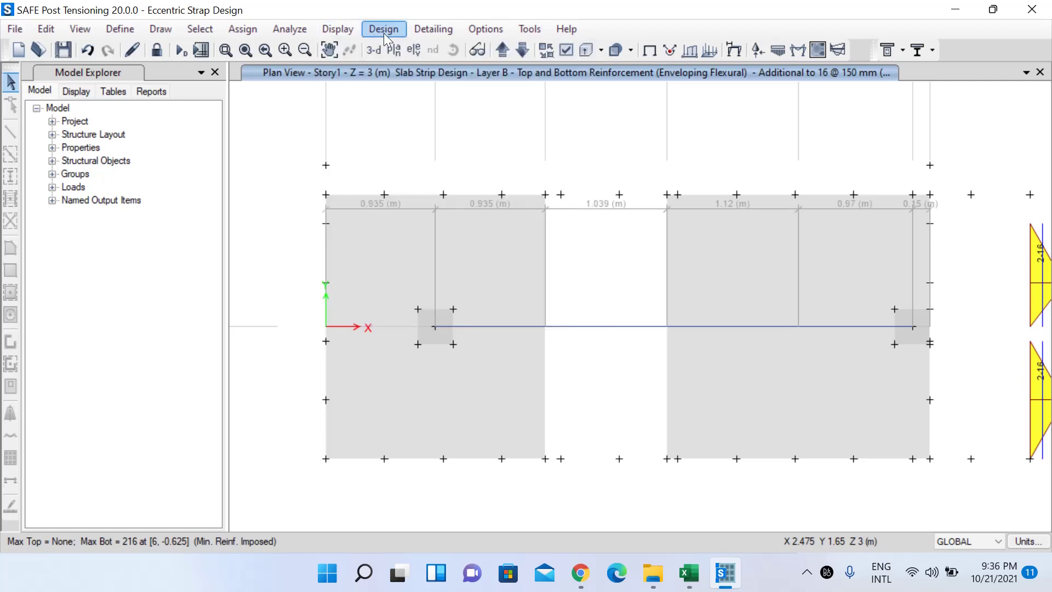
{"action": "left_click", "coordinate": [432, 31]}
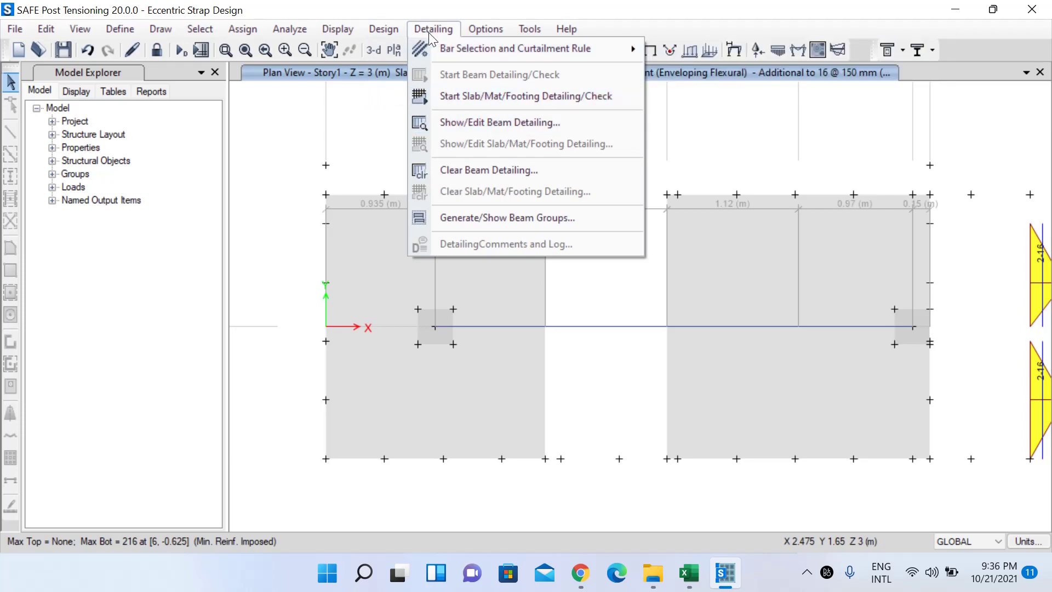
{"action": "left_click", "coordinate": [490, 123]}
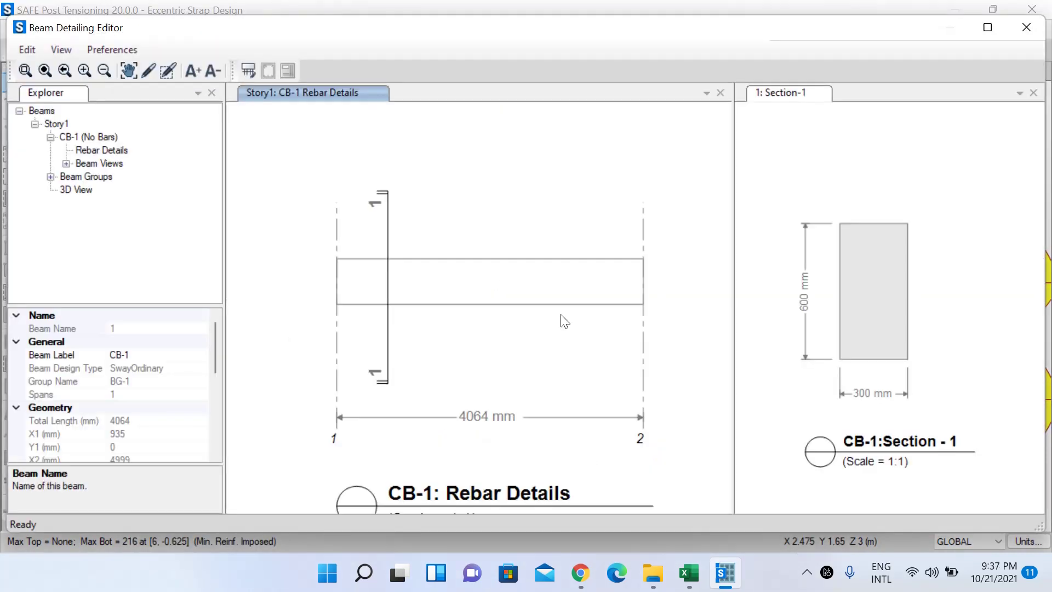
{"action": "scroll", "coordinate": [164, 406], "scroll_direction": "down", "scroll_amount": 3}
{"action": "scroll", "coordinate": [164, 393], "scroll_direction": "up", "scroll_amount": 3}
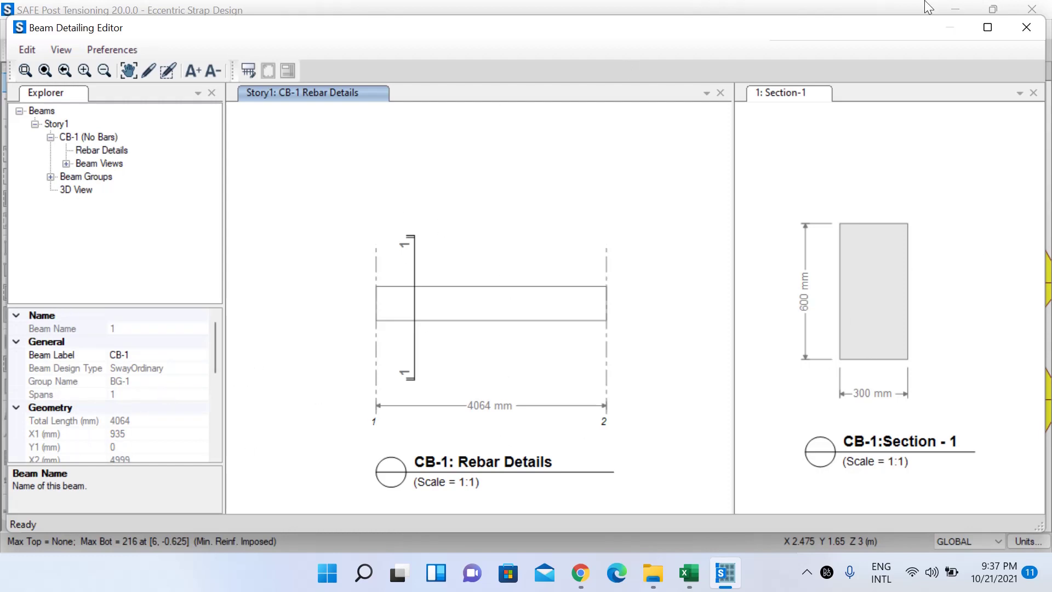
{"action": "left_click", "coordinate": [1039, 32]}
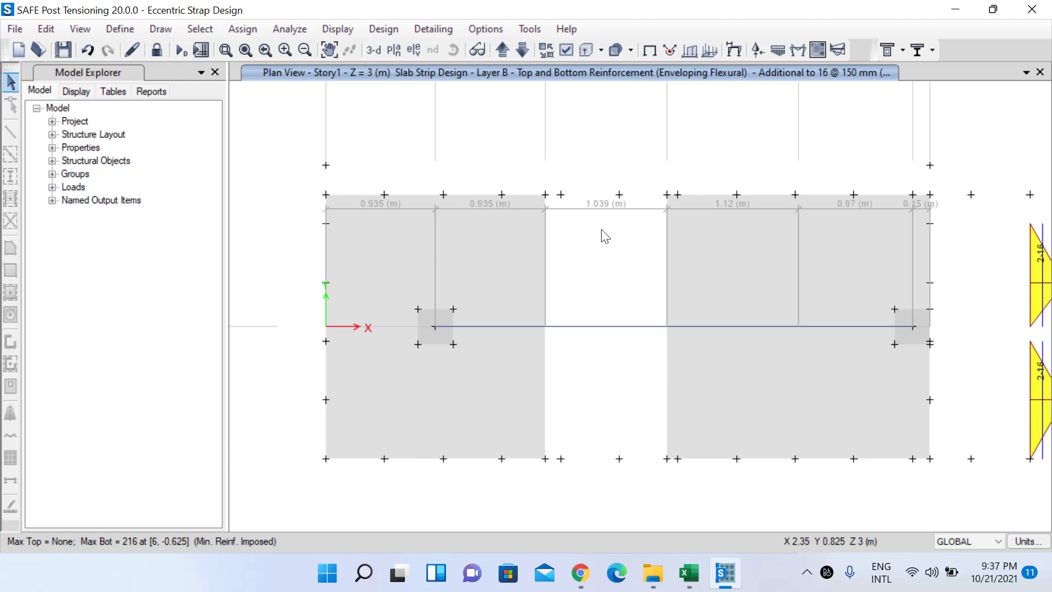
{"action": "left_click", "coordinate": [807, 572]}
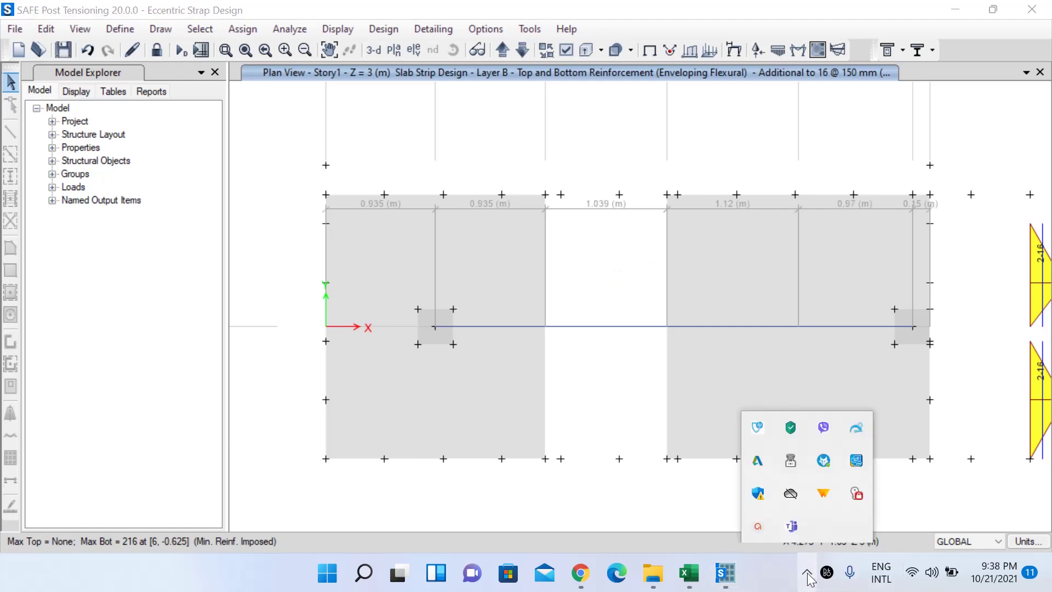
{"action": "left_click", "coordinate": [760, 527]}
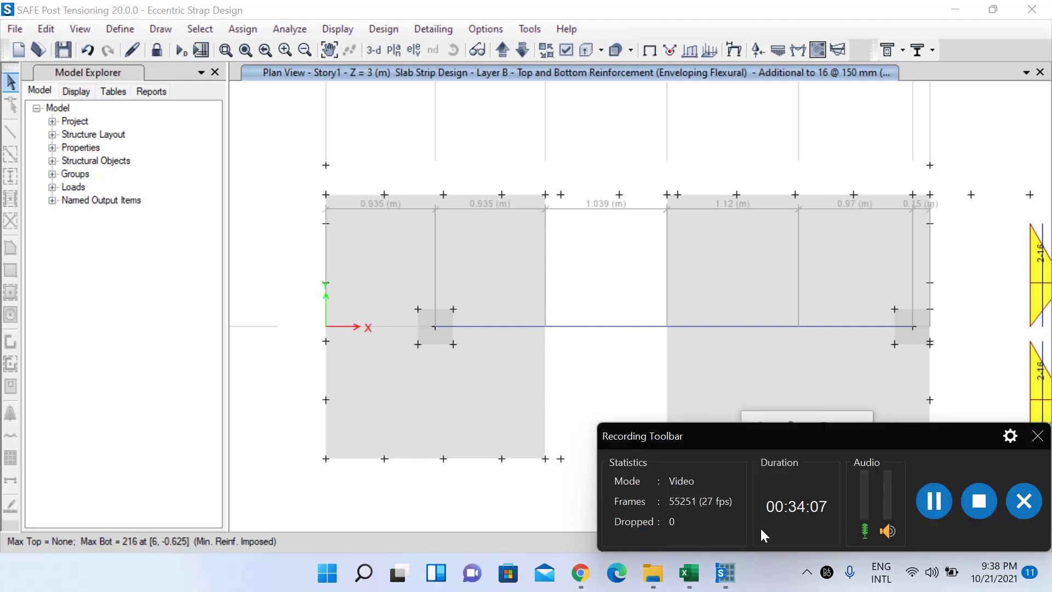